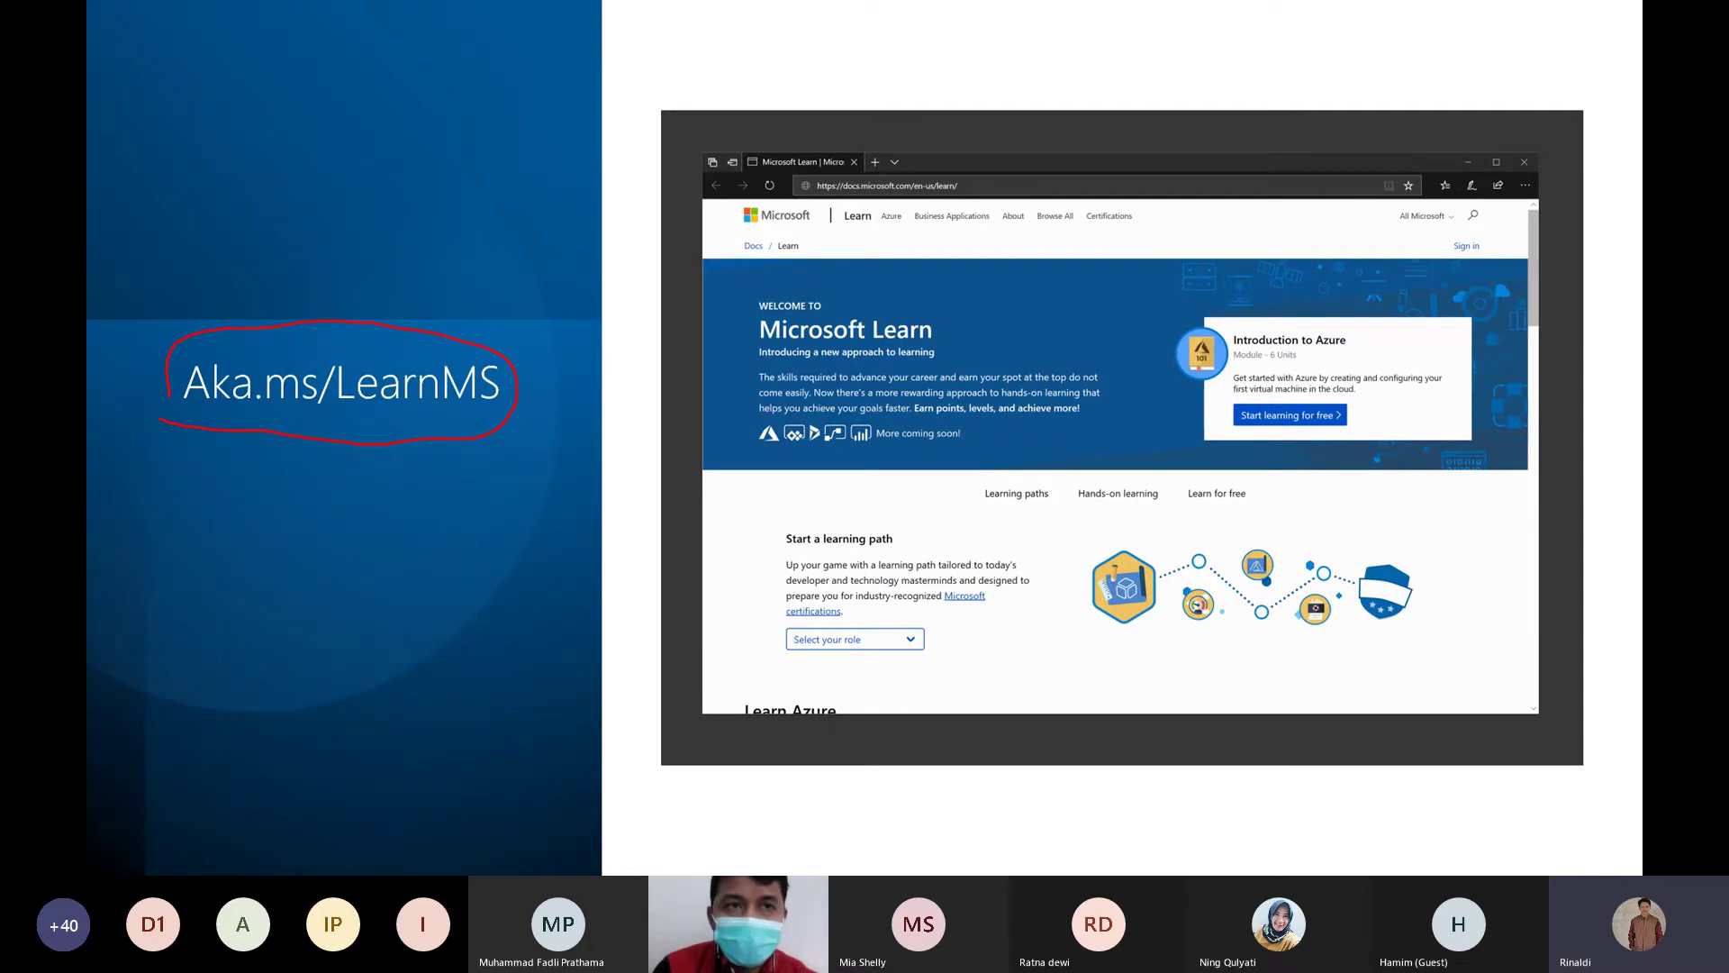
- Load Microsoft Learn from aka.ms/LearnMS in the empty private browser tab
{"action": "key", "text": "alt+Tab"}
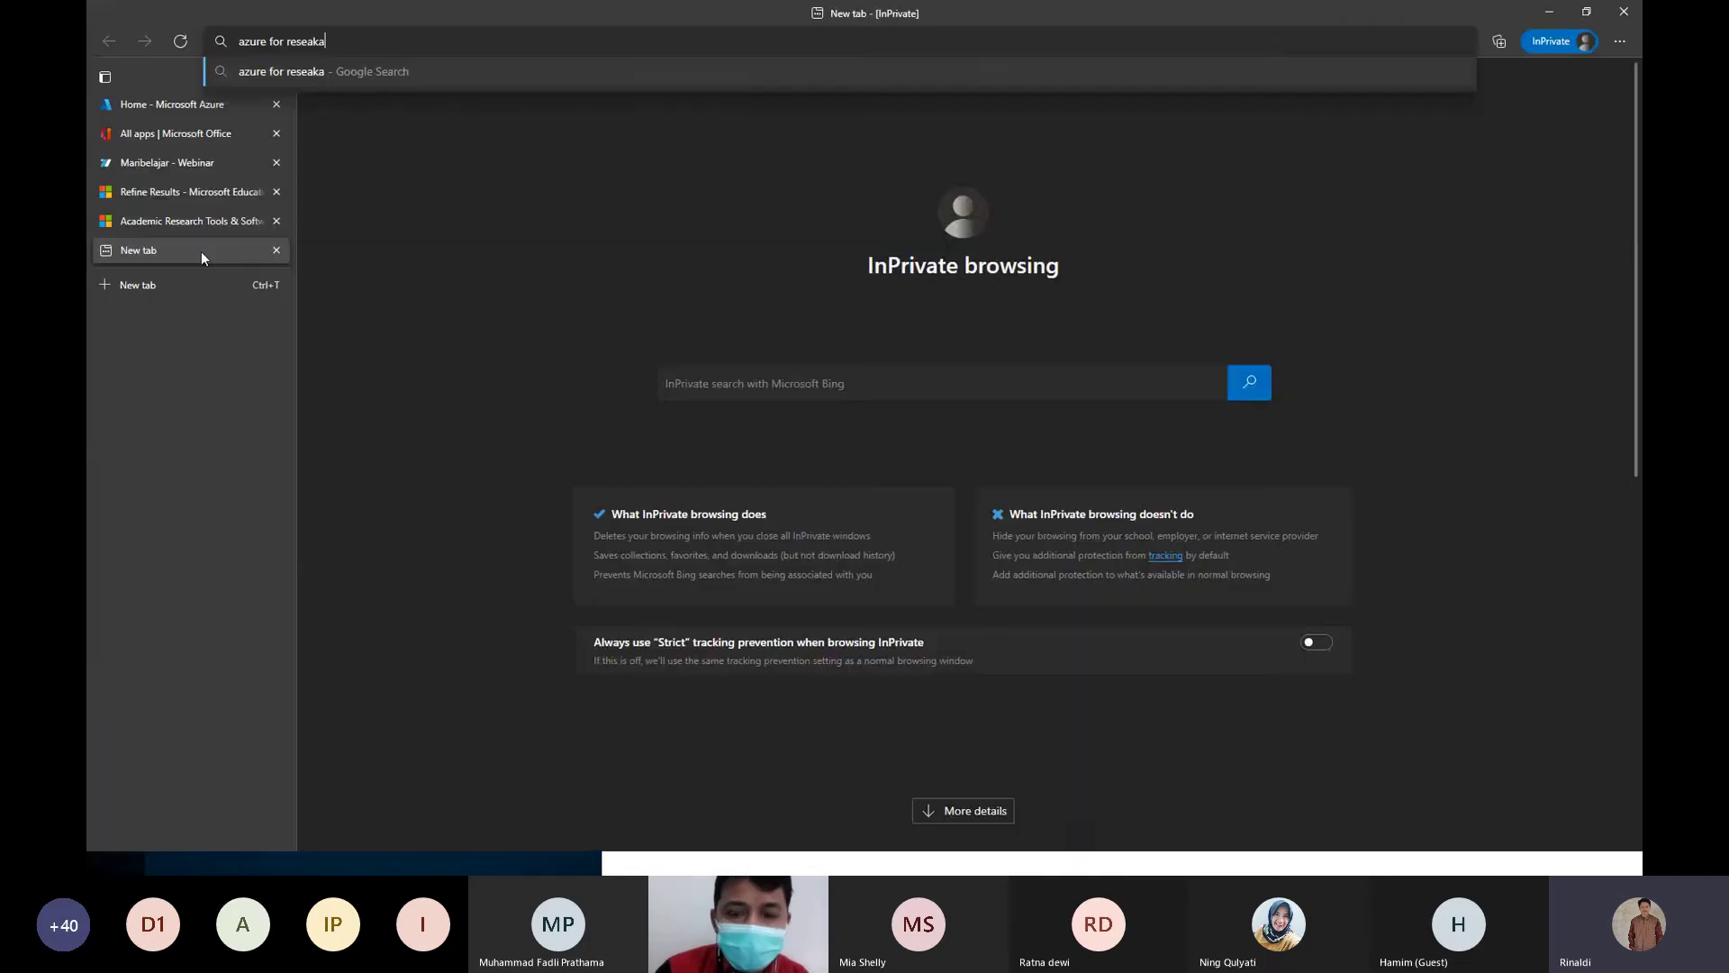
{"action": "left_click", "coordinate": [189, 220]}
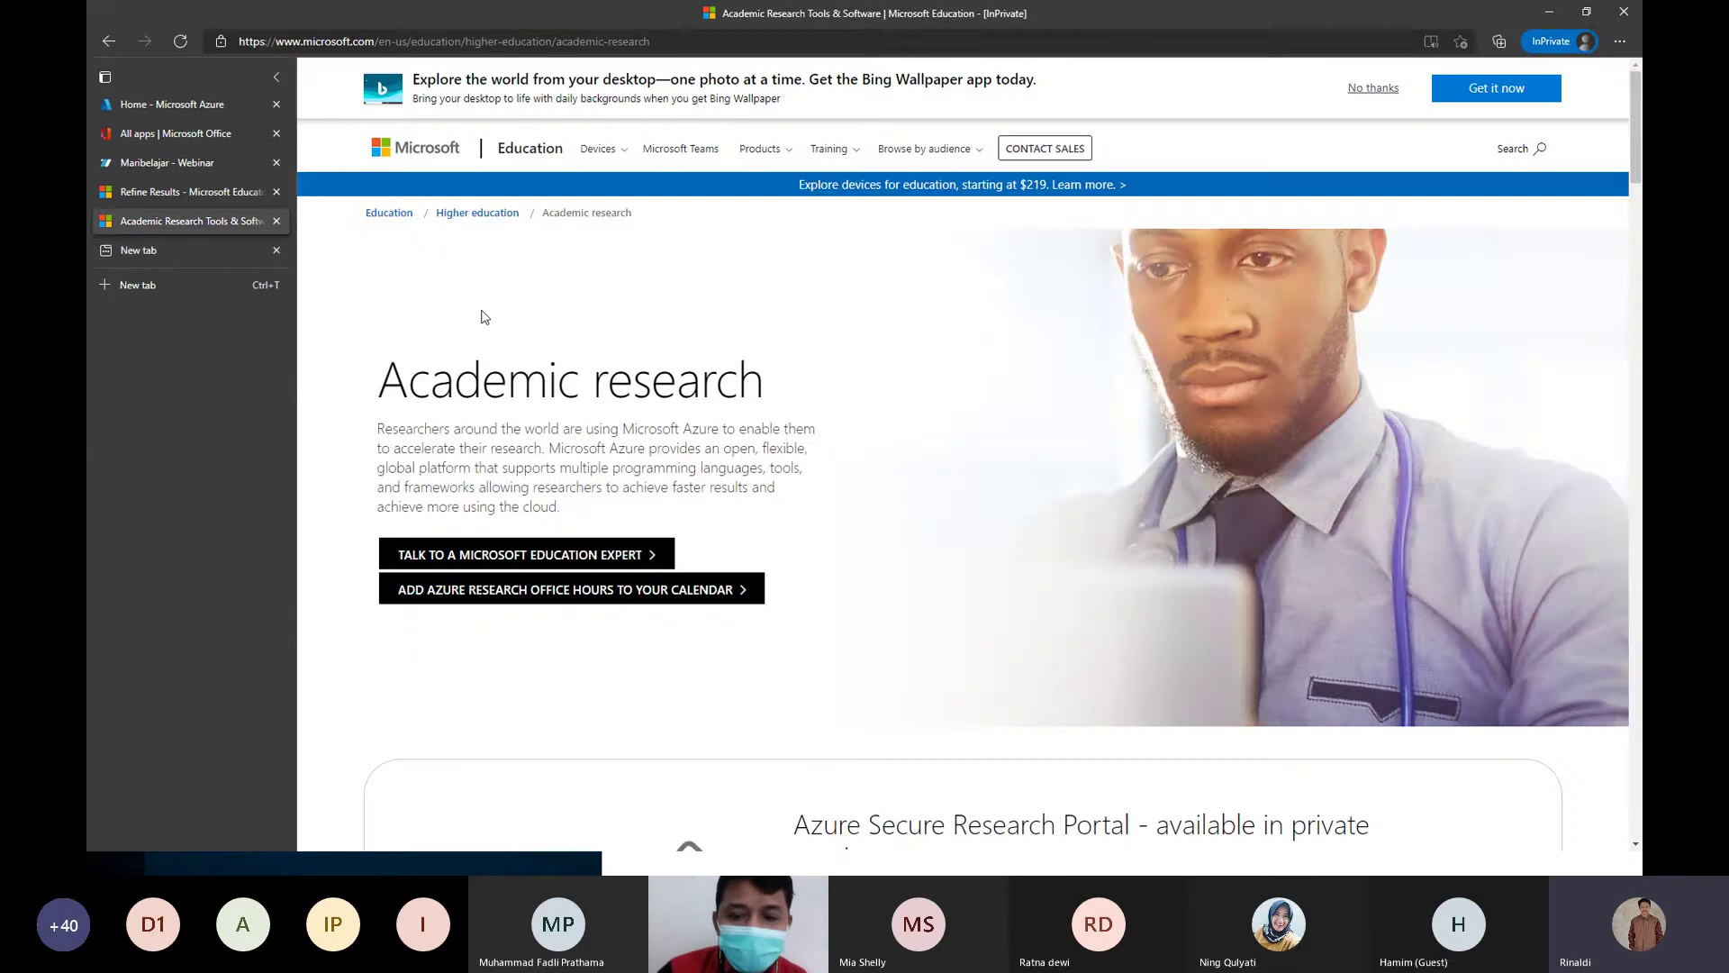
{"action": "left_click", "coordinate": [202, 252]}
{"action": "key", "text": "ctrl+a"}
{"action": "type", "text": "a"}
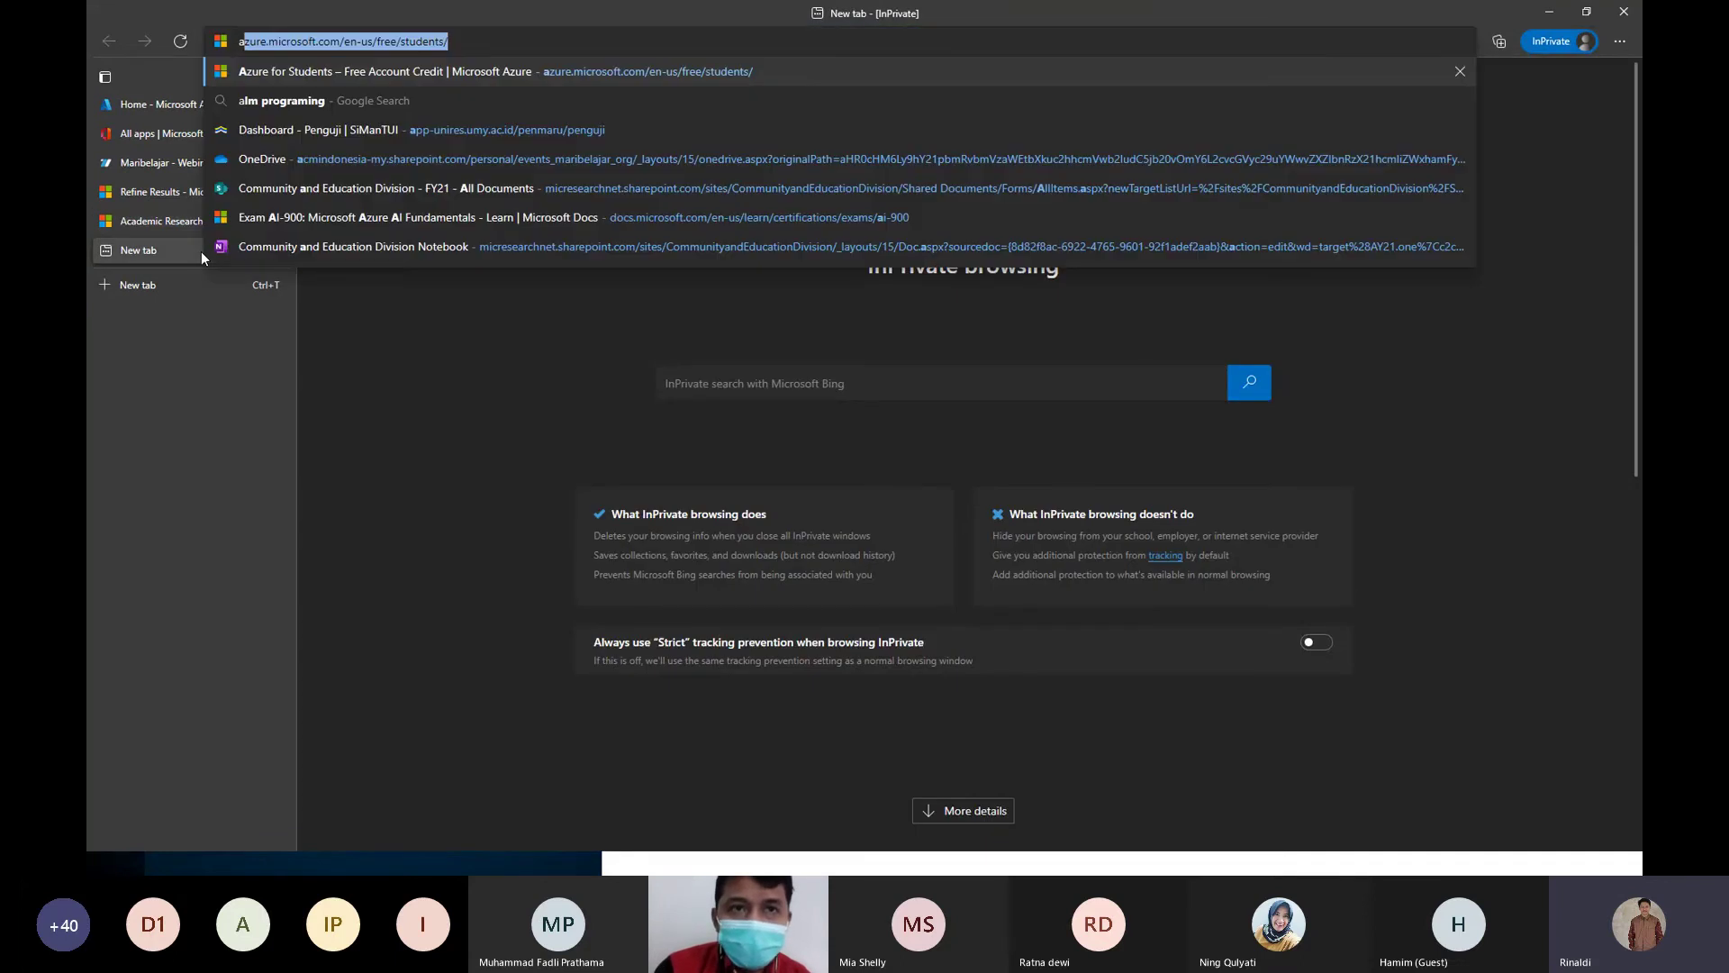
{"action": "type", "text": "ka.ms/"}
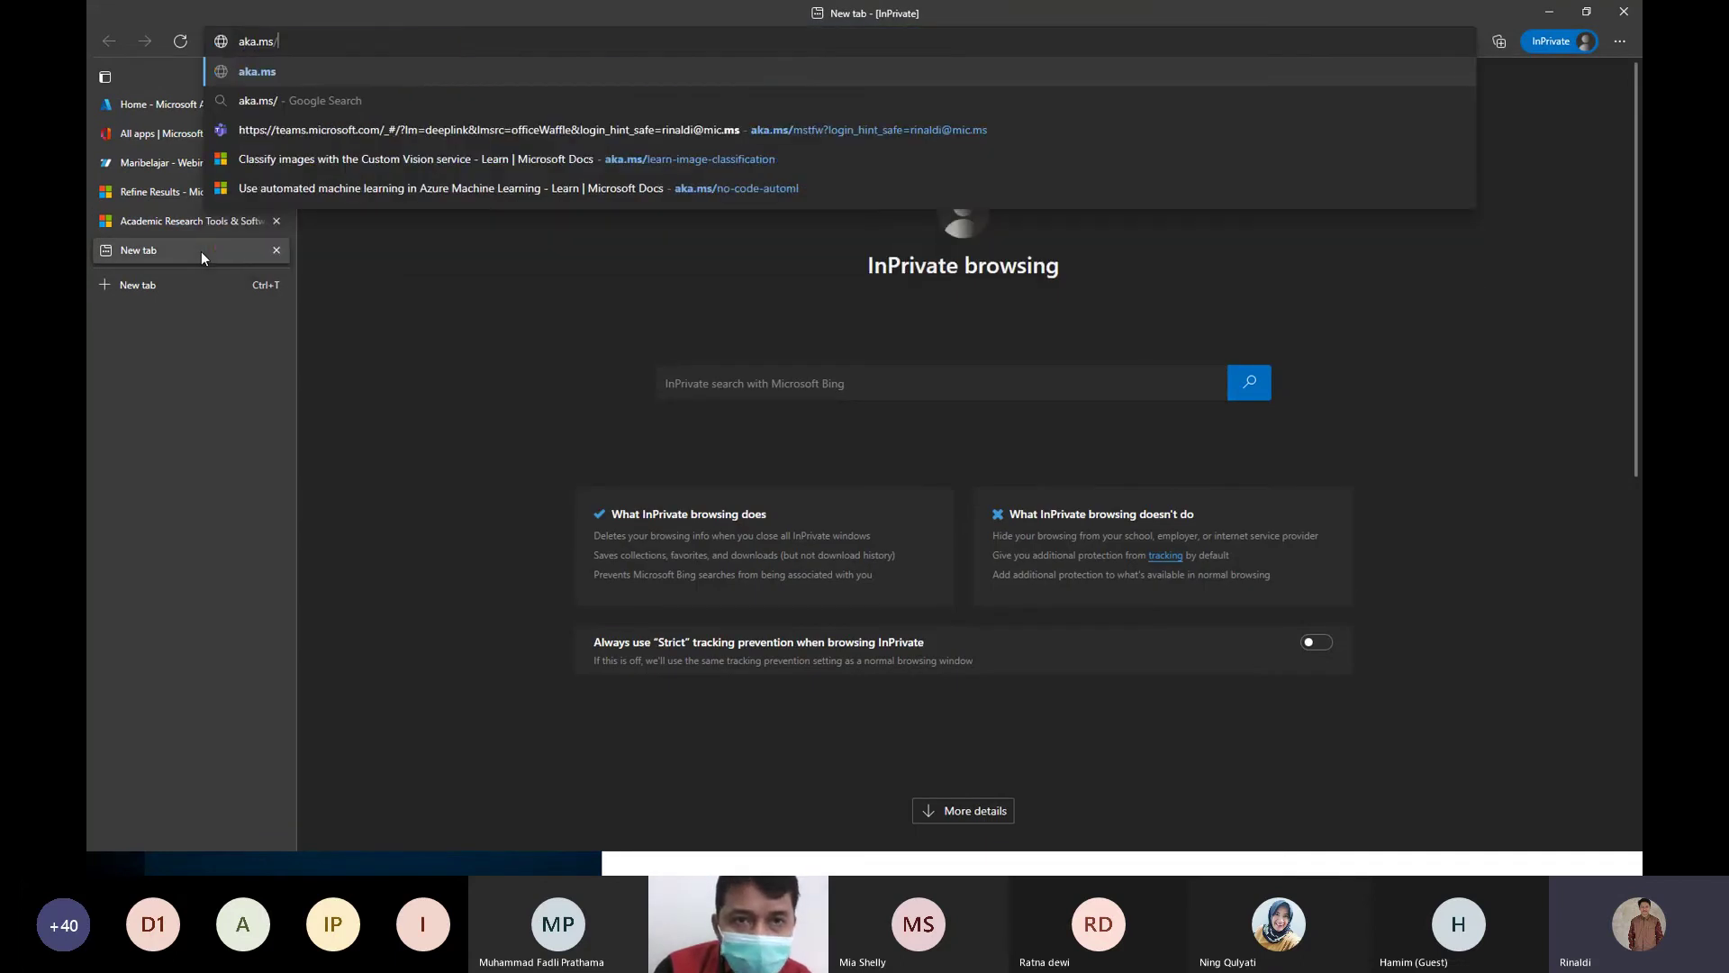
{"action": "type", "text": "LearnMS"}
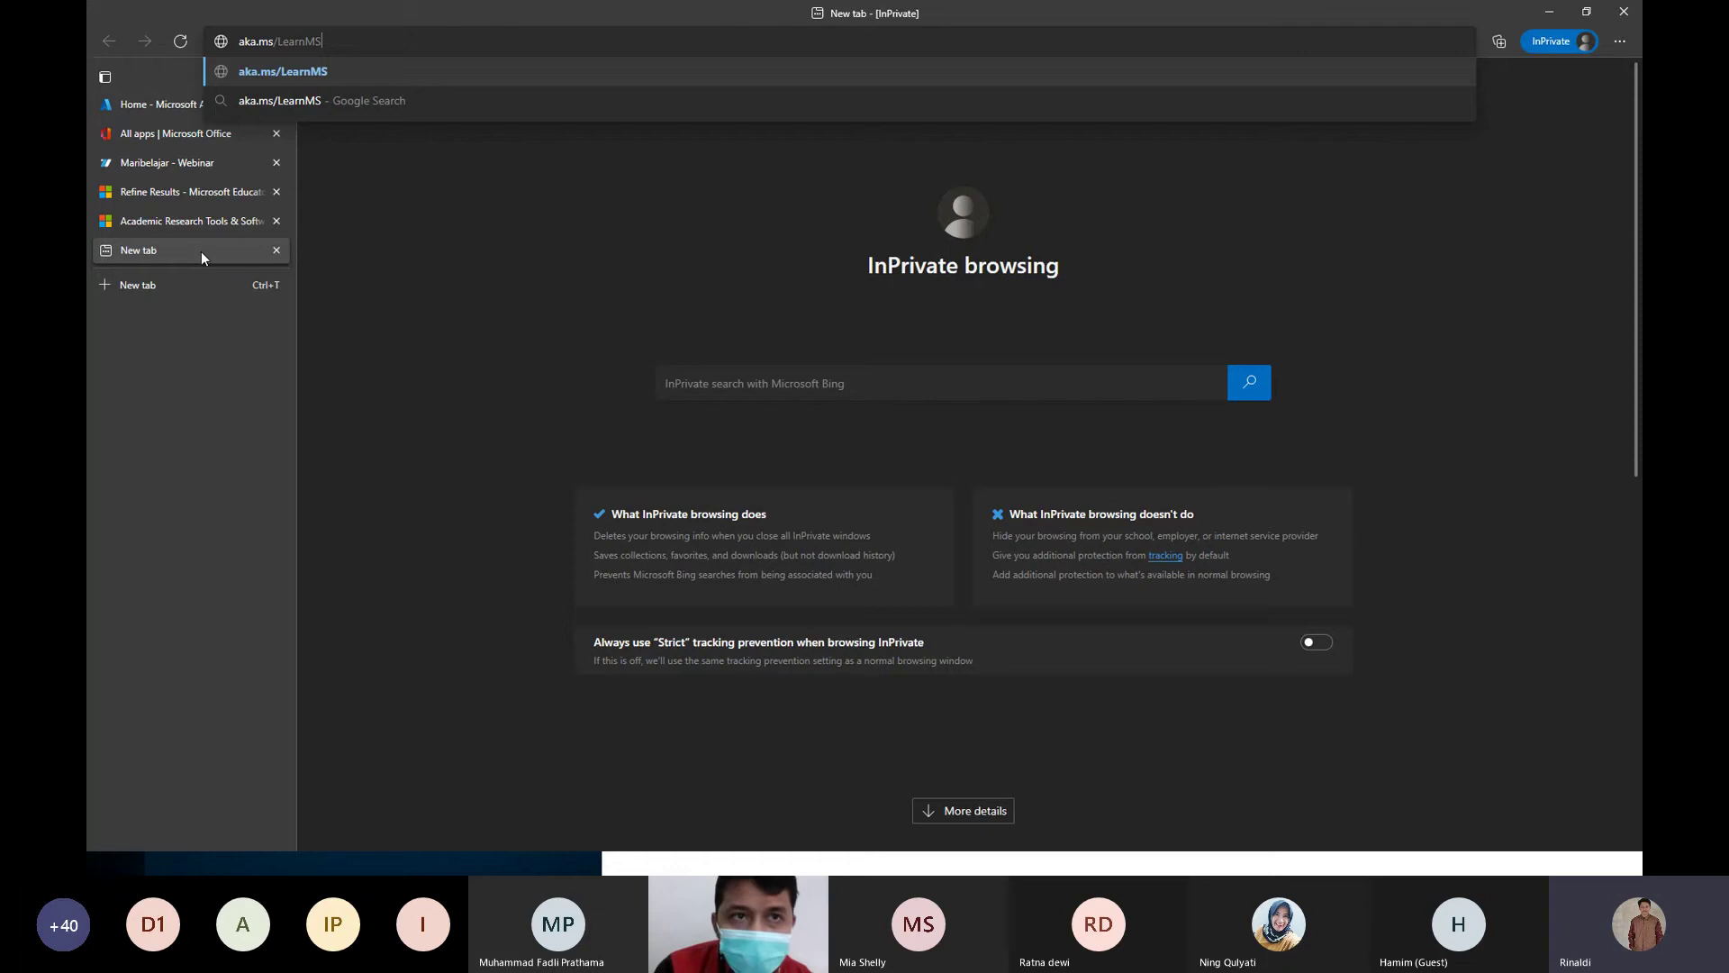
{"action": "key", "text": "Return"}
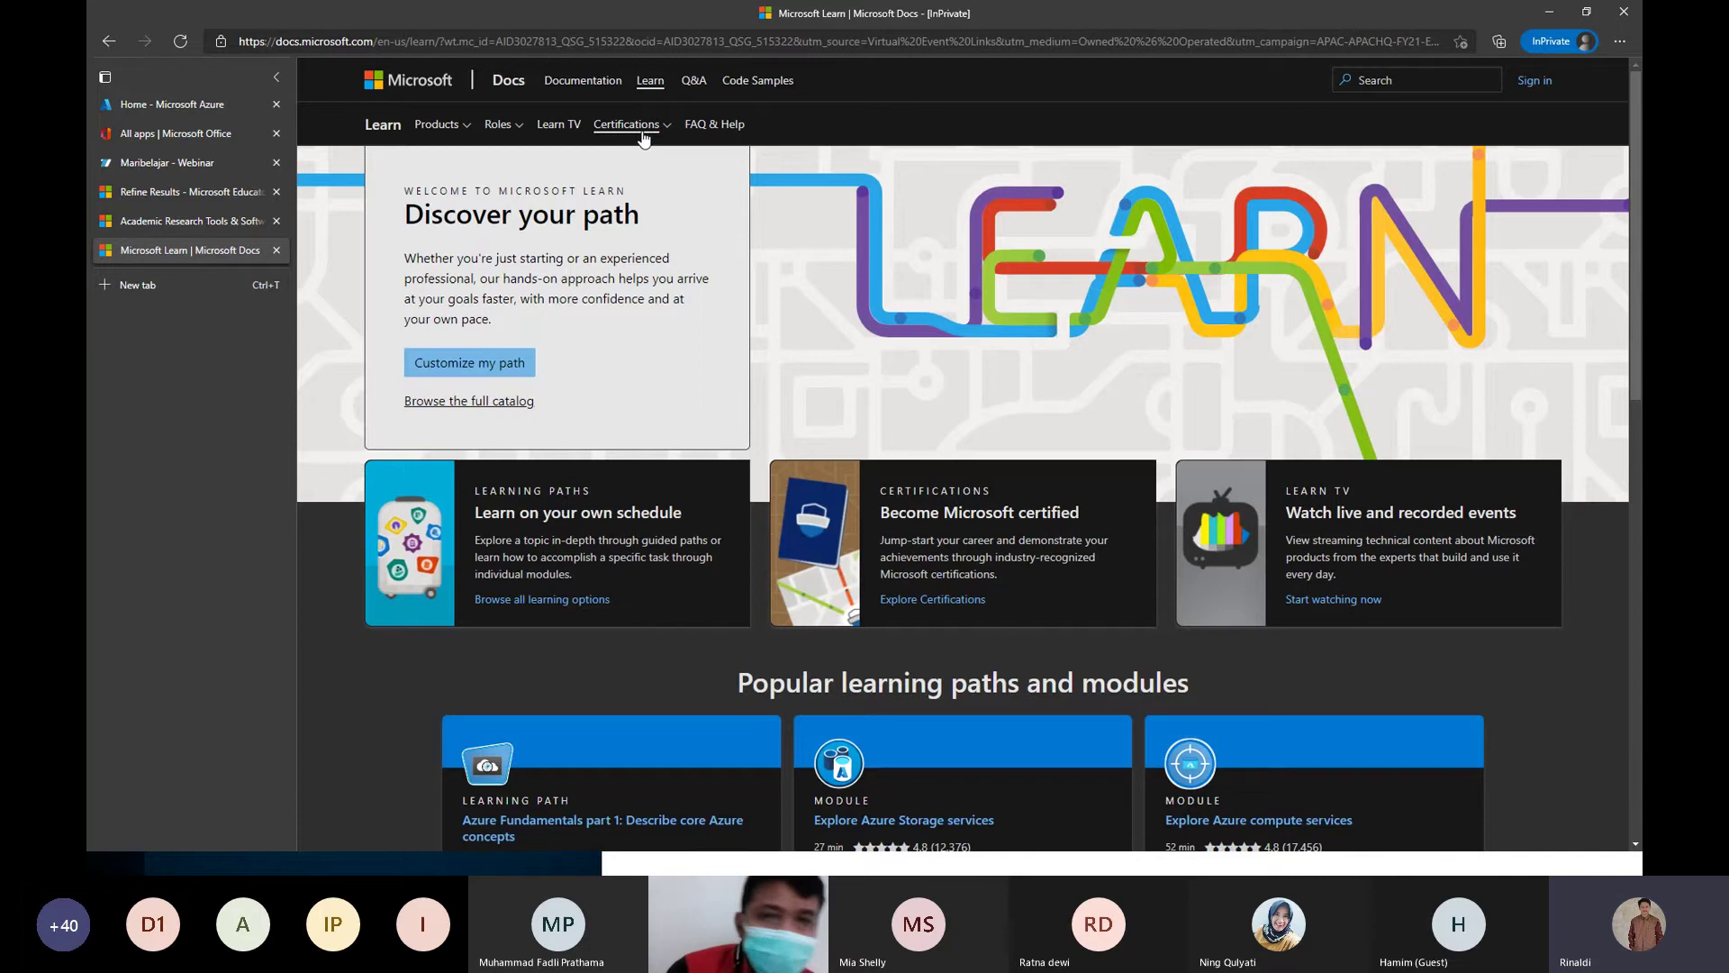
- Open Certifications and mark the Developer, Data Engineer, DevOps, Administrator and Data Scientist cards
{"action": "left_click", "coordinate": [639, 126]}
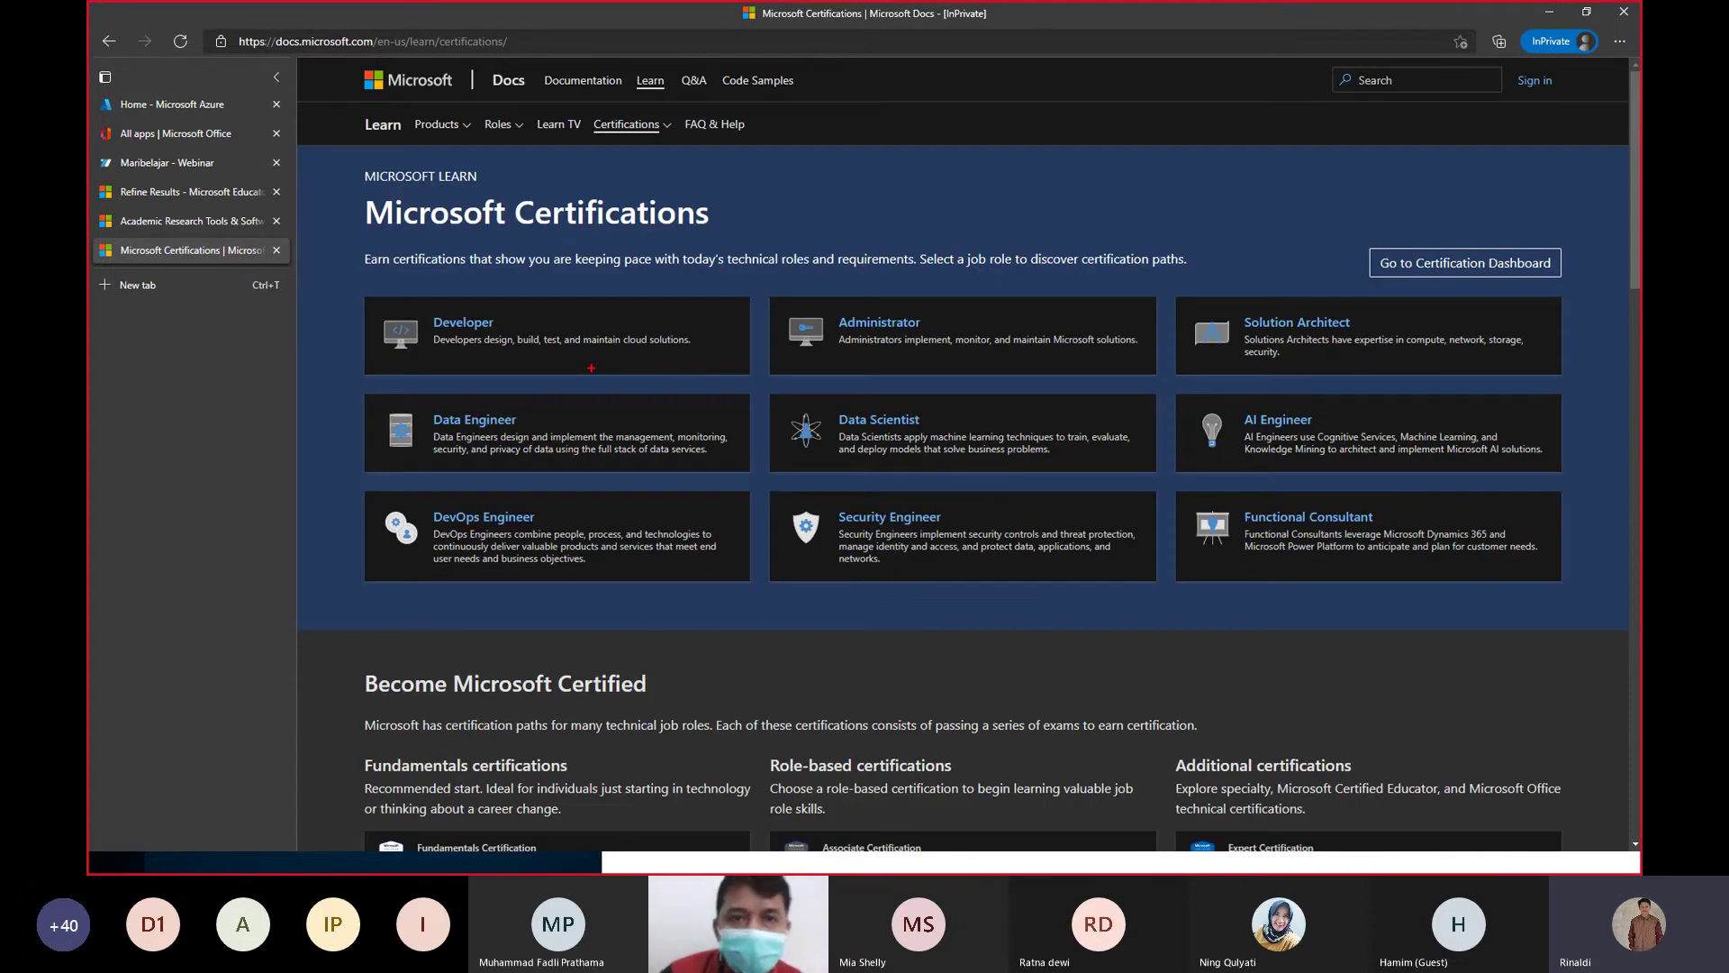
{"action": "left_click_drag", "start_coordinate": [522, 313], "coordinate": [609, 272]}
{"action": "mouse_move", "coordinate": [544, 402]}
{"action": "left_mouse_down"}
{"action": "mouse_move", "coordinate": [587, 439]}
{"action": "mouse_move", "coordinate": [621, 379]}
{"action": "left_mouse_up"}
{"action": "mouse_move", "coordinate": [552, 505]}
{"action": "left_mouse_down"}
{"action": "mouse_move", "coordinate": [575, 527]}
{"action": "mouse_move", "coordinate": [624, 486]}
{"action": "left_mouse_up"}
{"action": "left_click_drag", "start_coordinate": [941, 316], "coordinate": [984, 288]}
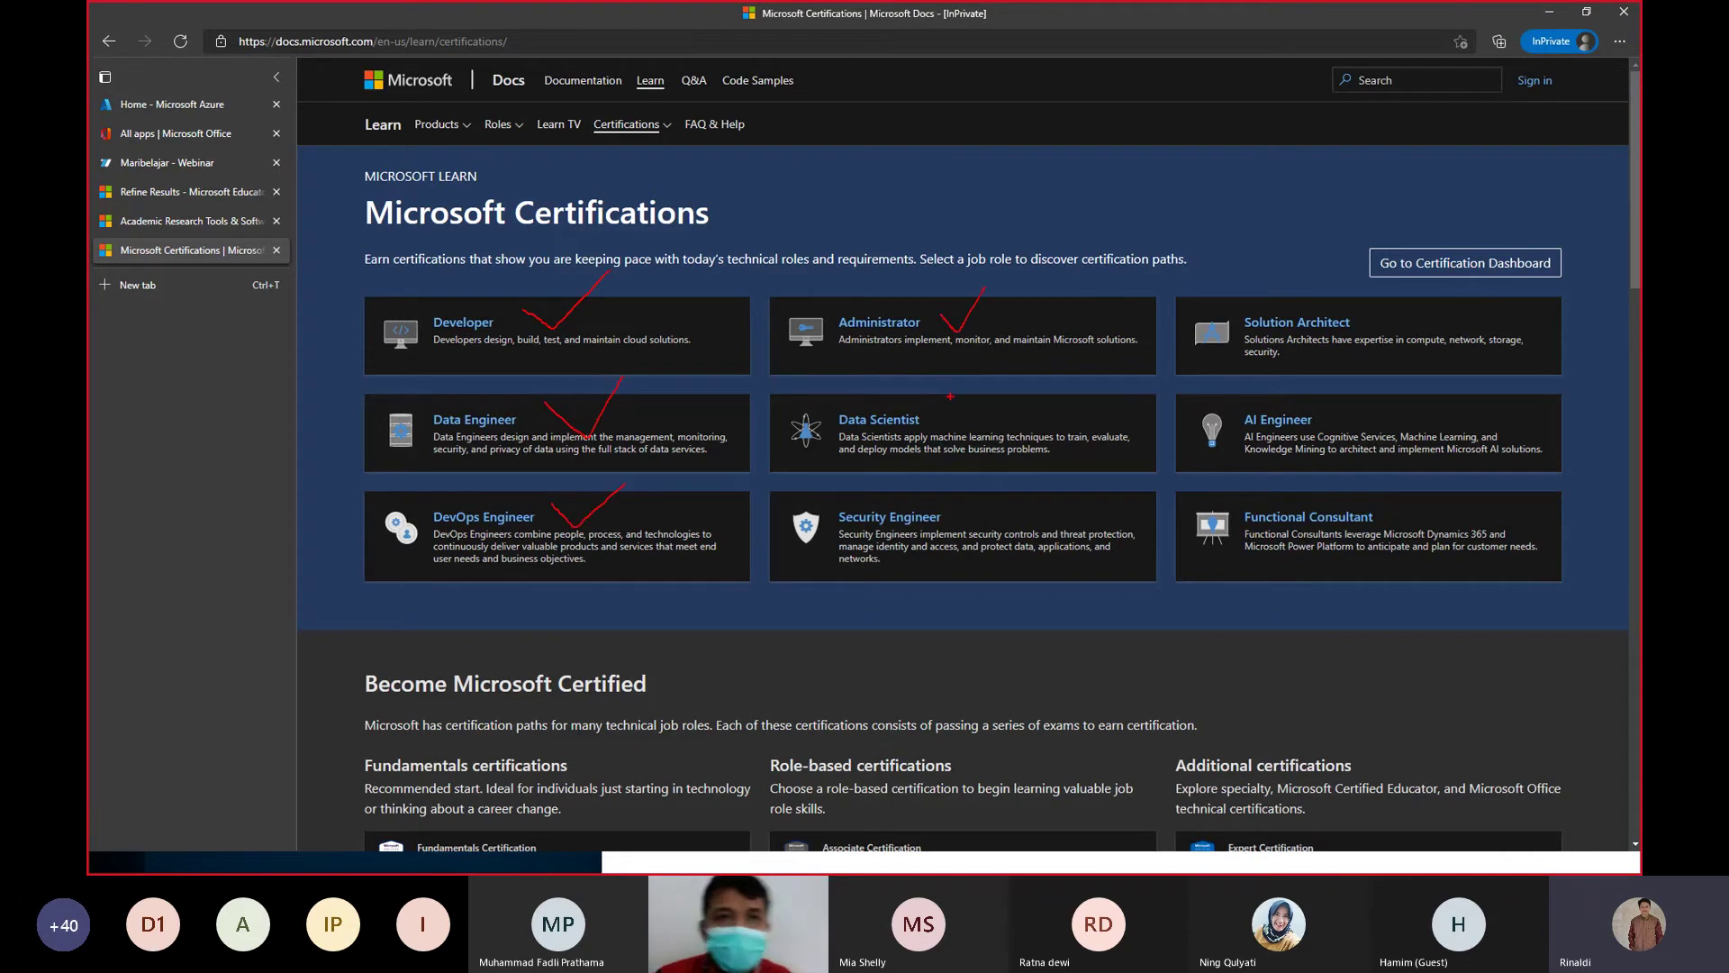
{"action": "left_click_drag", "start_coordinate": [947, 407], "coordinate": [998, 406]}
- Mark the Security Engineer, Solution Architect, AI Engineer and Functional Consultant cards, then circle the grid
{"action": "mouse_move", "coordinate": [971, 504]}
{"action": "left_mouse_down"}
{"action": "mouse_move", "coordinate": [1007, 539]}
{"action": "mouse_move", "coordinate": [1049, 469]}
{"action": "left_mouse_up"}
{"action": "left_click_drag", "start_coordinate": [1373, 297], "coordinate": [1454, 252]}
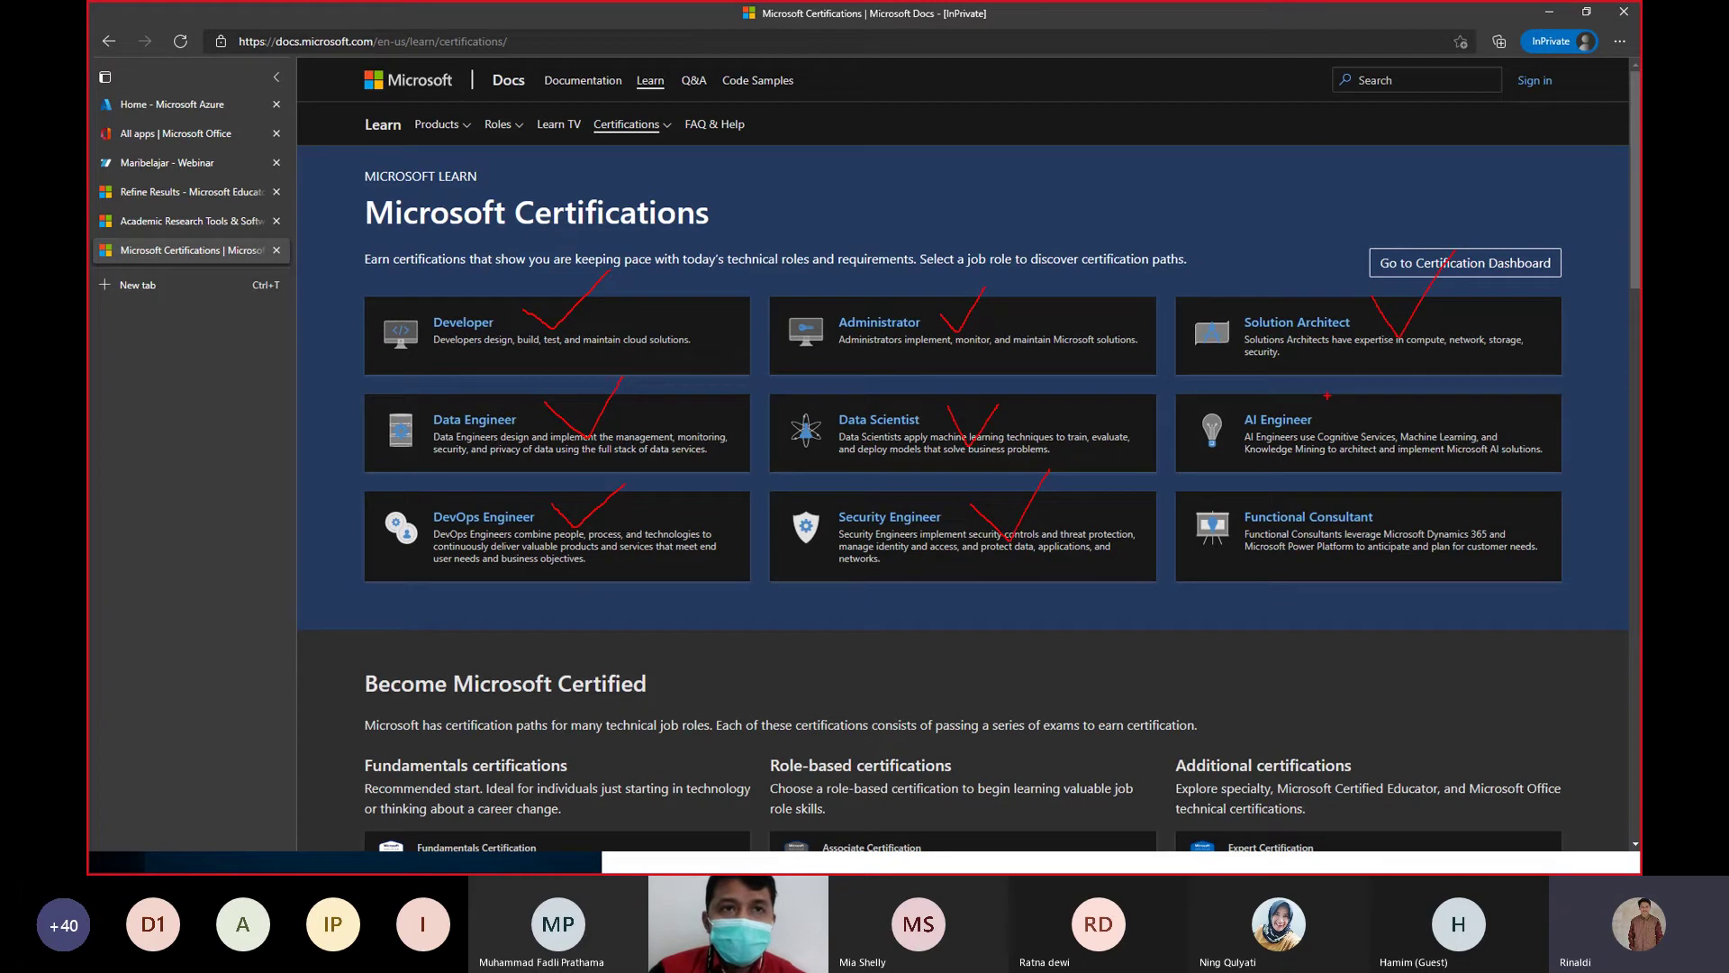
{"action": "left_click_drag", "start_coordinate": [1305, 433], "coordinate": [1373, 374]}
{"action": "left_click_drag", "start_coordinate": [1407, 489], "coordinate": [1435, 563]}
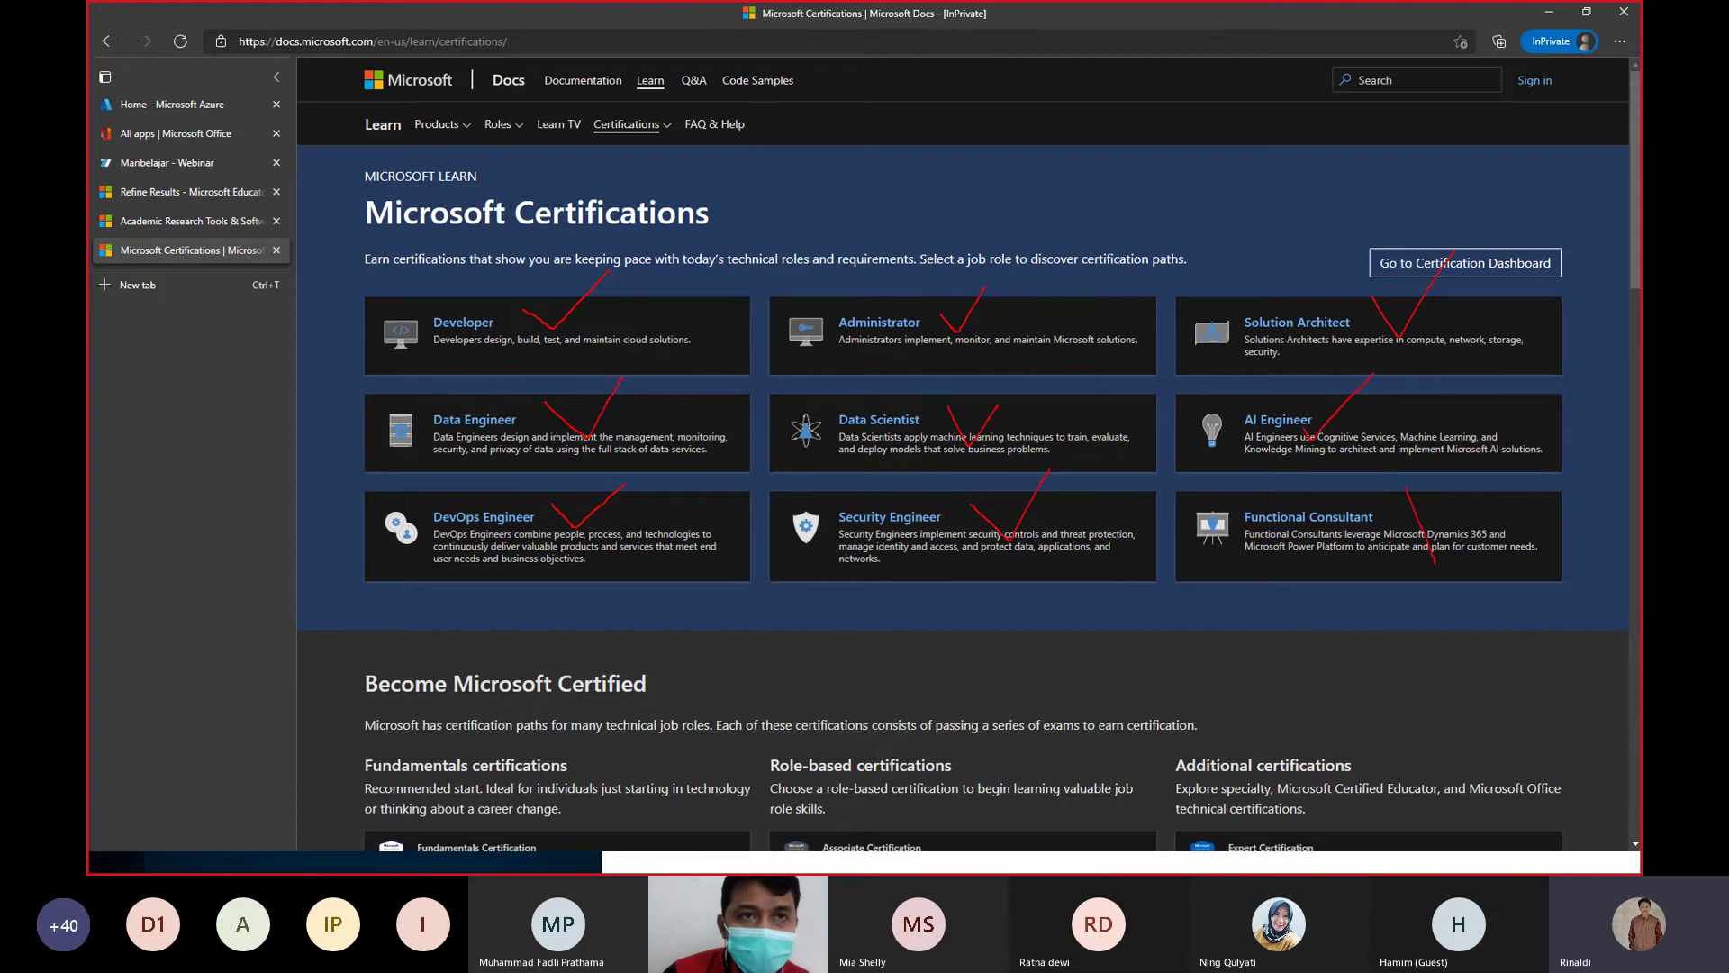
{"action": "left_click_drag", "start_coordinate": [1435, 563], "coordinate": [1475, 466]}
{"action": "mouse_move", "coordinate": [477, 216]}
{"action": "left_mouse_down"}
{"action": "mouse_move", "coordinate": [298, 649]}
{"action": "mouse_move", "coordinate": [432, 801]}
{"action": "mouse_move", "coordinate": [936, 209]}
{"action": "mouse_move", "coordinate": [473, 236]}
{"action": "left_mouse_up"}
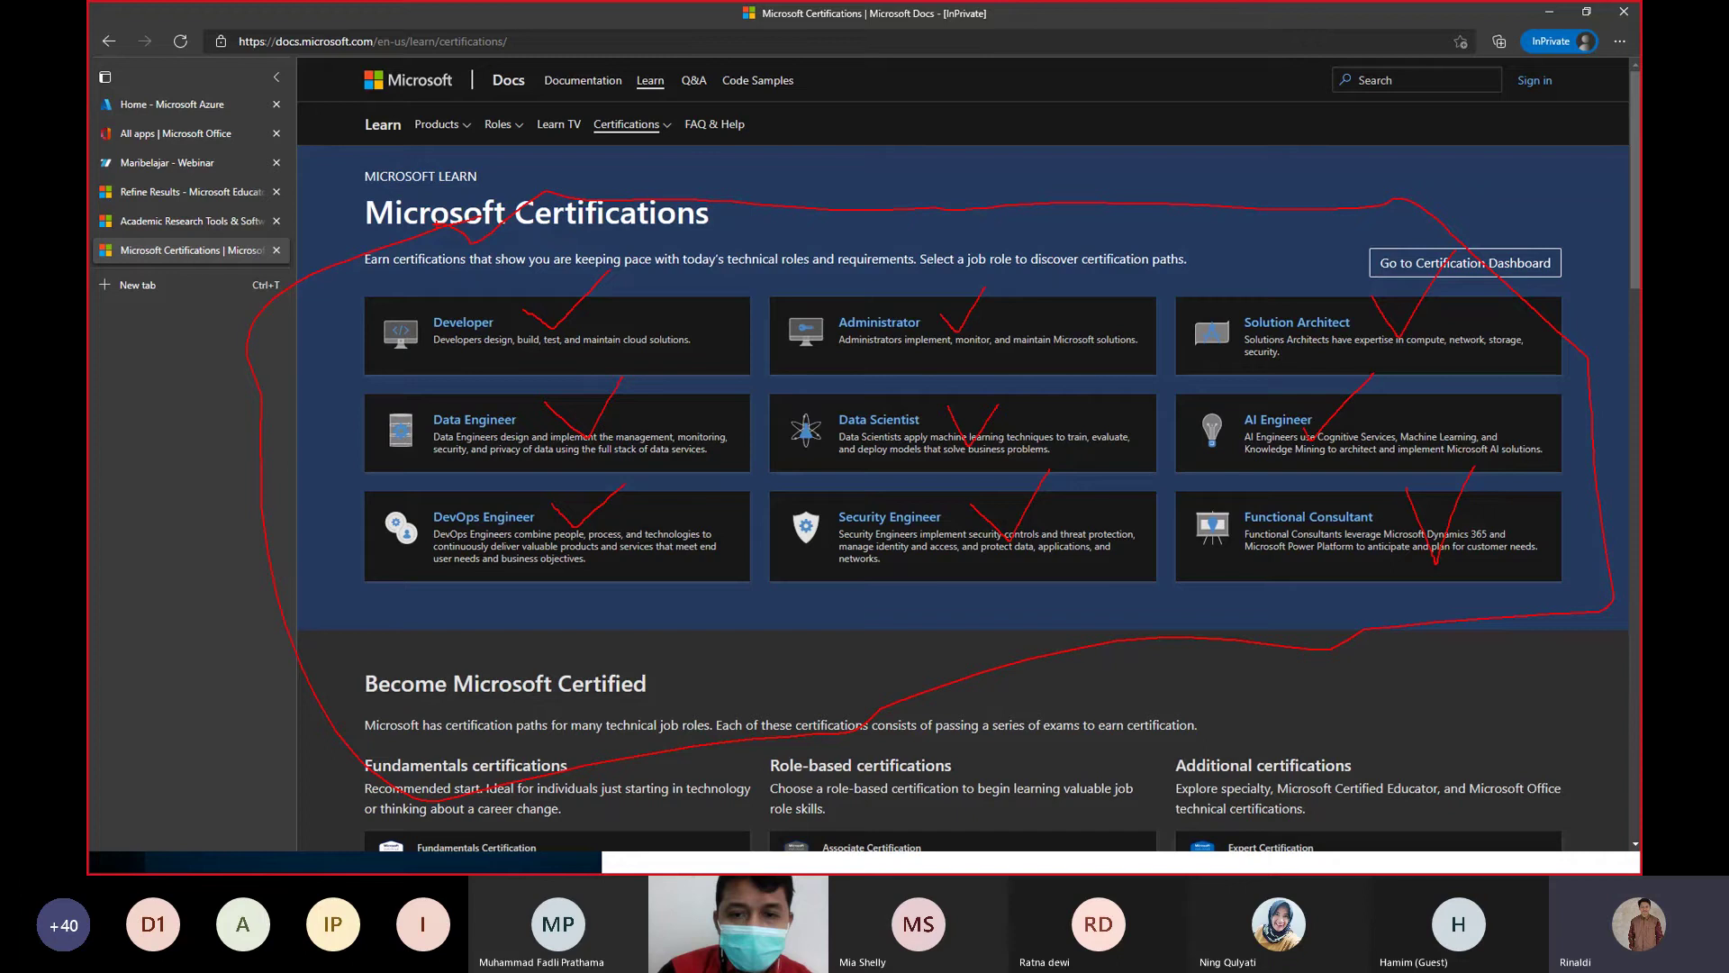
- Erase the red annotations and circle the Sign in option with the pen
{"action": "key", "text": "Escape"}
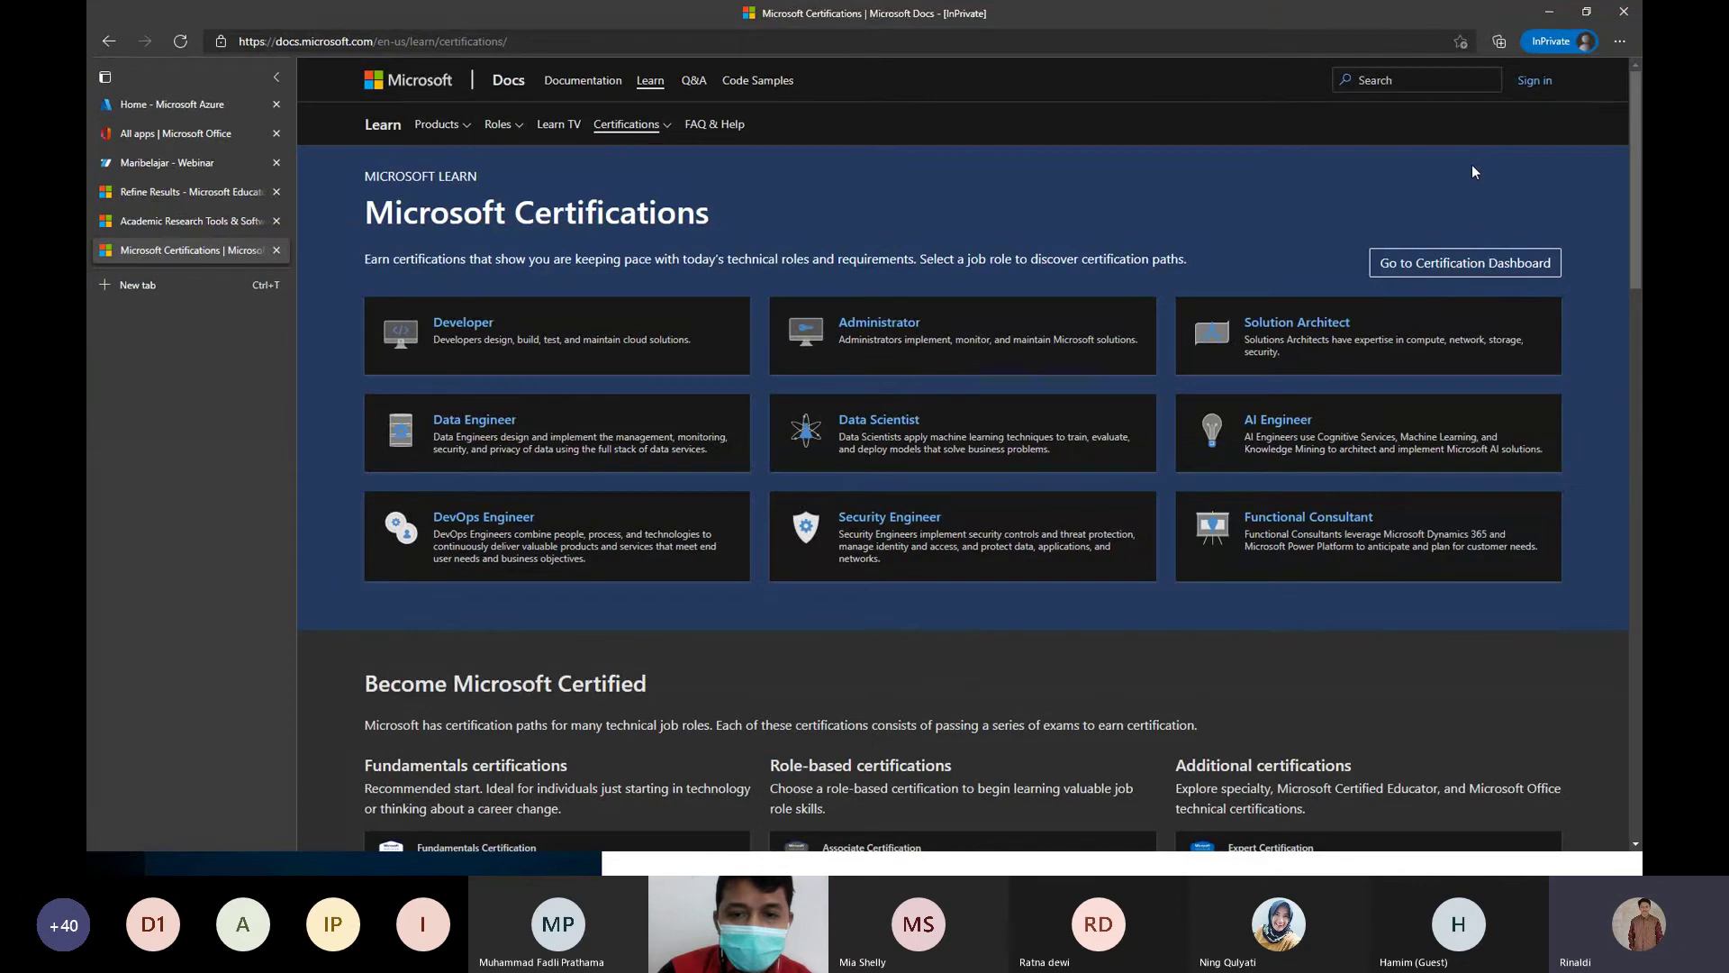
{"action": "key", "text": "ctrl+2"}
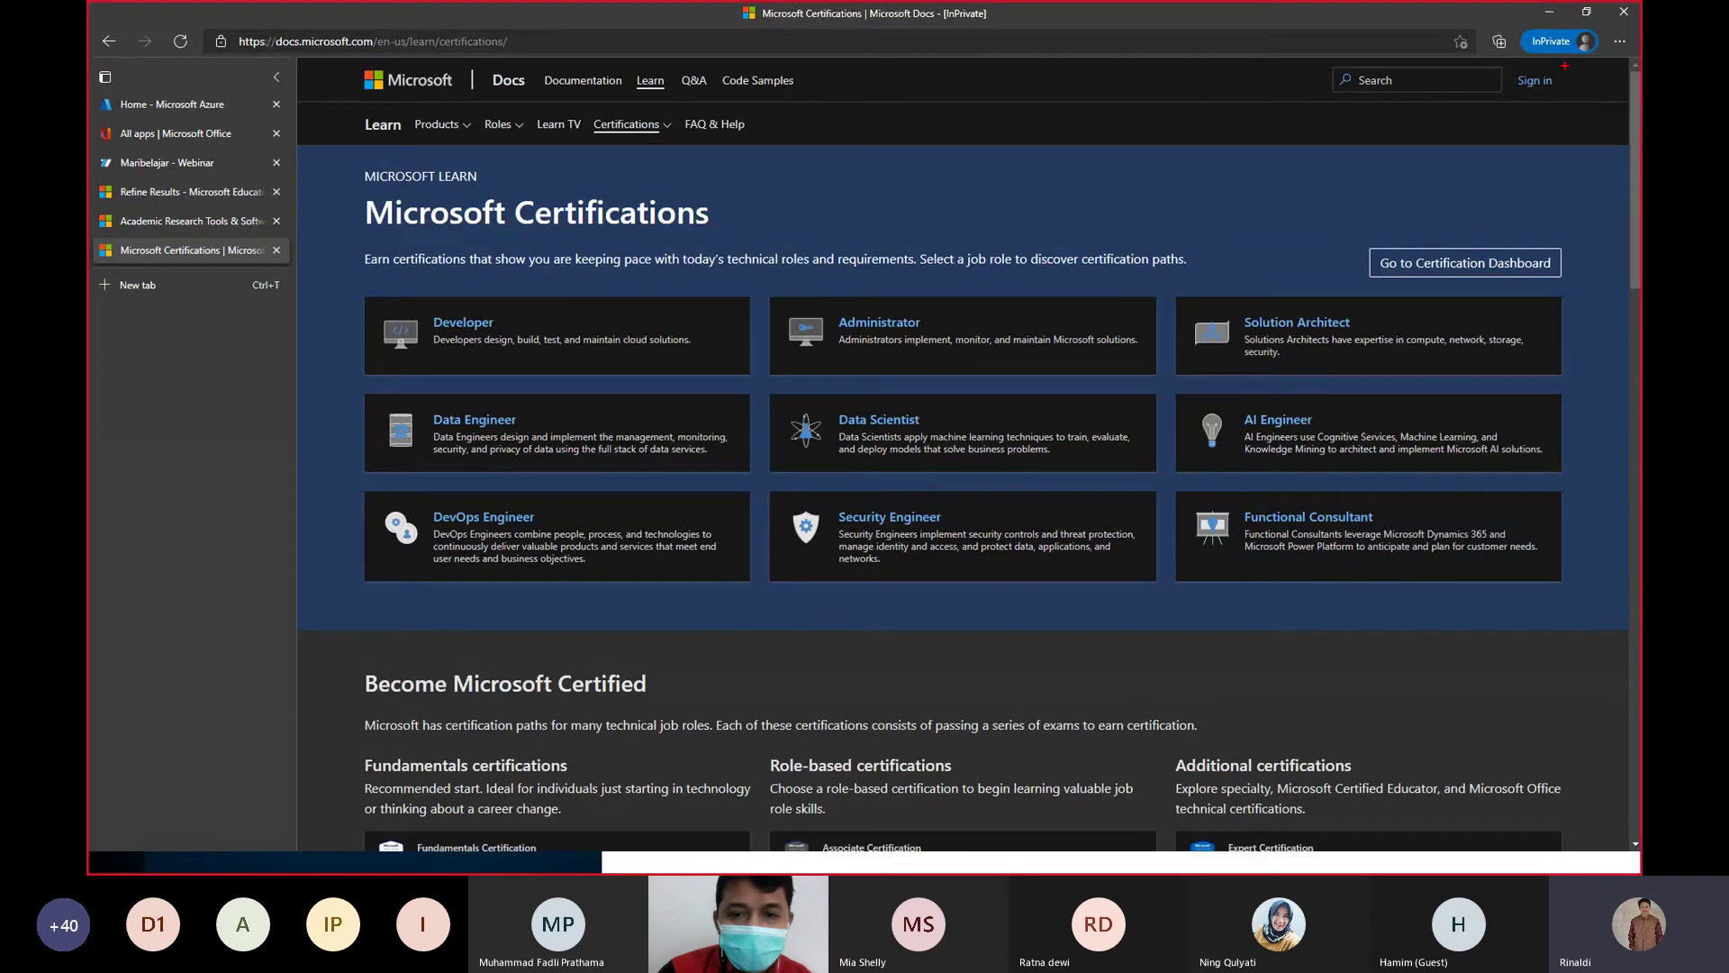
{"action": "left_click_drag", "start_coordinate": [1564, 65], "coordinate": [1559, 65]}
- Start signing in to Microsoft Learn and open the 'Create one!' account sign-up form
{"action": "key", "text": "ctrl+2"}
{"action": "left_click", "coordinate": [1528, 82]}
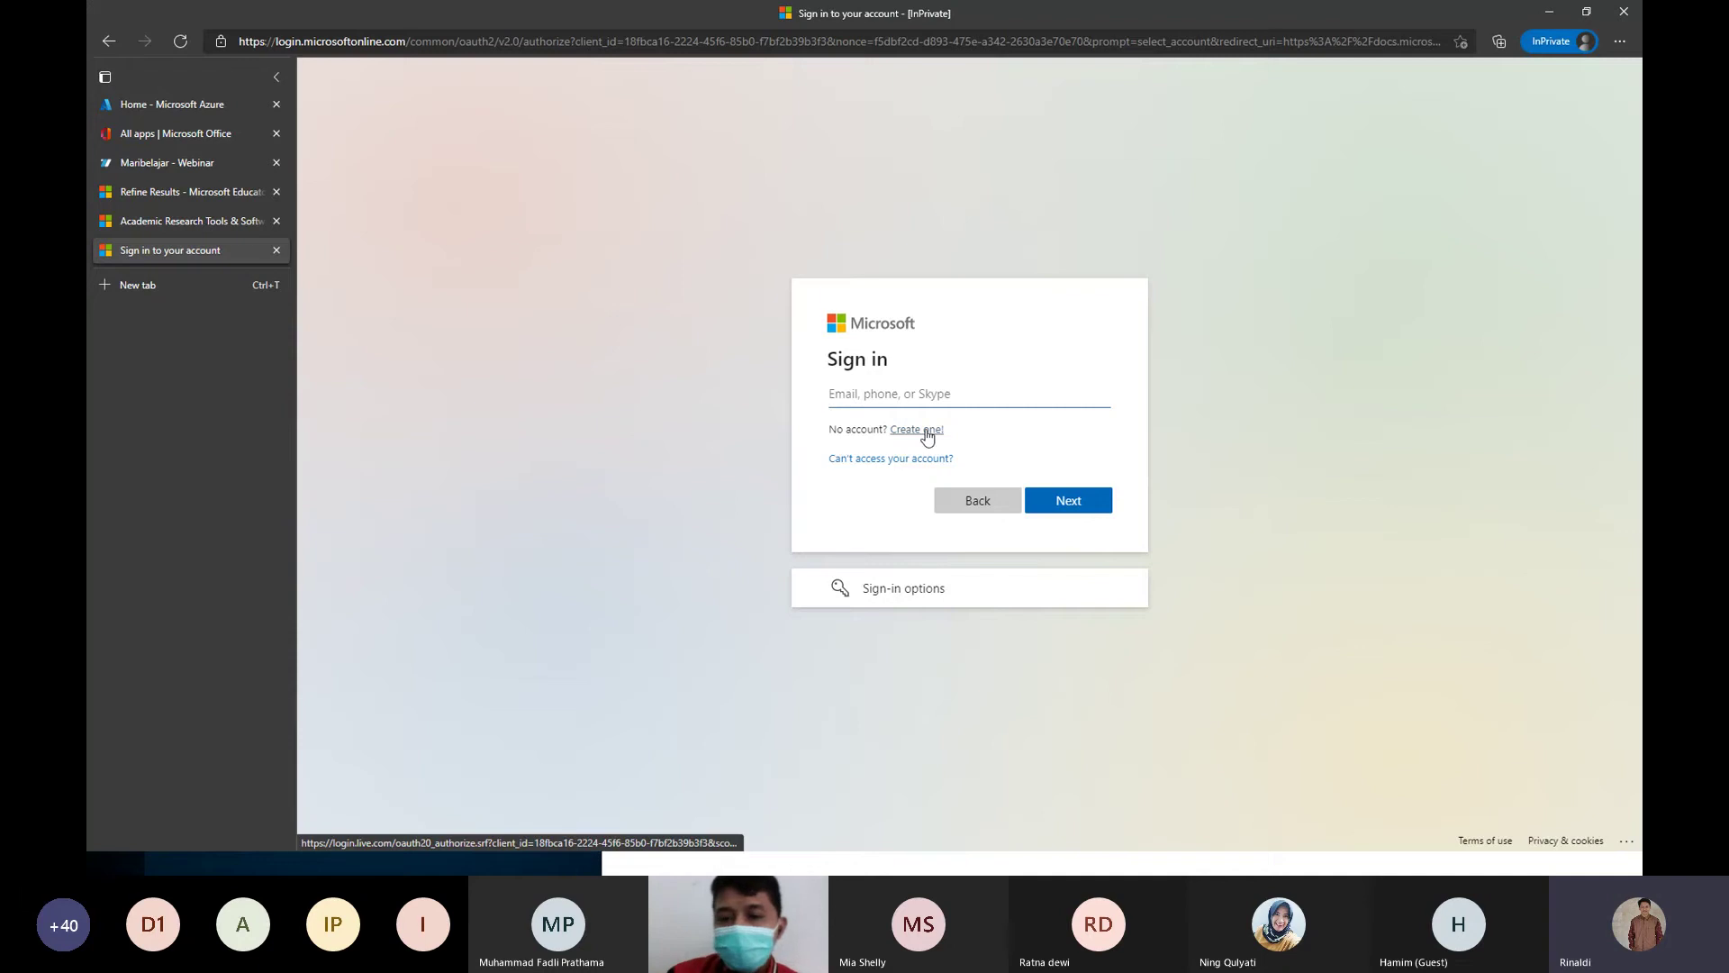
{"action": "left_click_drag", "start_coordinate": [942, 417], "coordinate": [892, 419]}
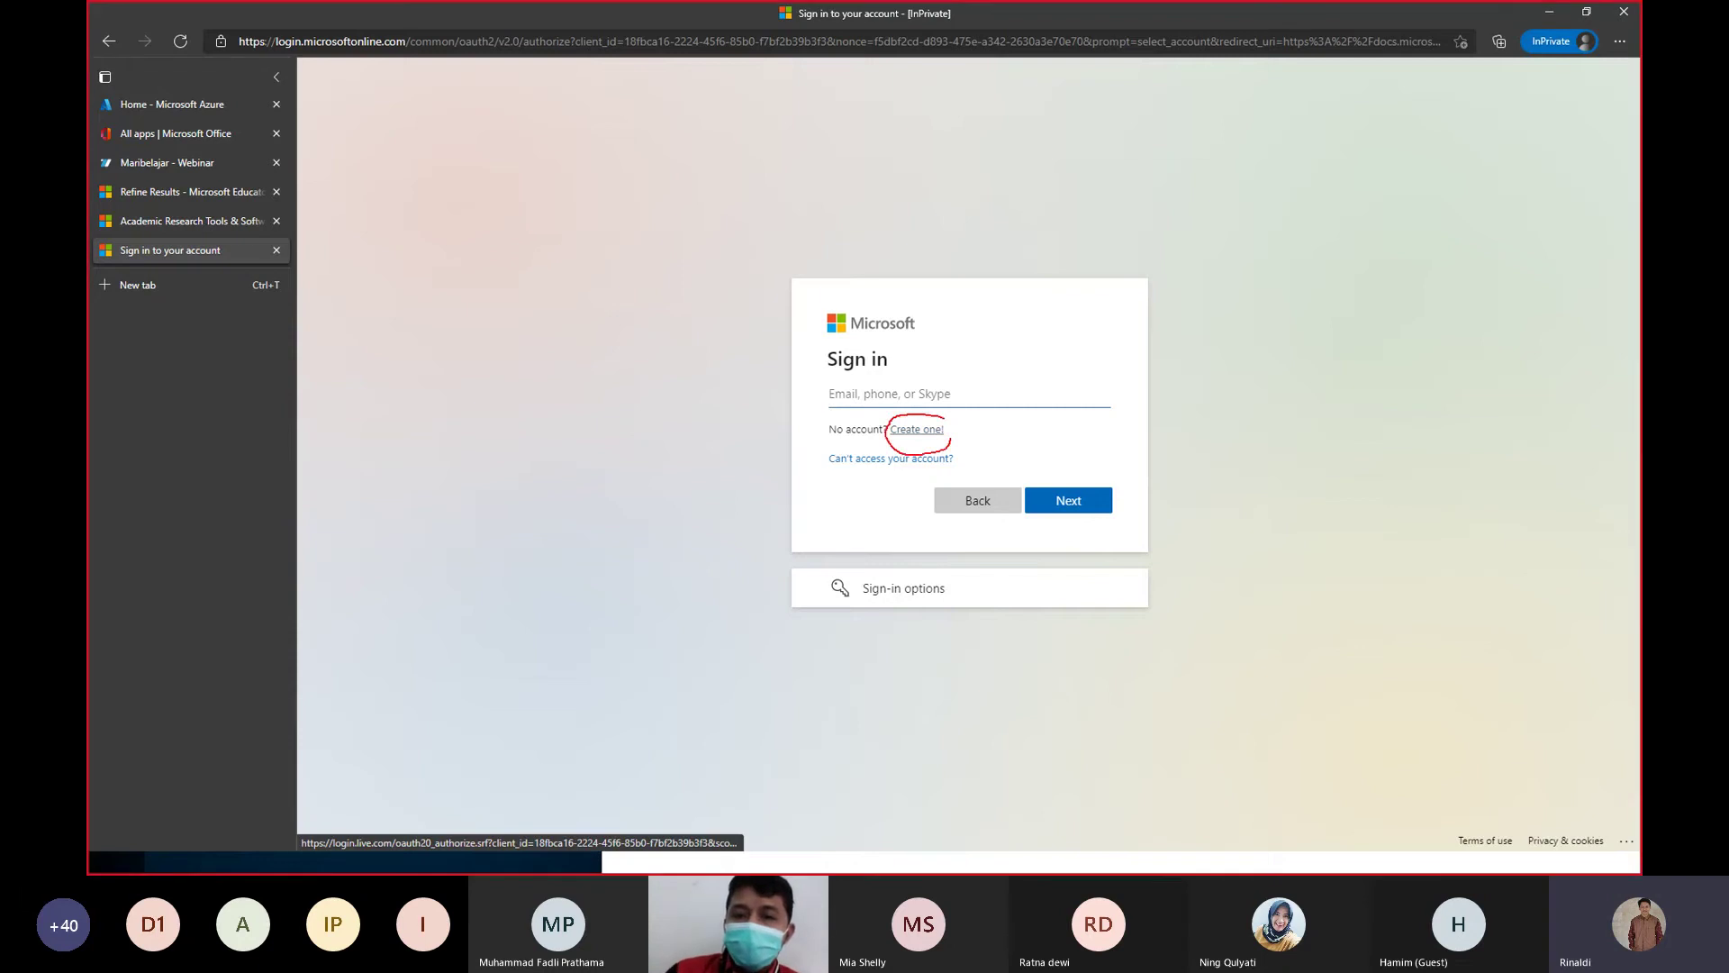
{"action": "left_click", "coordinate": [925, 431]}
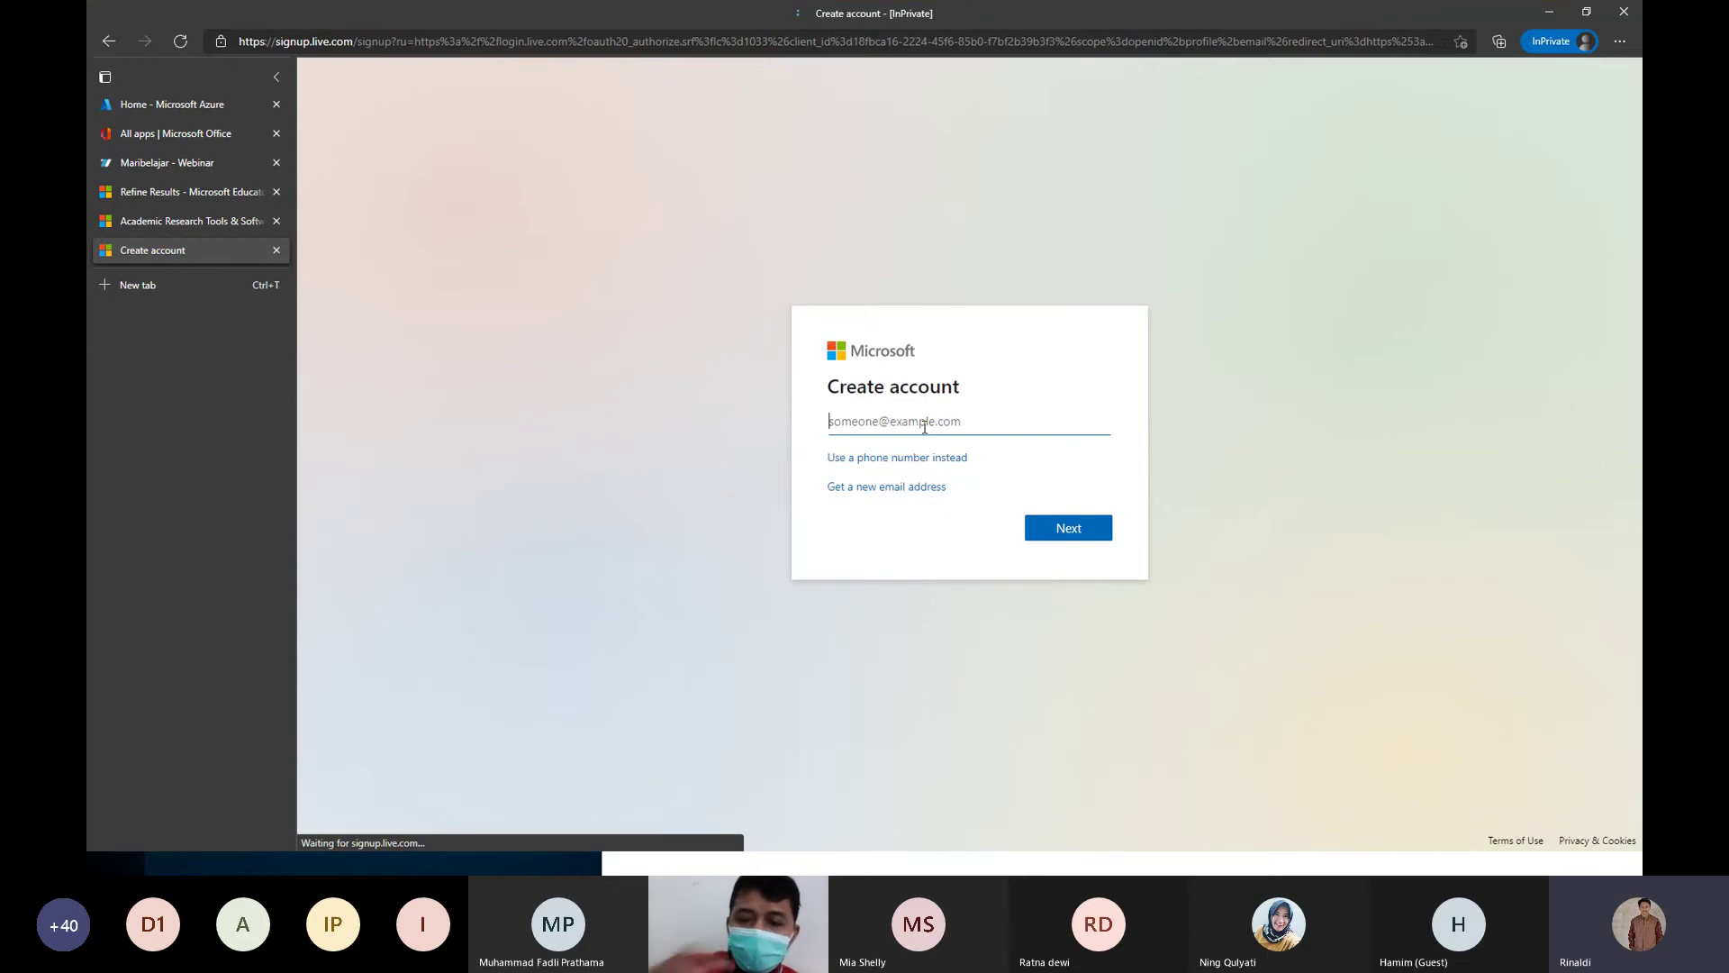
- Search Google for 'outlook' in a new tab, open Outlook.com and circle its free account offer
{"action": "left_click", "coordinate": [230, 280]}
{"action": "type", "text": "outl"}
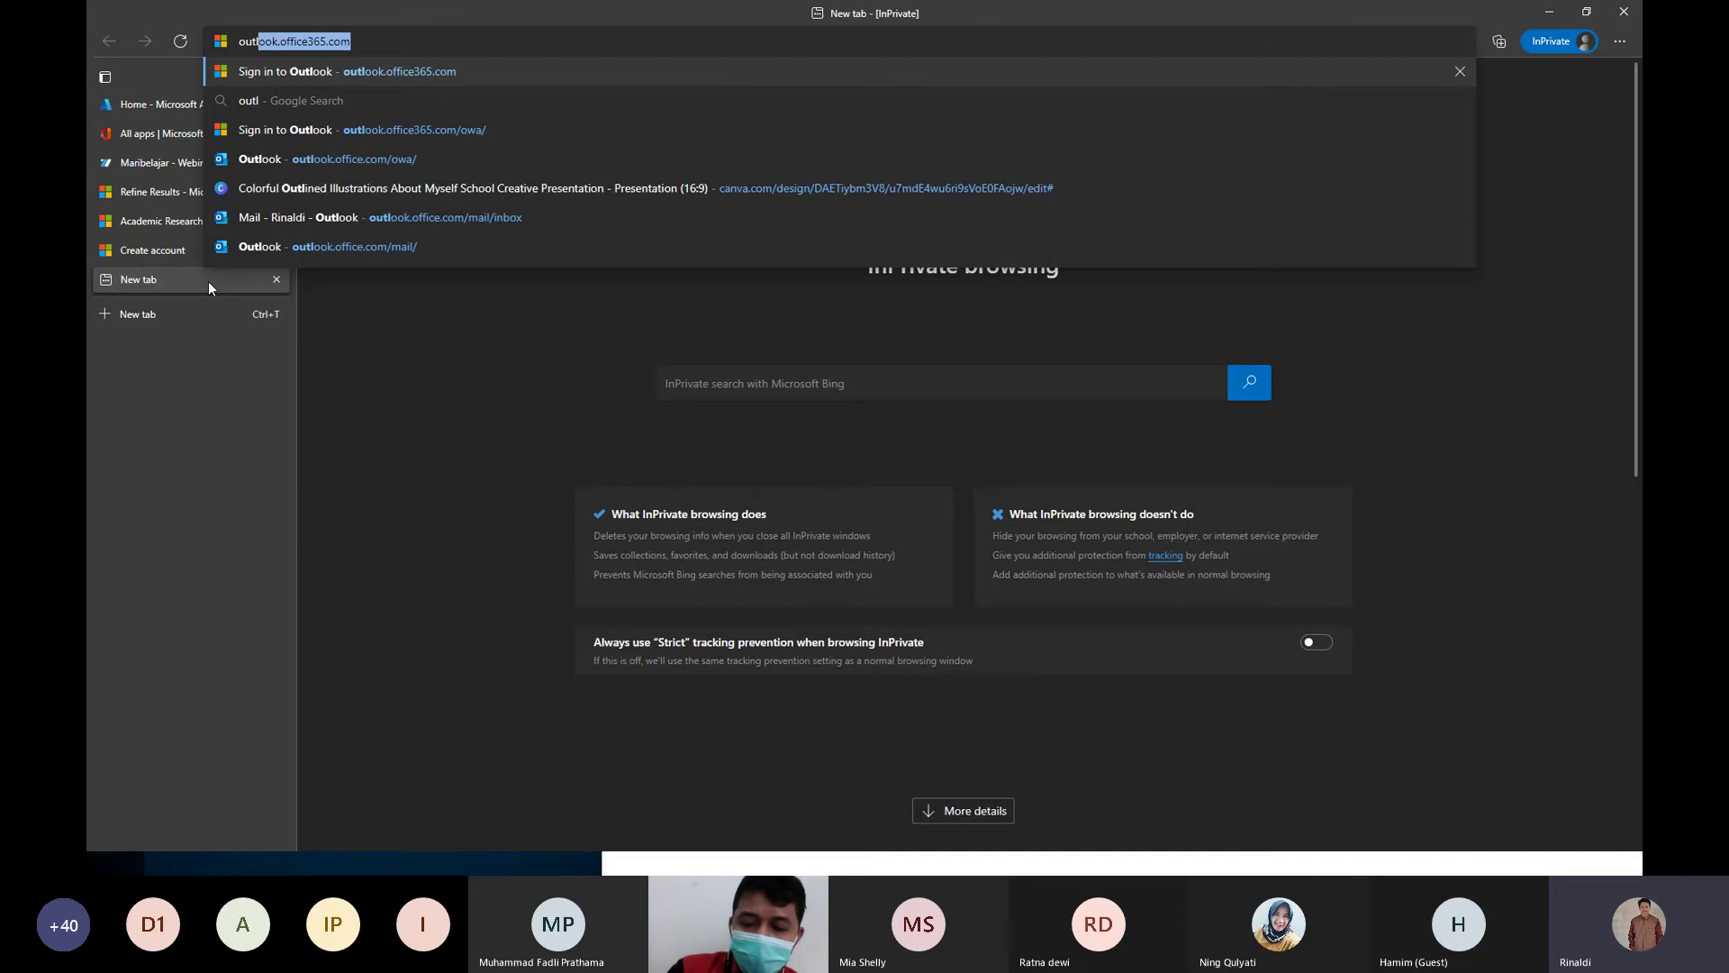
{"action": "type", "text": "ook"}
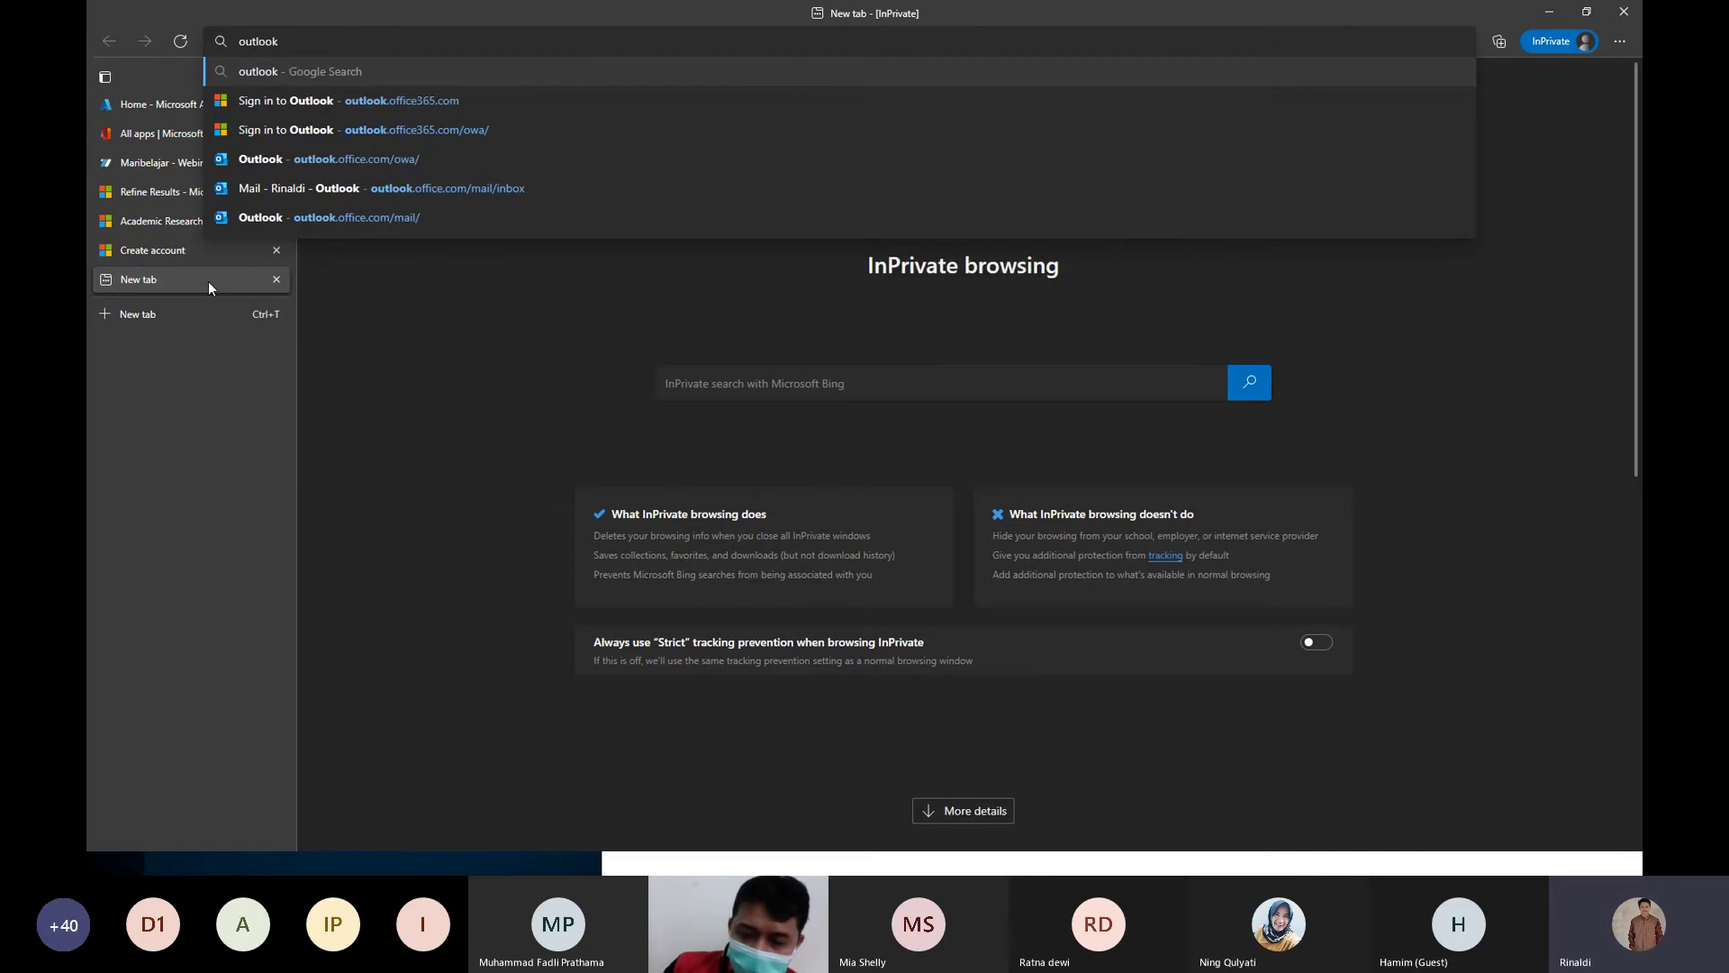
{"action": "key", "text": "Return"}
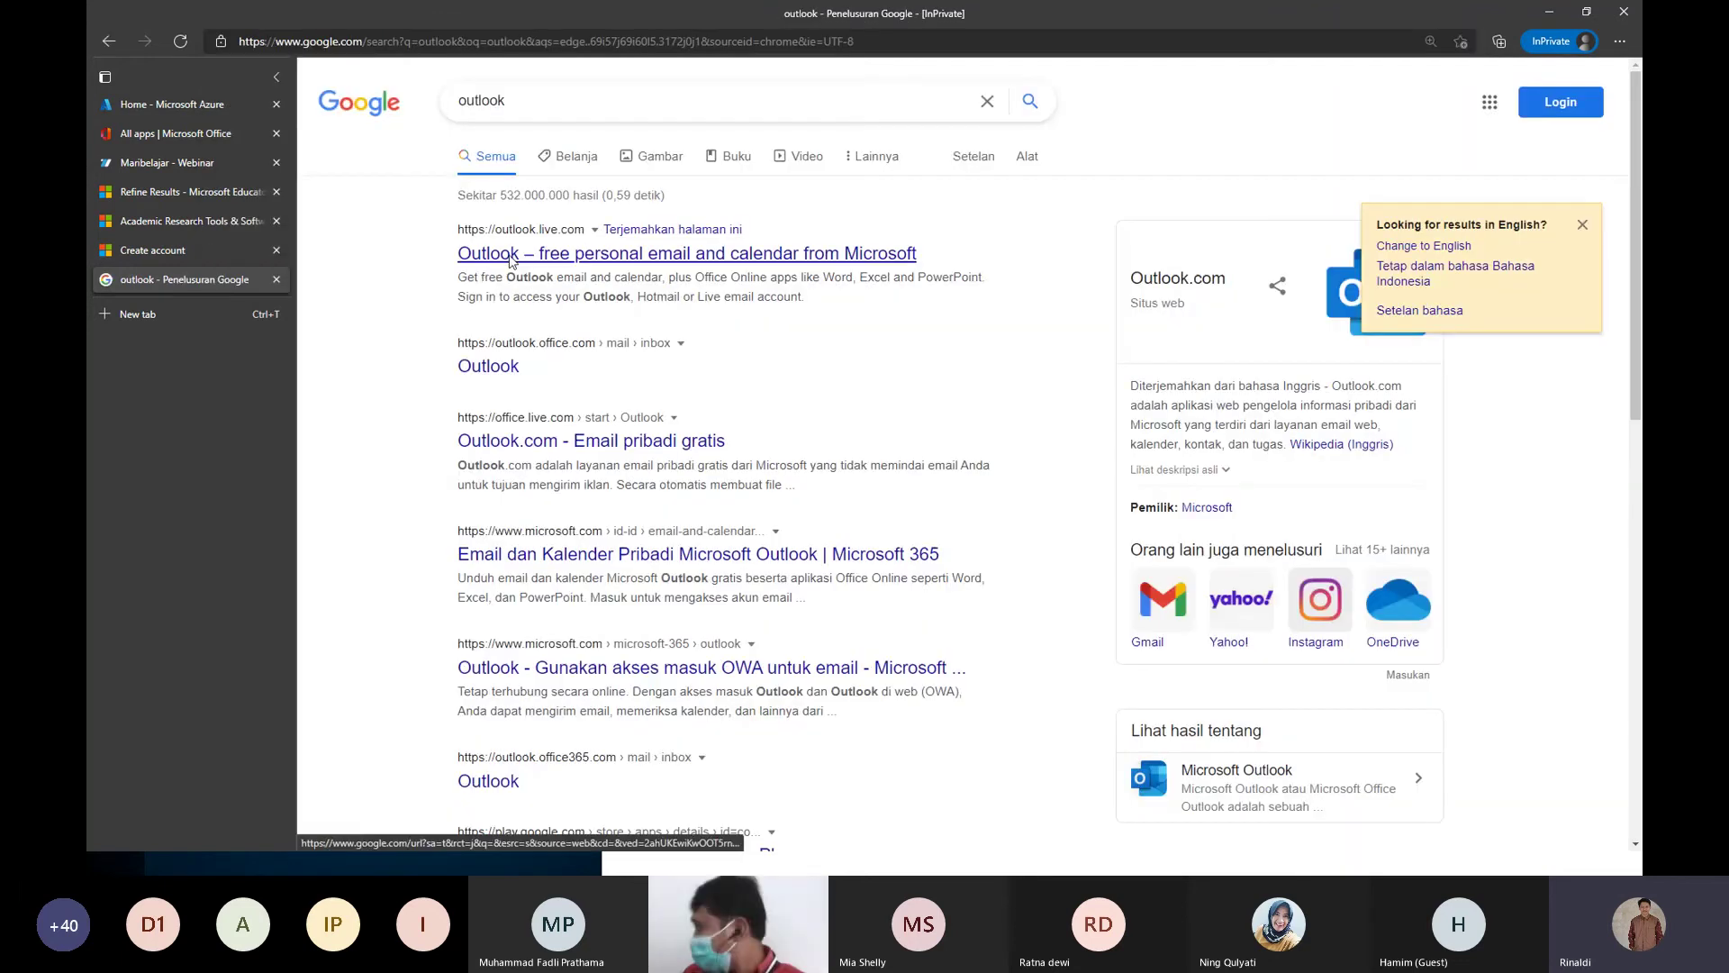
{"action": "left_click", "coordinate": [510, 257]}
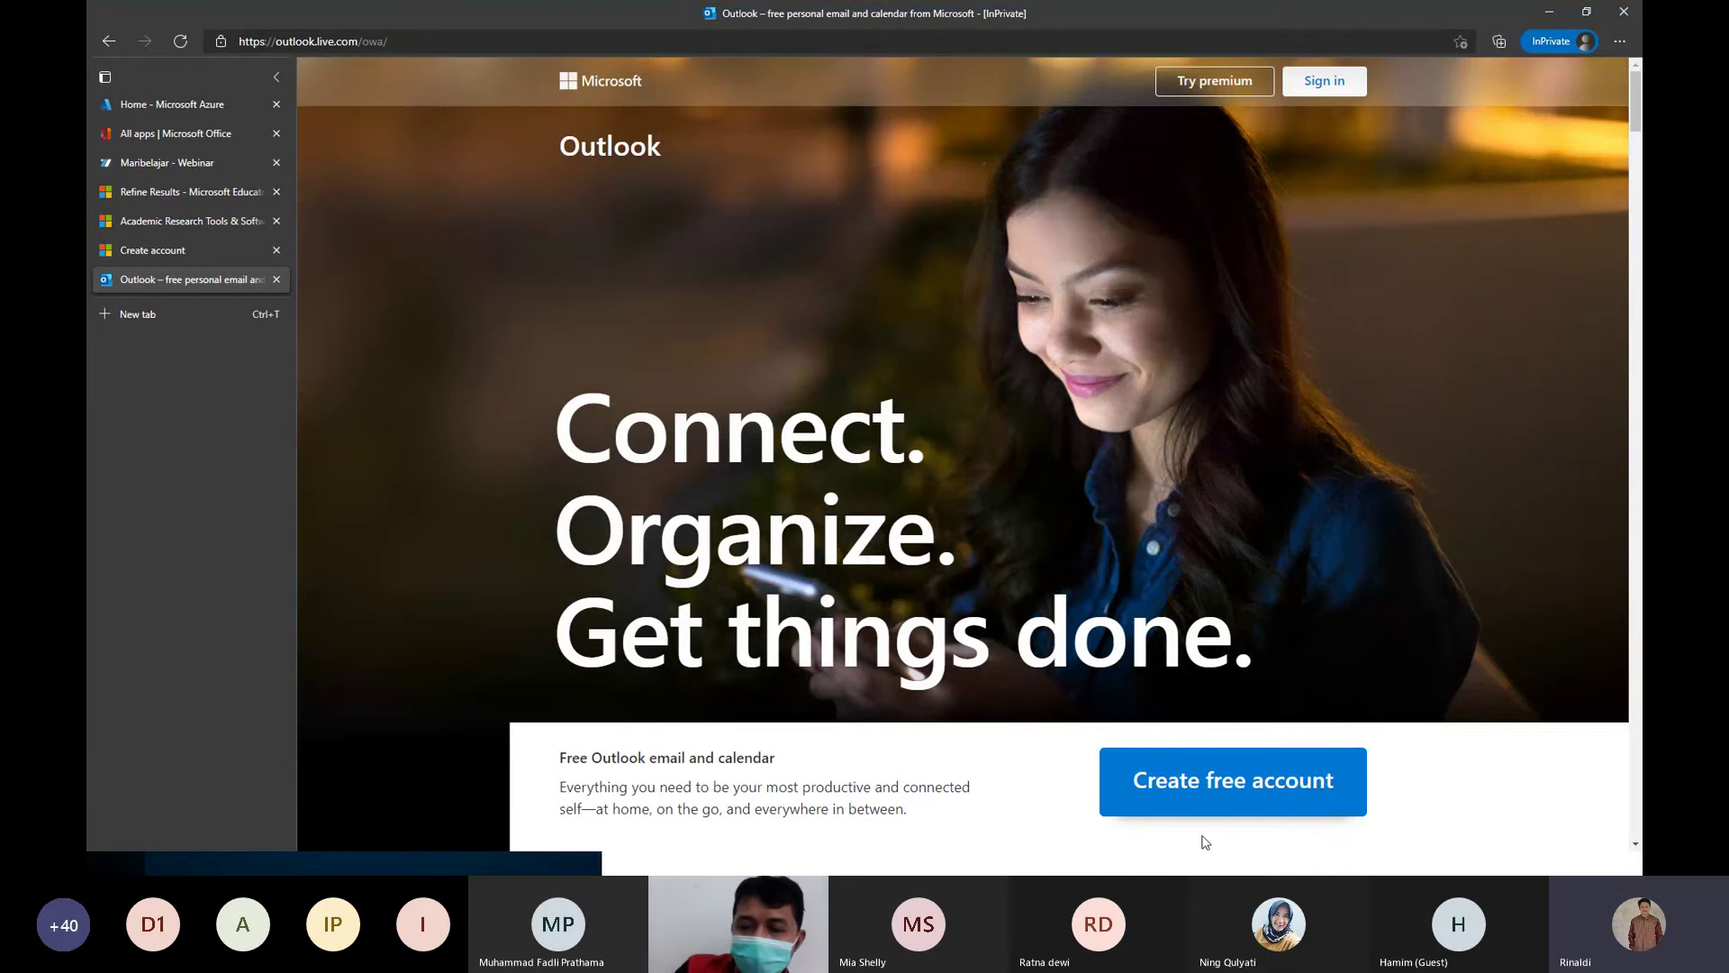
{"action": "mouse_move", "coordinate": [1265, 762]}
{"action": "left_mouse_down"}
{"action": "mouse_move", "coordinate": [1122, 809]}
{"action": "mouse_move", "coordinate": [1366, 791]}
{"action": "left_mouse_up"}
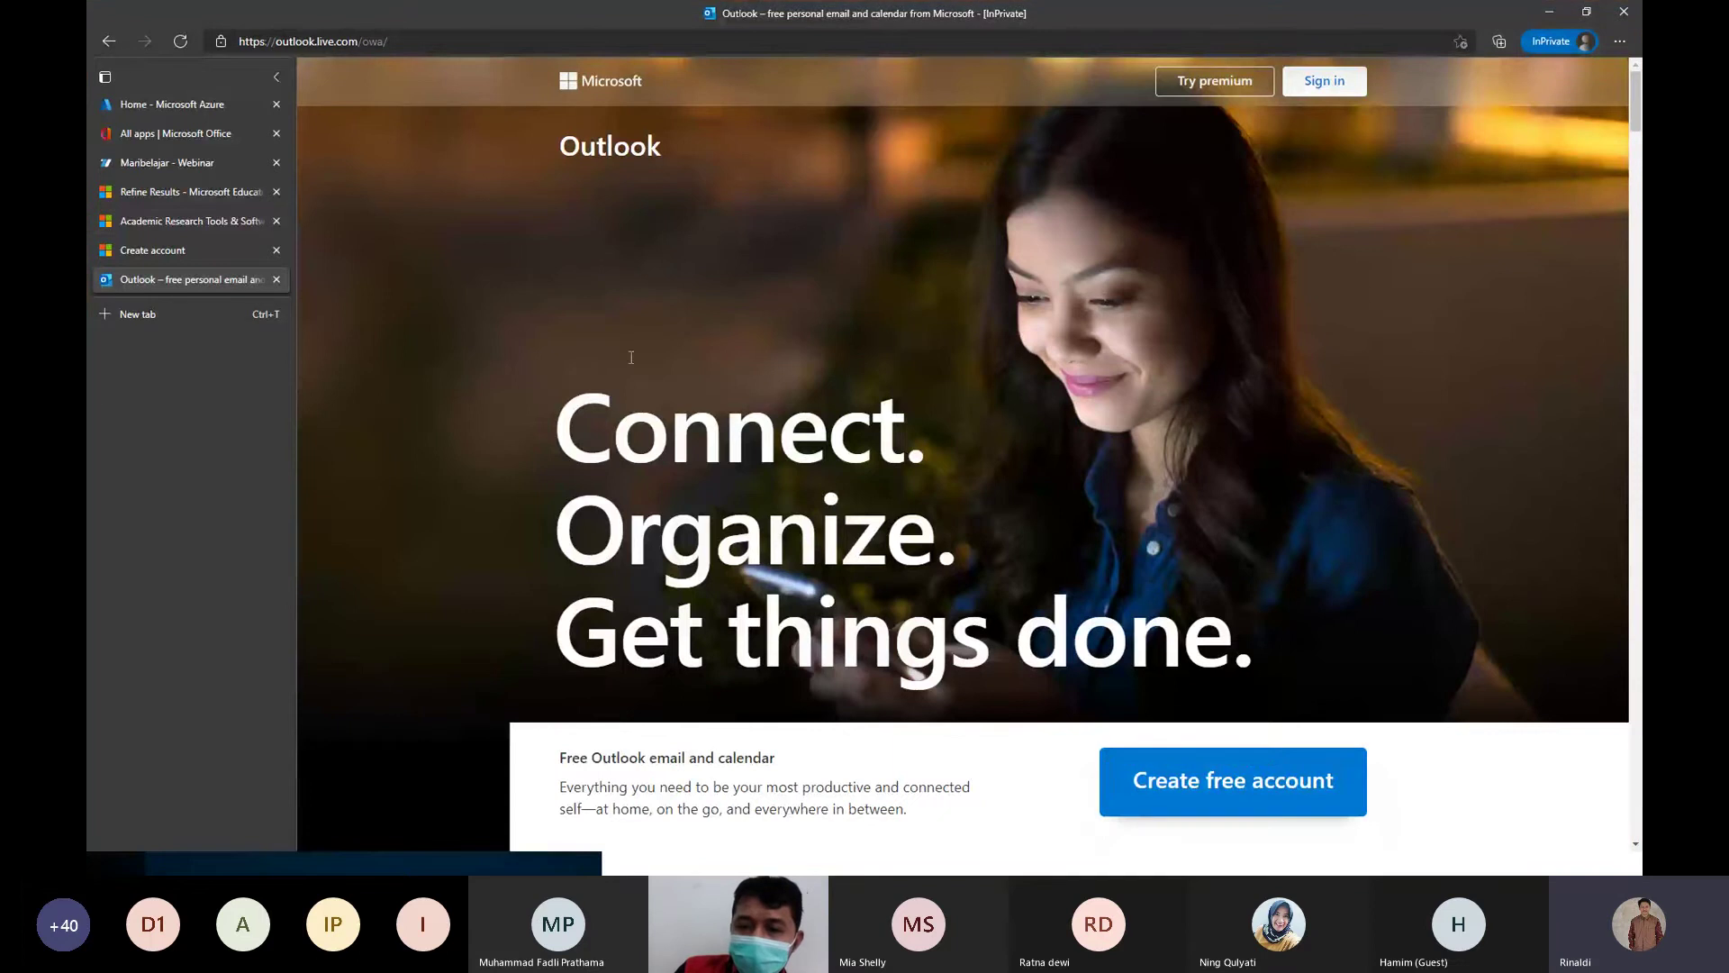
- Return to the account picker and choose to sign in with another account
{"action": "left_click", "coordinate": [267, 231]}
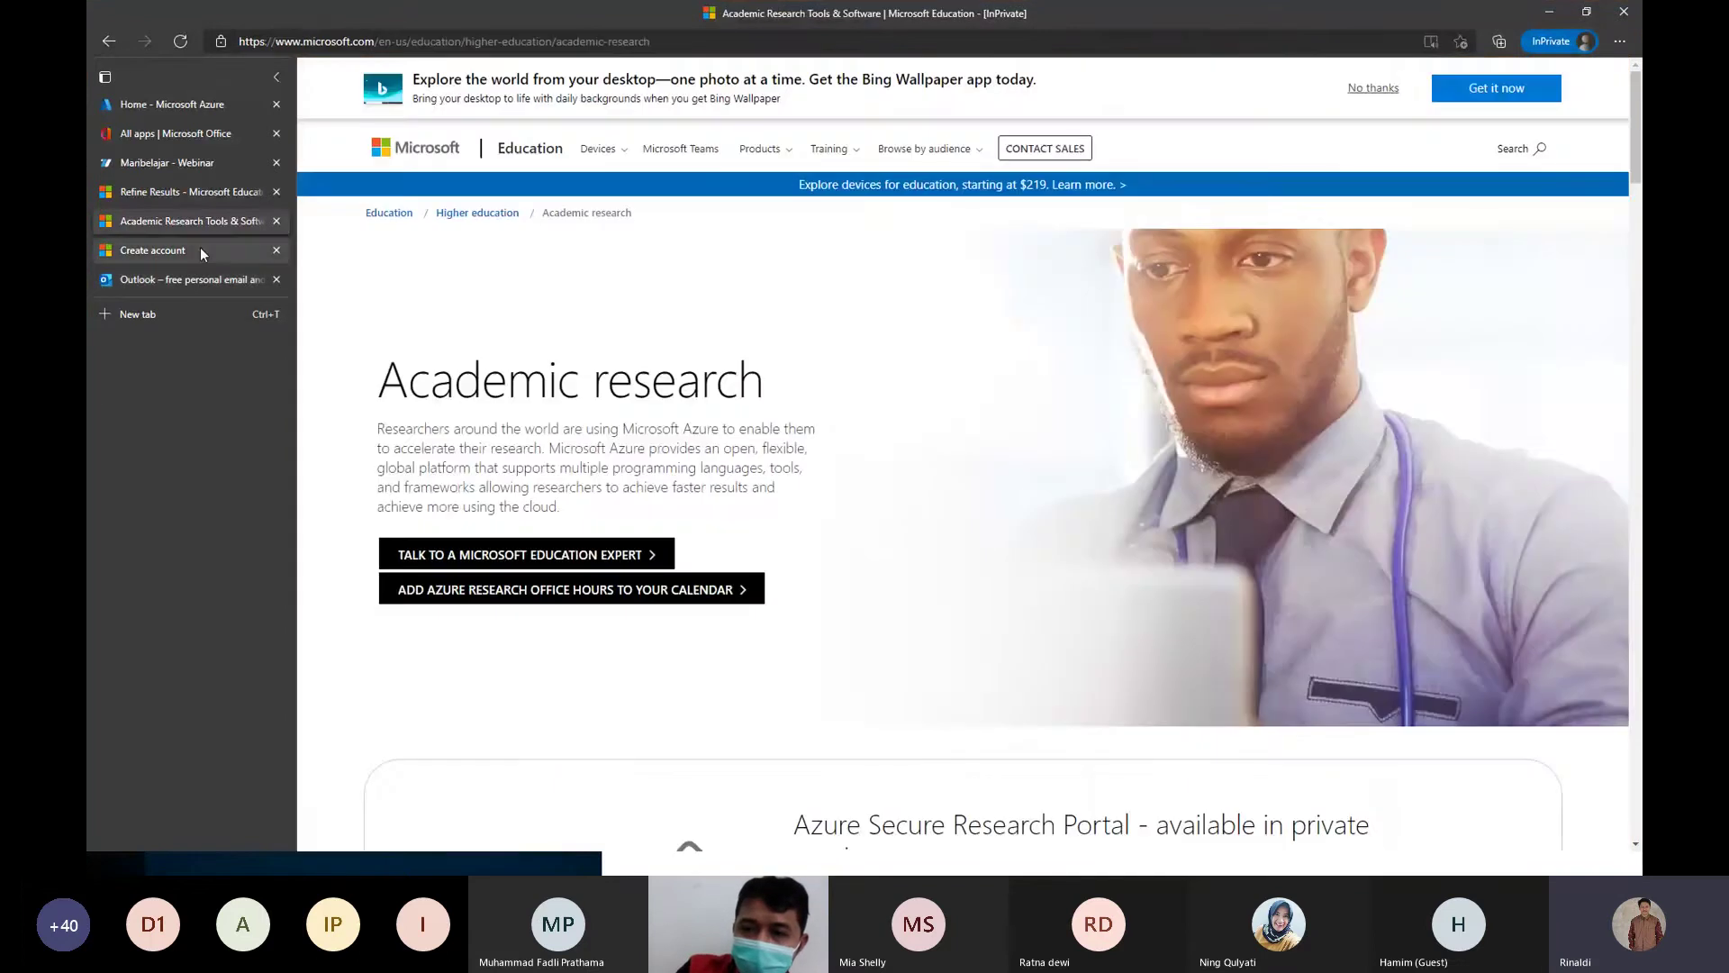
{"action": "left_click", "coordinate": [200, 248]}
{"action": "left_click", "coordinate": [107, 42]}
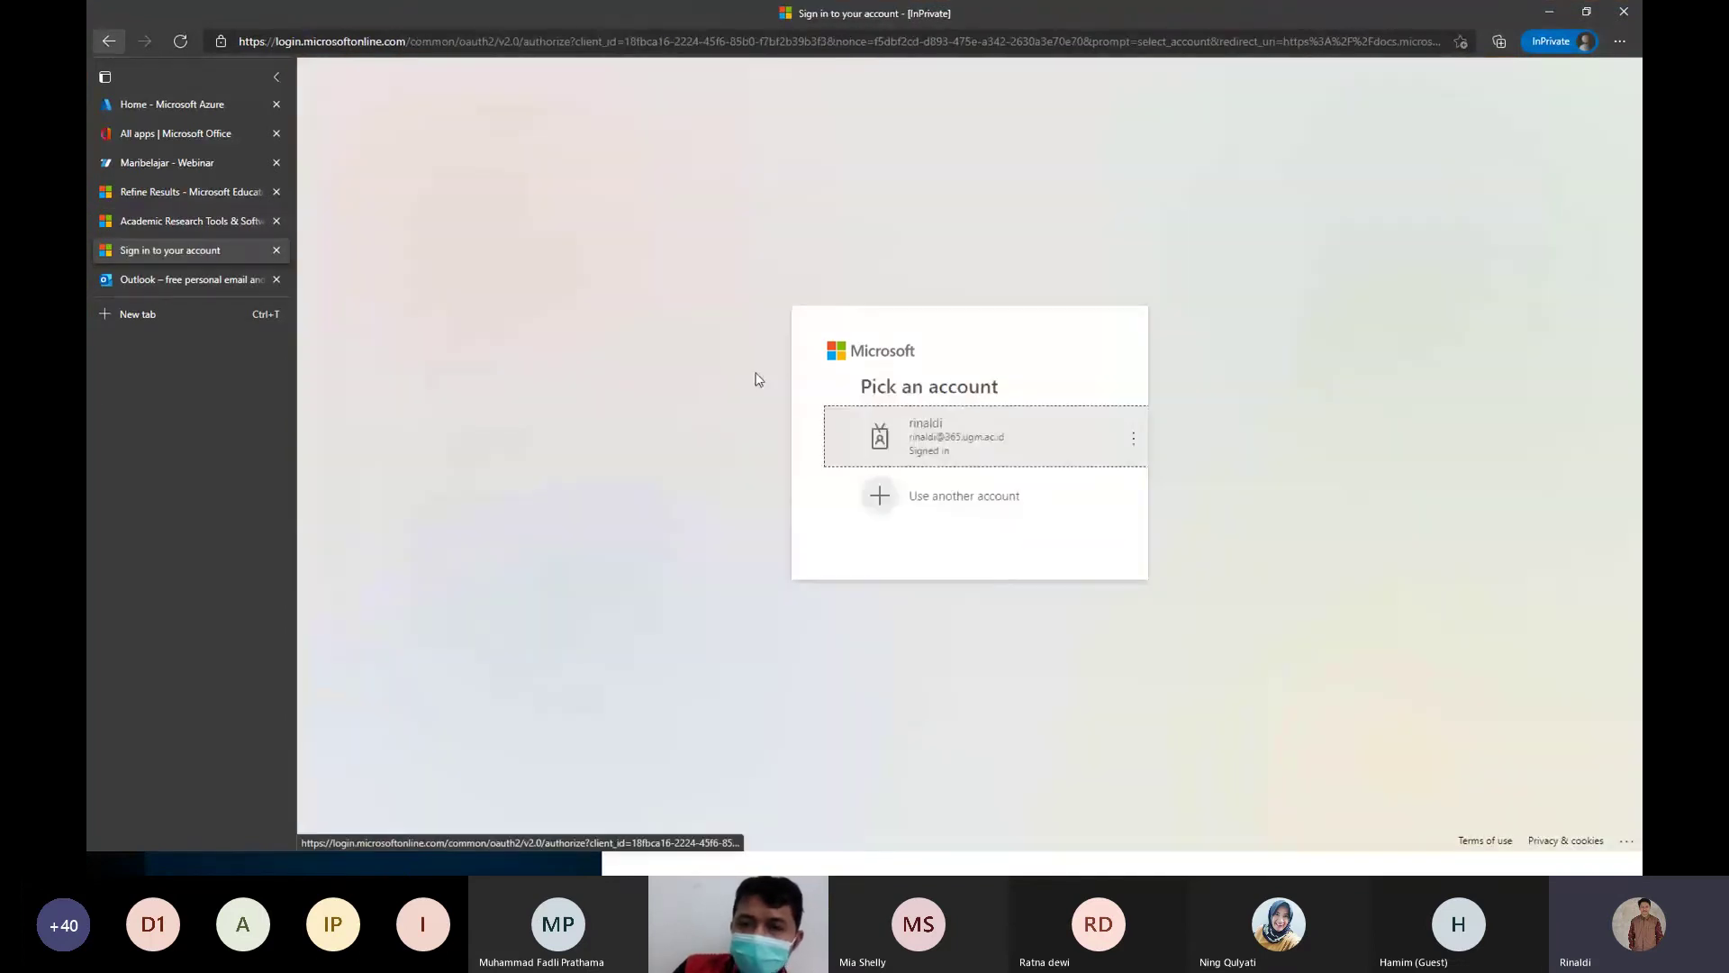
{"action": "left_click", "coordinate": [912, 496]}
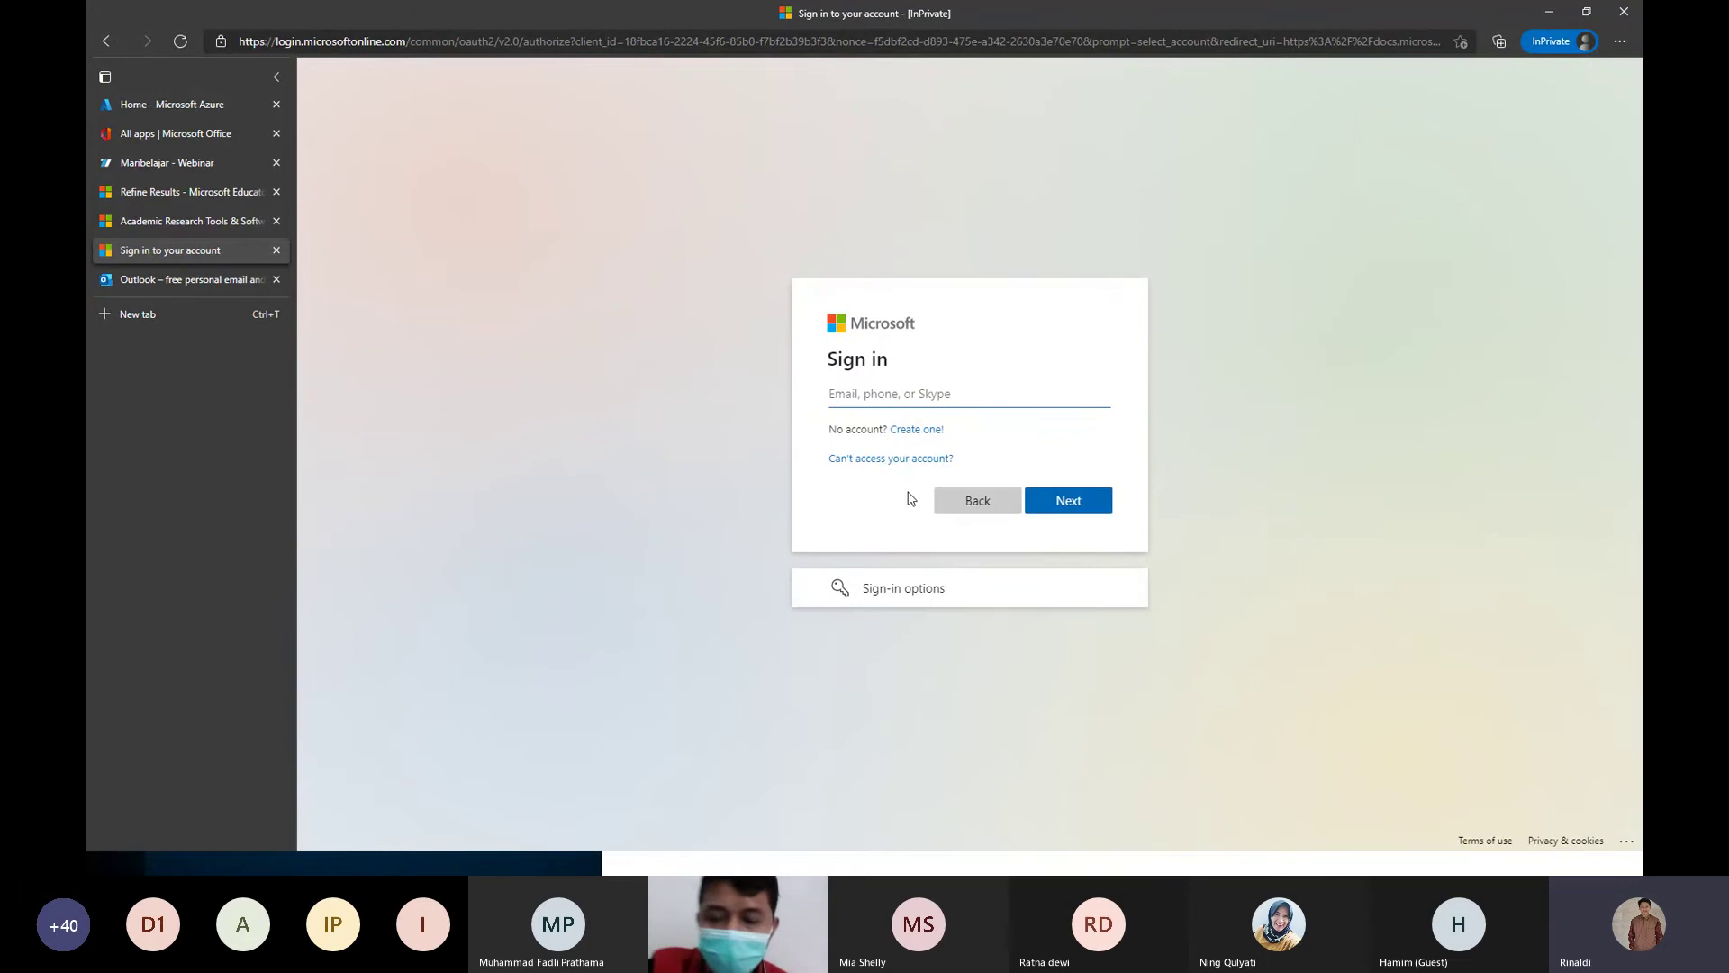
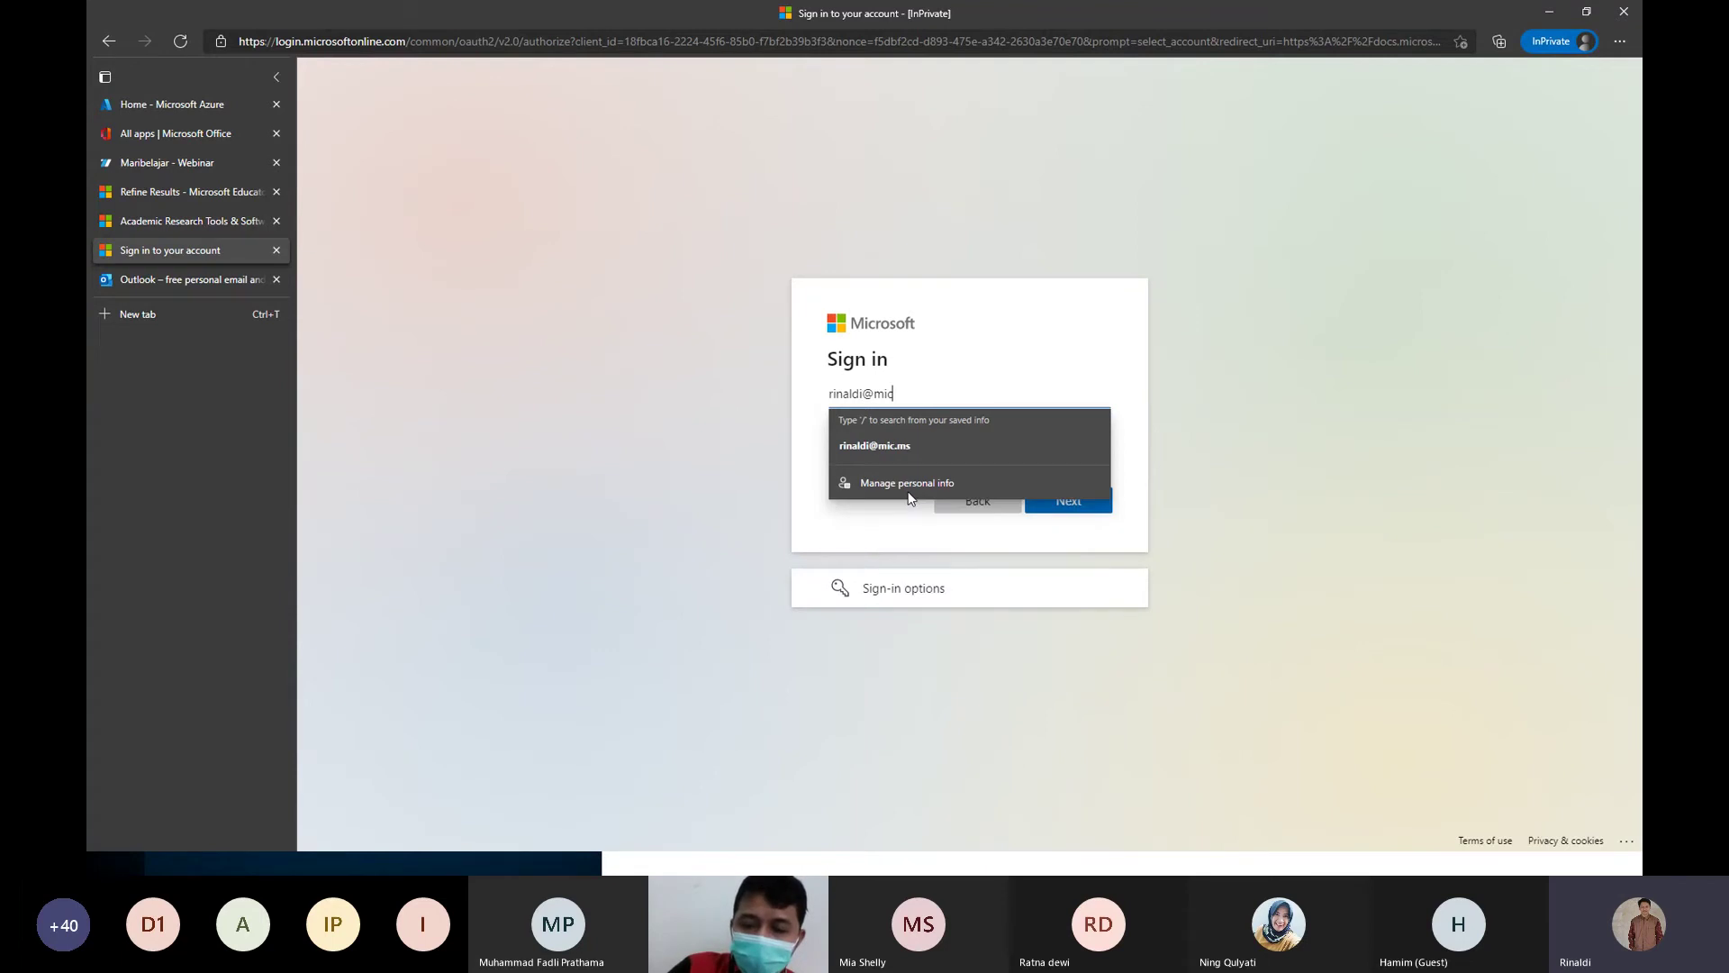
- Enter the work account e-mail and password to finish signing in
{"action": "key", "text": "Return"}
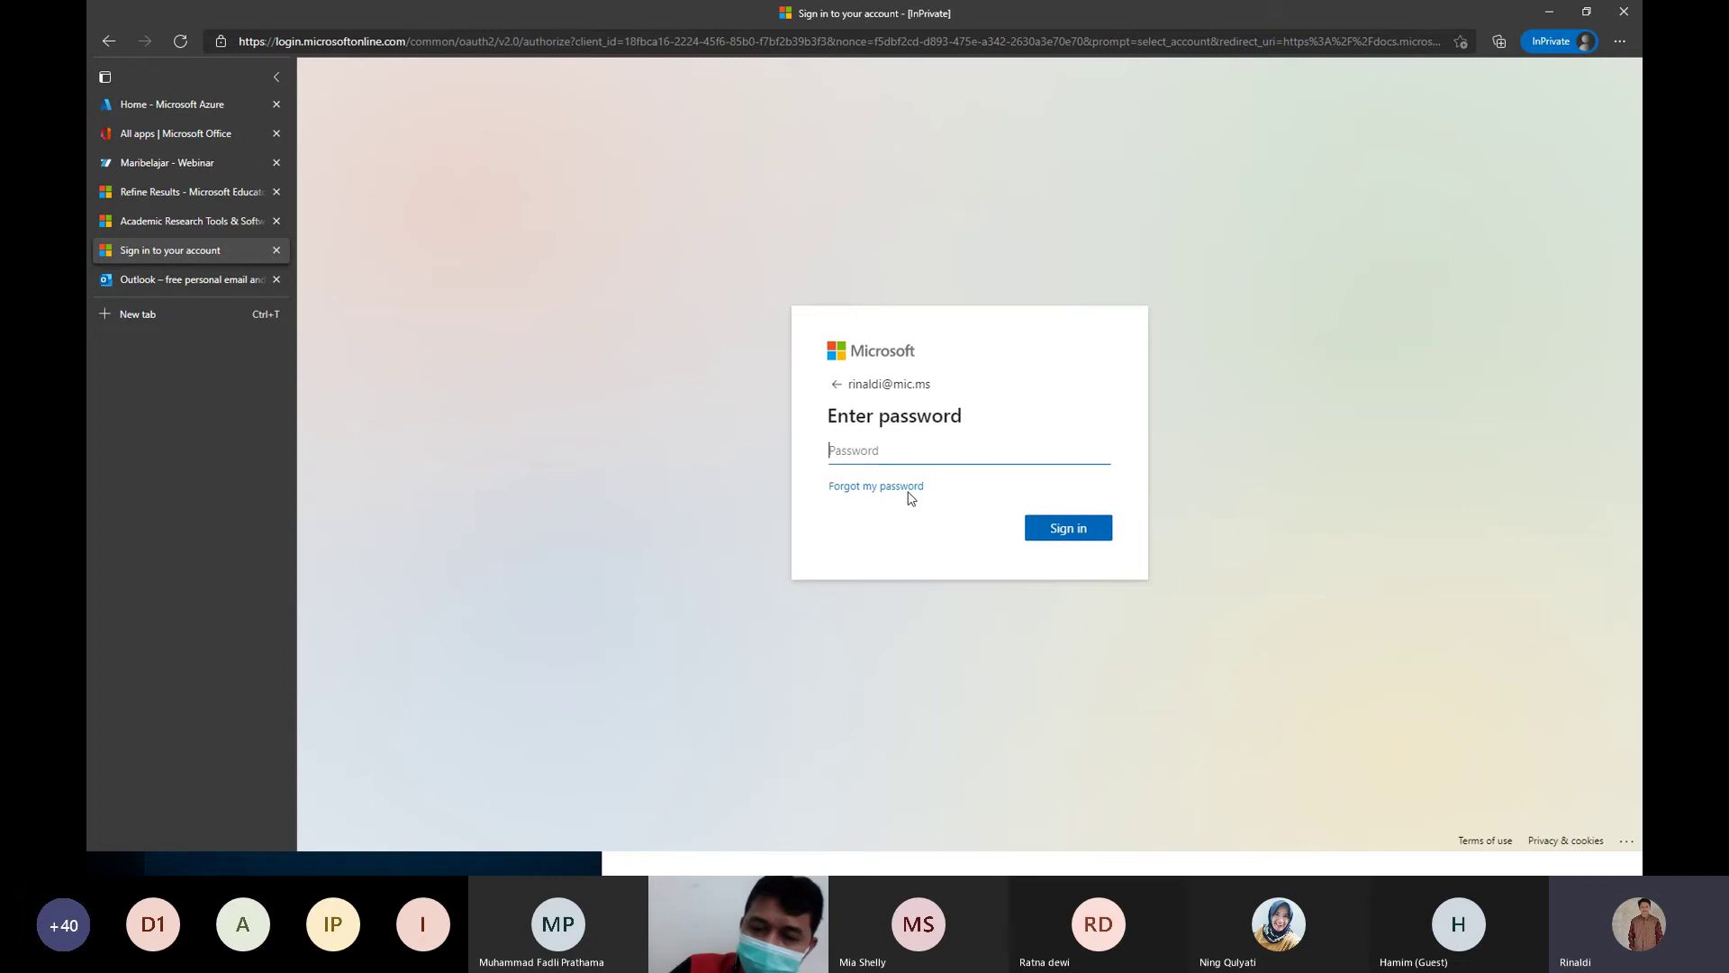
{"action": "key", "text": "ctrl+v"}
{"action": "key", "text": "Return"}
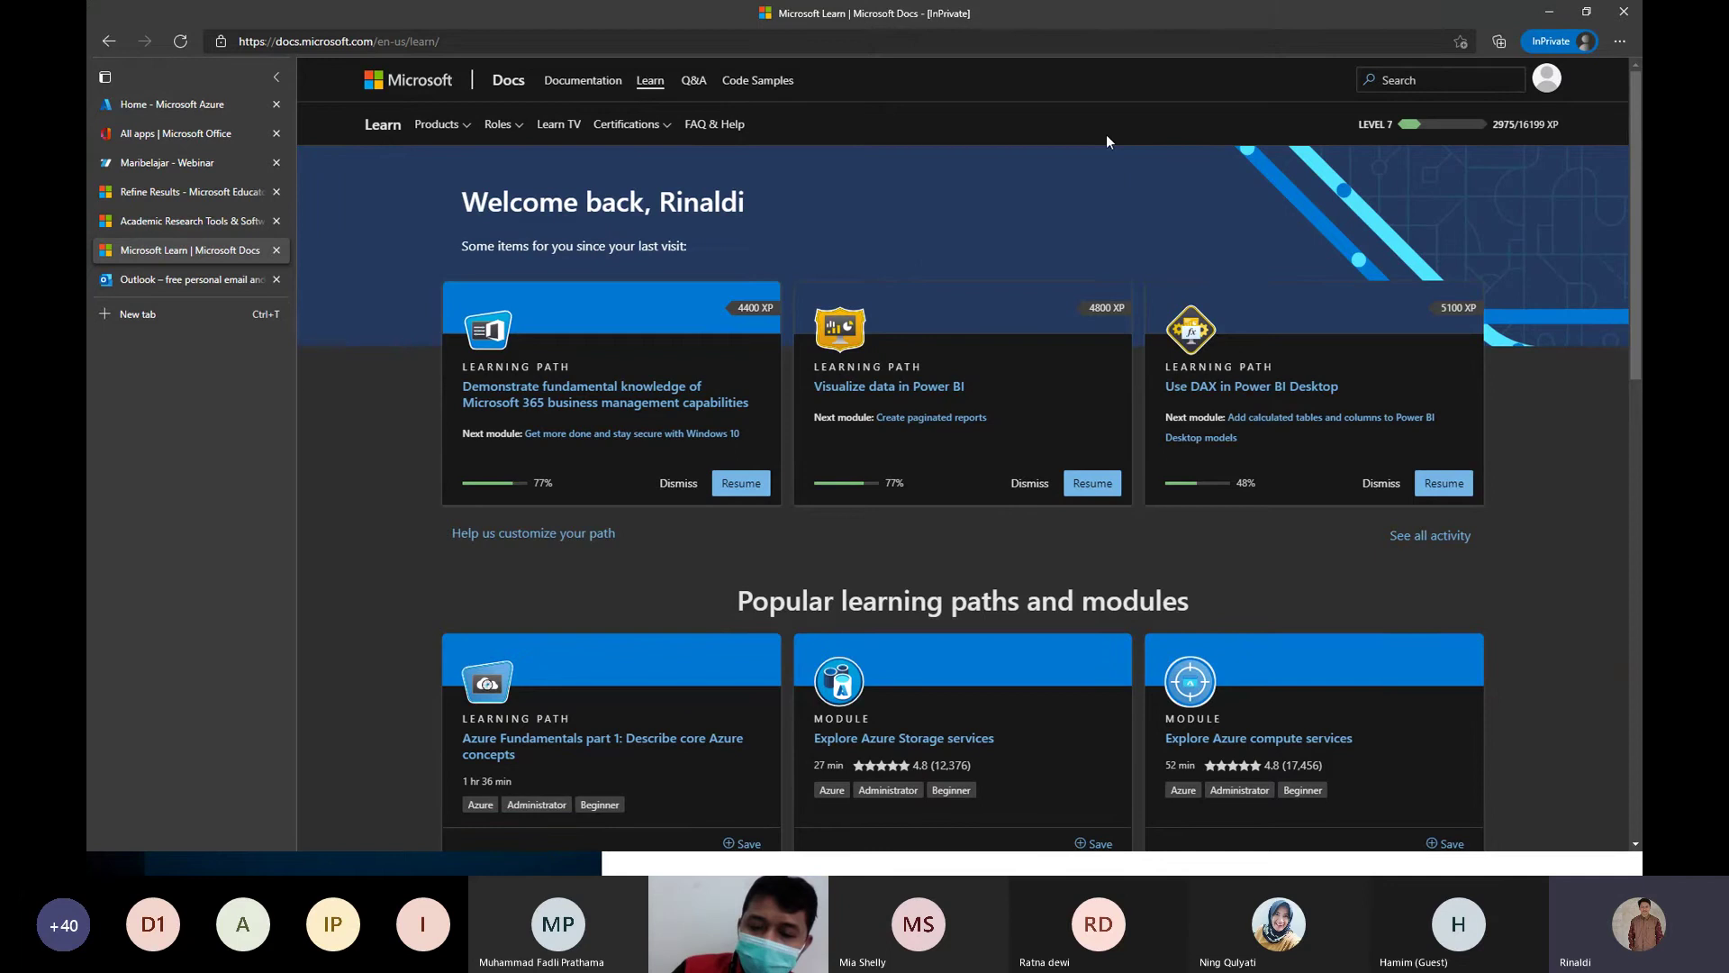
{"action": "left_click", "coordinate": [1437, 74]}
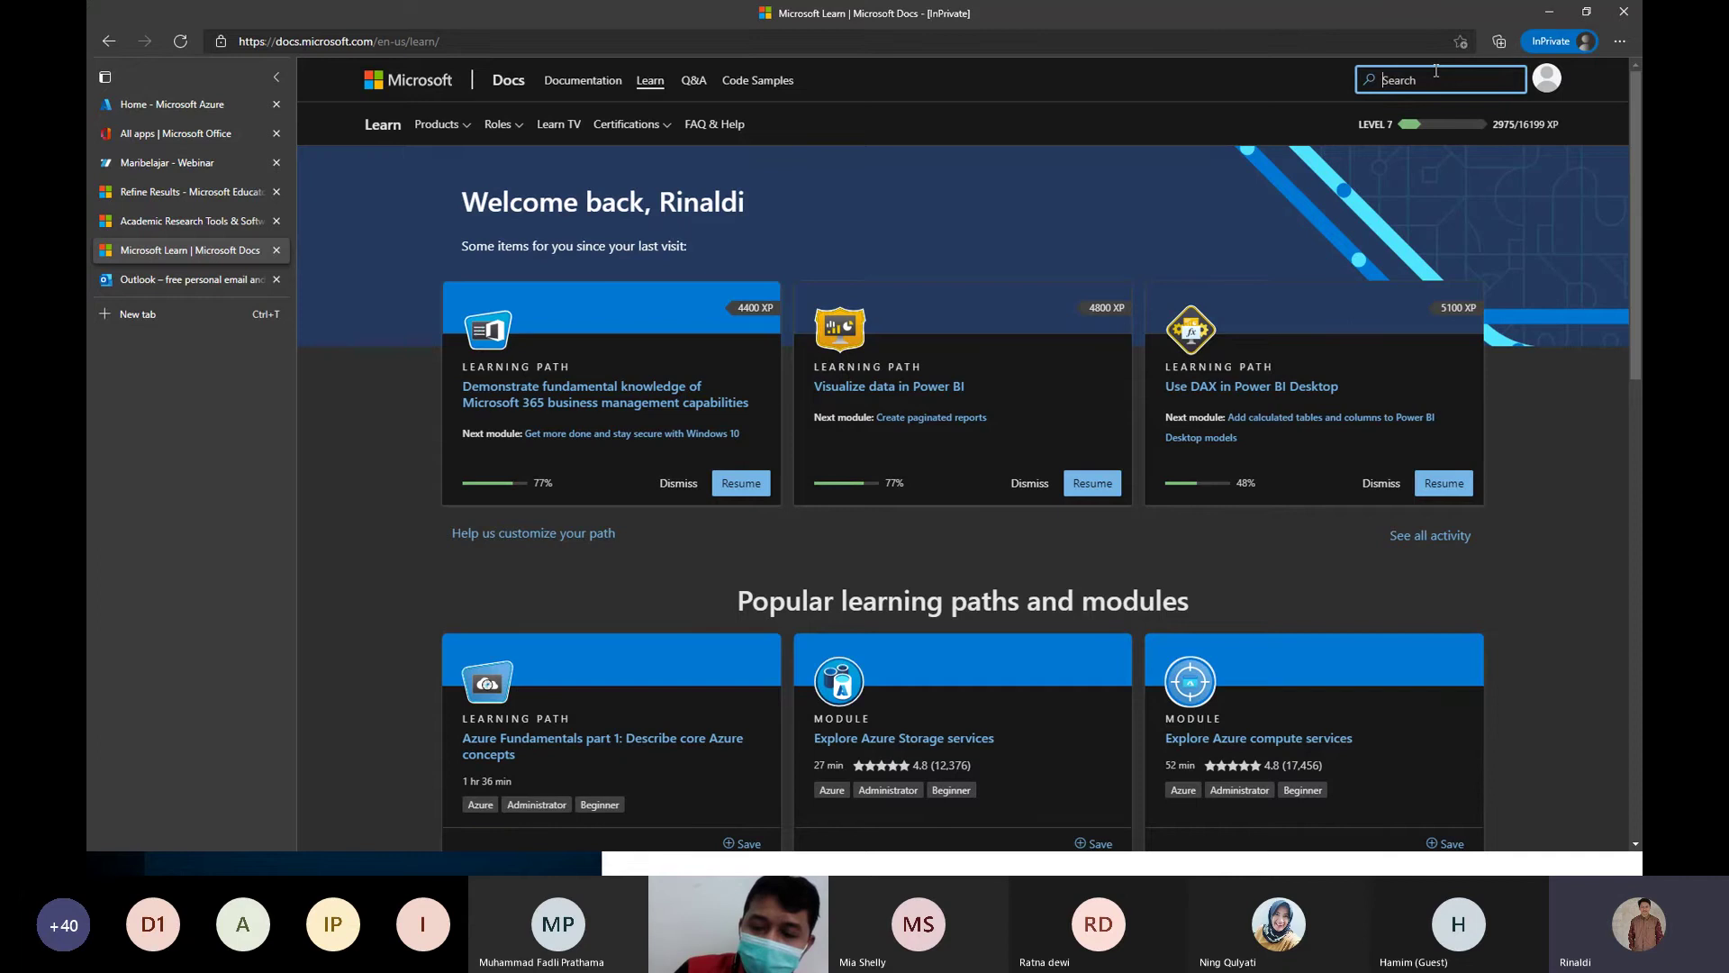
- Search Microsoft Learn for the 'ai fundamentals' suggestion
{"action": "type", "text": "ai funa"}
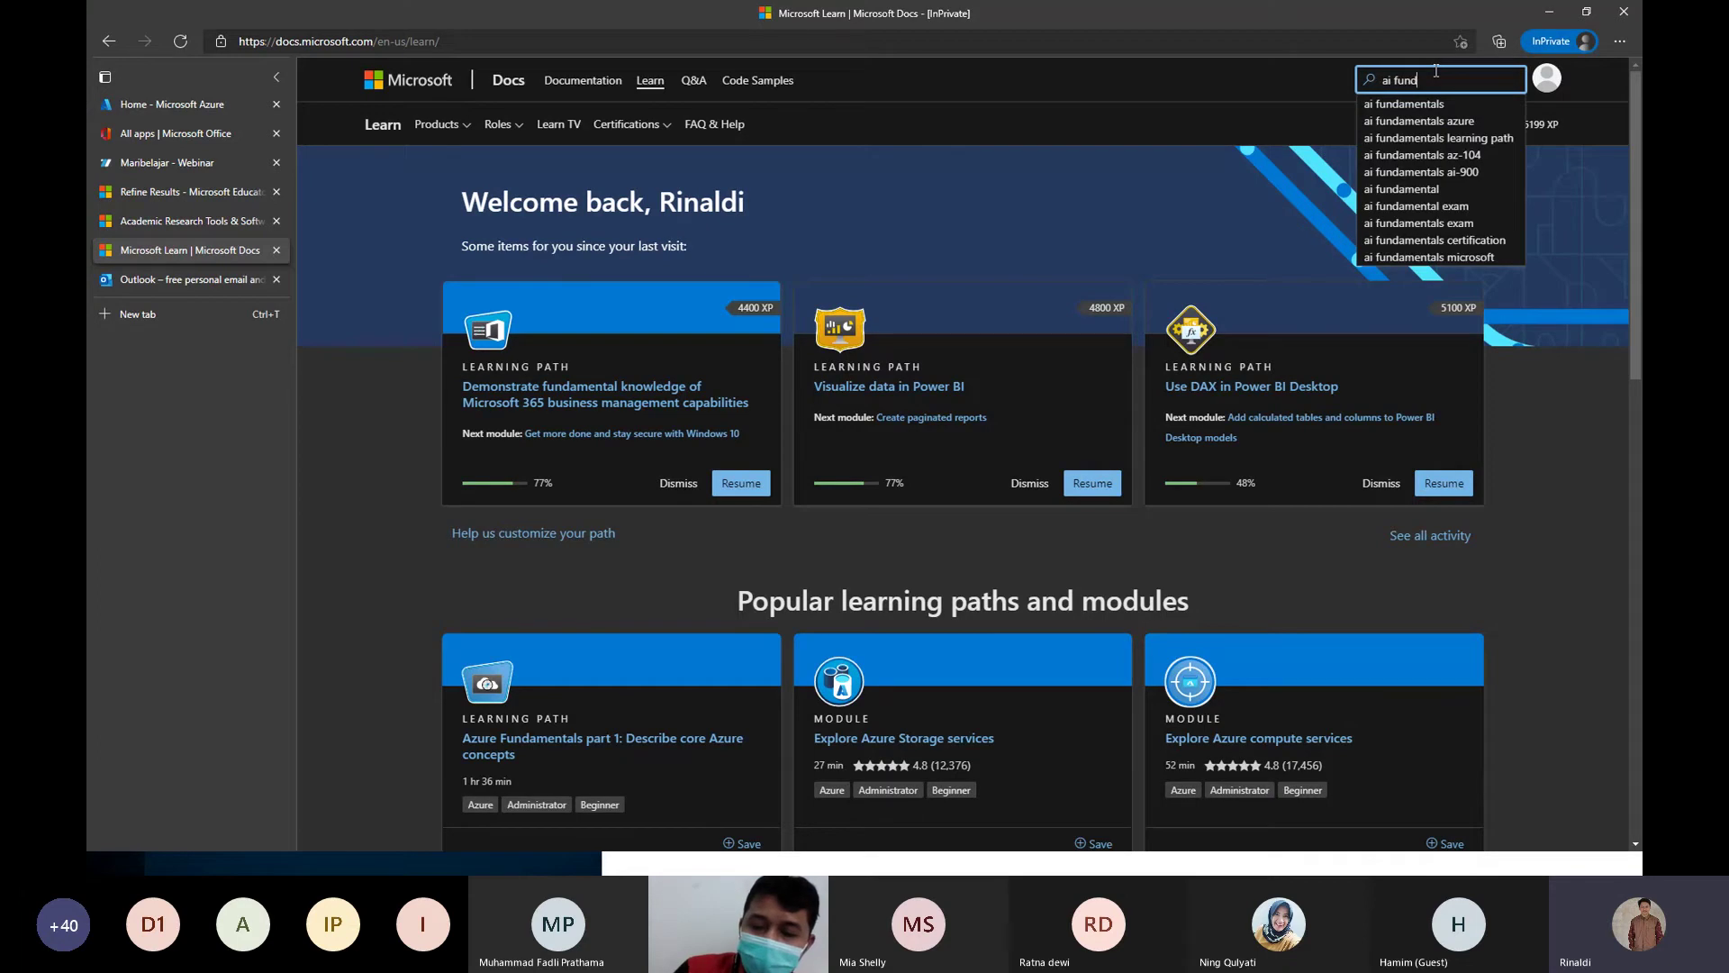
{"action": "key", "text": "Down"}
{"action": "key", "text": "Return"}
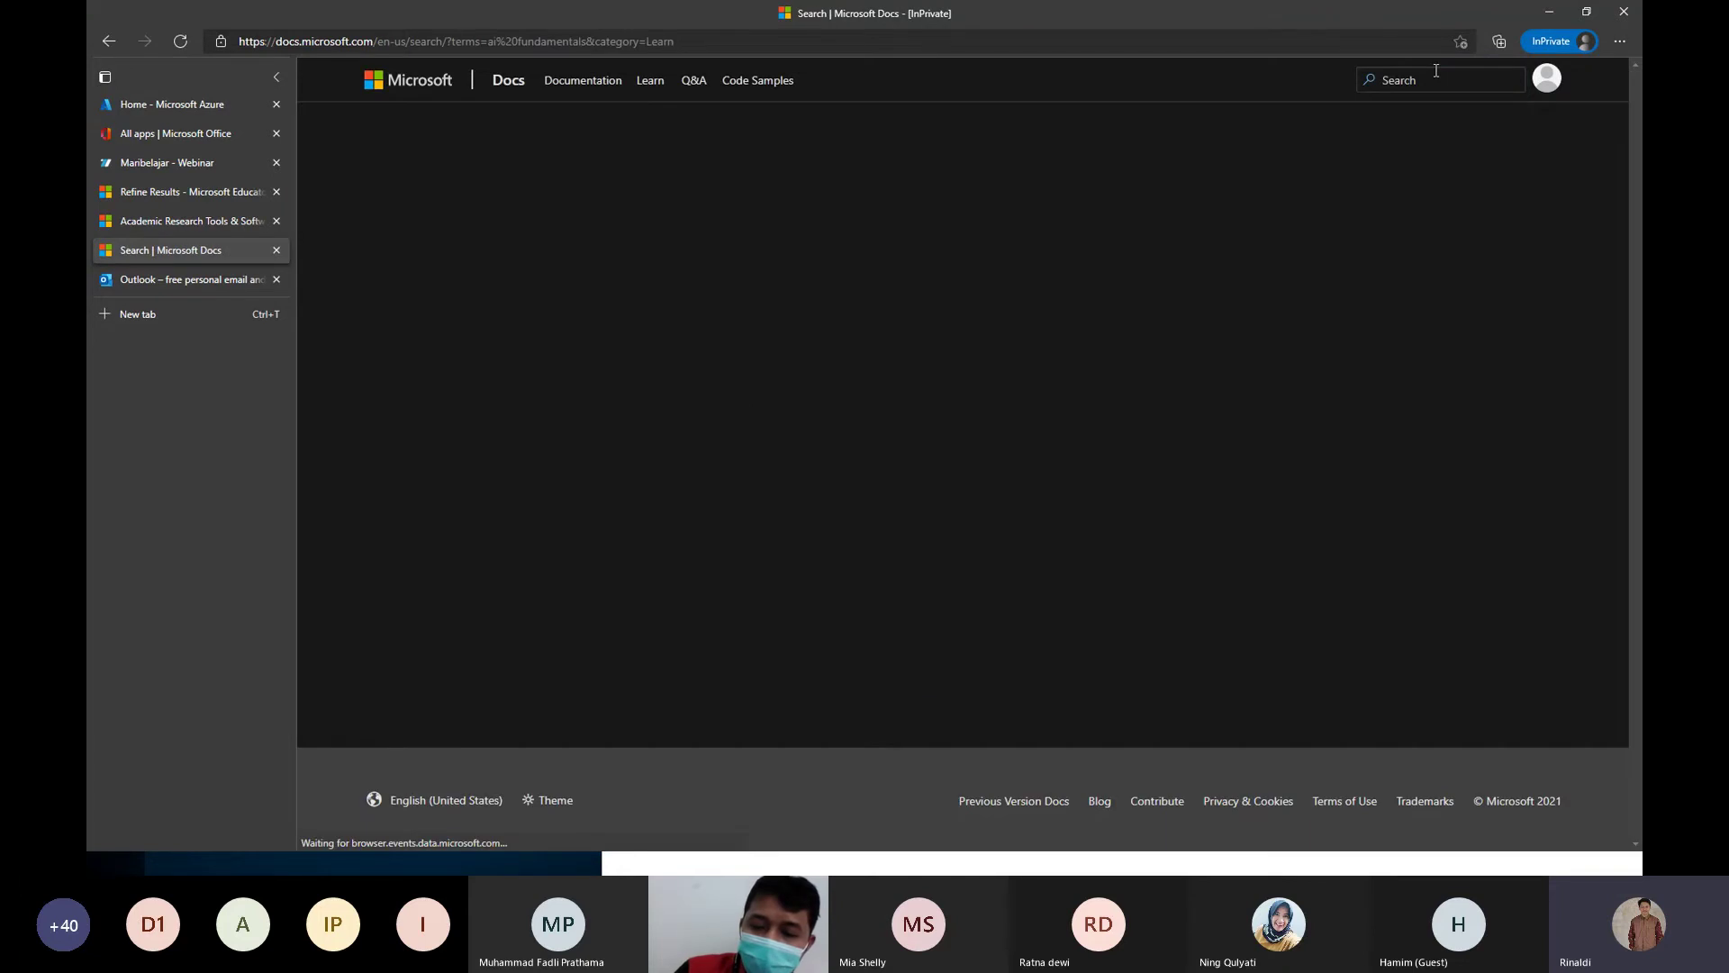
- Open the AI-900 exam page, then its Explore computer vision in Microsoft Azure learning path
{"action": "left_click", "coordinate": [949, 256]}
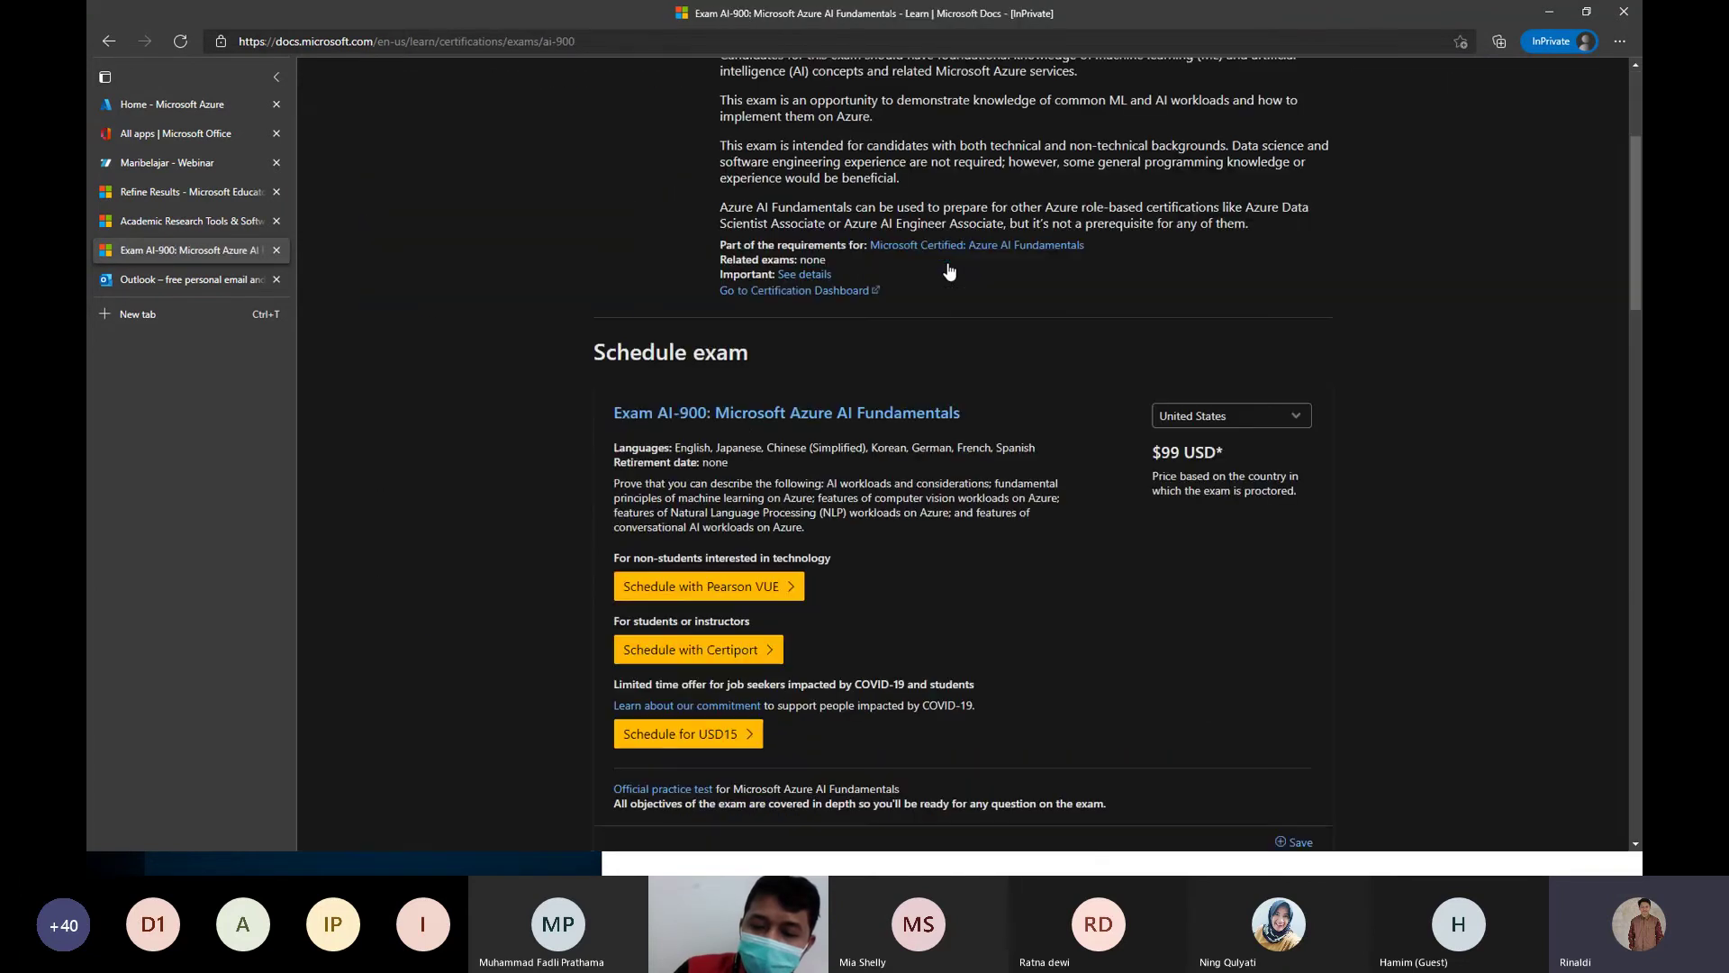
{"action": "scroll", "coordinate": [775, 554], "scroll_direction": "down", "scroll_amount": 15}
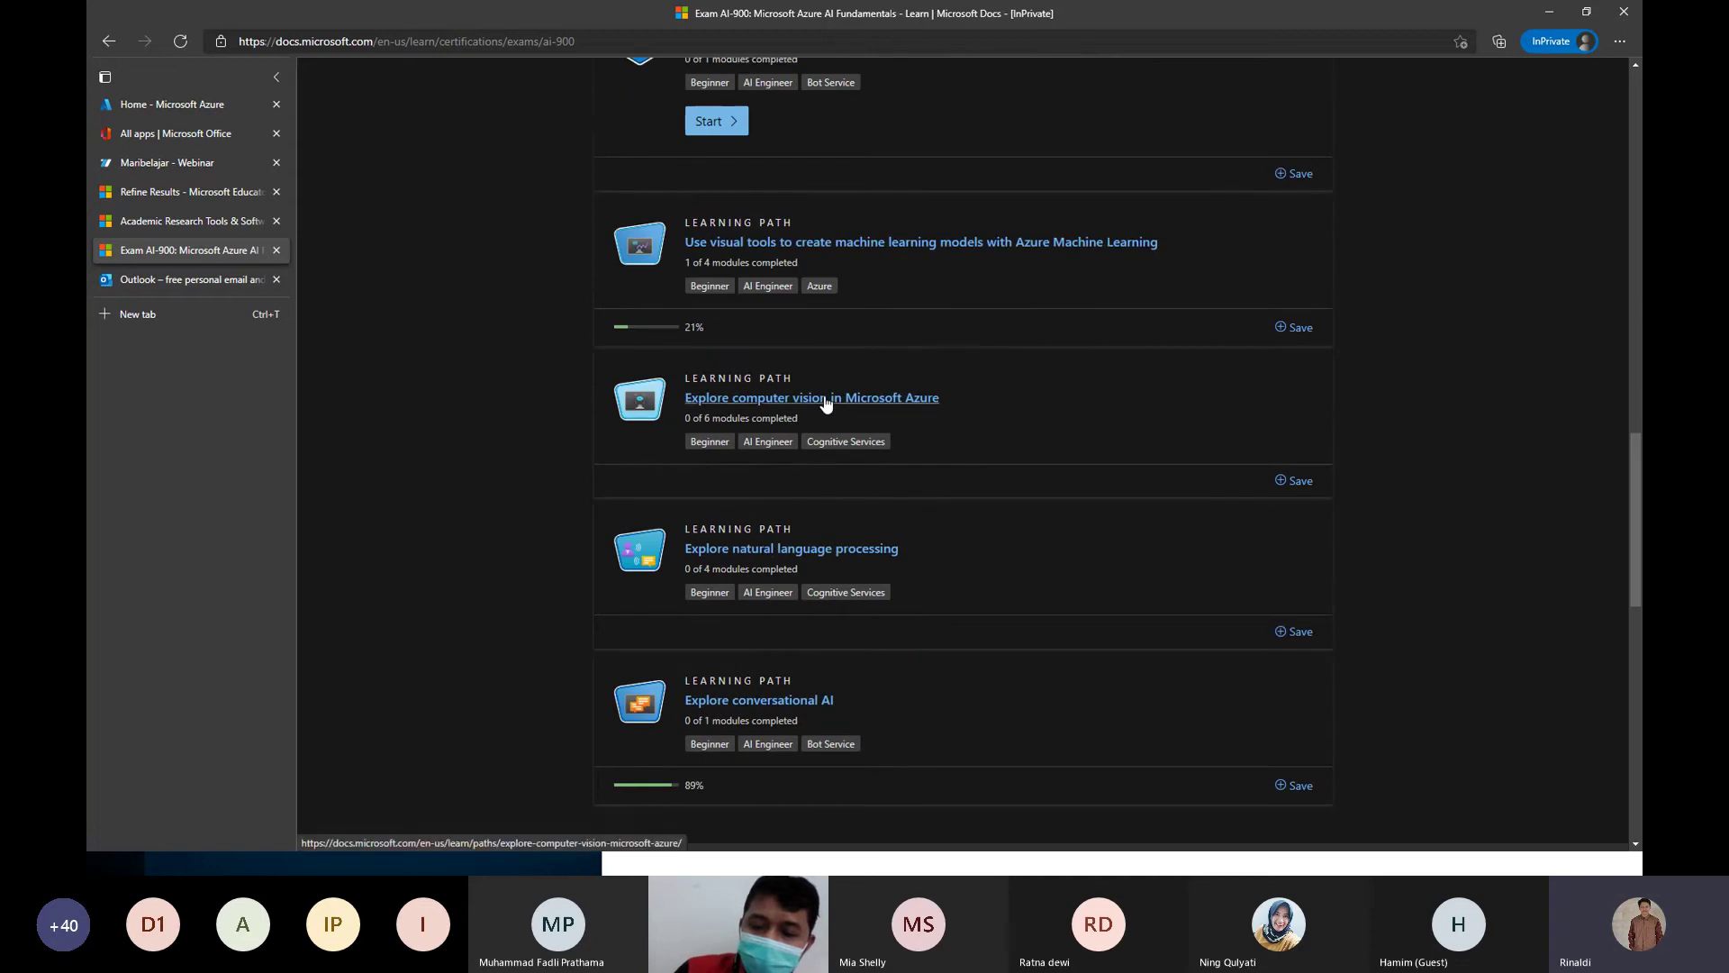
{"action": "left_click", "coordinate": [826, 404]}
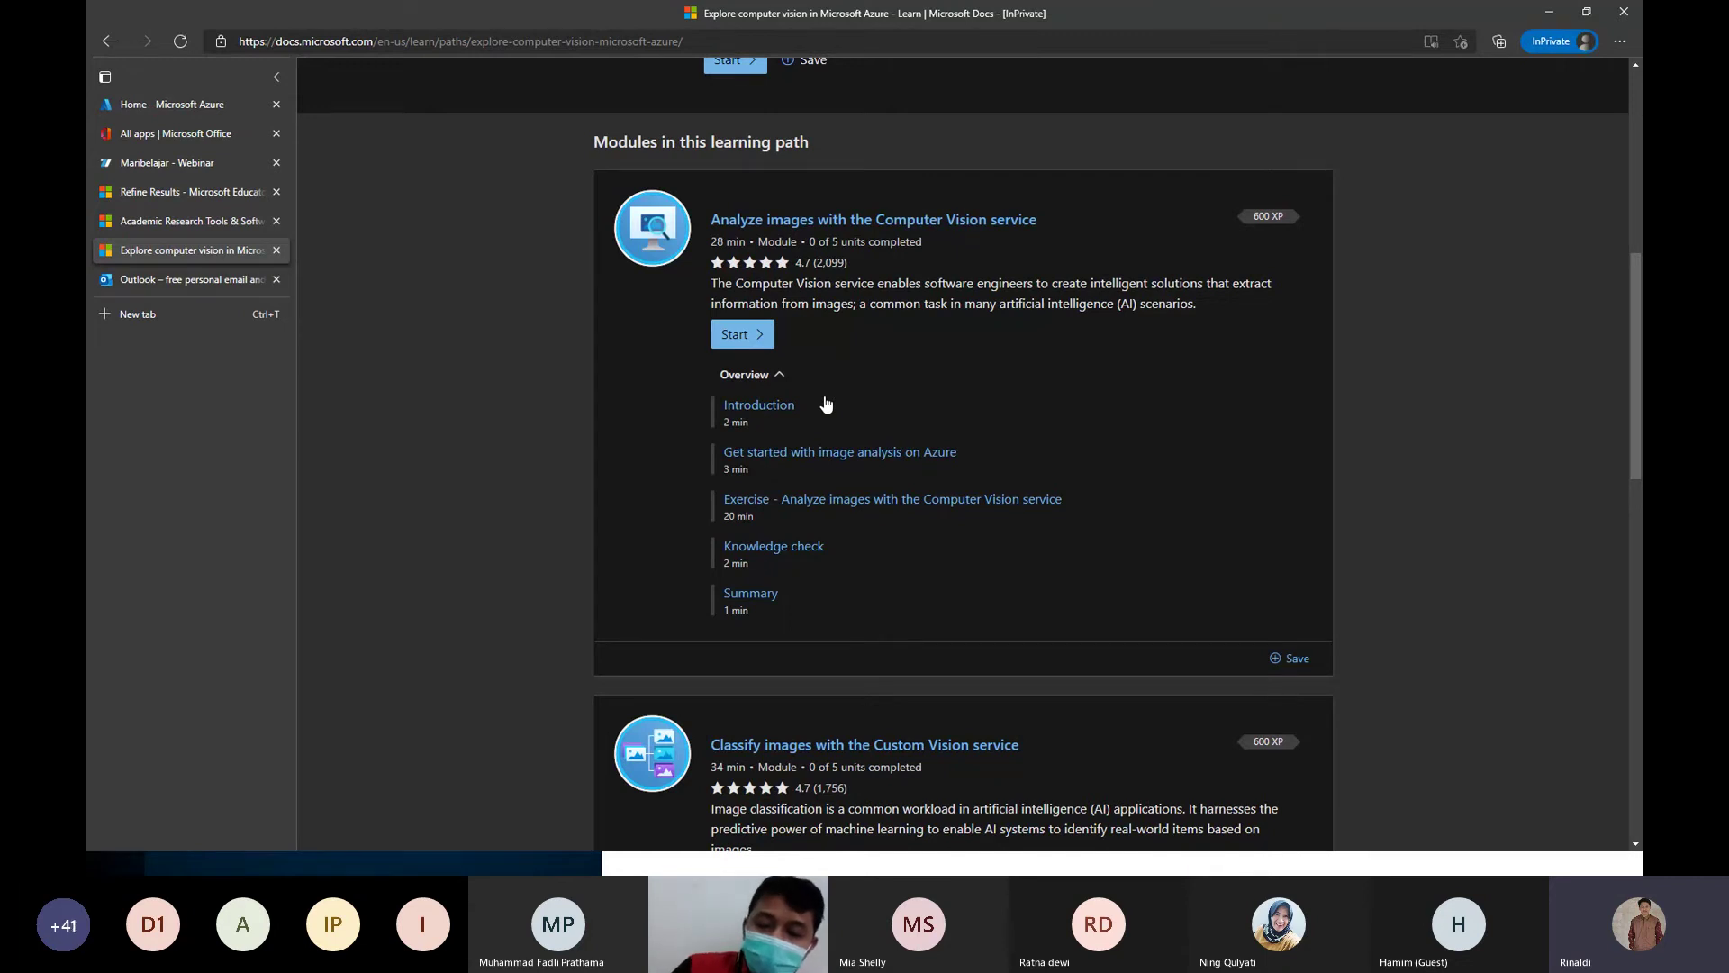
{"action": "scroll", "coordinate": [815, 423], "scroll_direction": "down", "scroll_amount": 1}
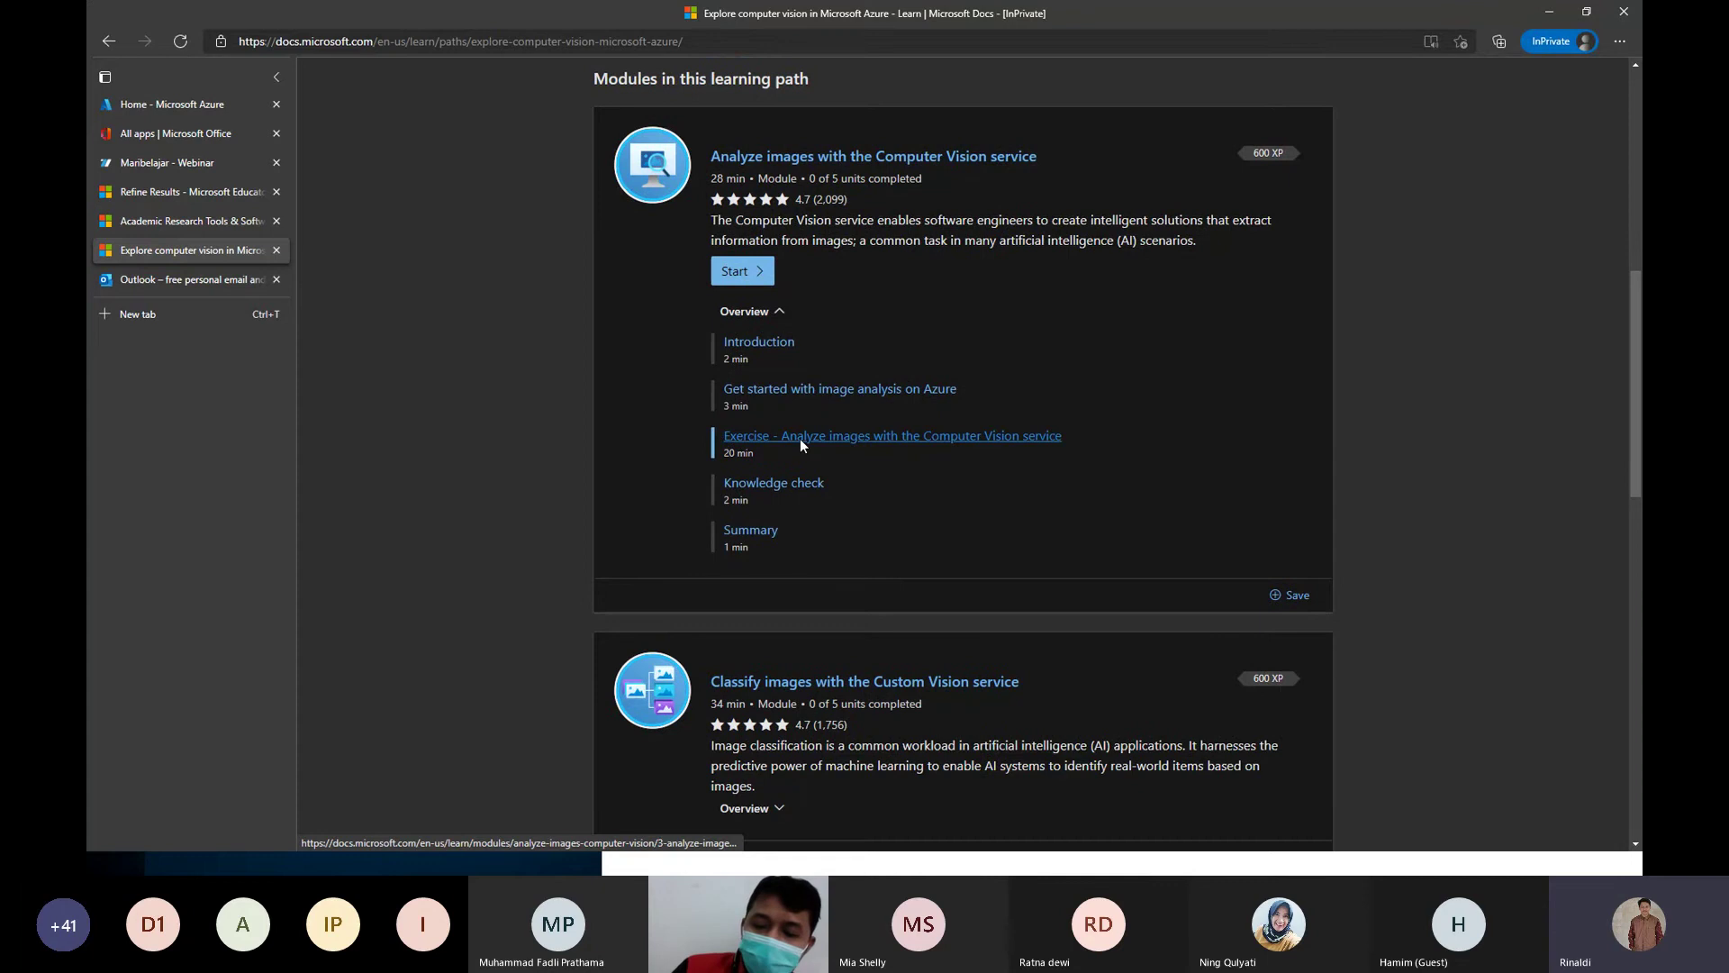
- Open the Analyze images exercise unit, appeal the suspended lab access and solve the first rotation puzzle
{"action": "left_click", "coordinate": [800, 438]}
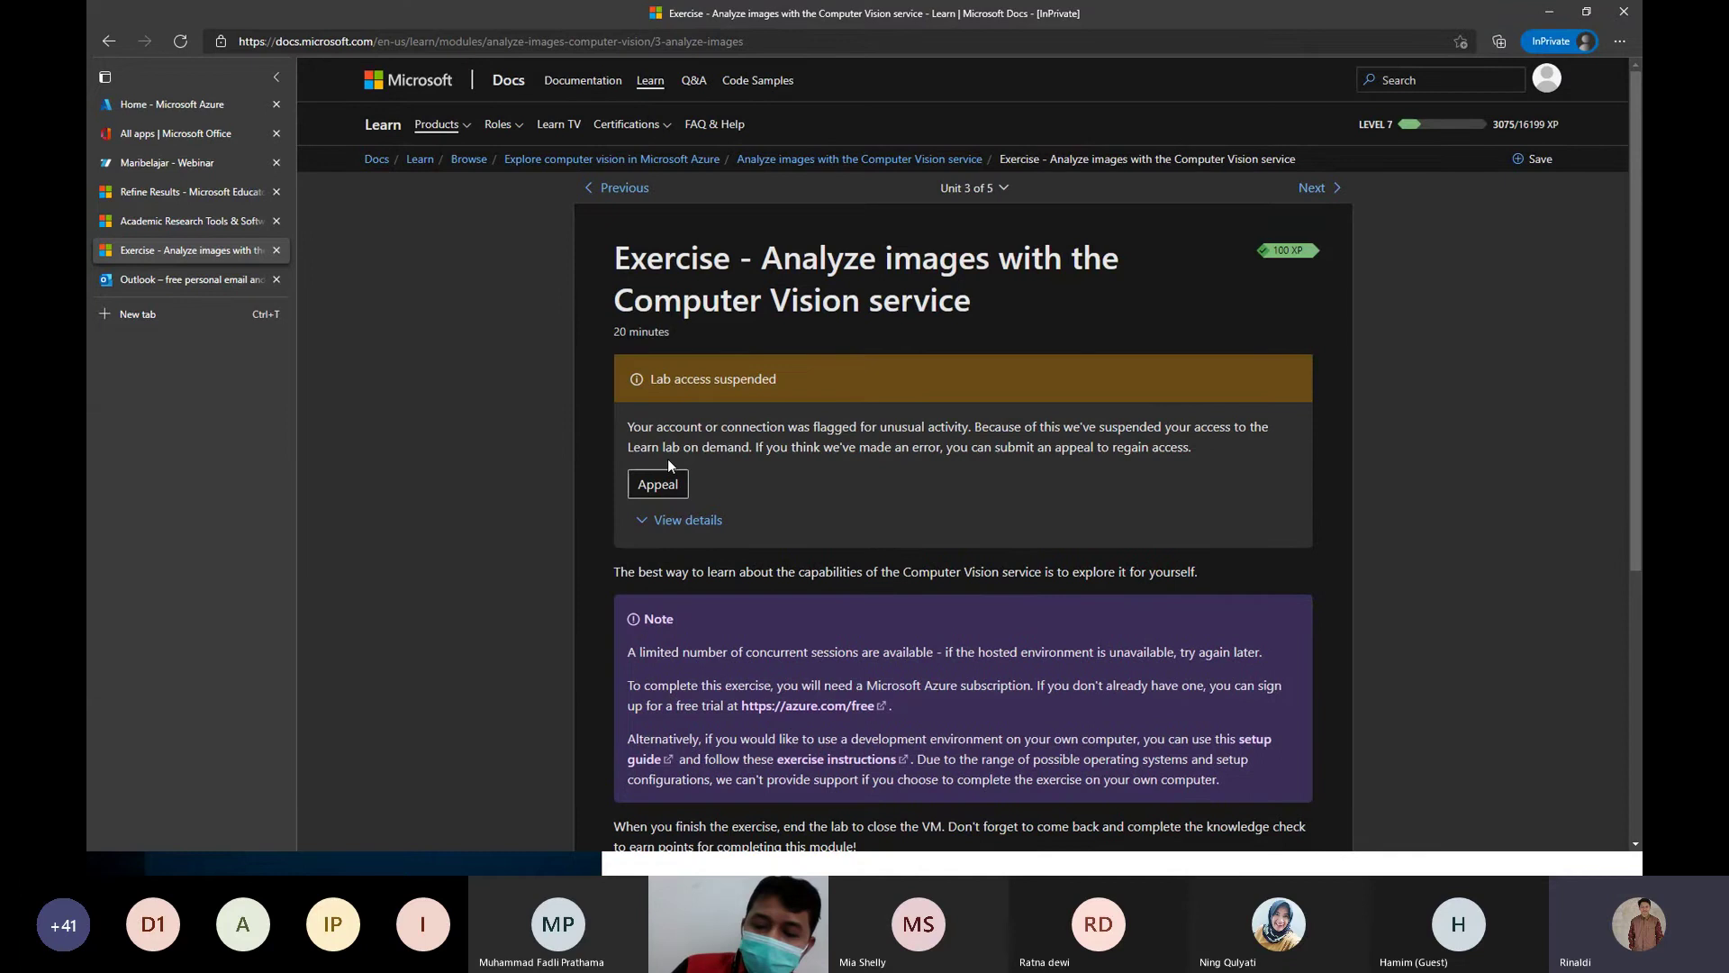
{"action": "left_click", "coordinate": [657, 480]}
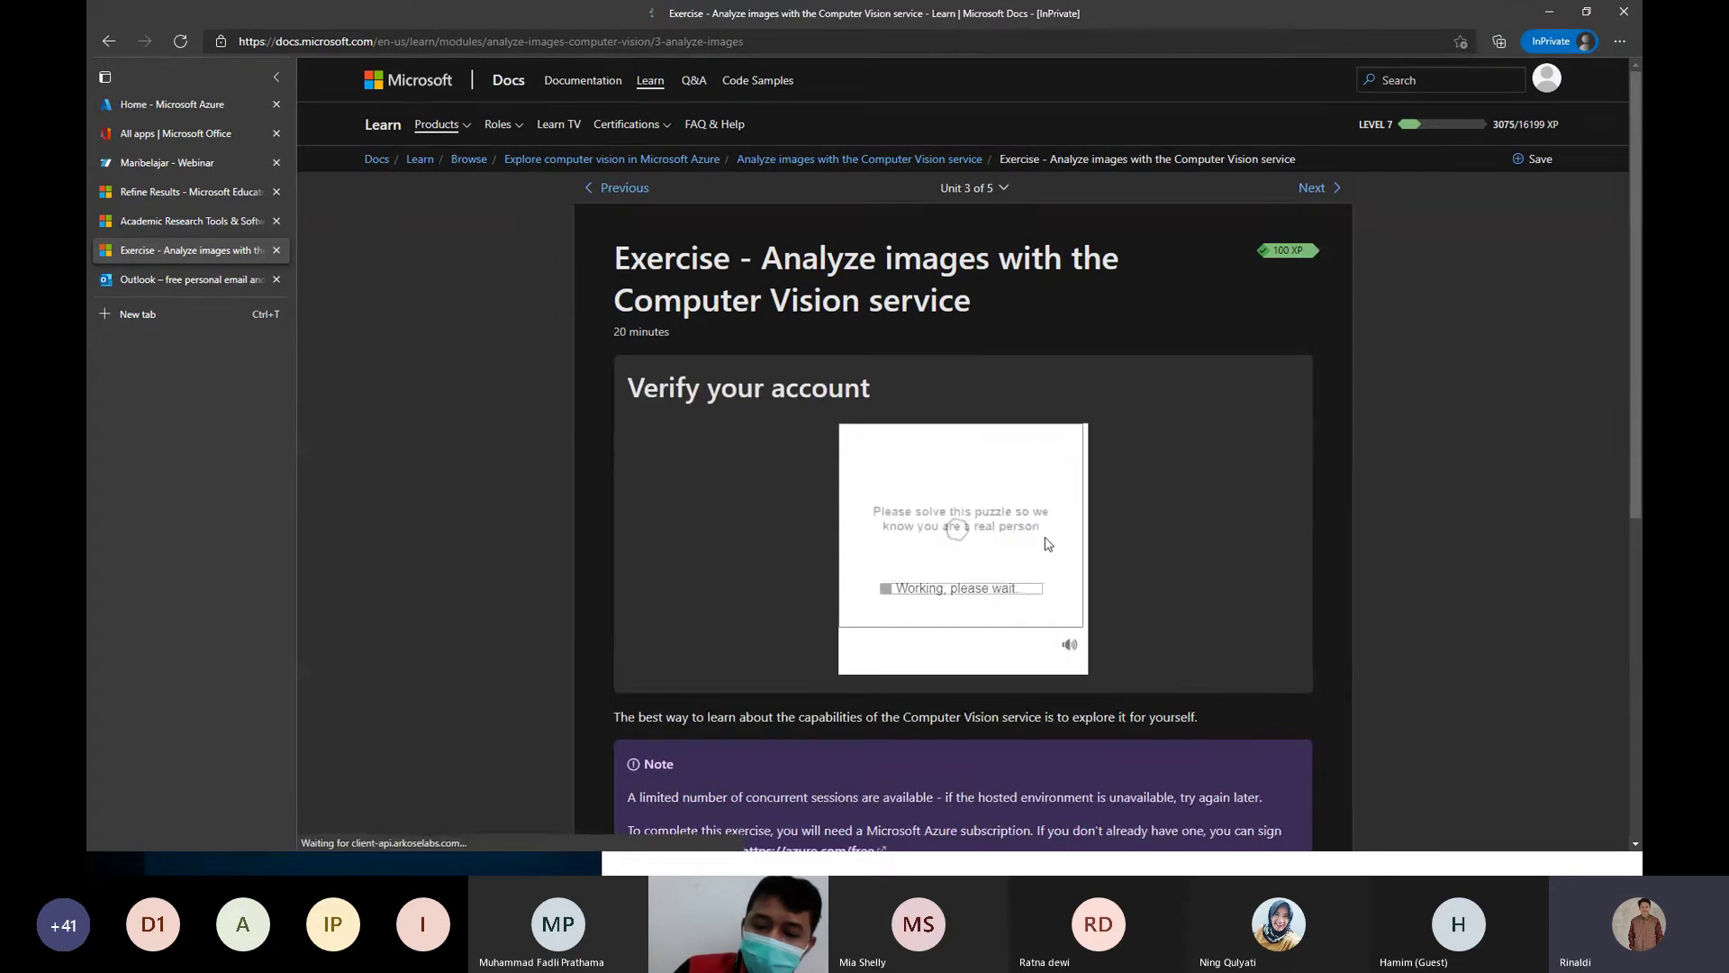
{"action": "left_click", "coordinate": [960, 583]}
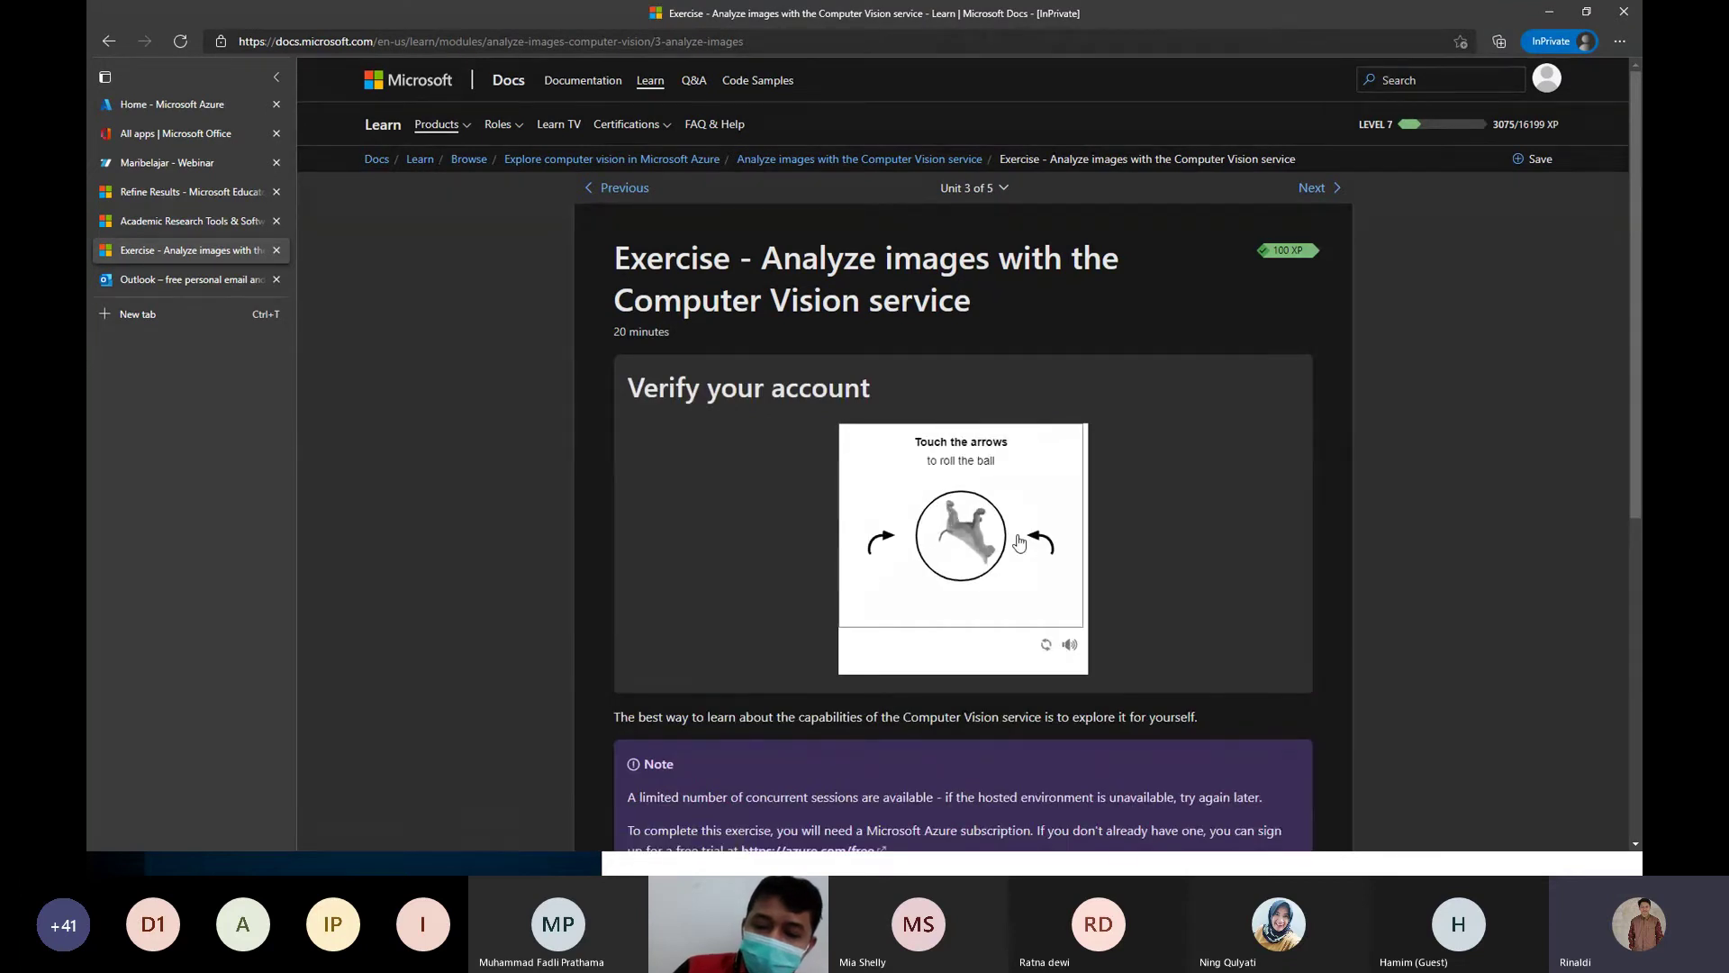
{"action": "left_click", "coordinate": [1040, 541]}
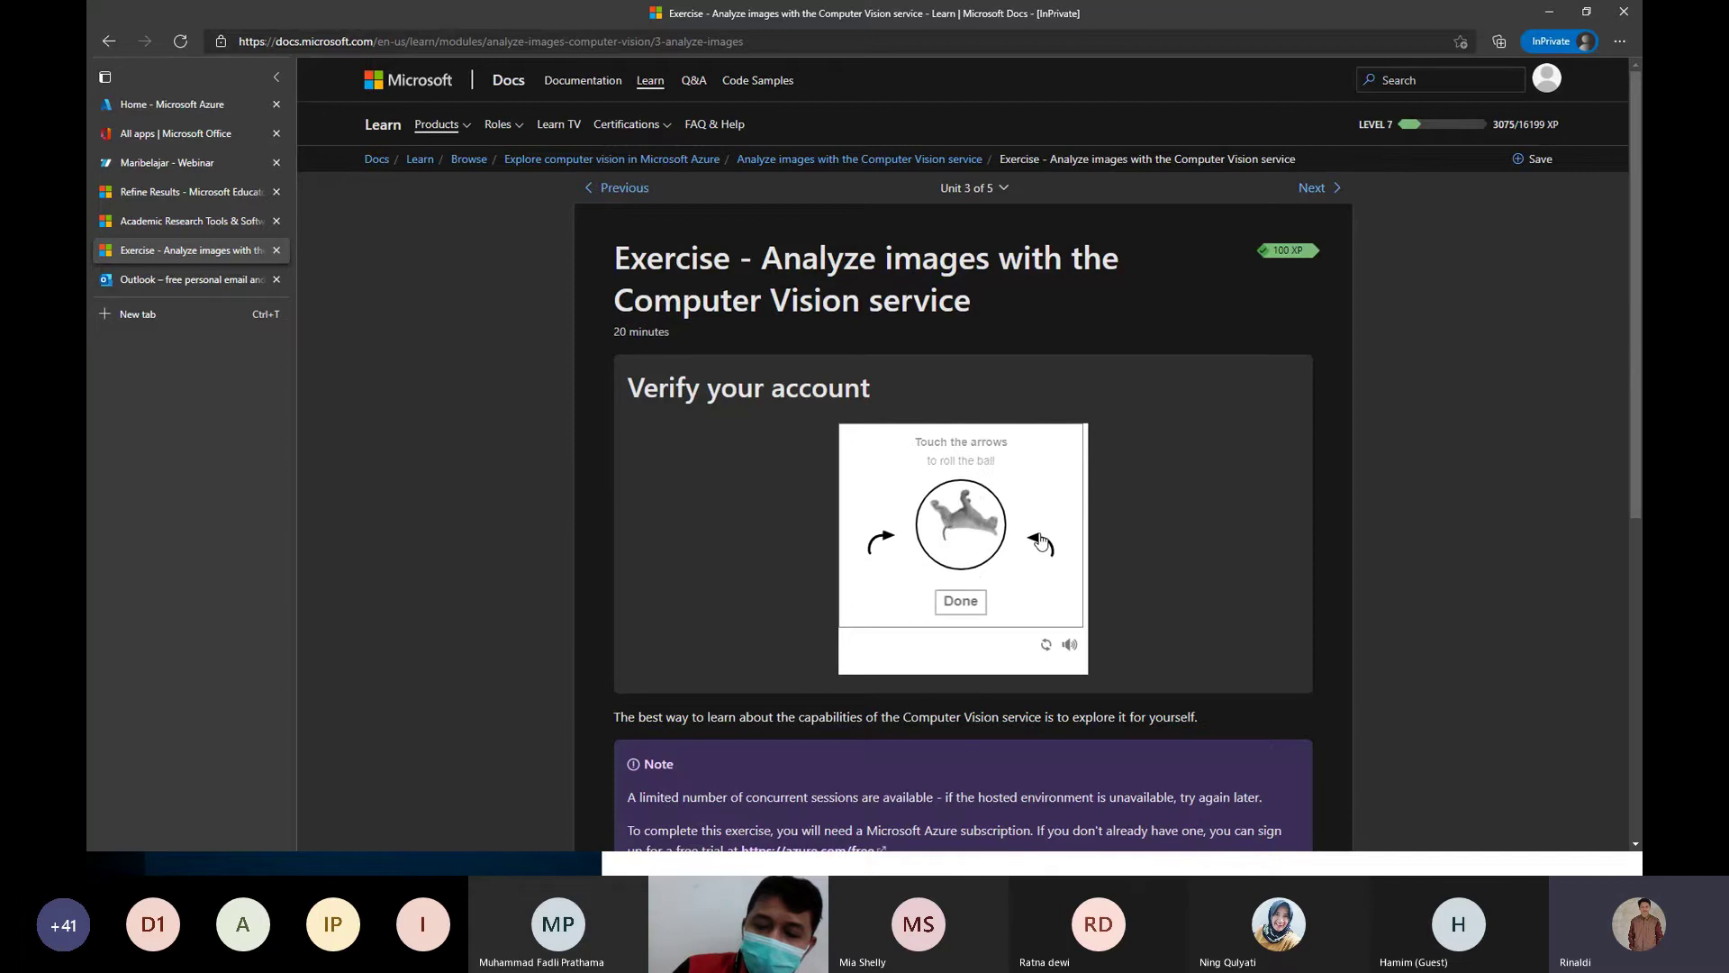
{"action": "left_click", "coordinate": [1040, 540]}
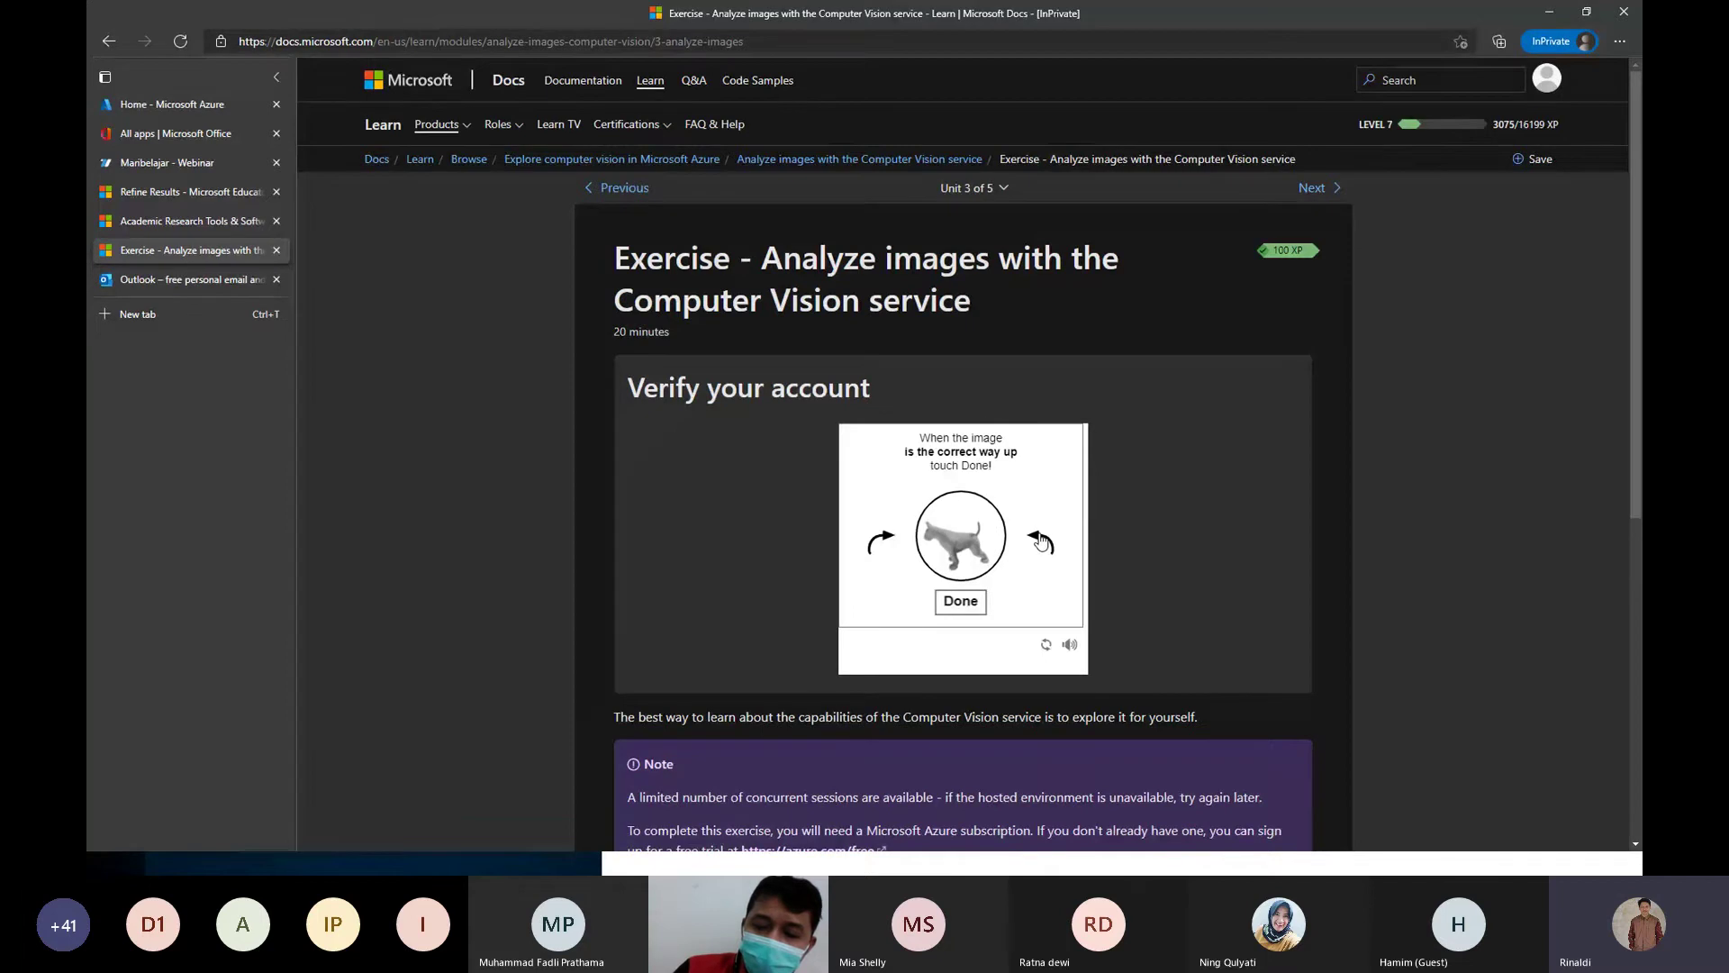
{"action": "left_click", "coordinate": [958, 602]}
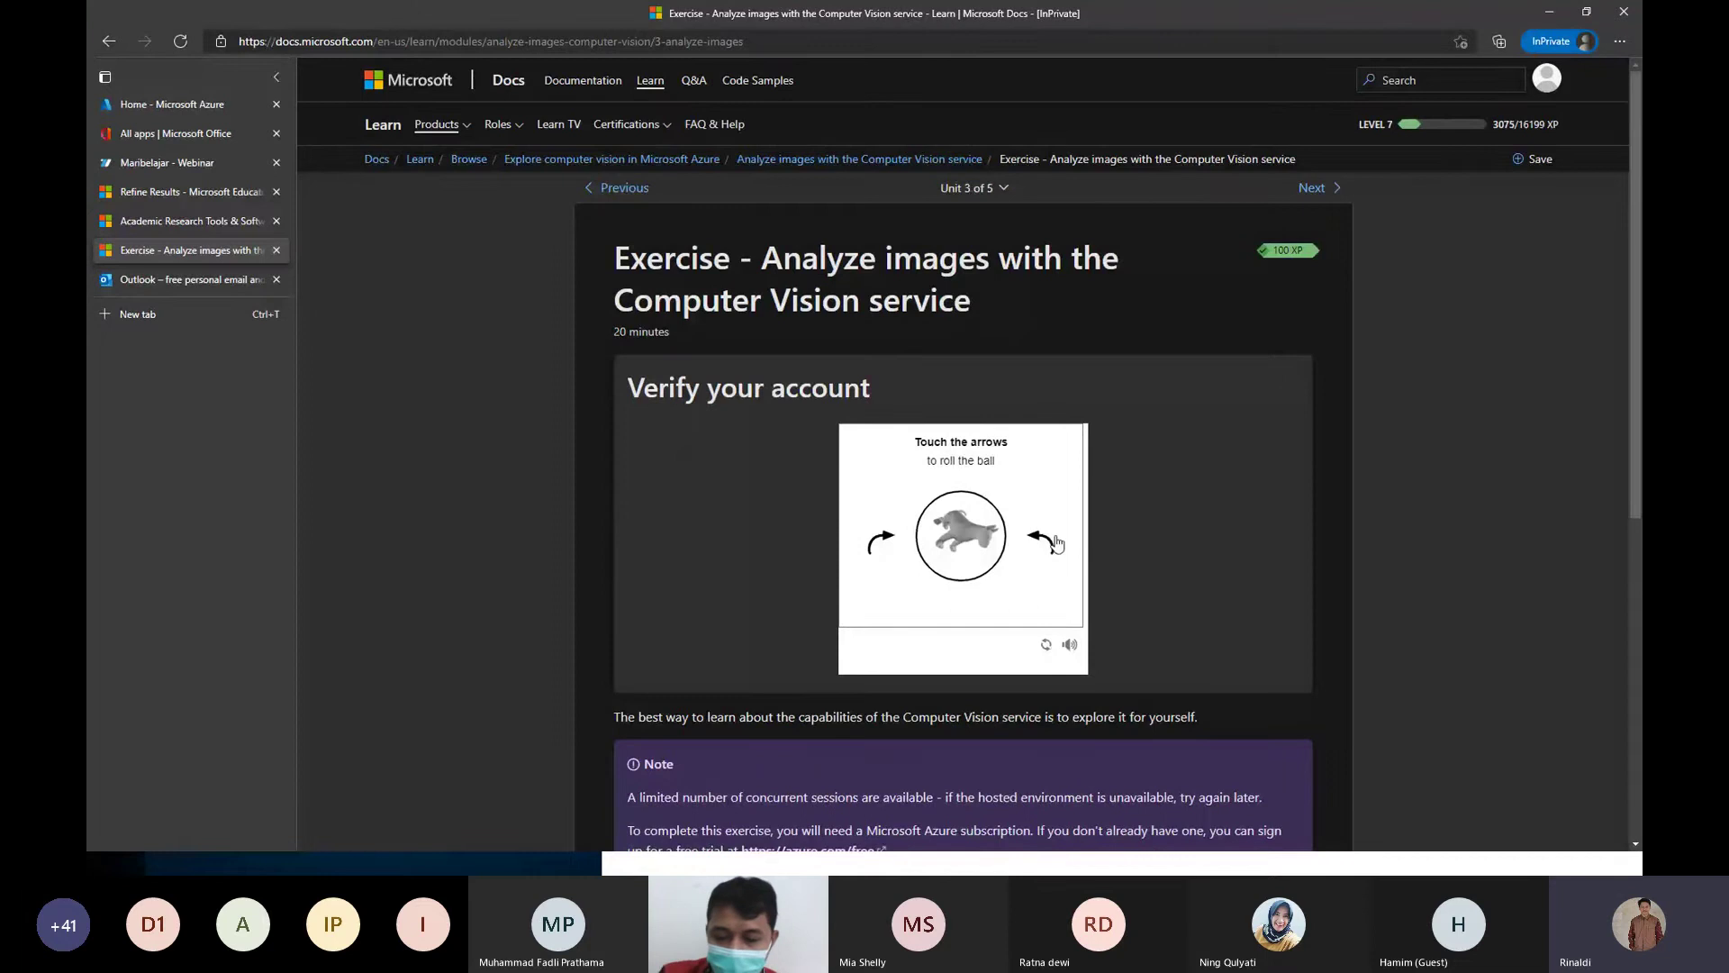
- Solve the remaining rotate-the-animal puzzles to complete the verification
{"action": "left_click", "coordinate": [1058, 544]}
{"action": "left_click", "coordinate": [956, 600]}
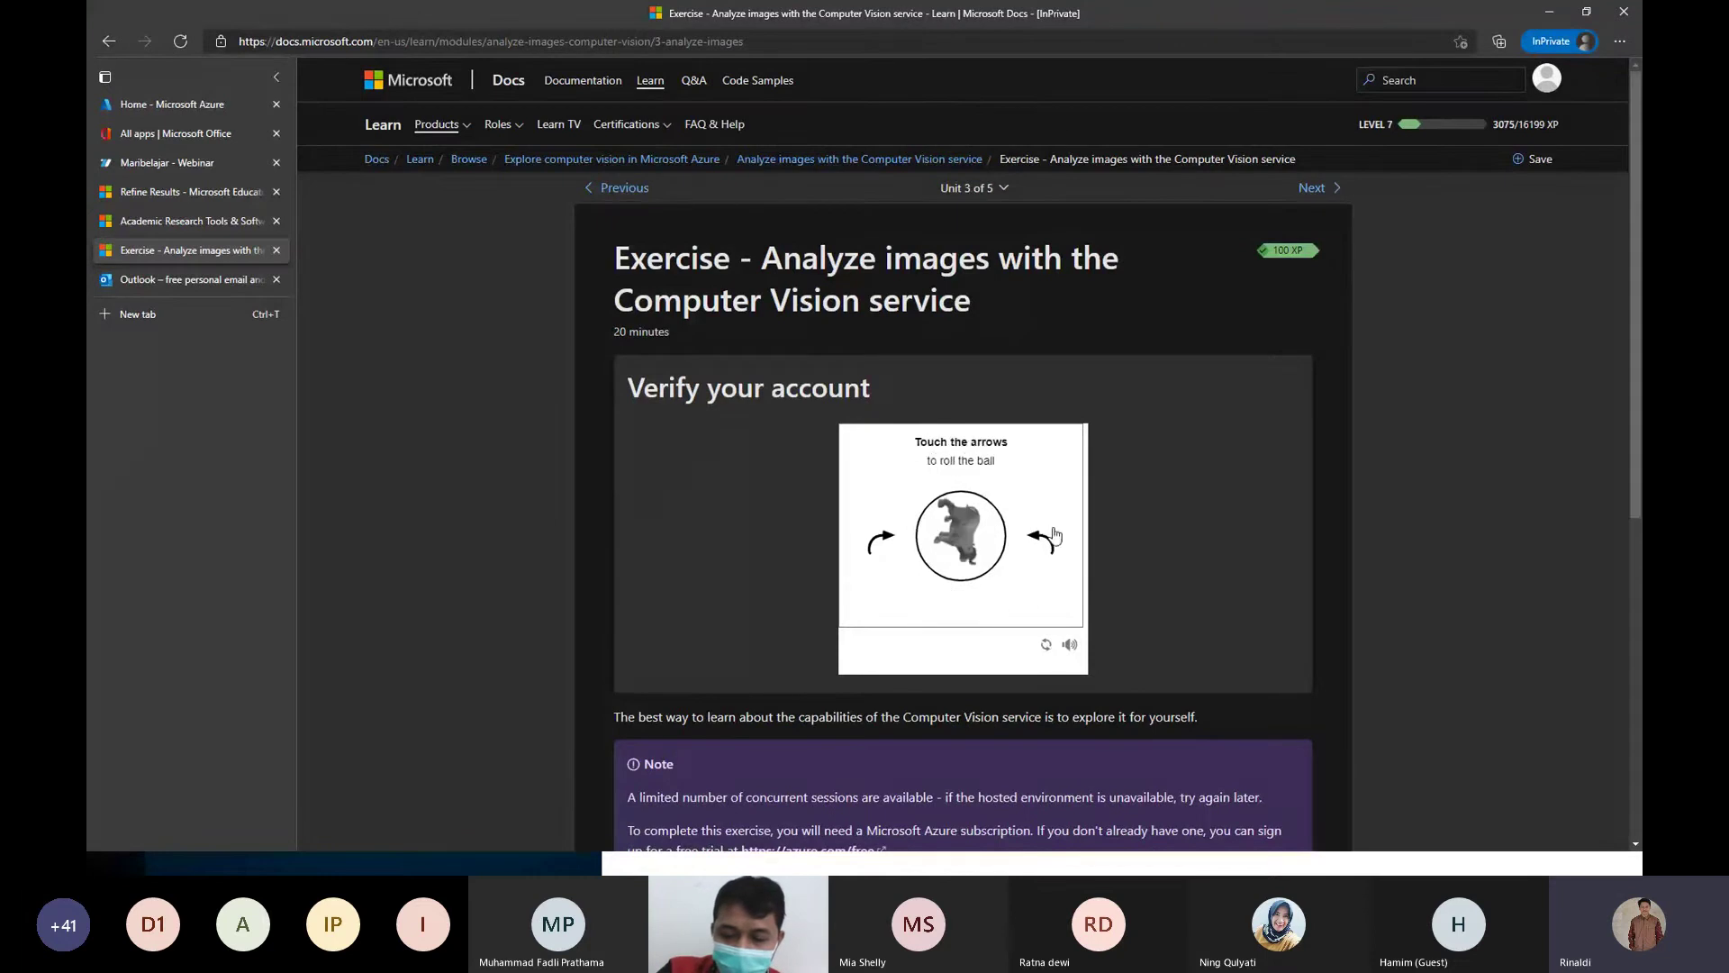
{"action": "left_click", "coordinate": [874, 545]}
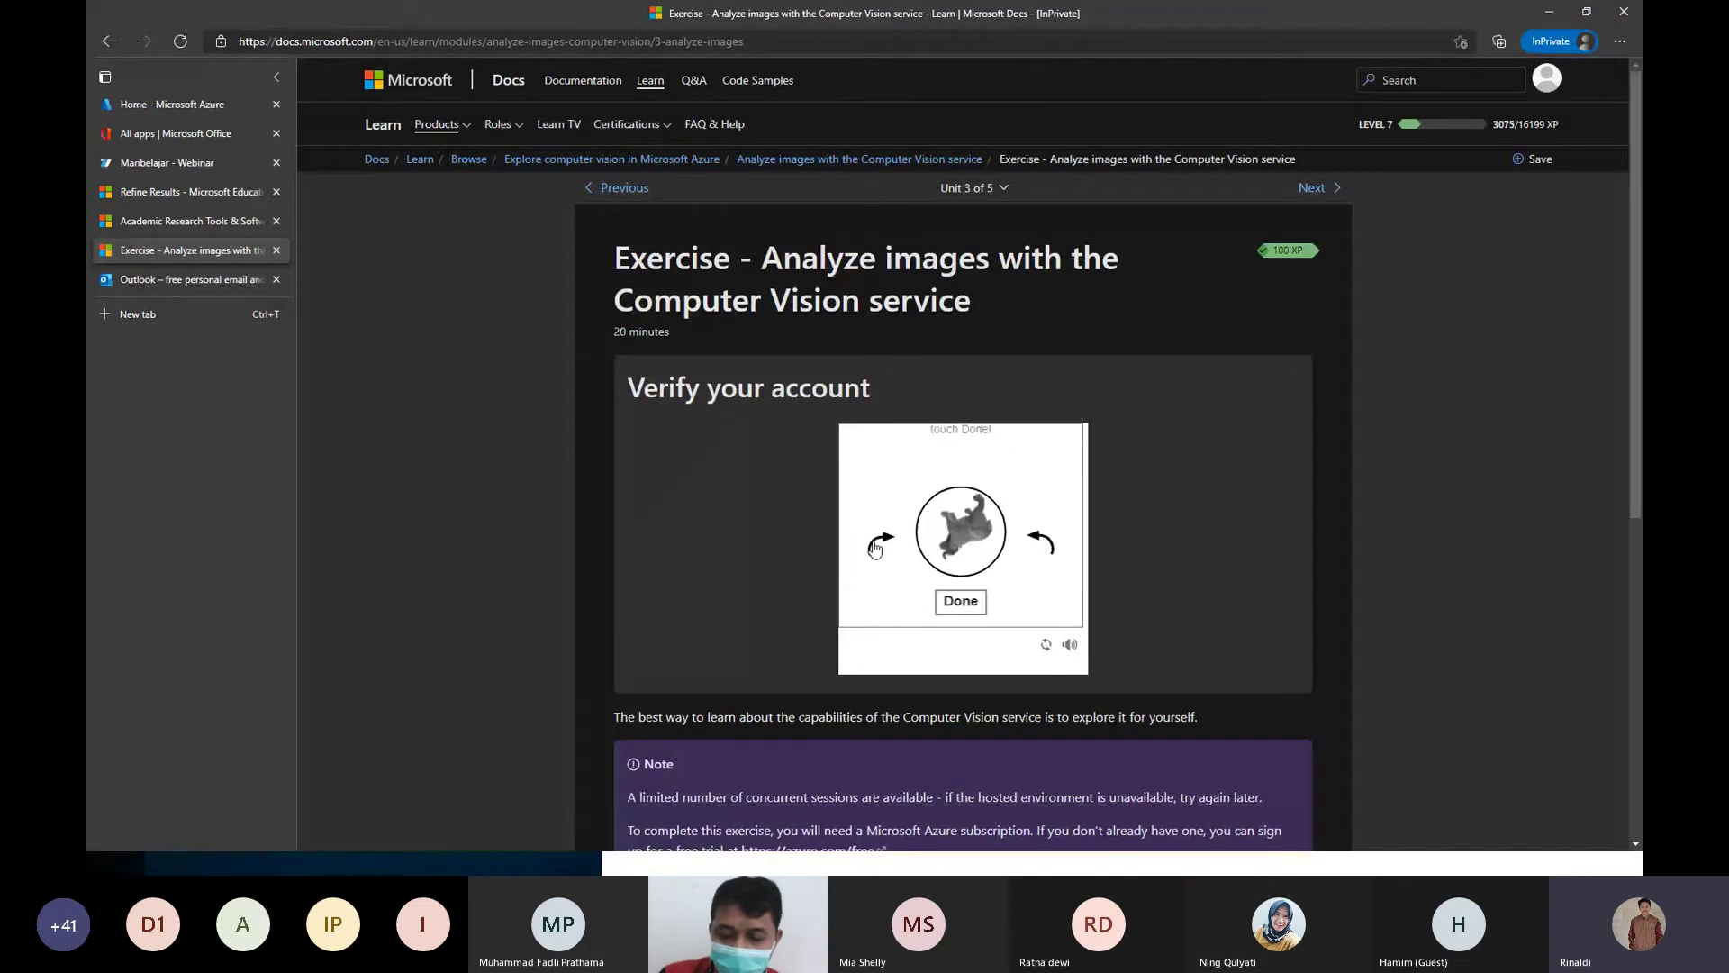
{"action": "left_click", "coordinate": [874, 547]}
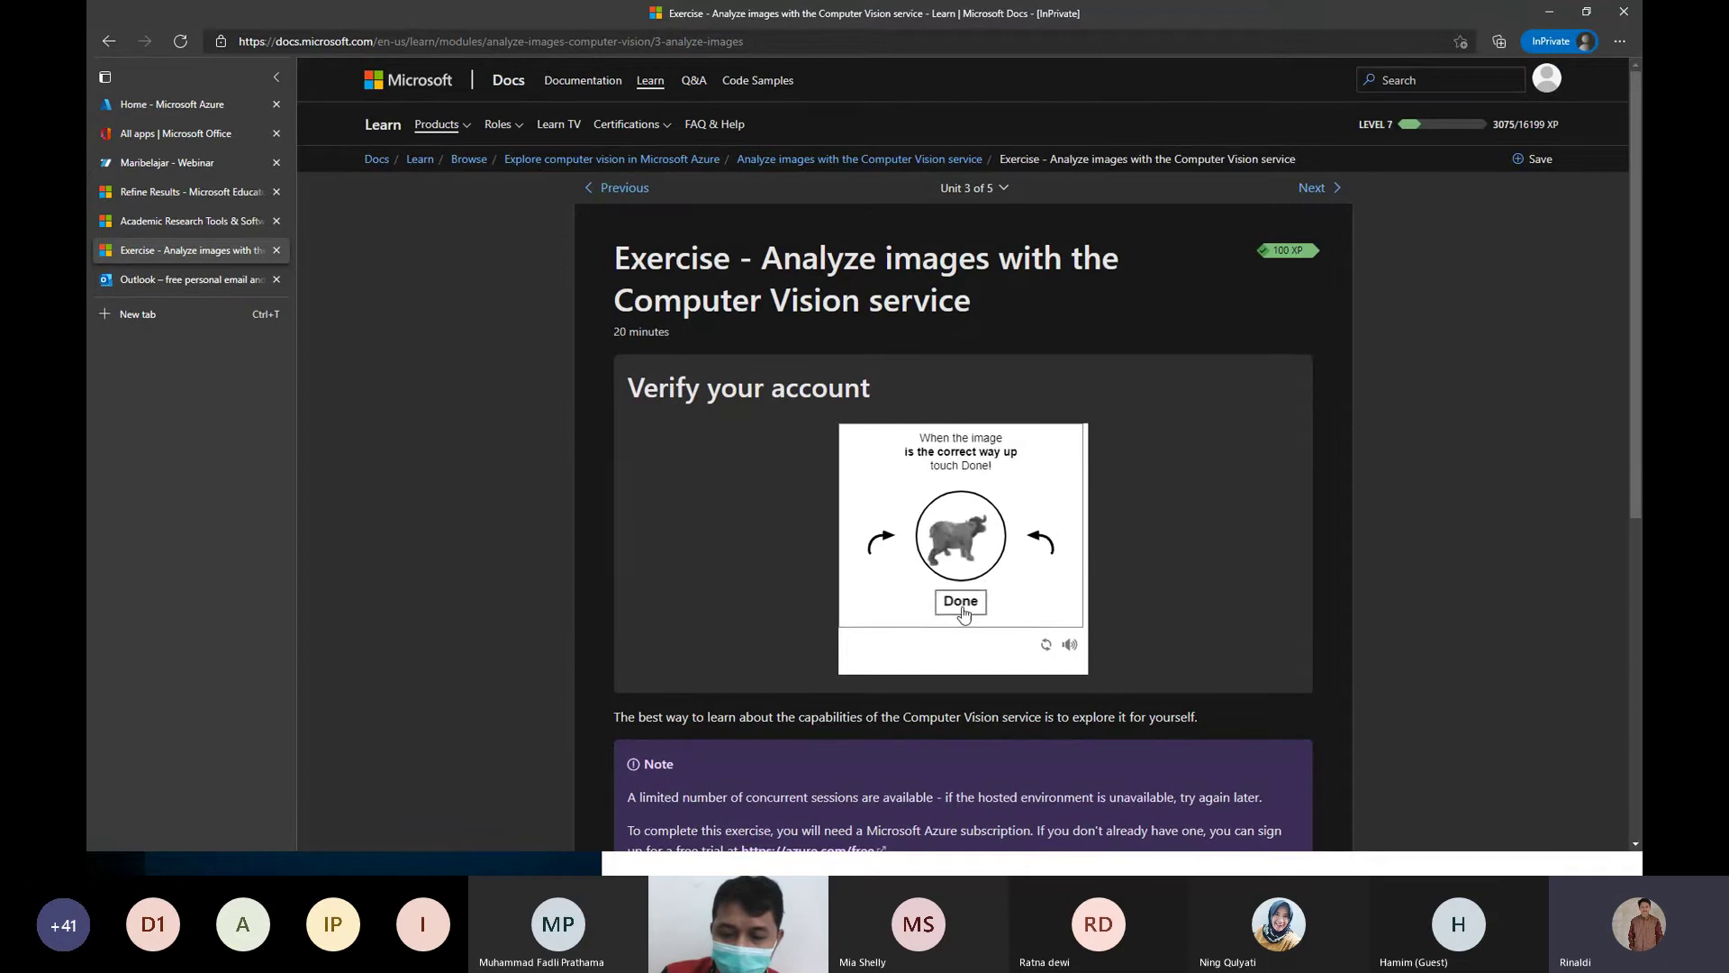
{"action": "left_click", "coordinate": [960, 602]}
{"action": "left_click", "coordinate": [1045, 543]}
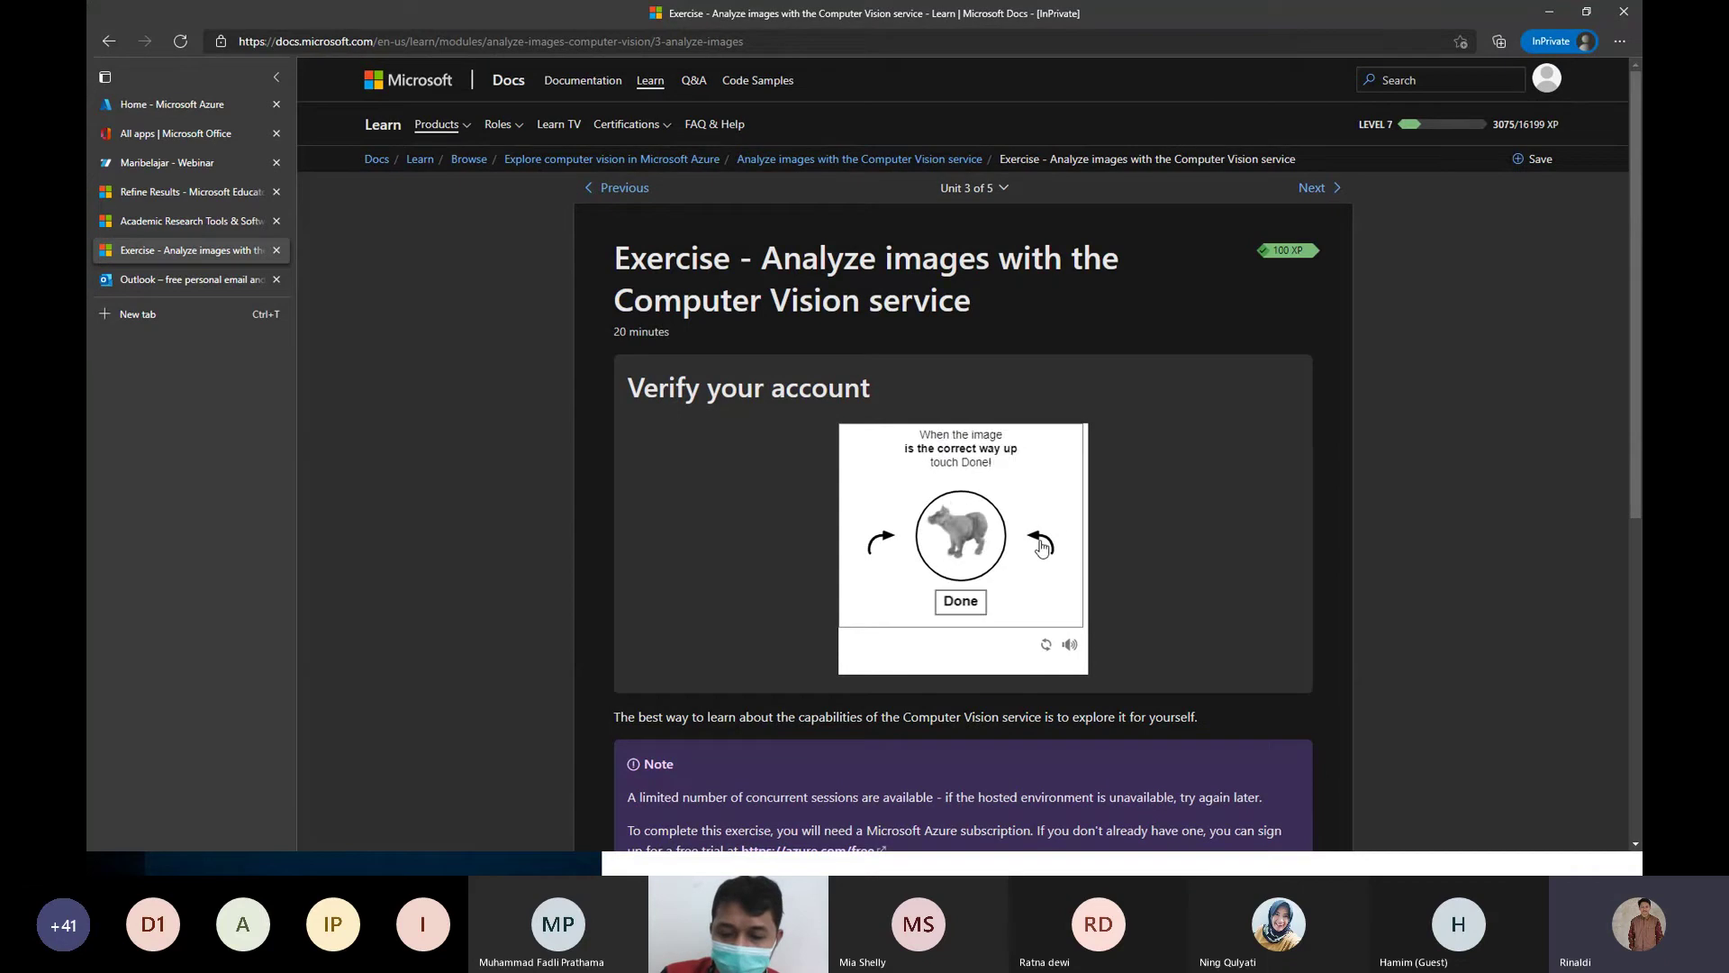
{"action": "left_click", "coordinate": [958, 611]}
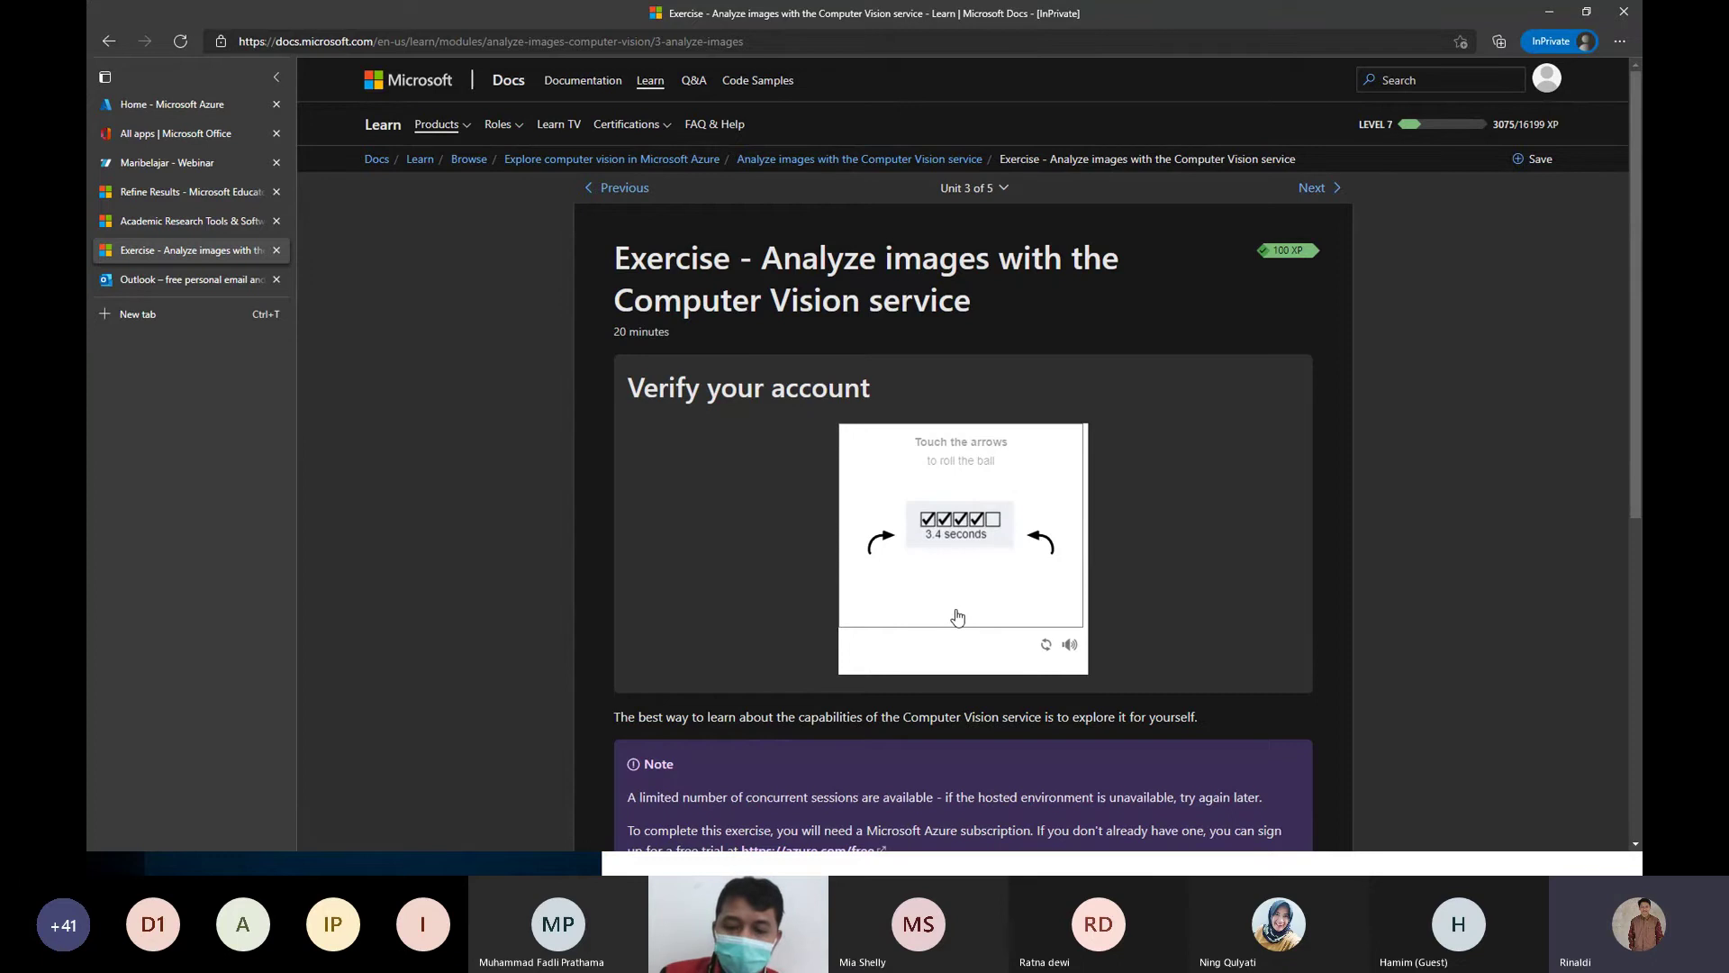
{"action": "left_click", "coordinate": [898, 544]}
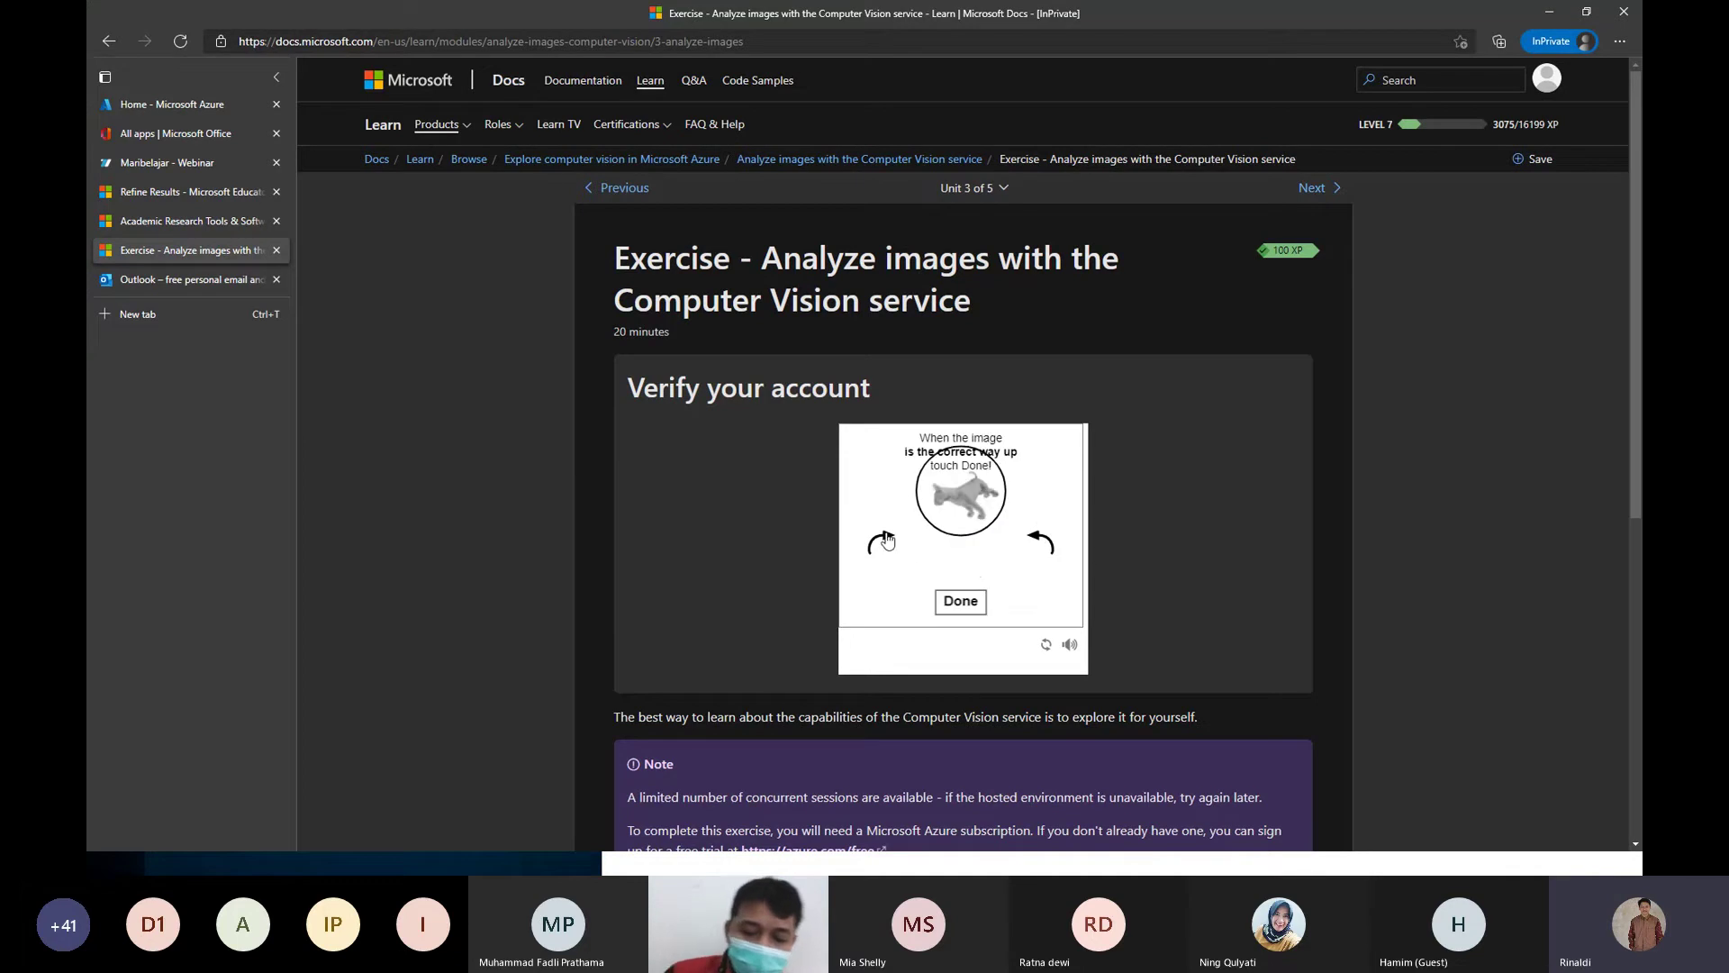
{"action": "left_click", "coordinate": [898, 543]}
{"action": "left_click", "coordinate": [898, 543]}
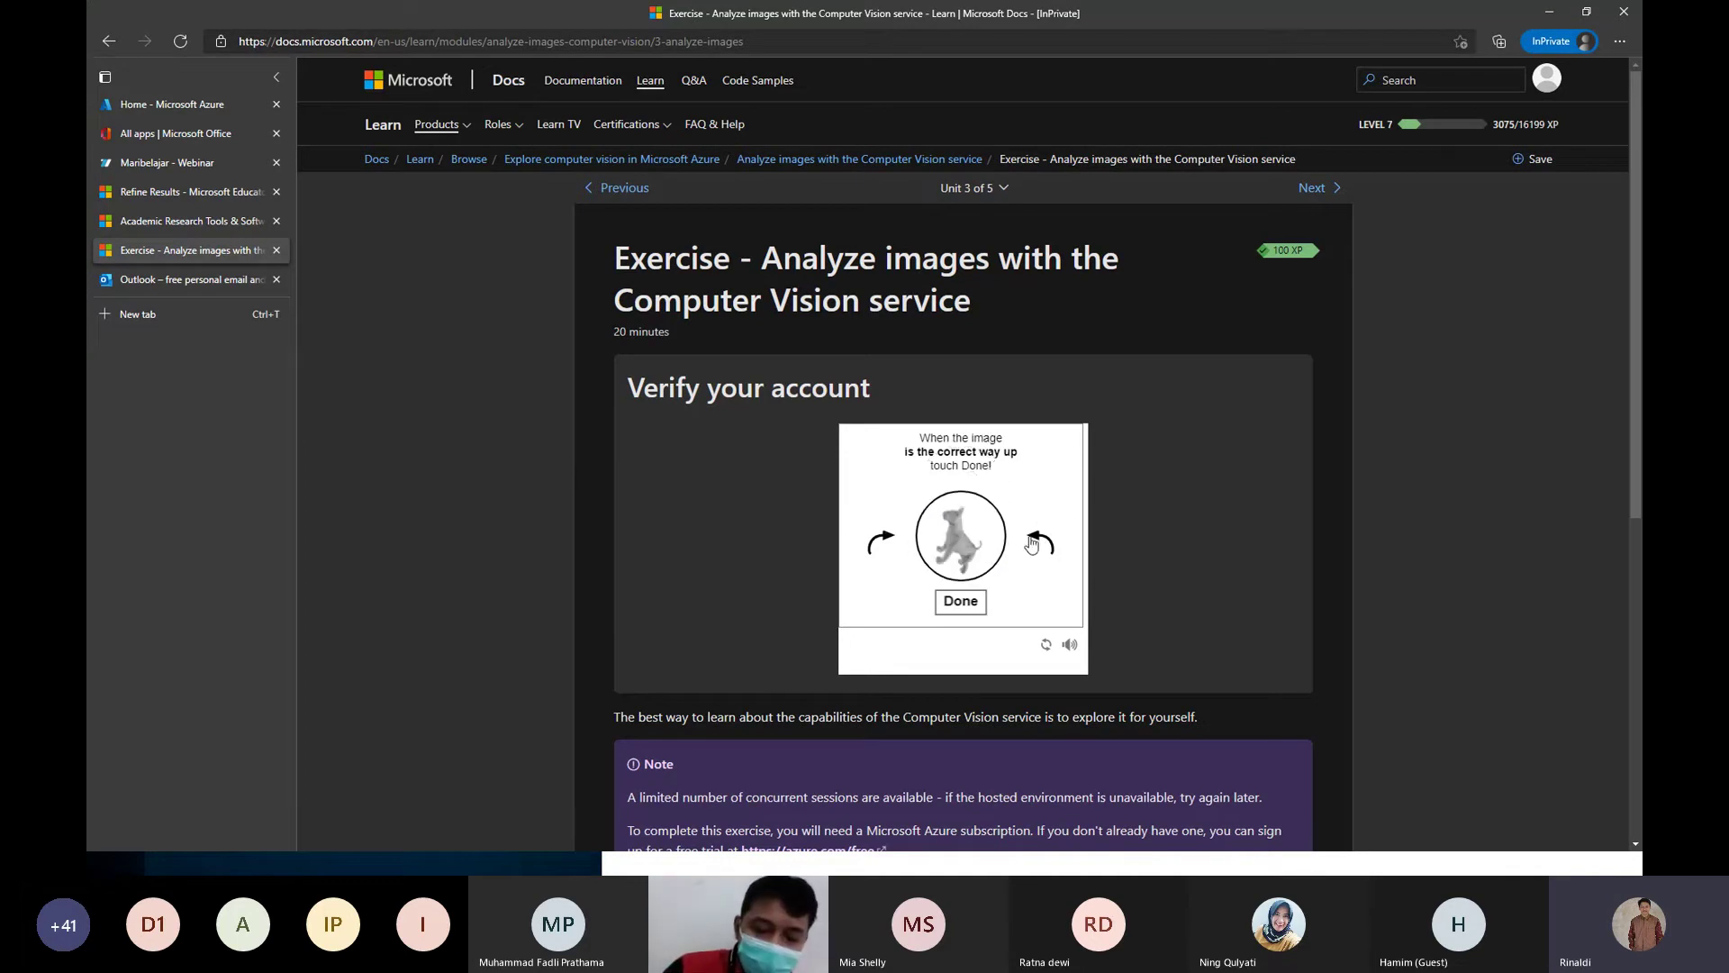
{"action": "left_click", "coordinate": [962, 601]}
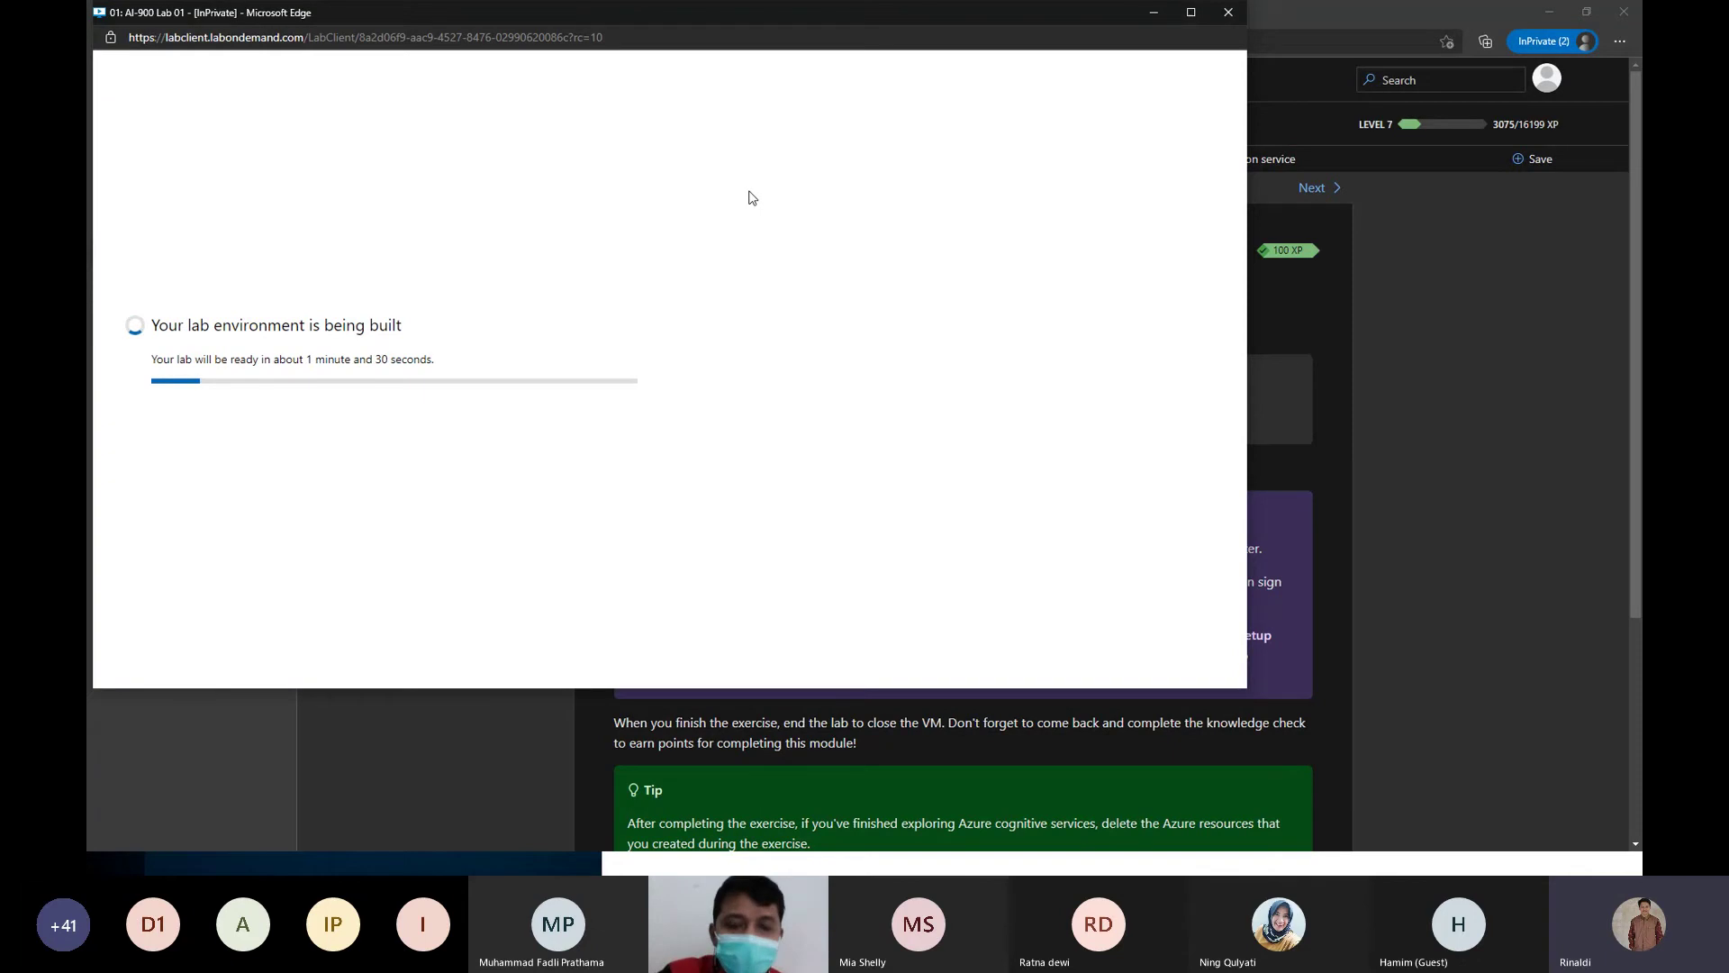
- Search the Microsoft Learn documentation for 'sql azure'
{"action": "left_click", "coordinate": [1407, 73]}
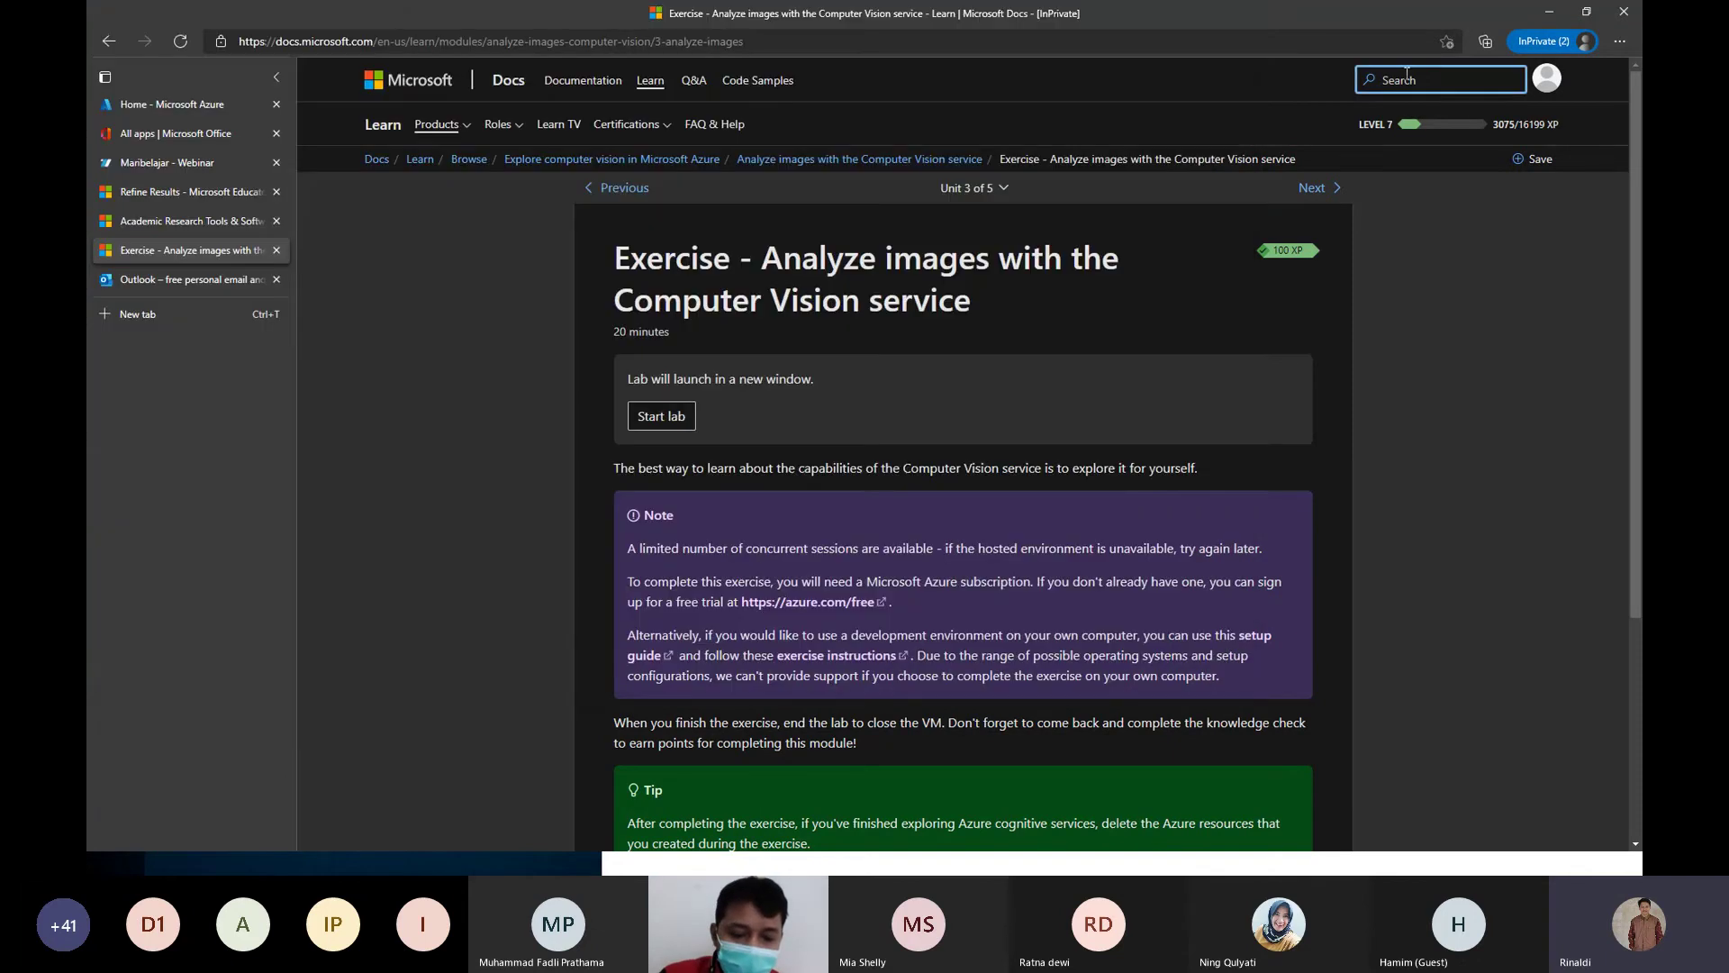
{"action": "type", "text": "sql ser"}
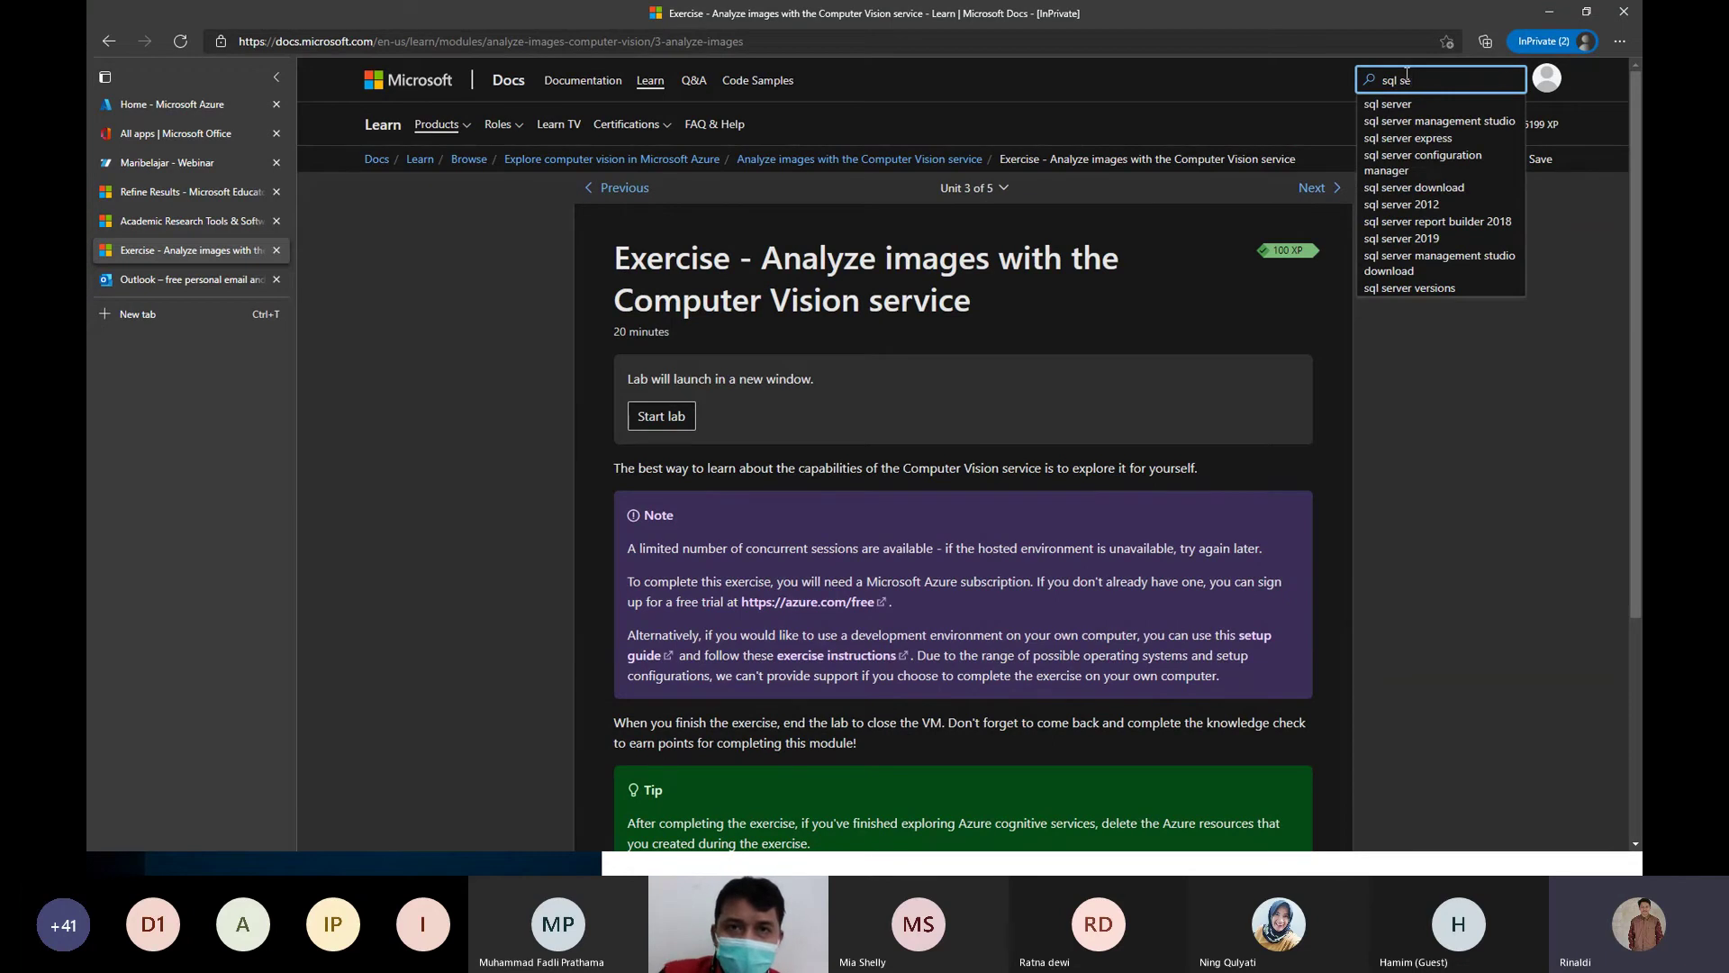
{"action": "key", "text": "BackSpace"}
{"action": "key", "text": "BackSpace"}
{"action": "type", "text": "azure"}
{"action": "key", "text": "Return"}
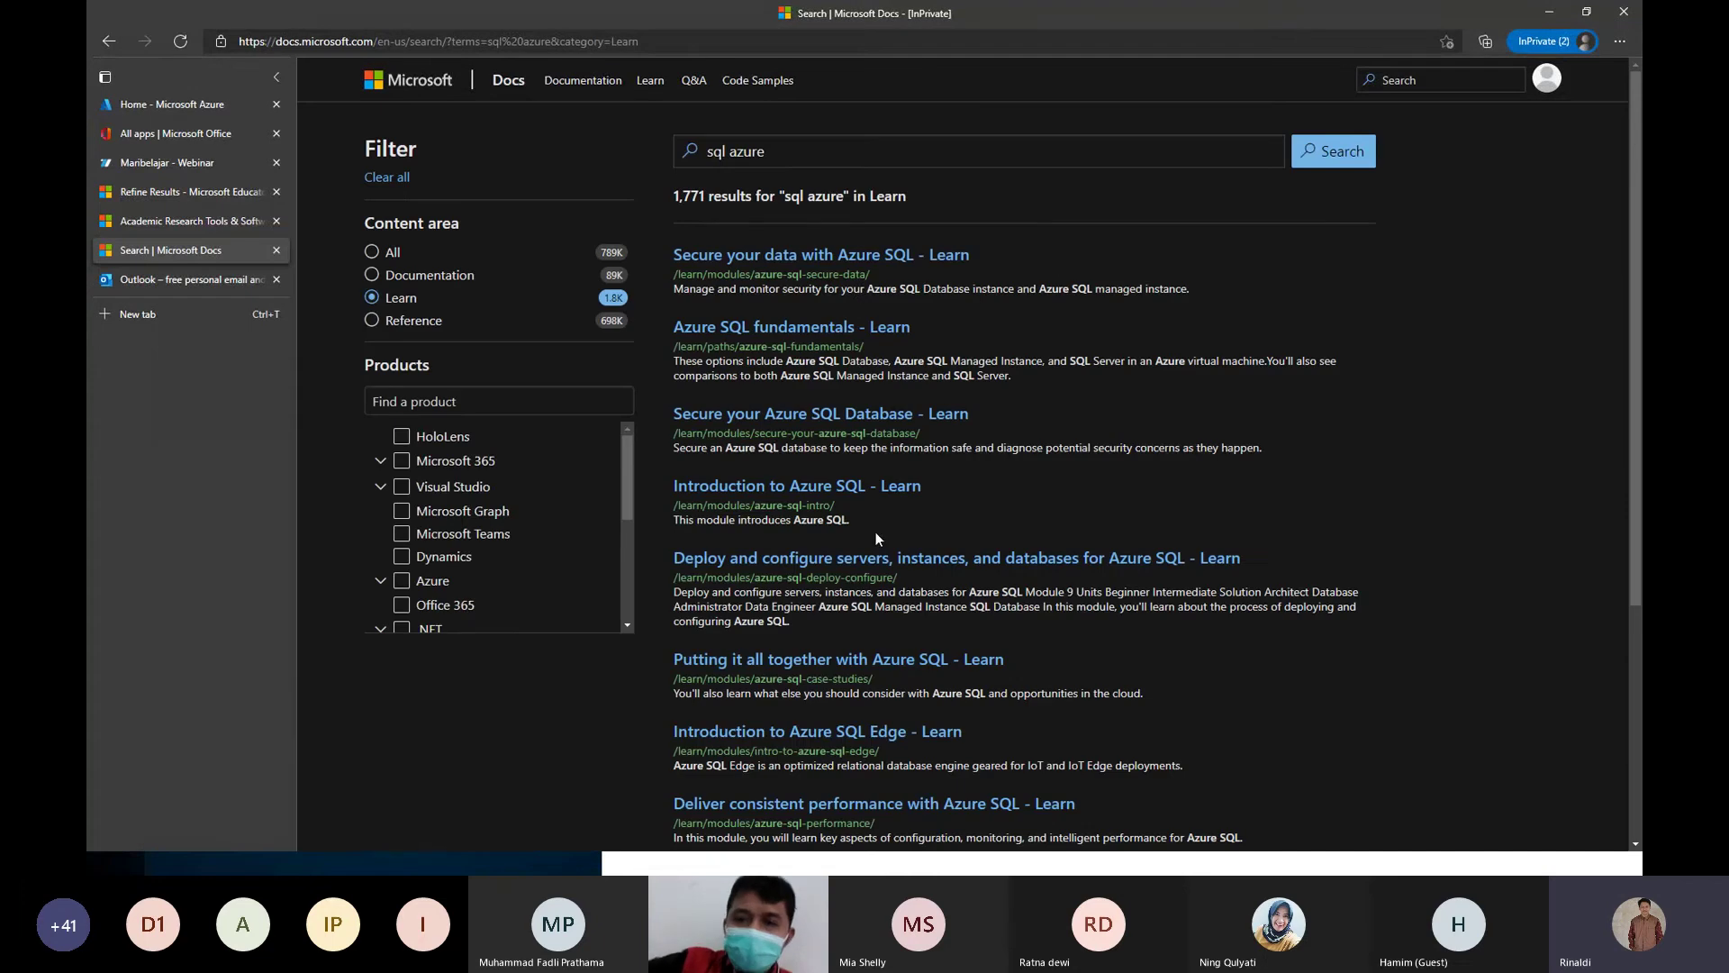
- Open the Deploy and configure Azure SQL module's Configure Azure SQL Database exercise, then the Azure portal
{"action": "left_click", "coordinate": [883, 560]}
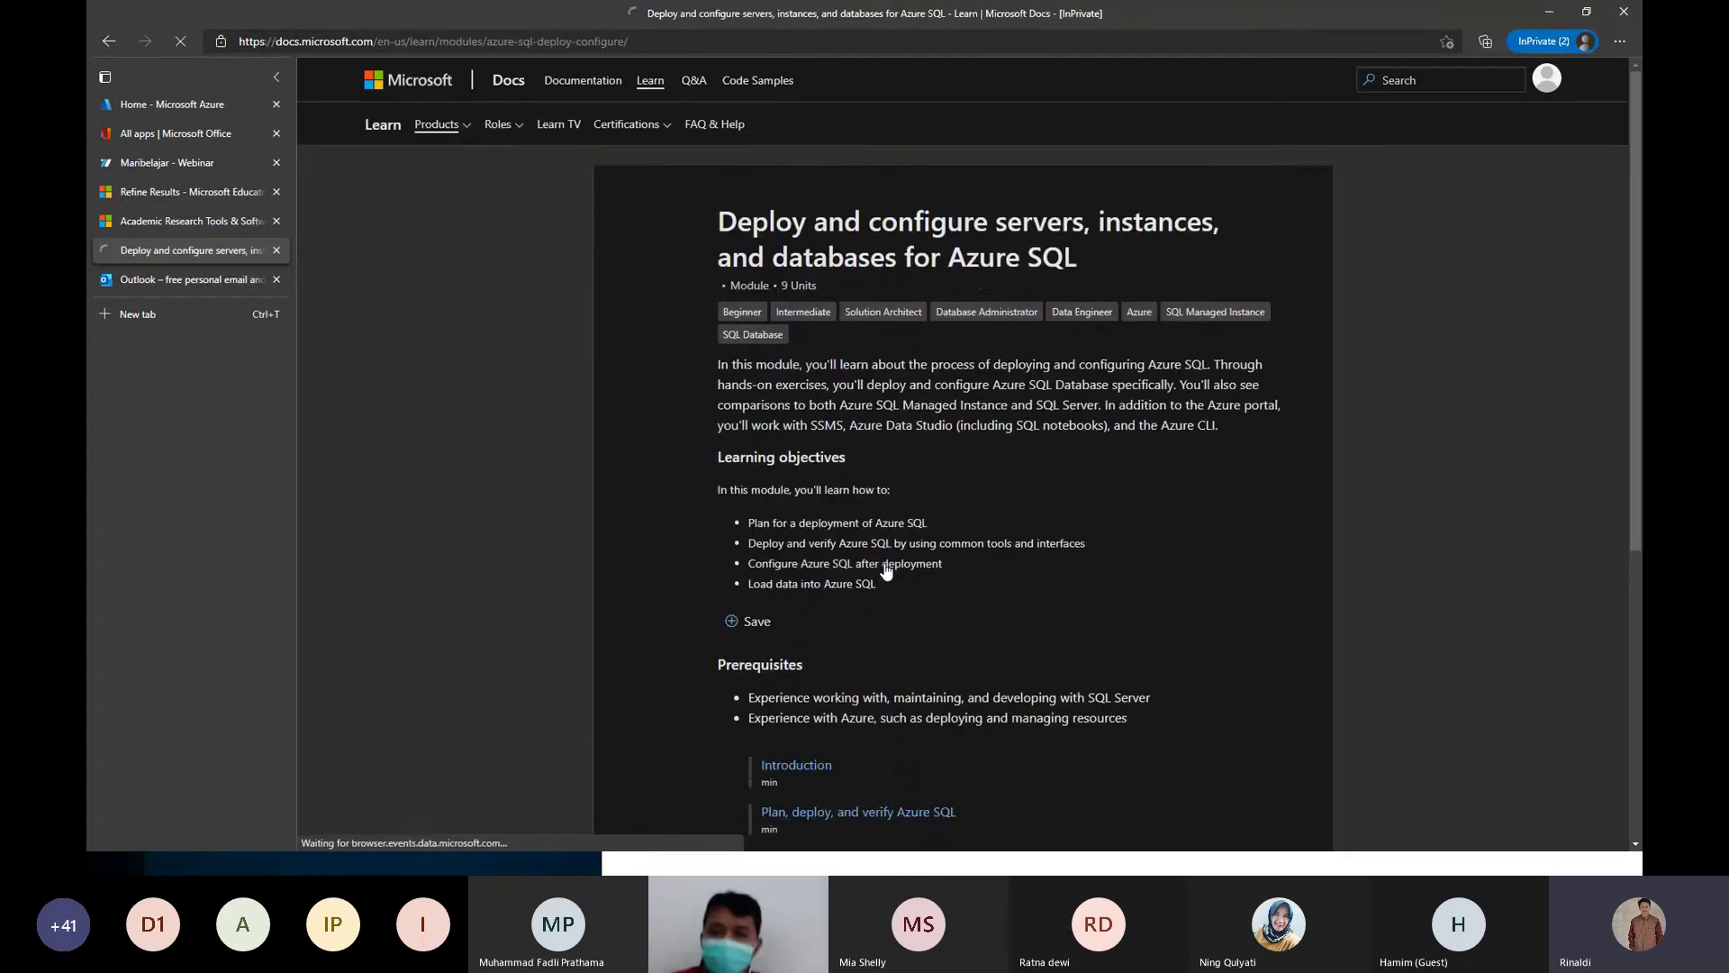
{"action": "scroll", "coordinate": [1078, 586], "scroll_direction": "down", "scroll_amount": 3}
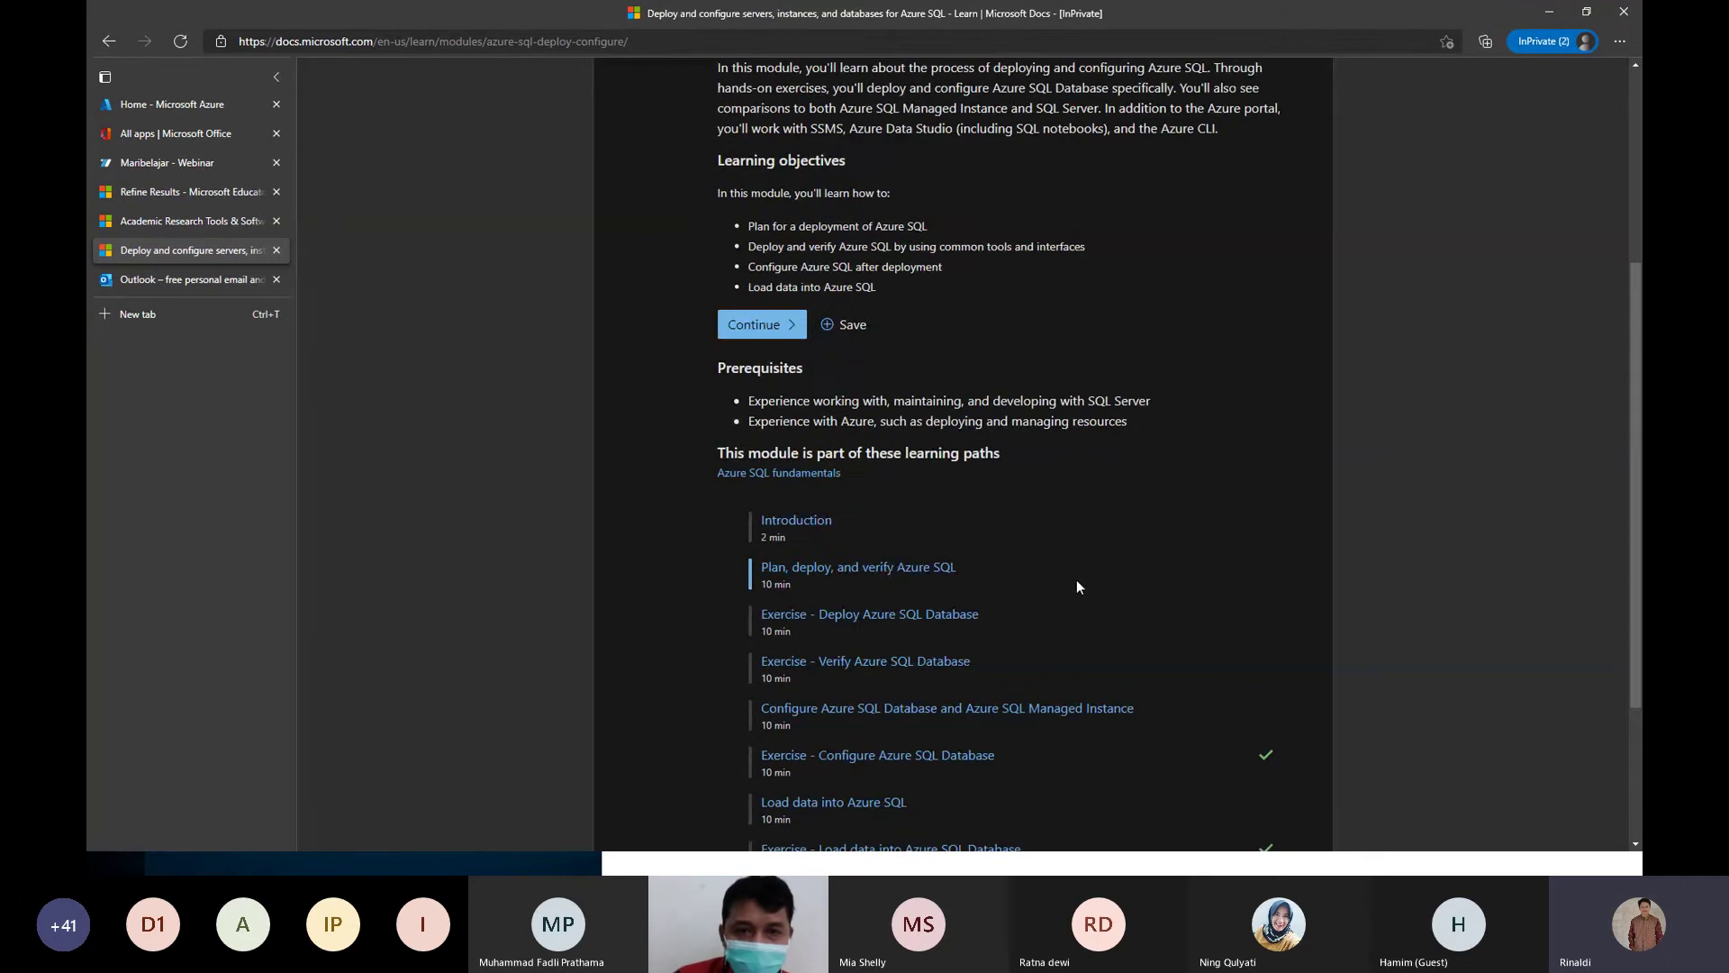
{"action": "scroll", "coordinate": [883, 571], "scroll_direction": "up", "scroll_amount": 1}
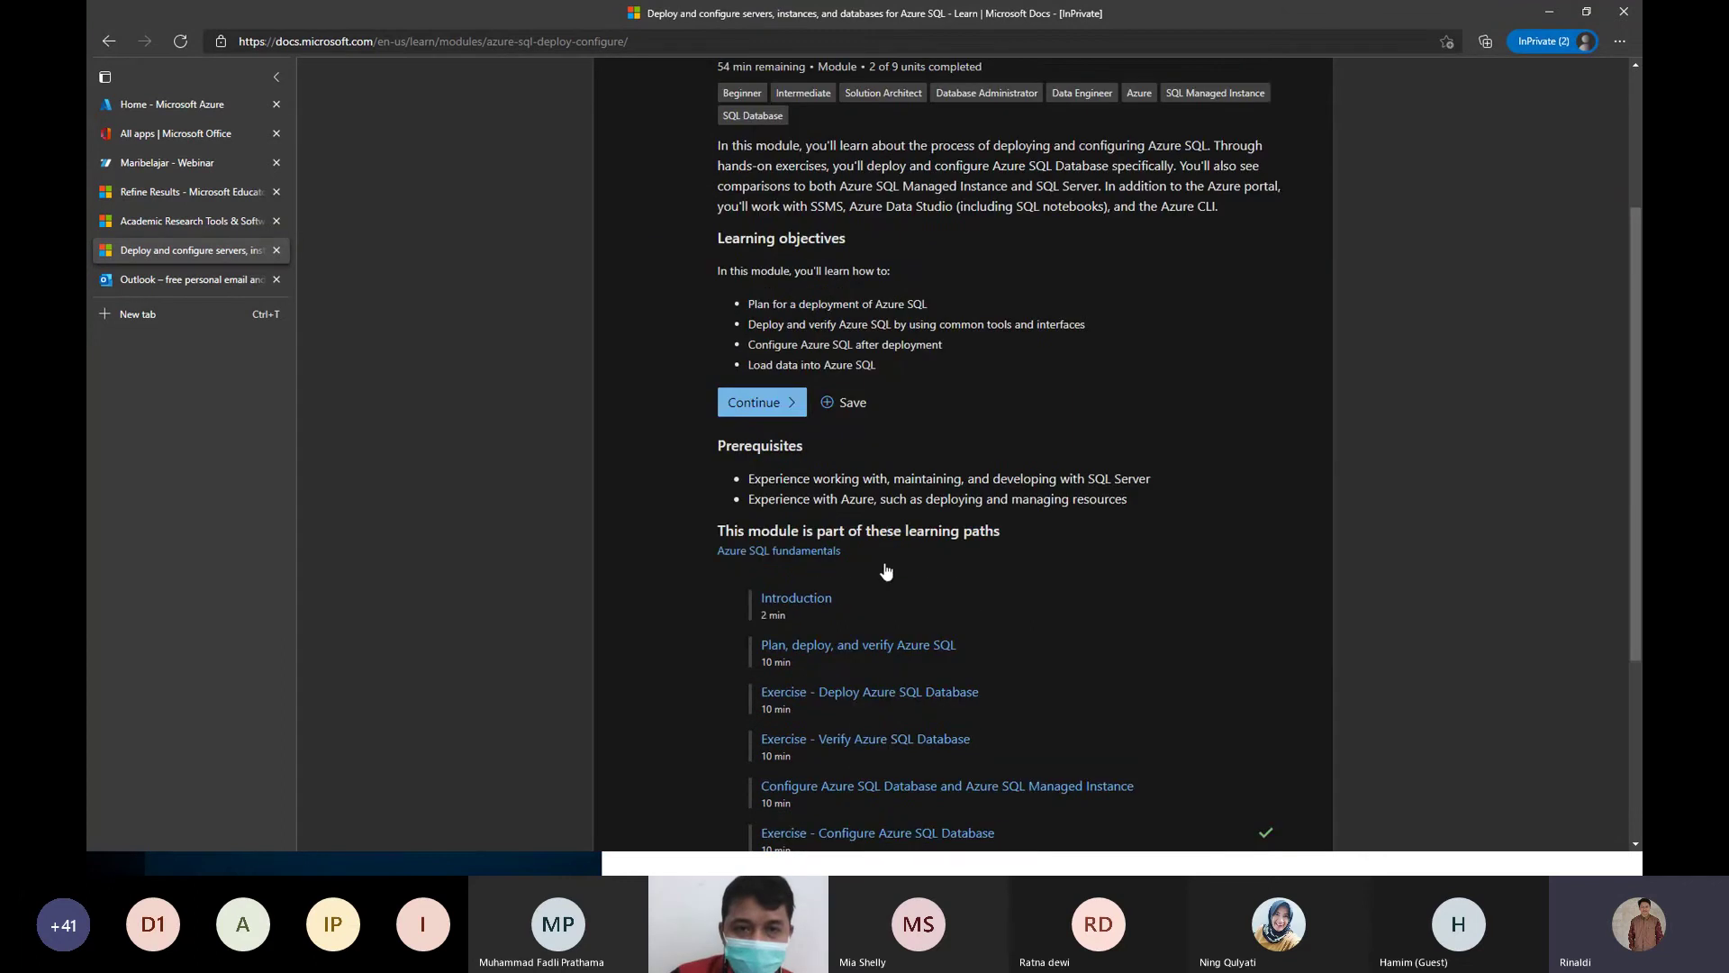
{"action": "scroll", "coordinate": [887, 571], "scroll_direction": "down", "scroll_amount": 3}
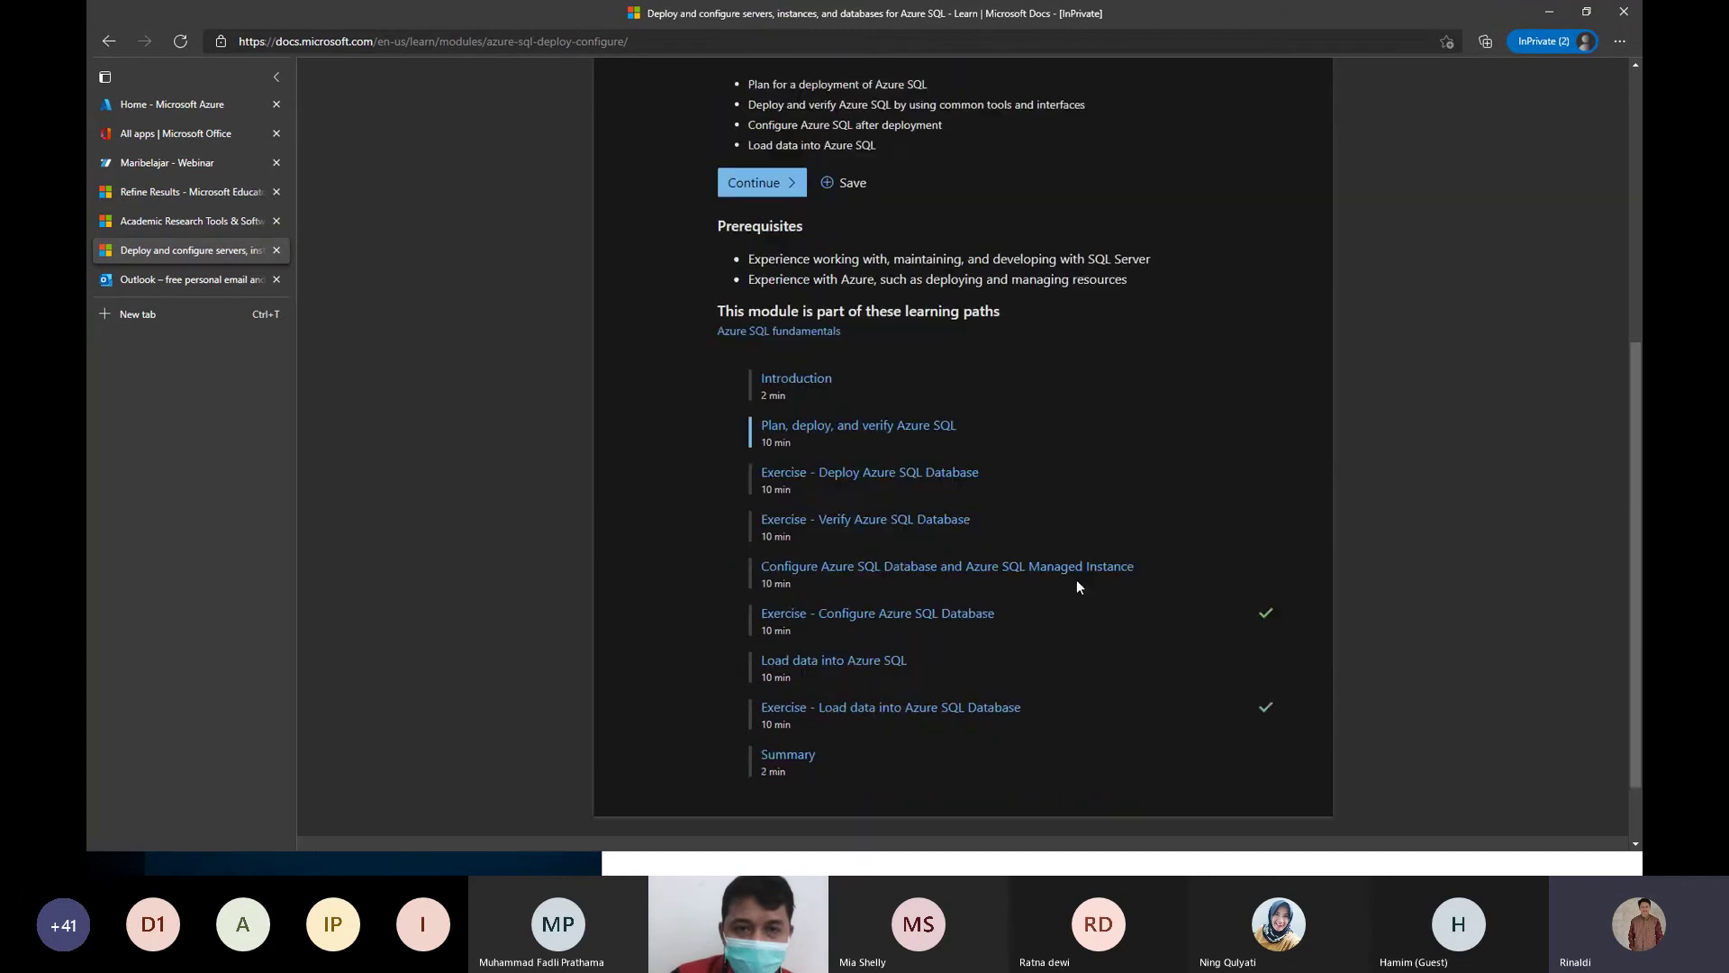
{"action": "left_click", "coordinate": [838, 620]}
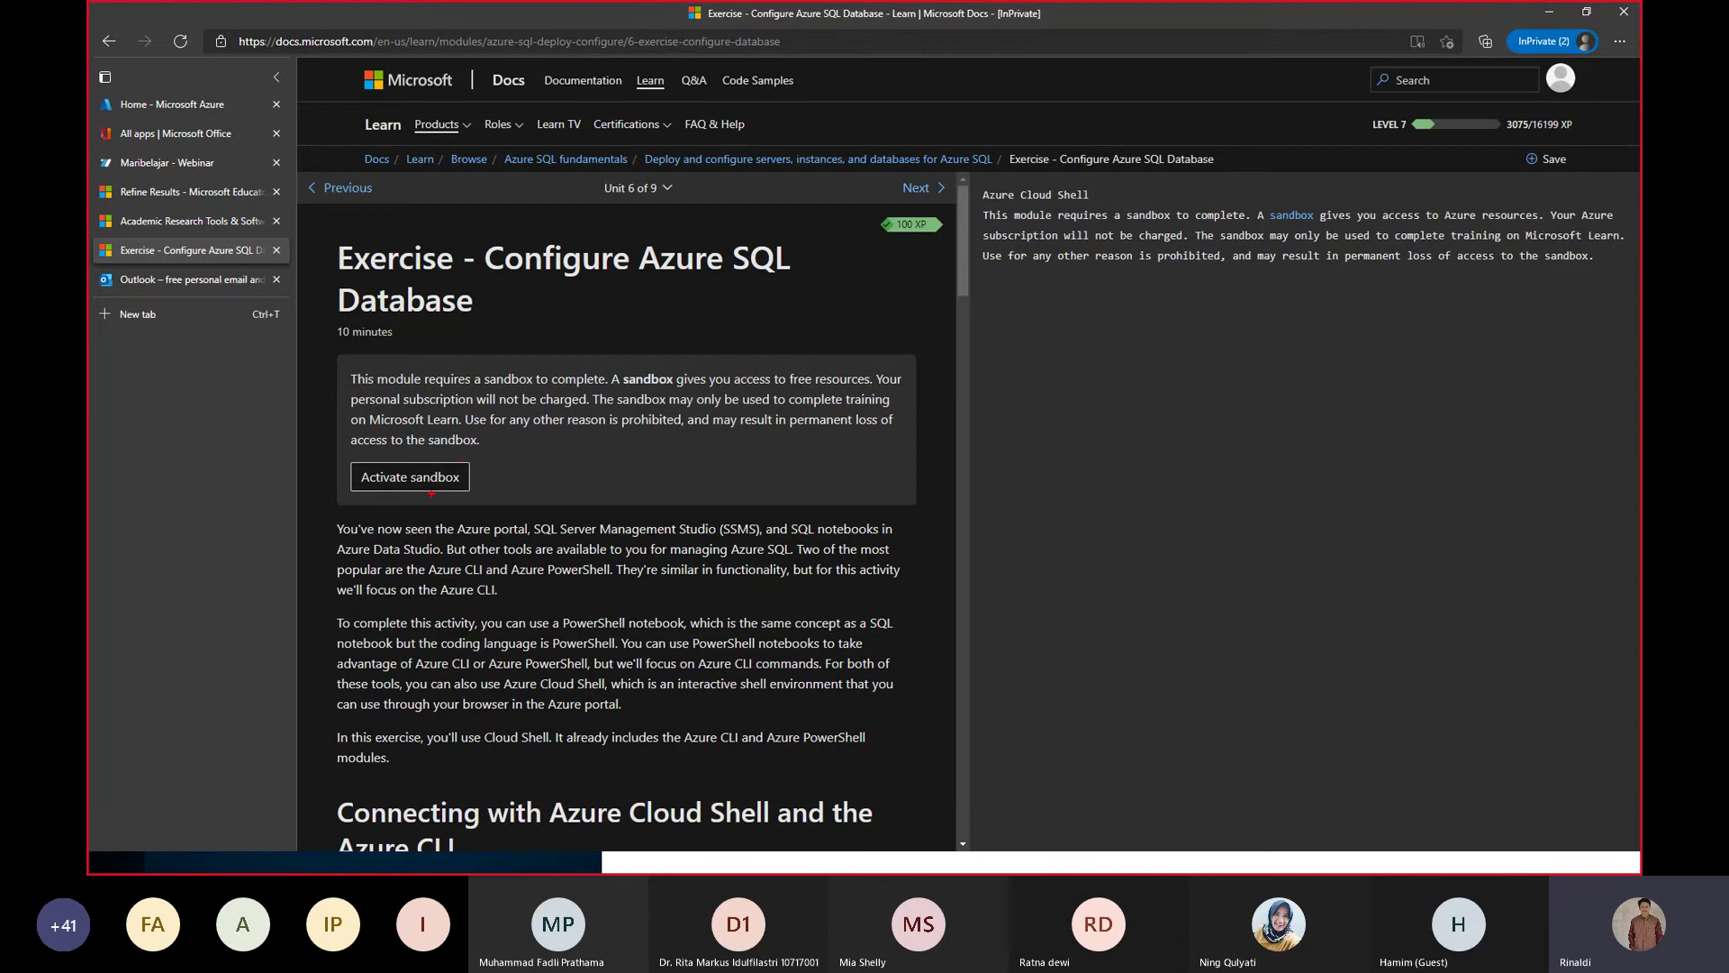
{"action": "left_click_drag", "start_coordinate": [432, 493], "coordinate": [416, 453]}
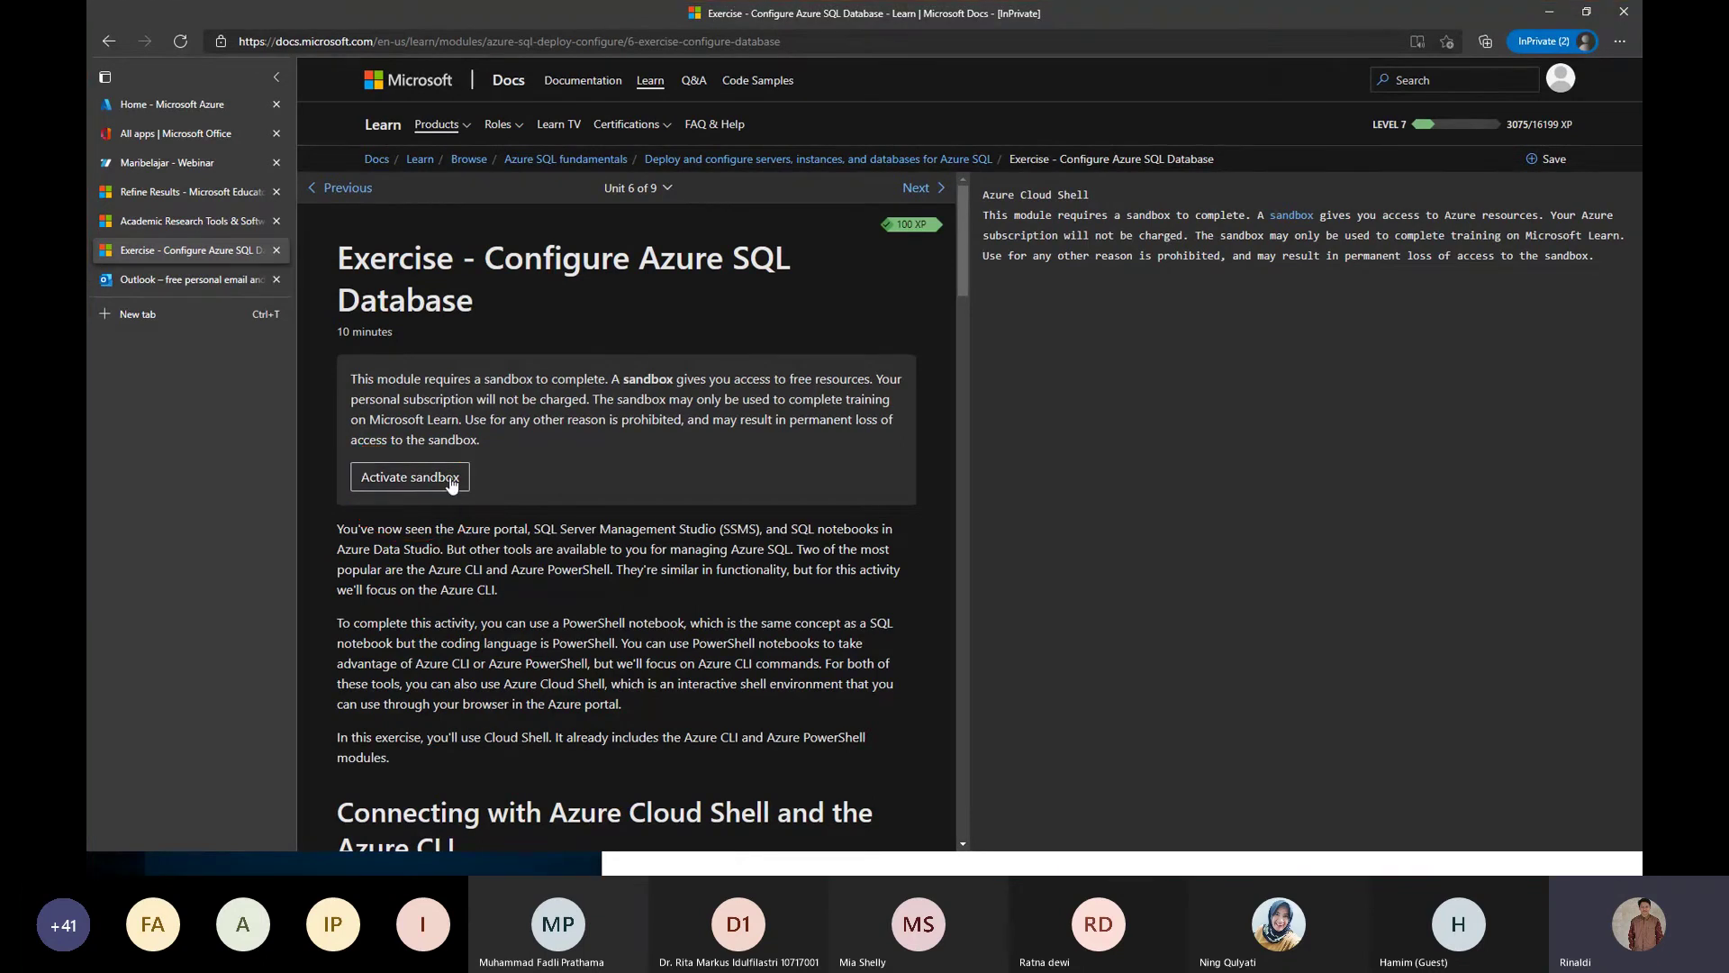
{"action": "key", "text": "ctrl+1"}
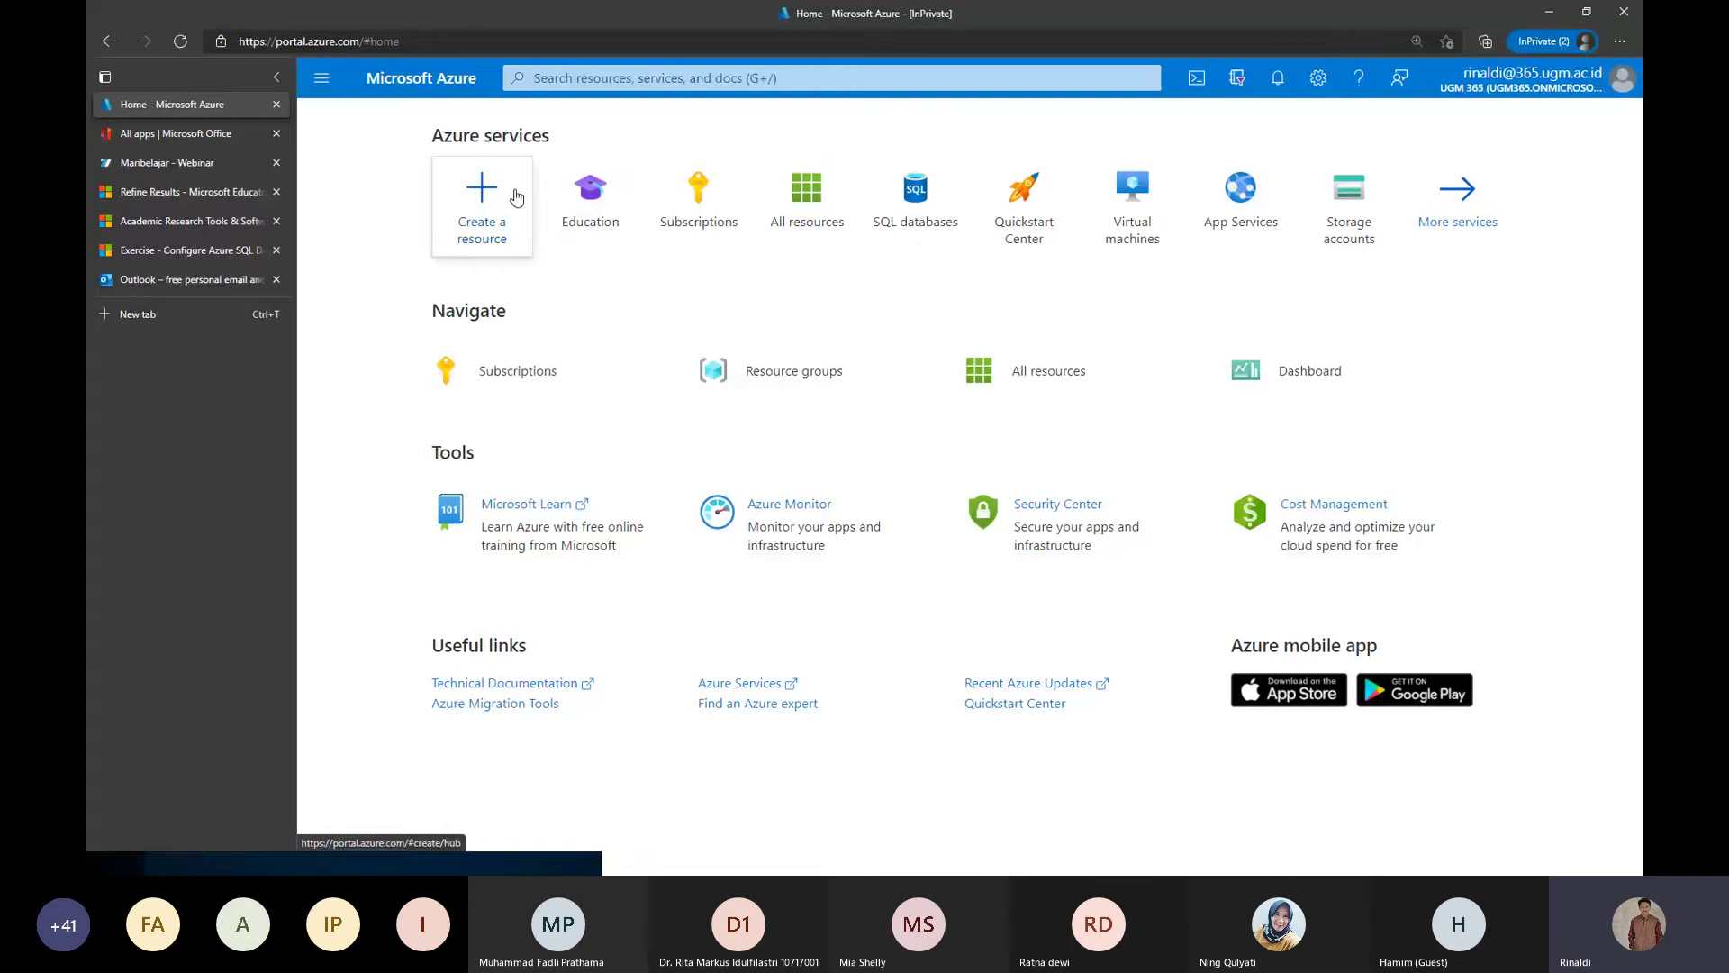
- Leave the Azure portal's create-resource page and return to the SQL exercise to activate its sandbox
{"action": "left_click", "coordinate": [516, 198]}
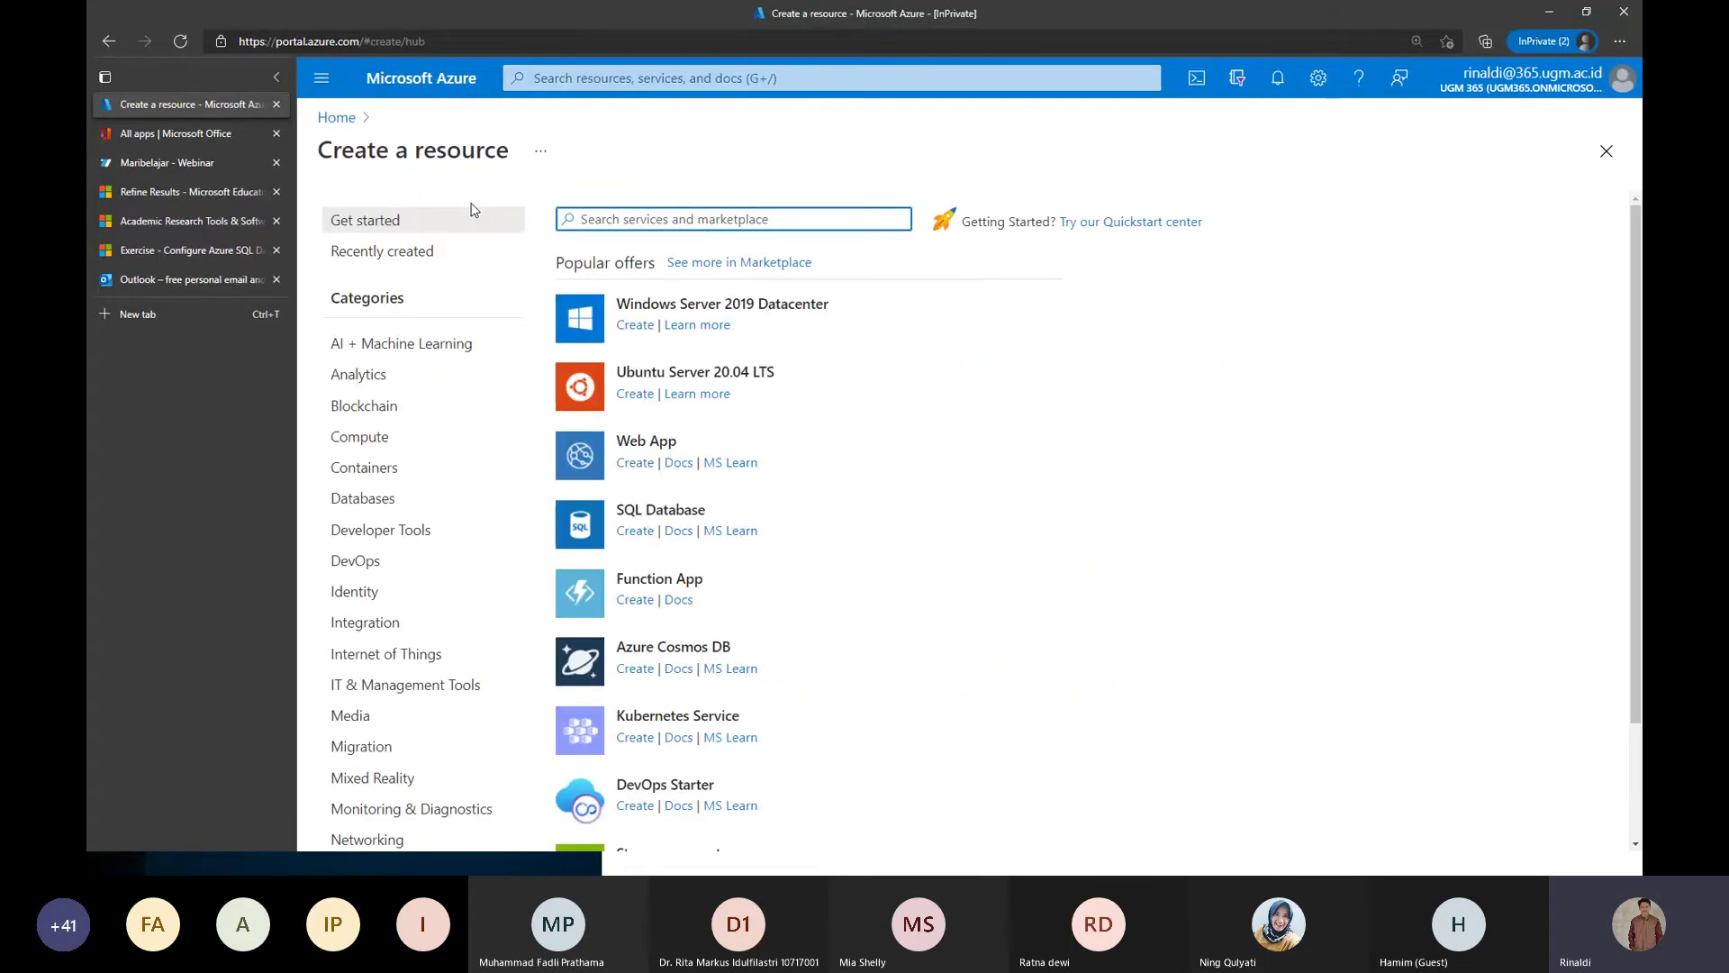
{"action": "left_click", "coordinate": [337, 118]}
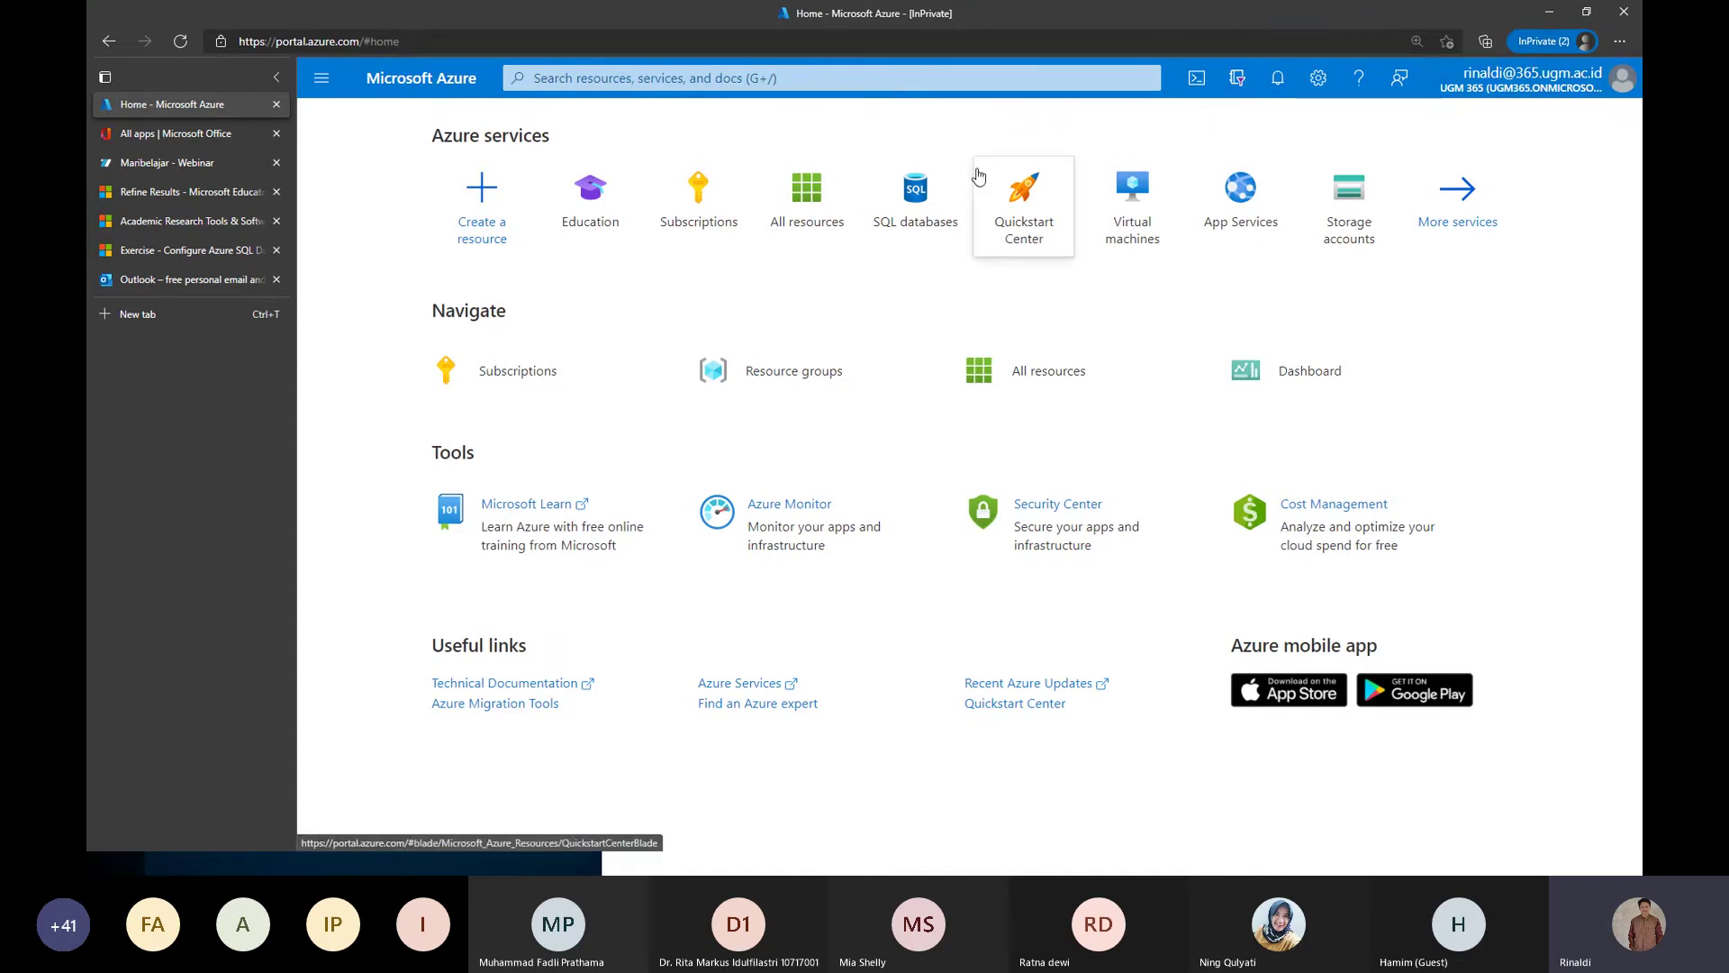
{"action": "key", "text": "ctrl+6"}
{"action": "left_click", "coordinate": [427, 484]}
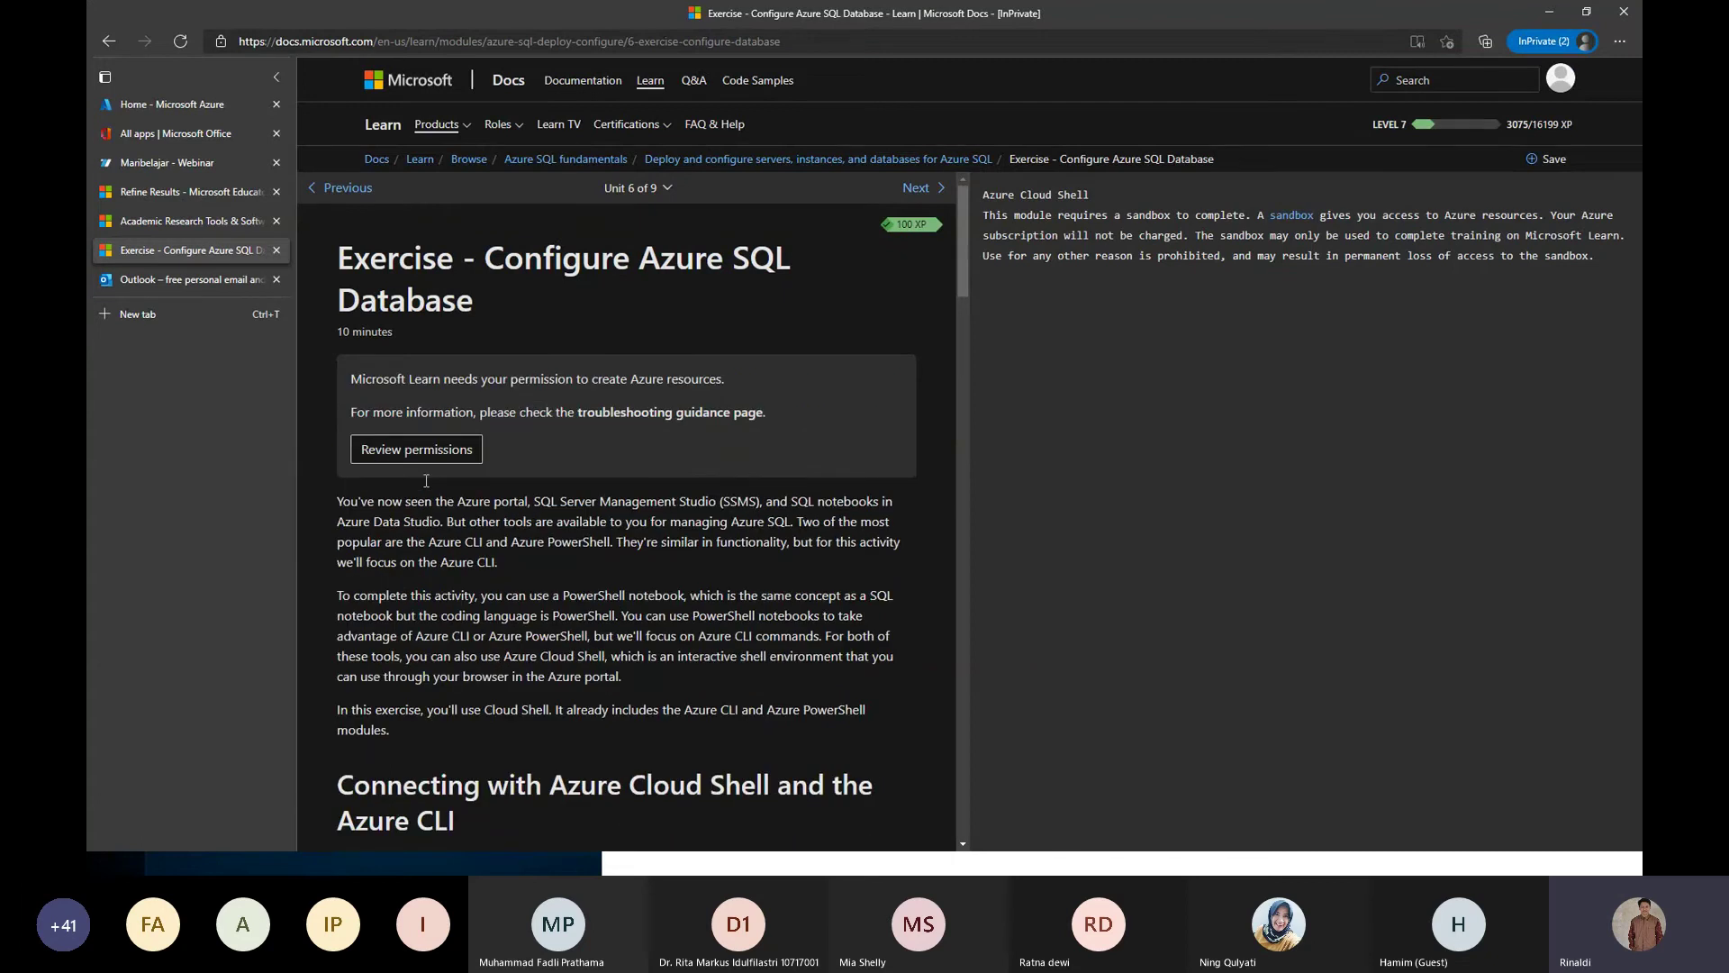
- Review and accept the Learn Sandbox permission to create Azure resources
{"action": "left_click", "coordinate": [432, 455]}
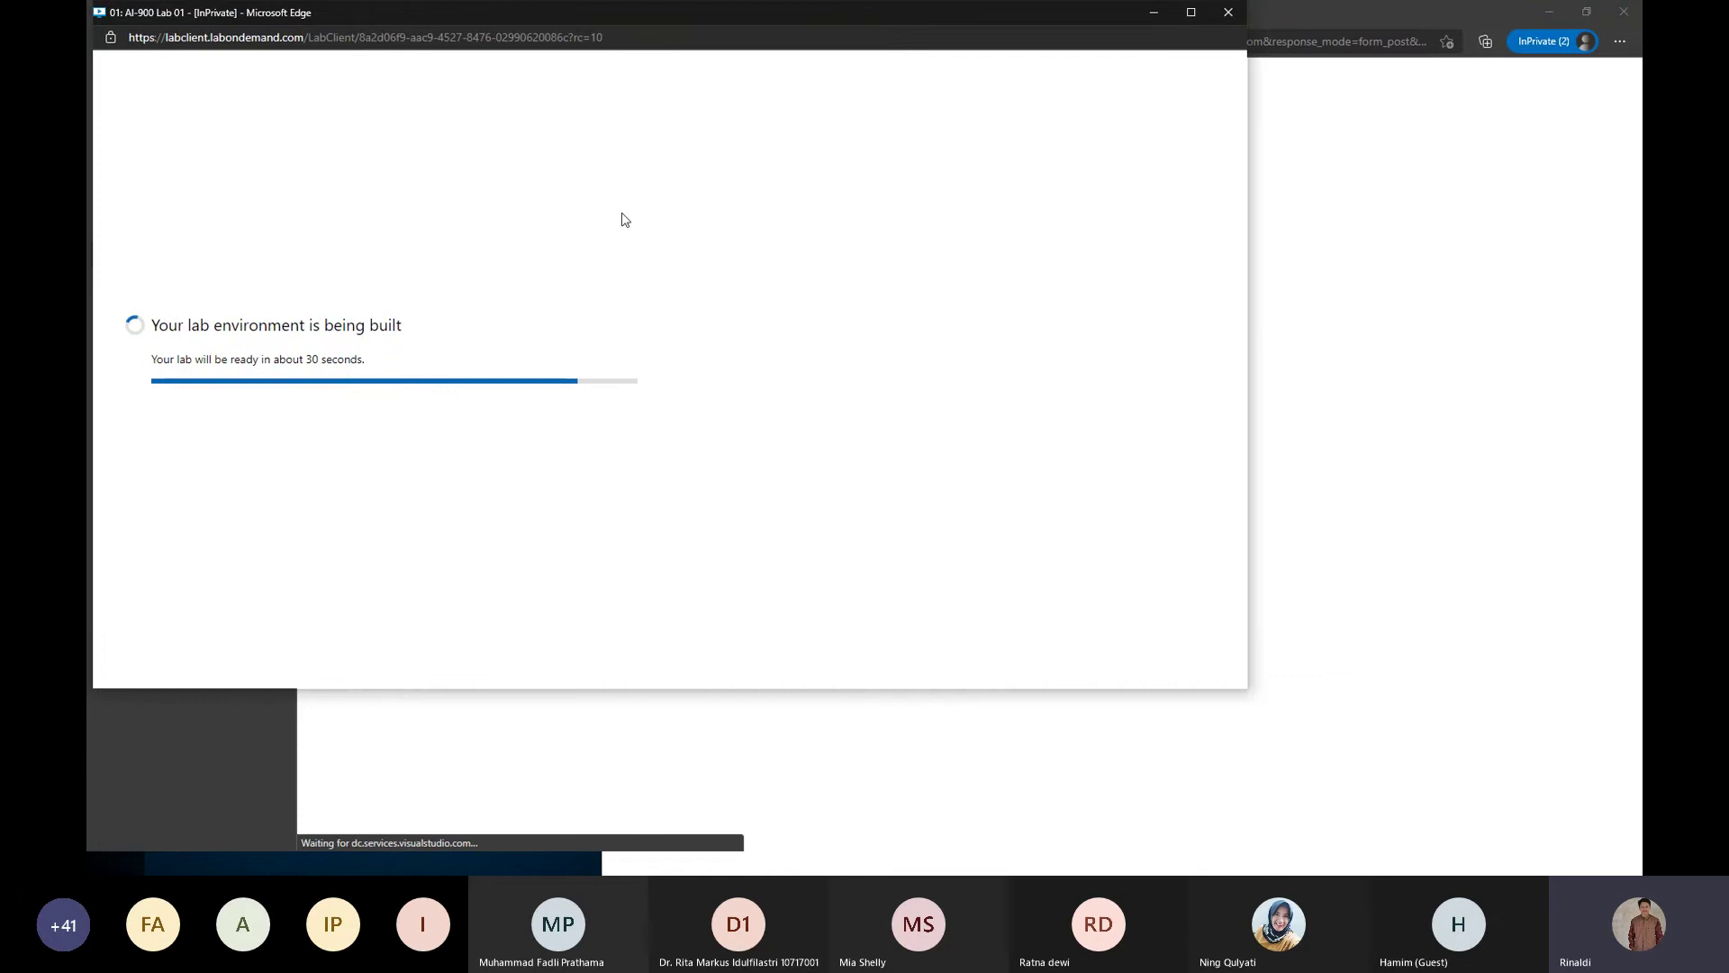
{"action": "left_click", "coordinate": [1316, 24]}
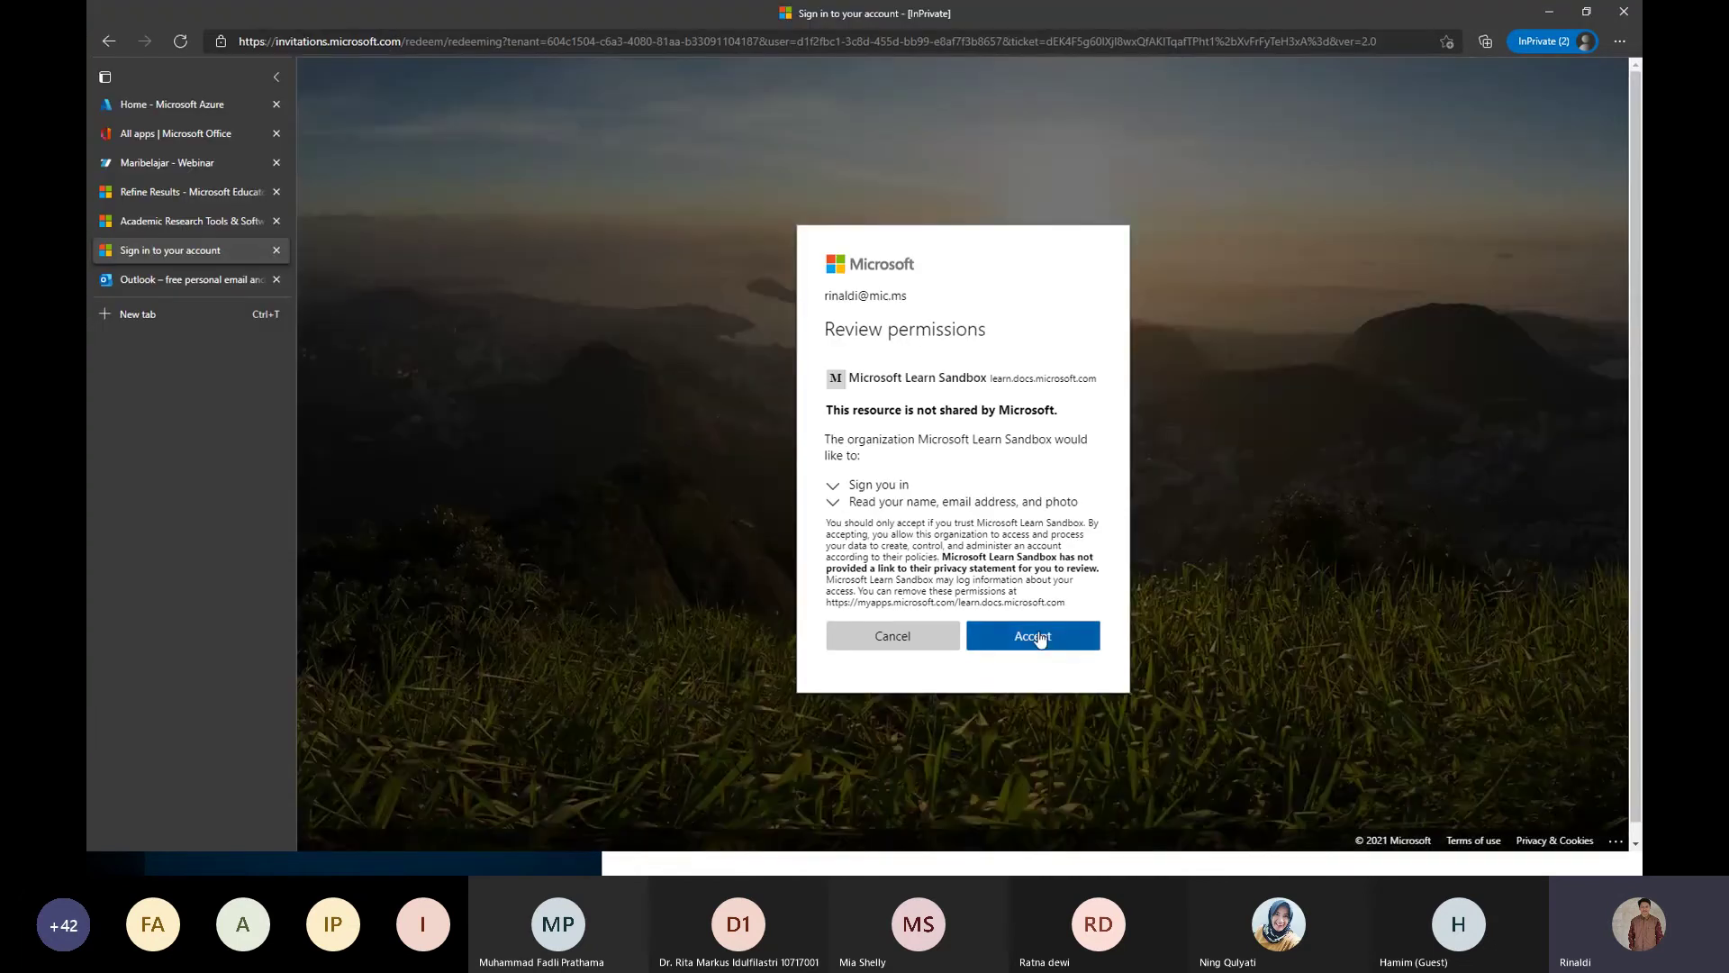
{"action": "left_click", "coordinate": [1040, 636]}
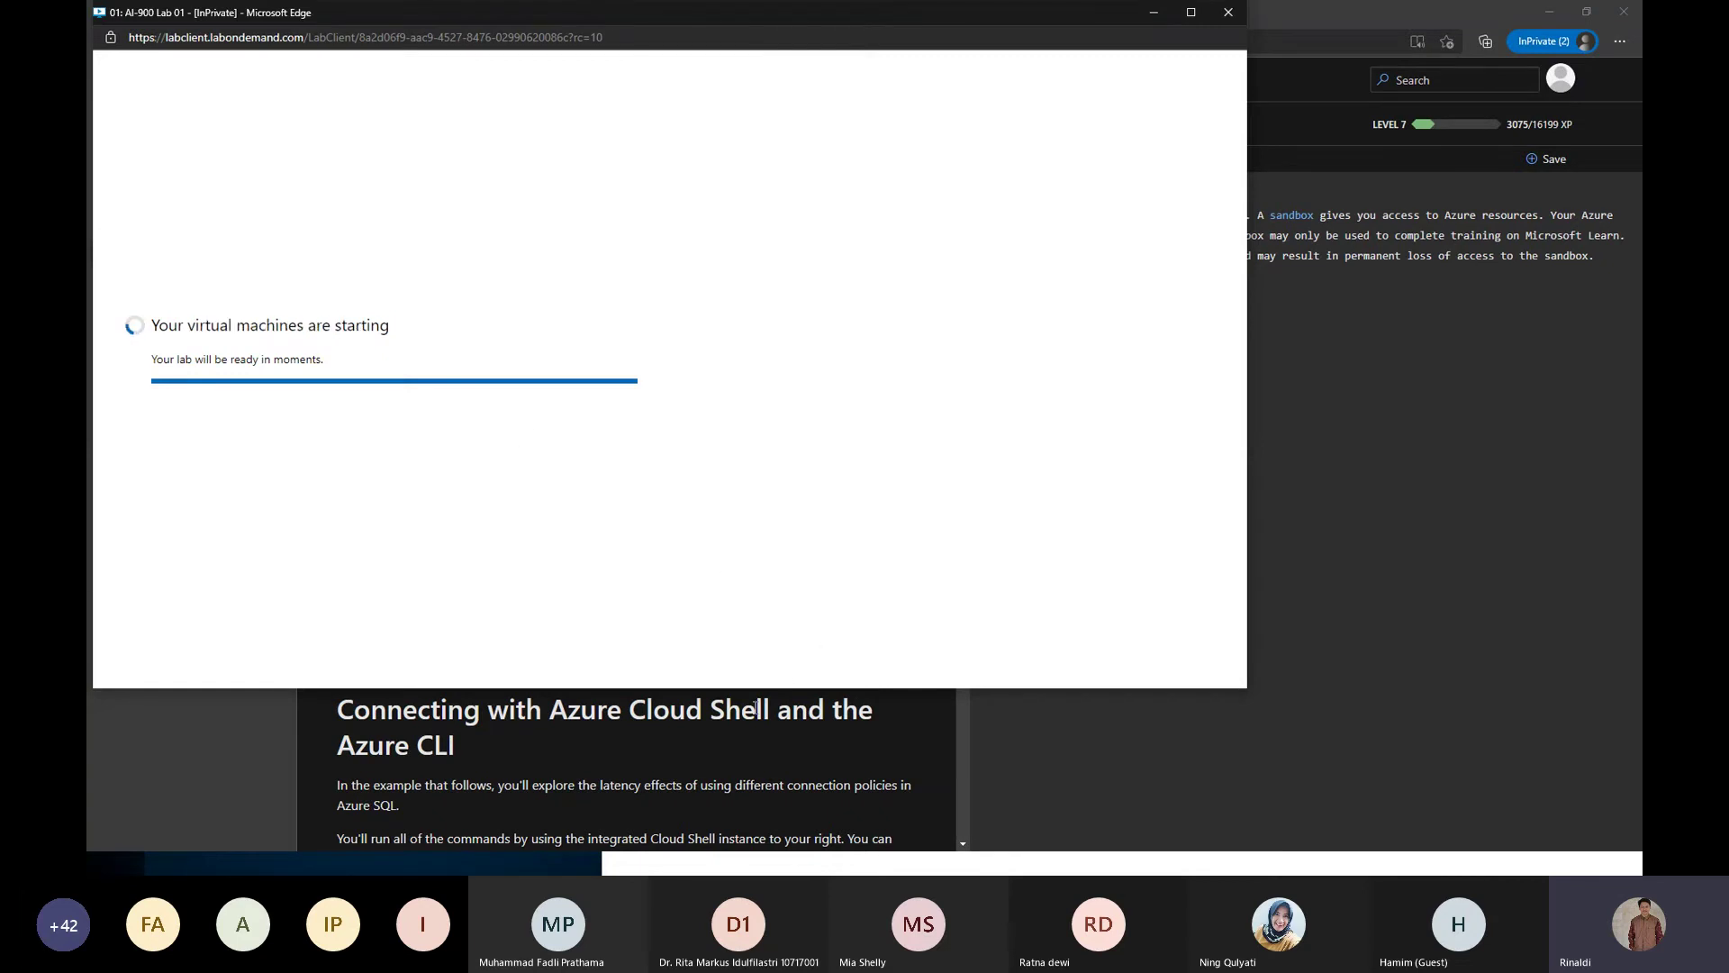
- Bring the lab window back and move it down and to the right
{"action": "left_click", "coordinate": [742, 740]}
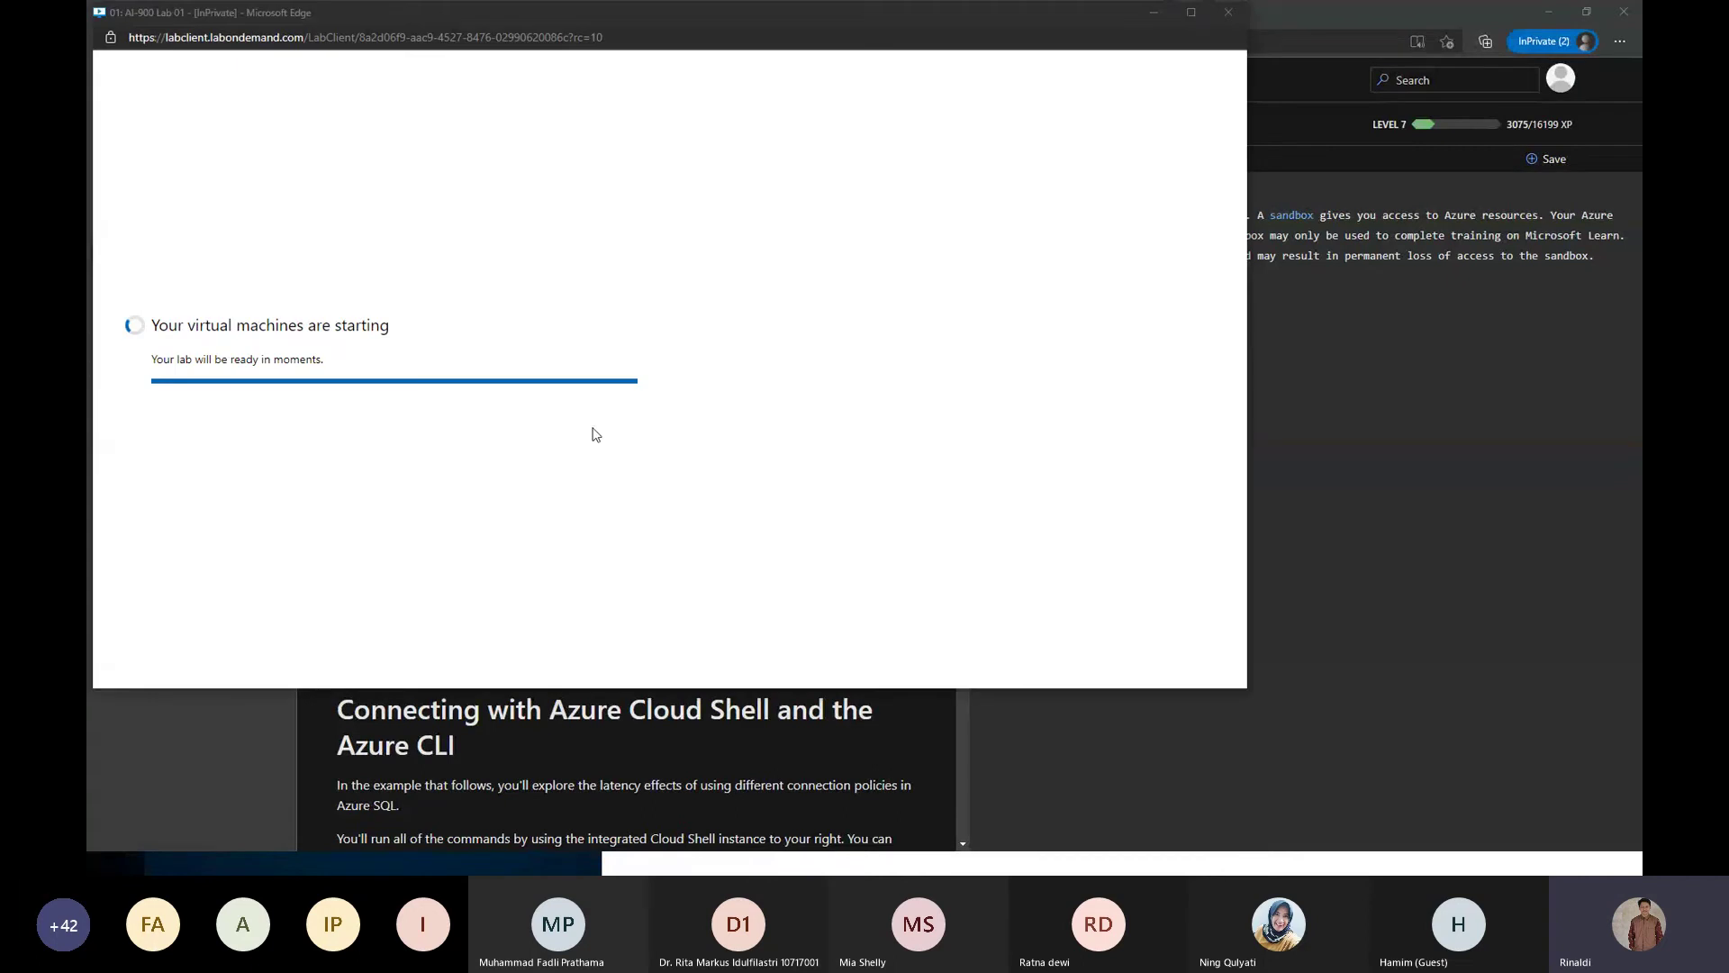
{"action": "left_click", "coordinate": [595, 435]}
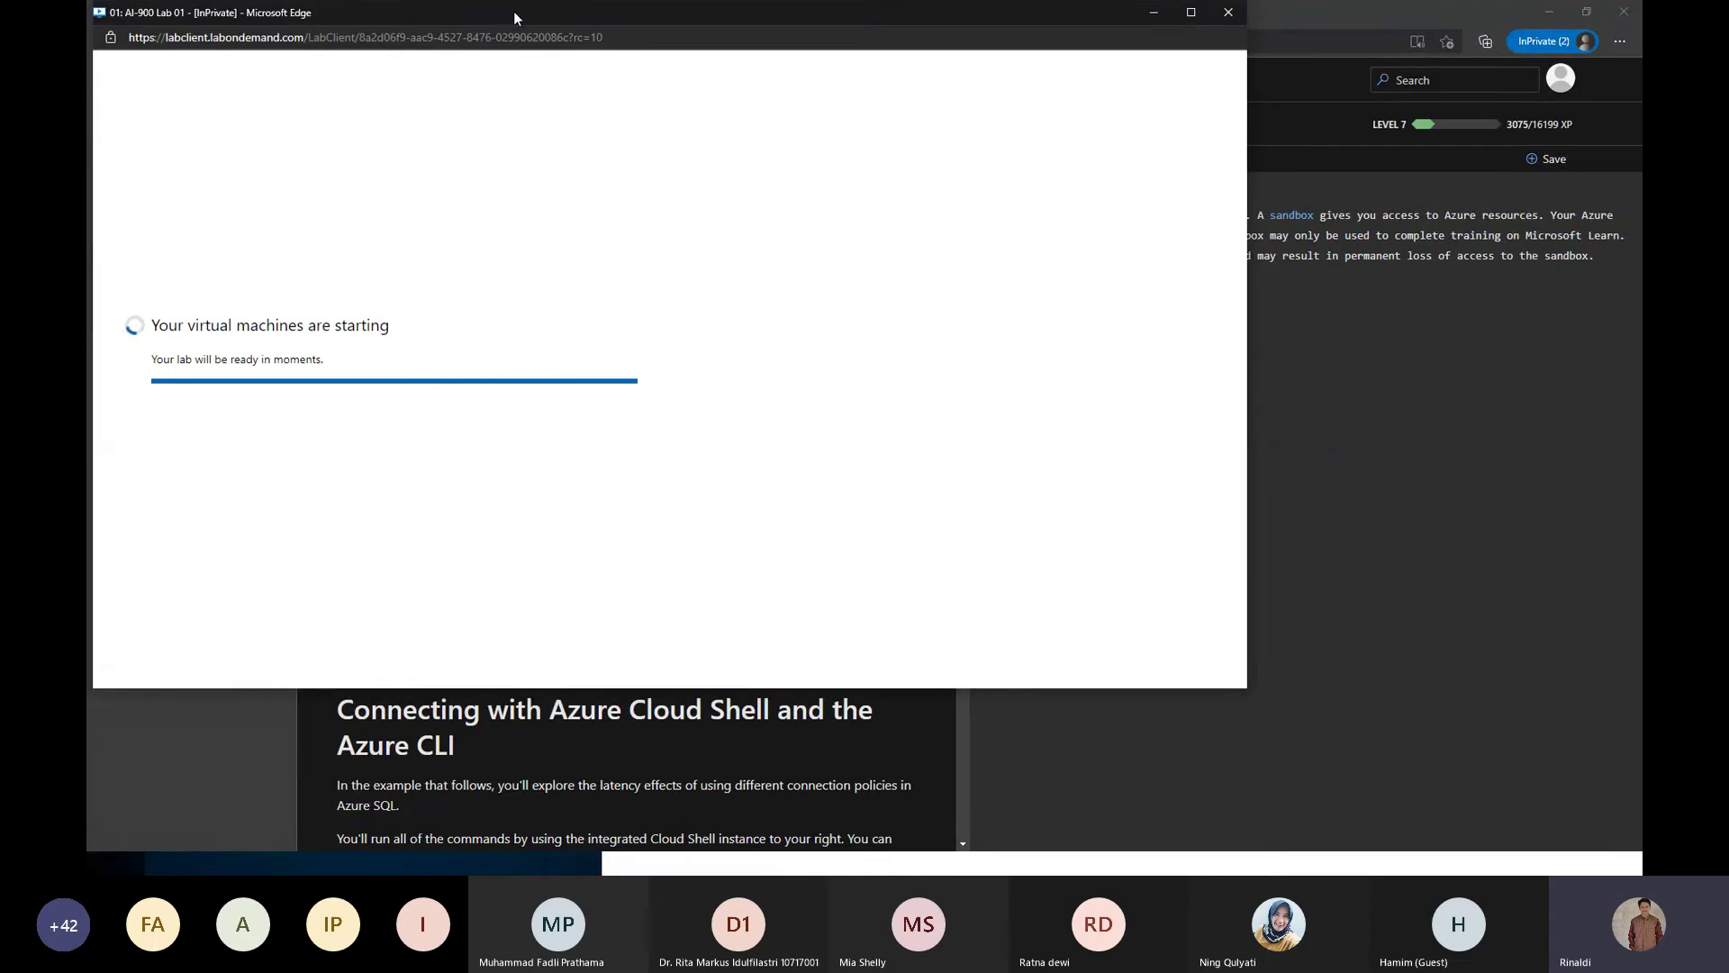
{"action": "left_click_drag", "start_coordinate": [513, 11], "coordinate": [906, 57]}
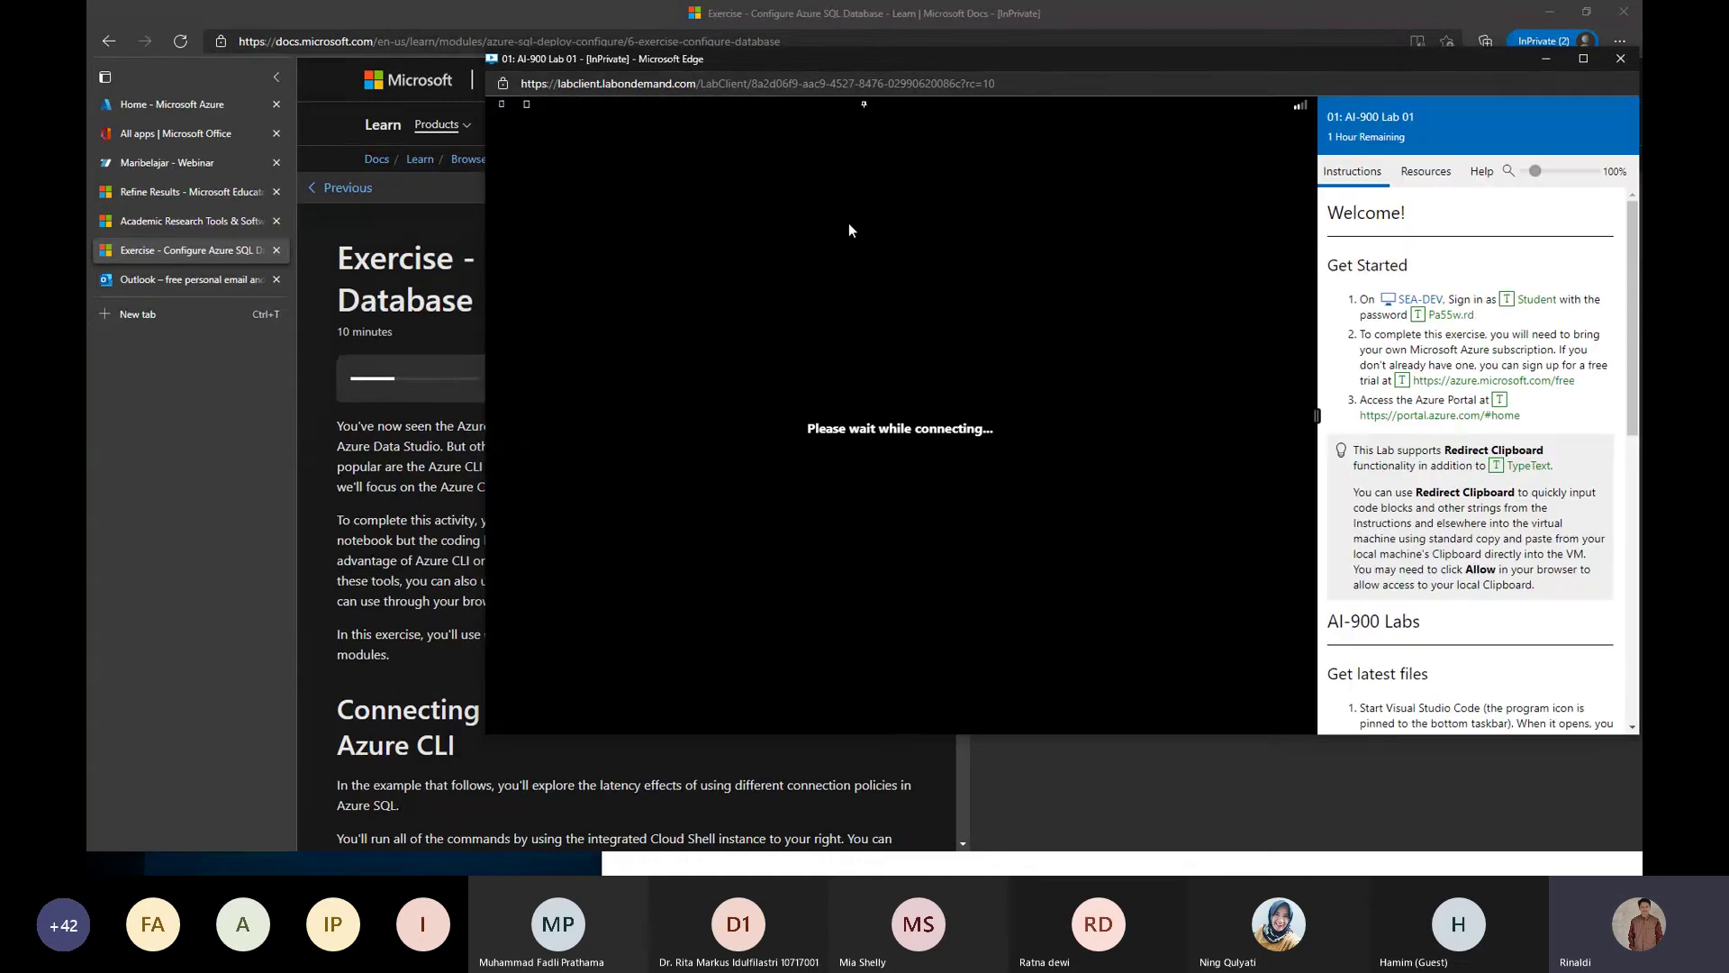
- Maximize the lab window and sign in with the TypeText password, allowing clipboard access
{"action": "double_click", "coordinate": [1056, 60]}
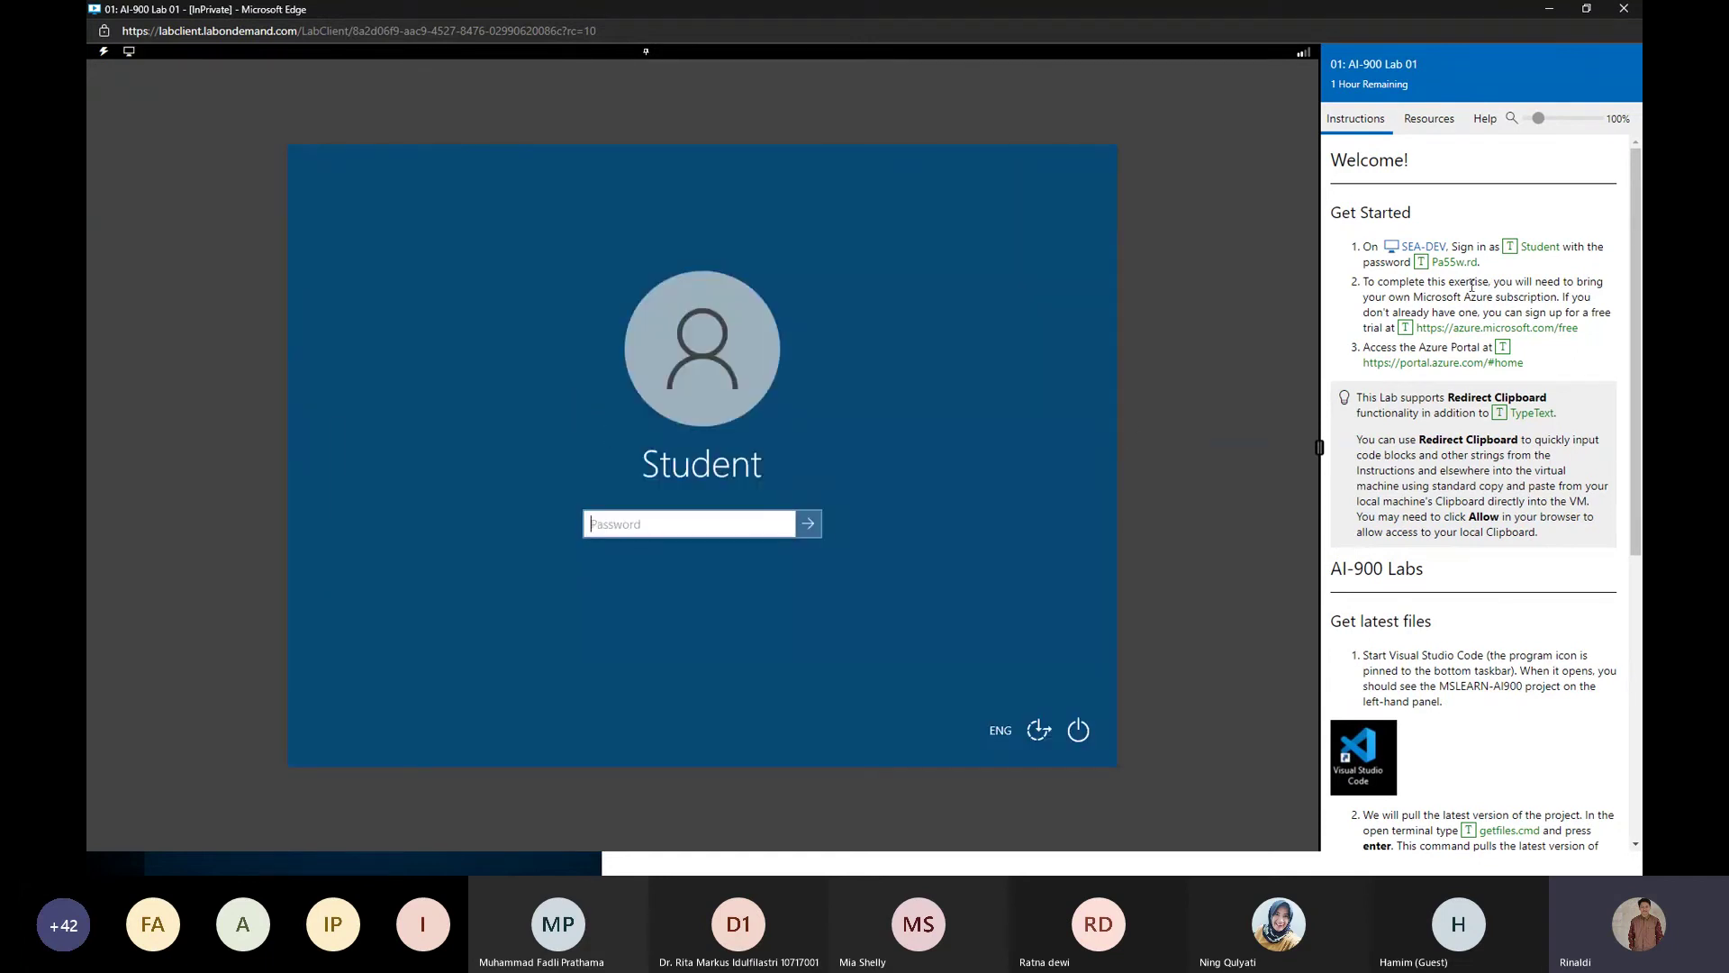
{"action": "left_click", "coordinate": [1438, 263]}
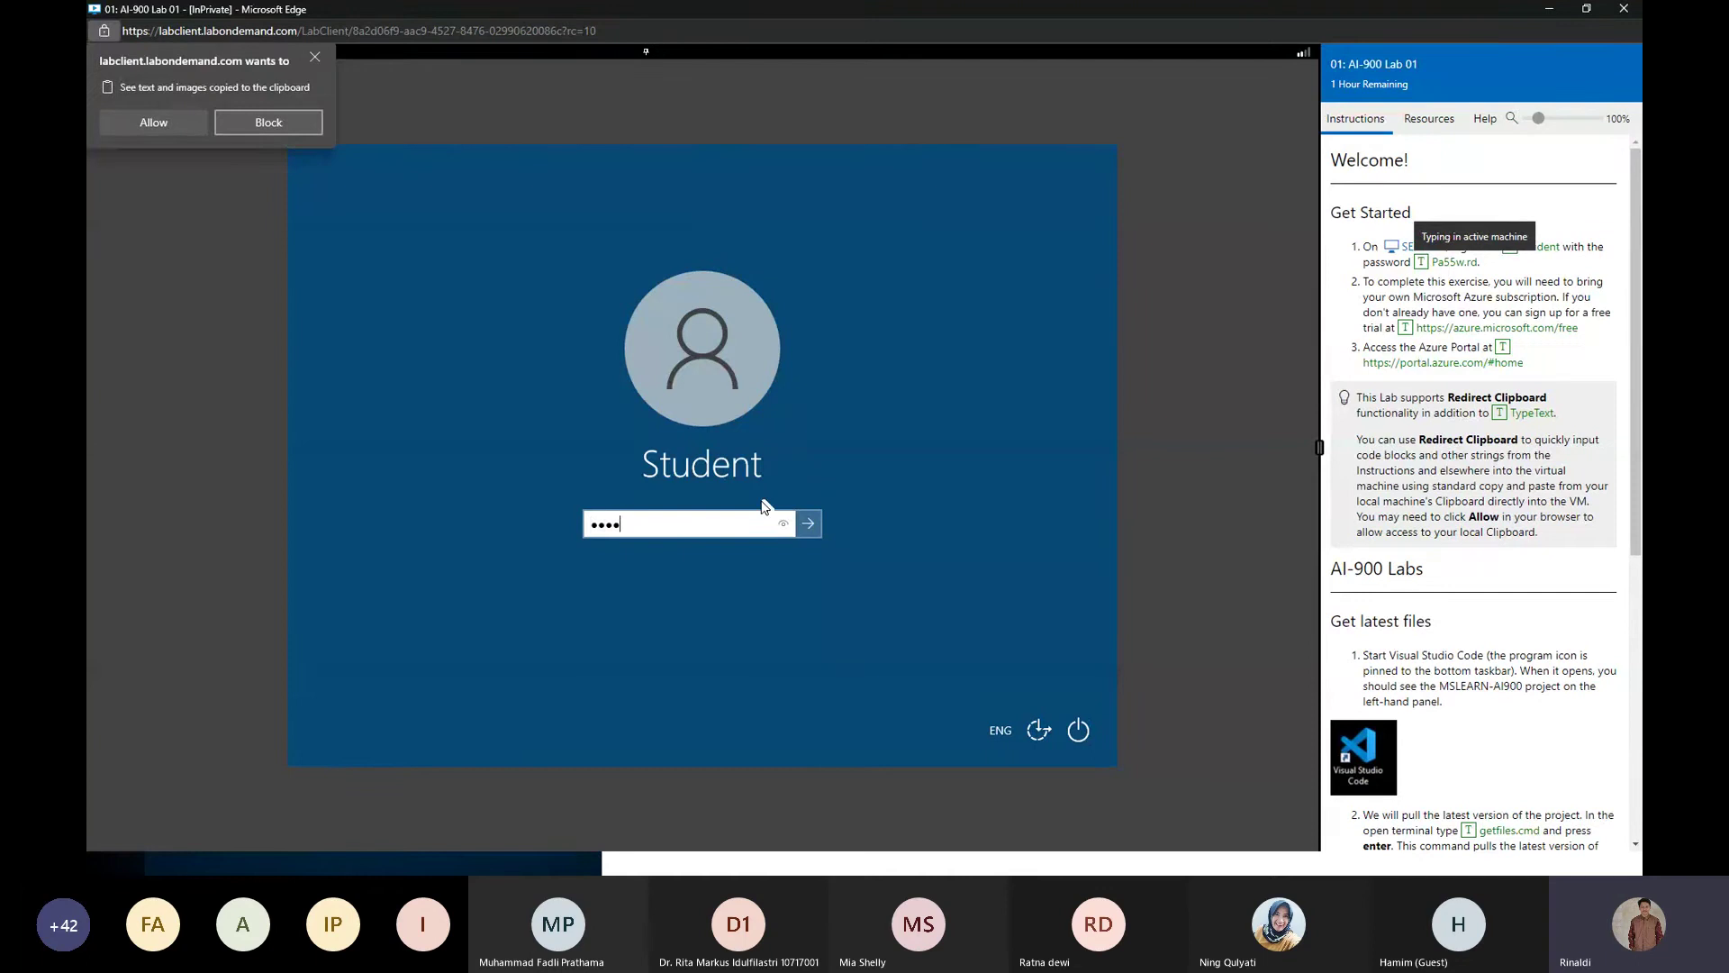
{"action": "left_click", "coordinate": [153, 122]}
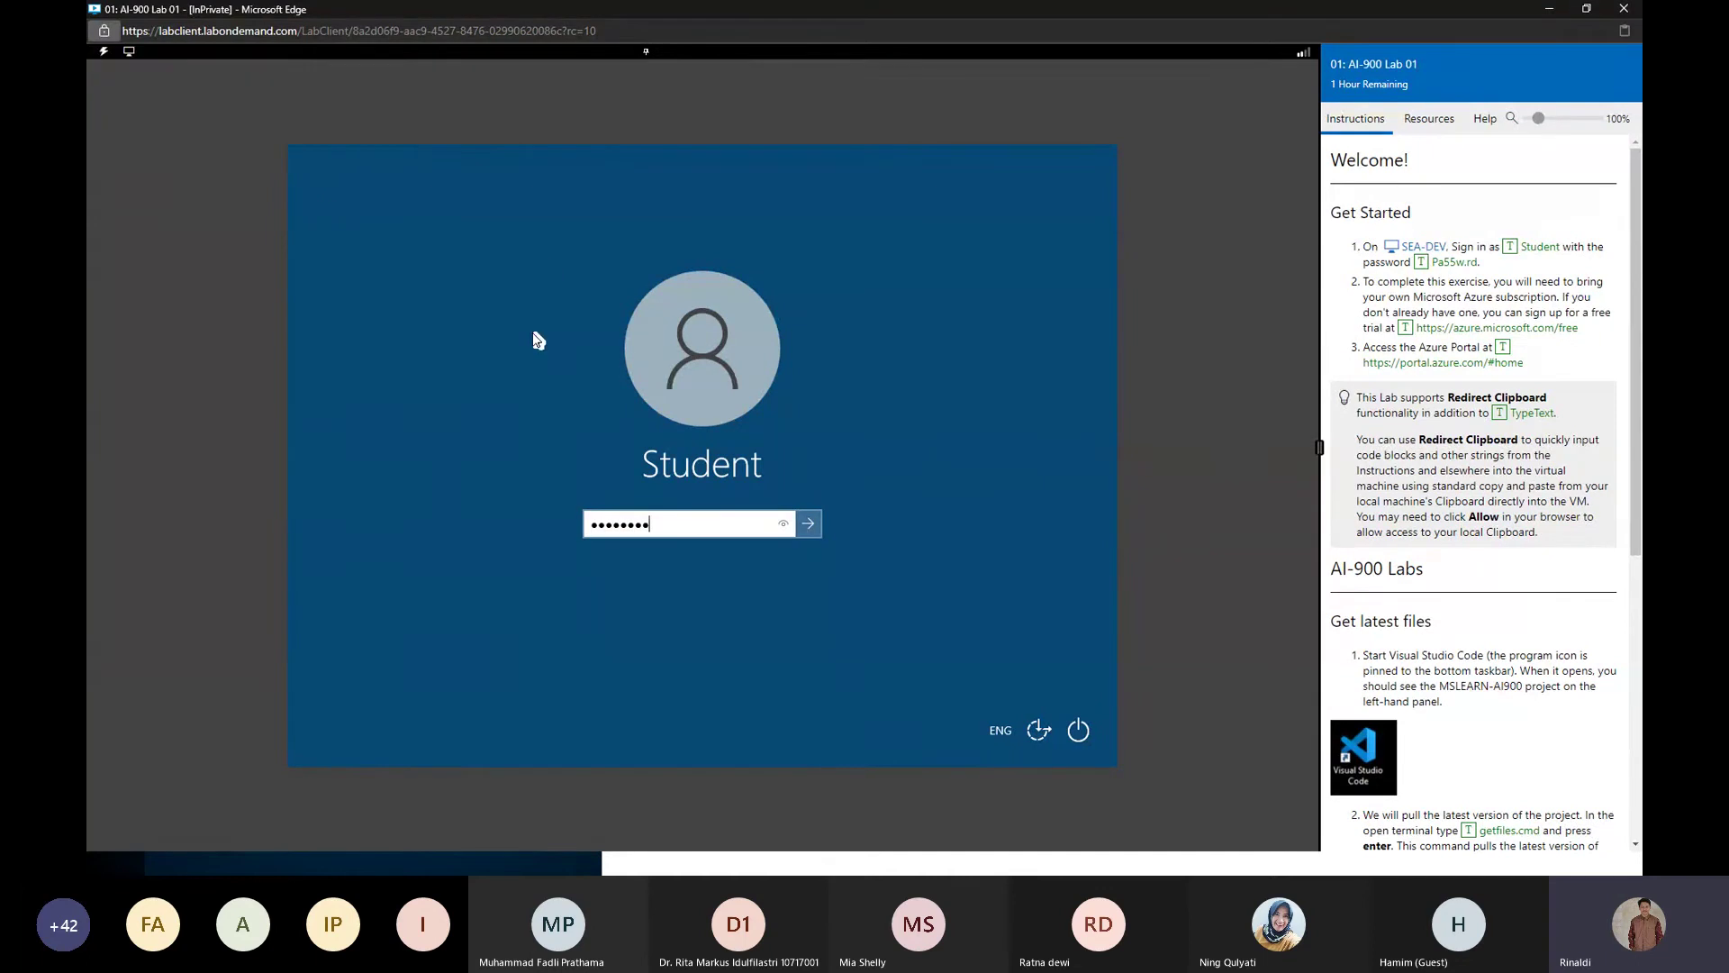
{"action": "left_click", "coordinate": [809, 524]}
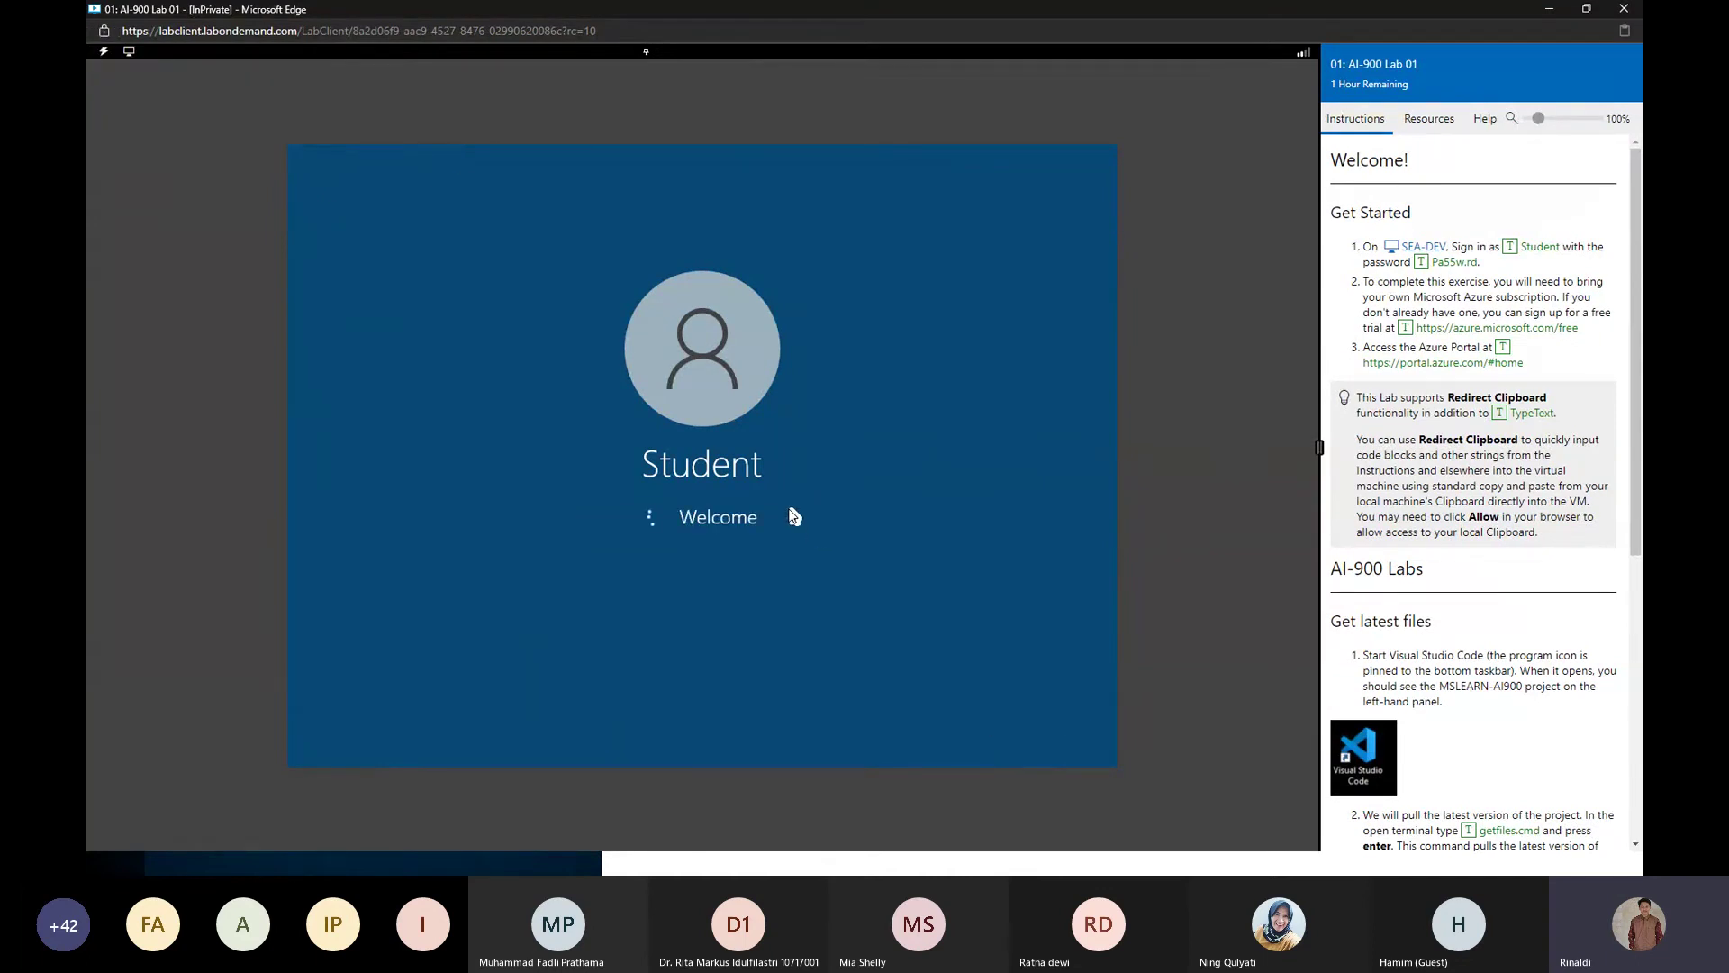
- Show the lab full screen, sign in again, close PowerShell and exit full screen
{"action": "left_click", "coordinate": [129, 52]}
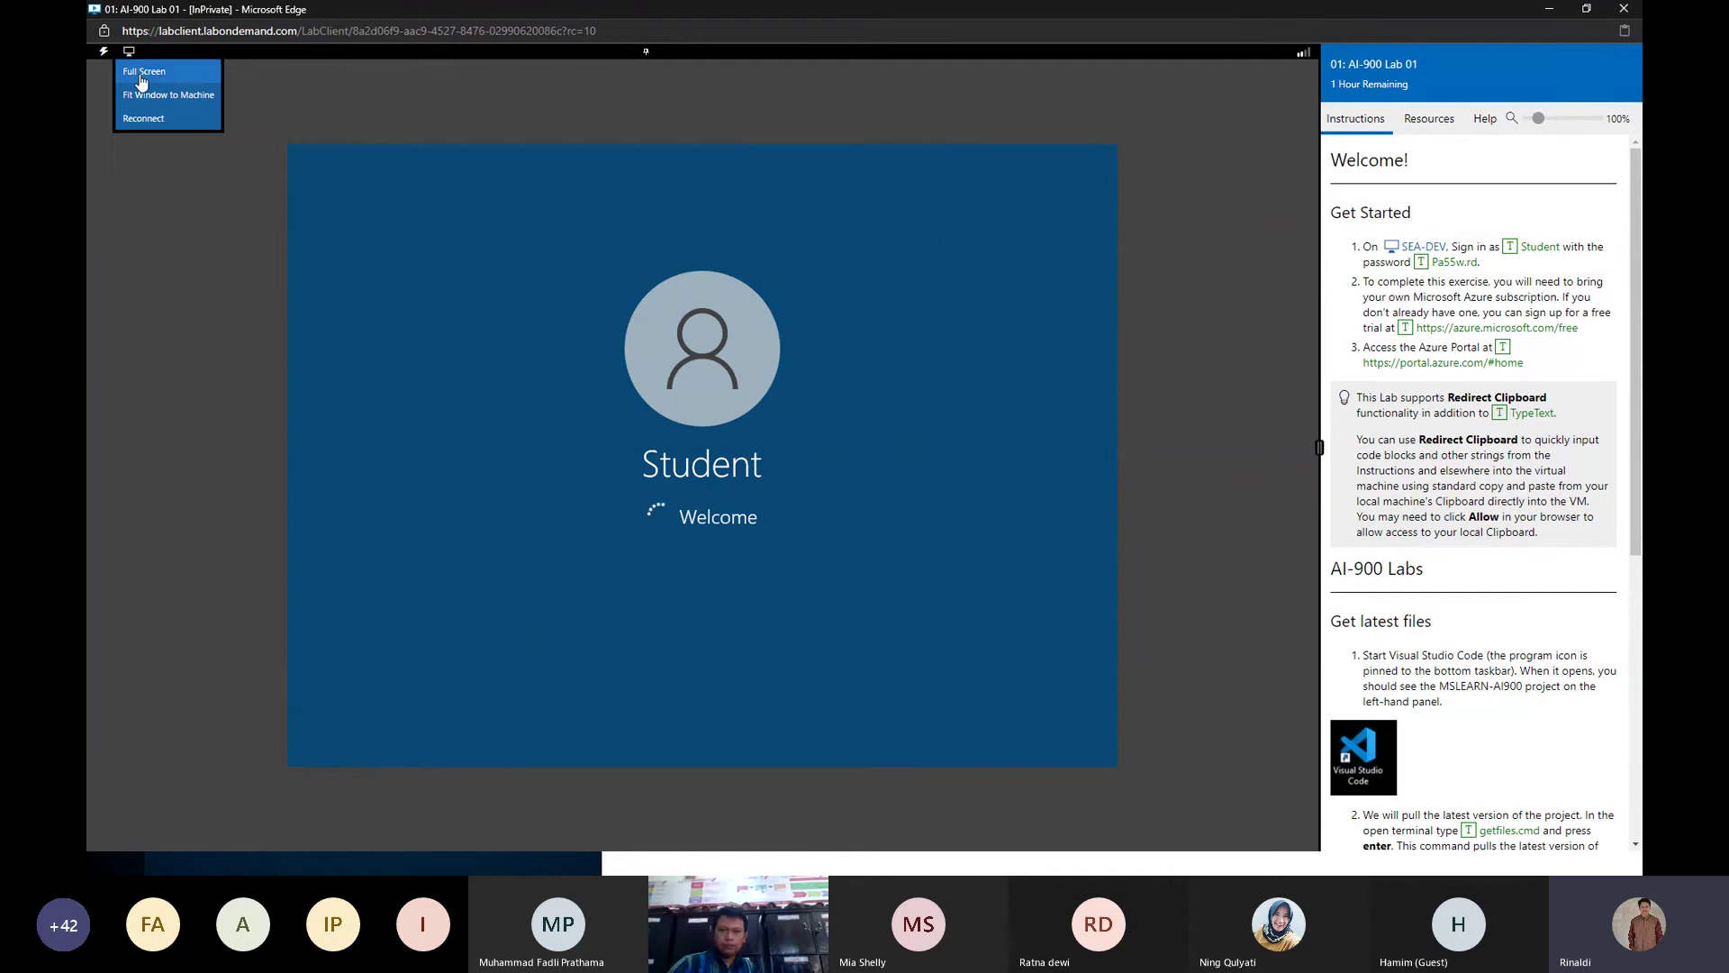
{"action": "left_click", "coordinate": [144, 74]}
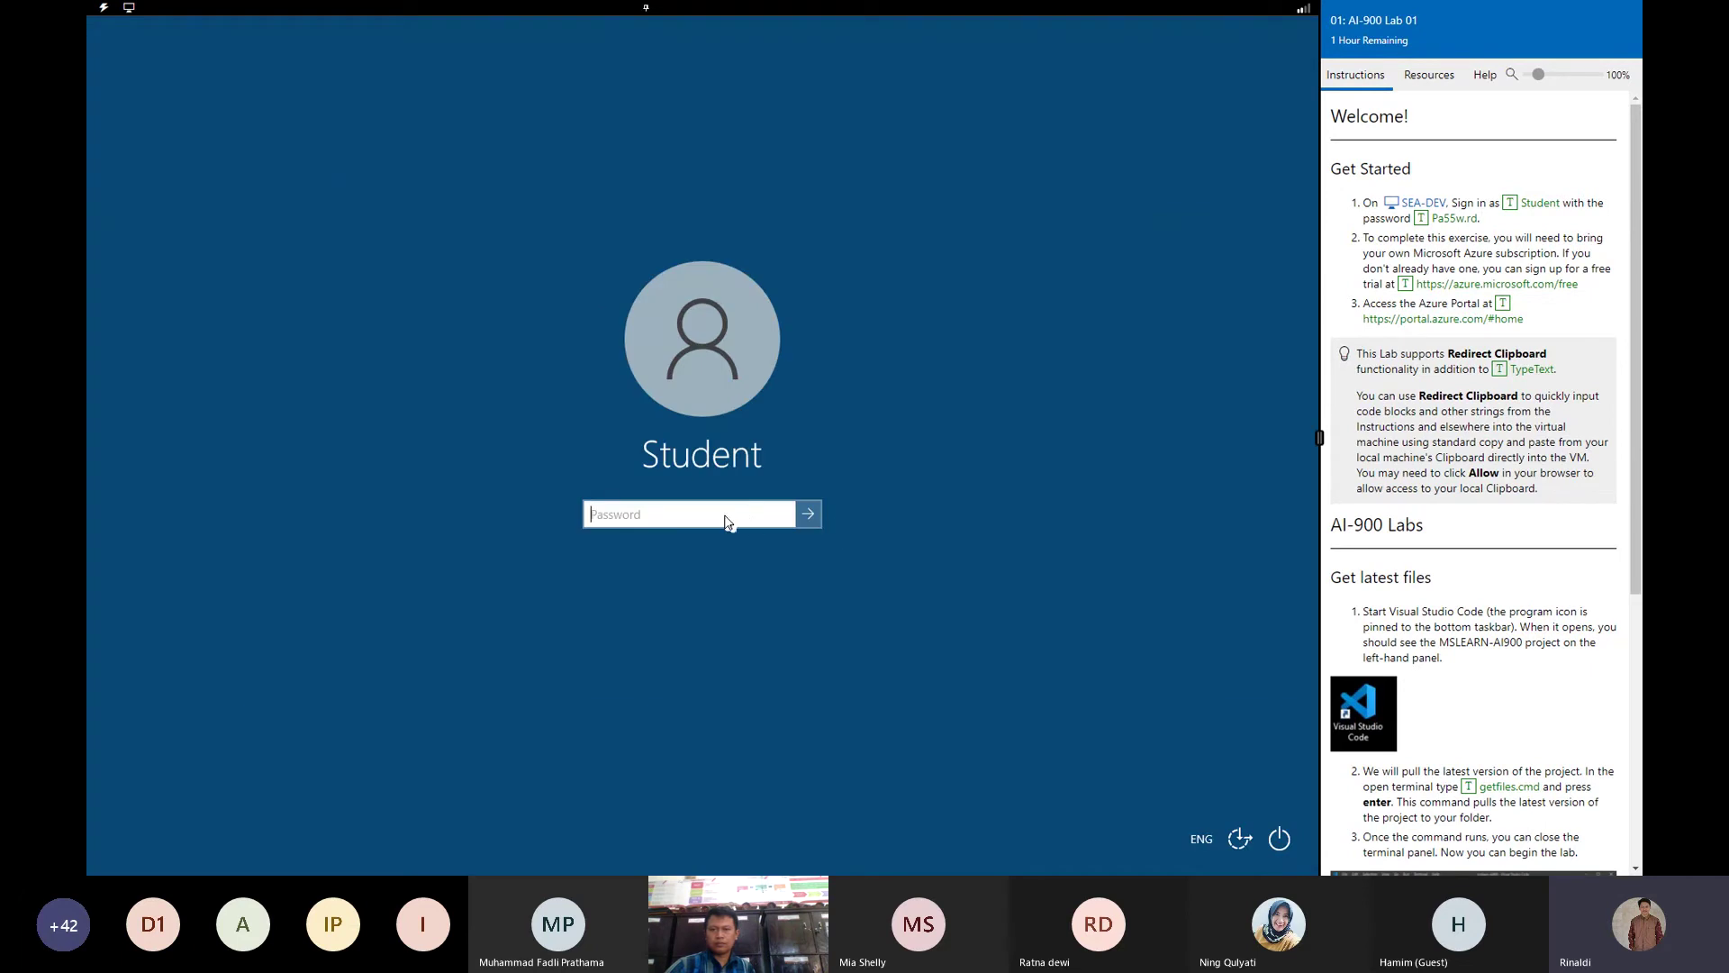
{"action": "left_click", "coordinate": [1423, 219]}
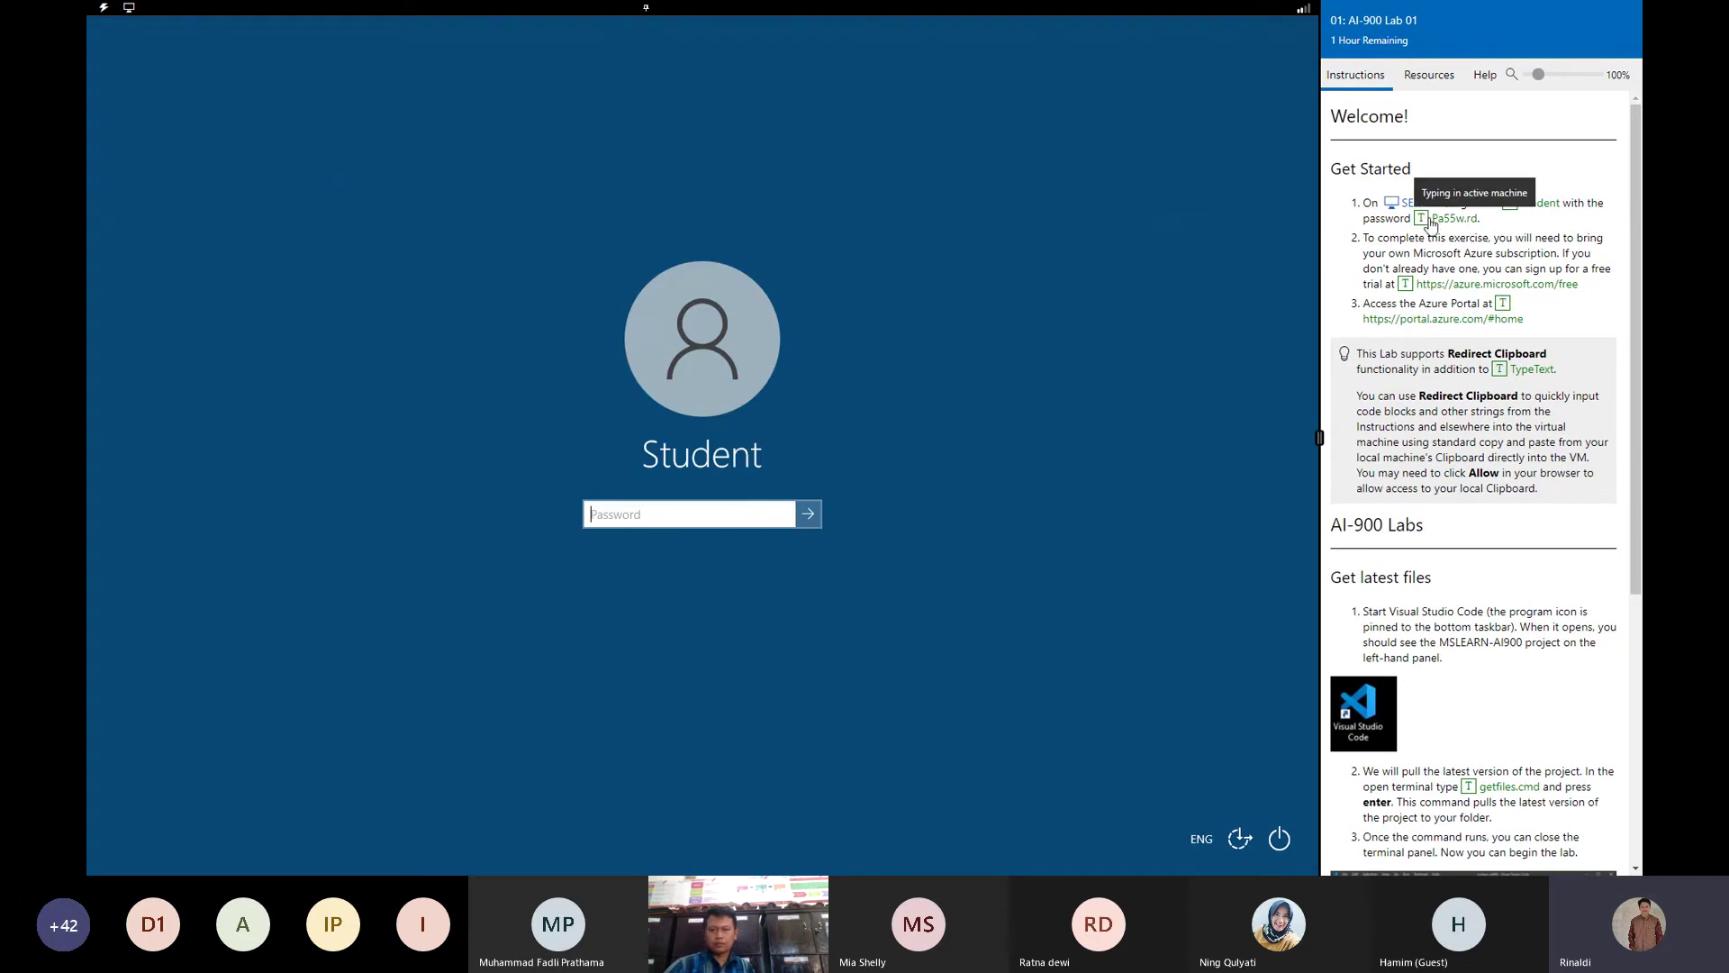
{"action": "left_click", "coordinate": [808, 514]}
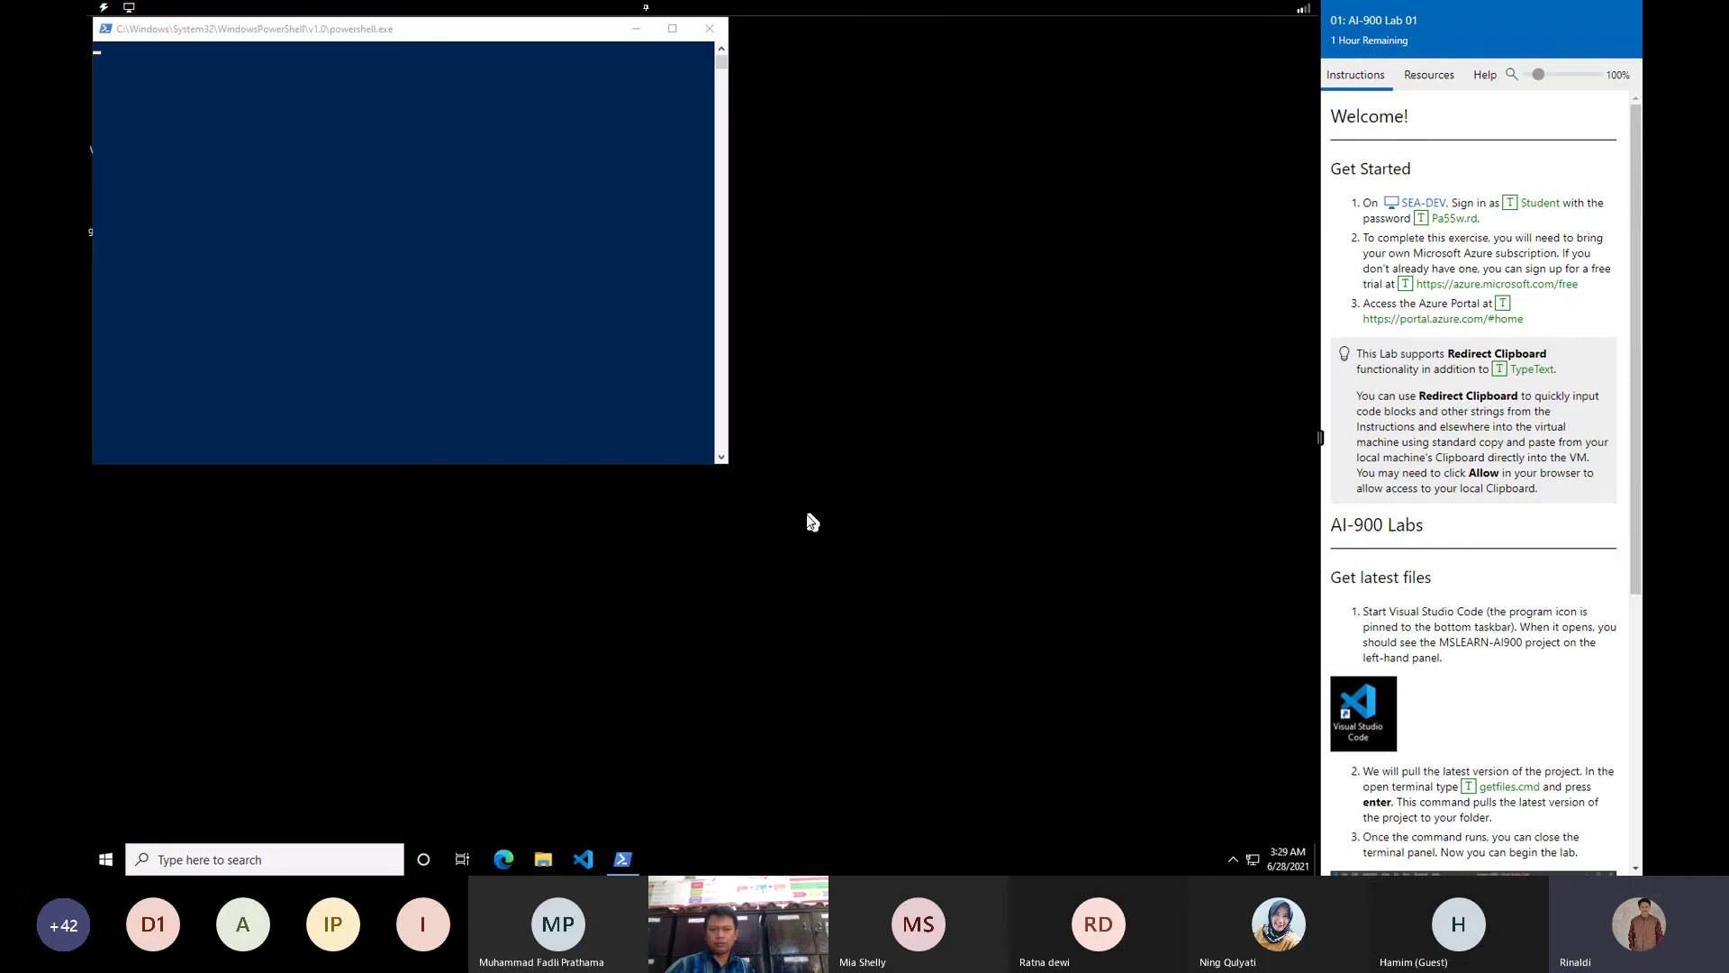
{"action": "left_click", "coordinate": [708, 29]}
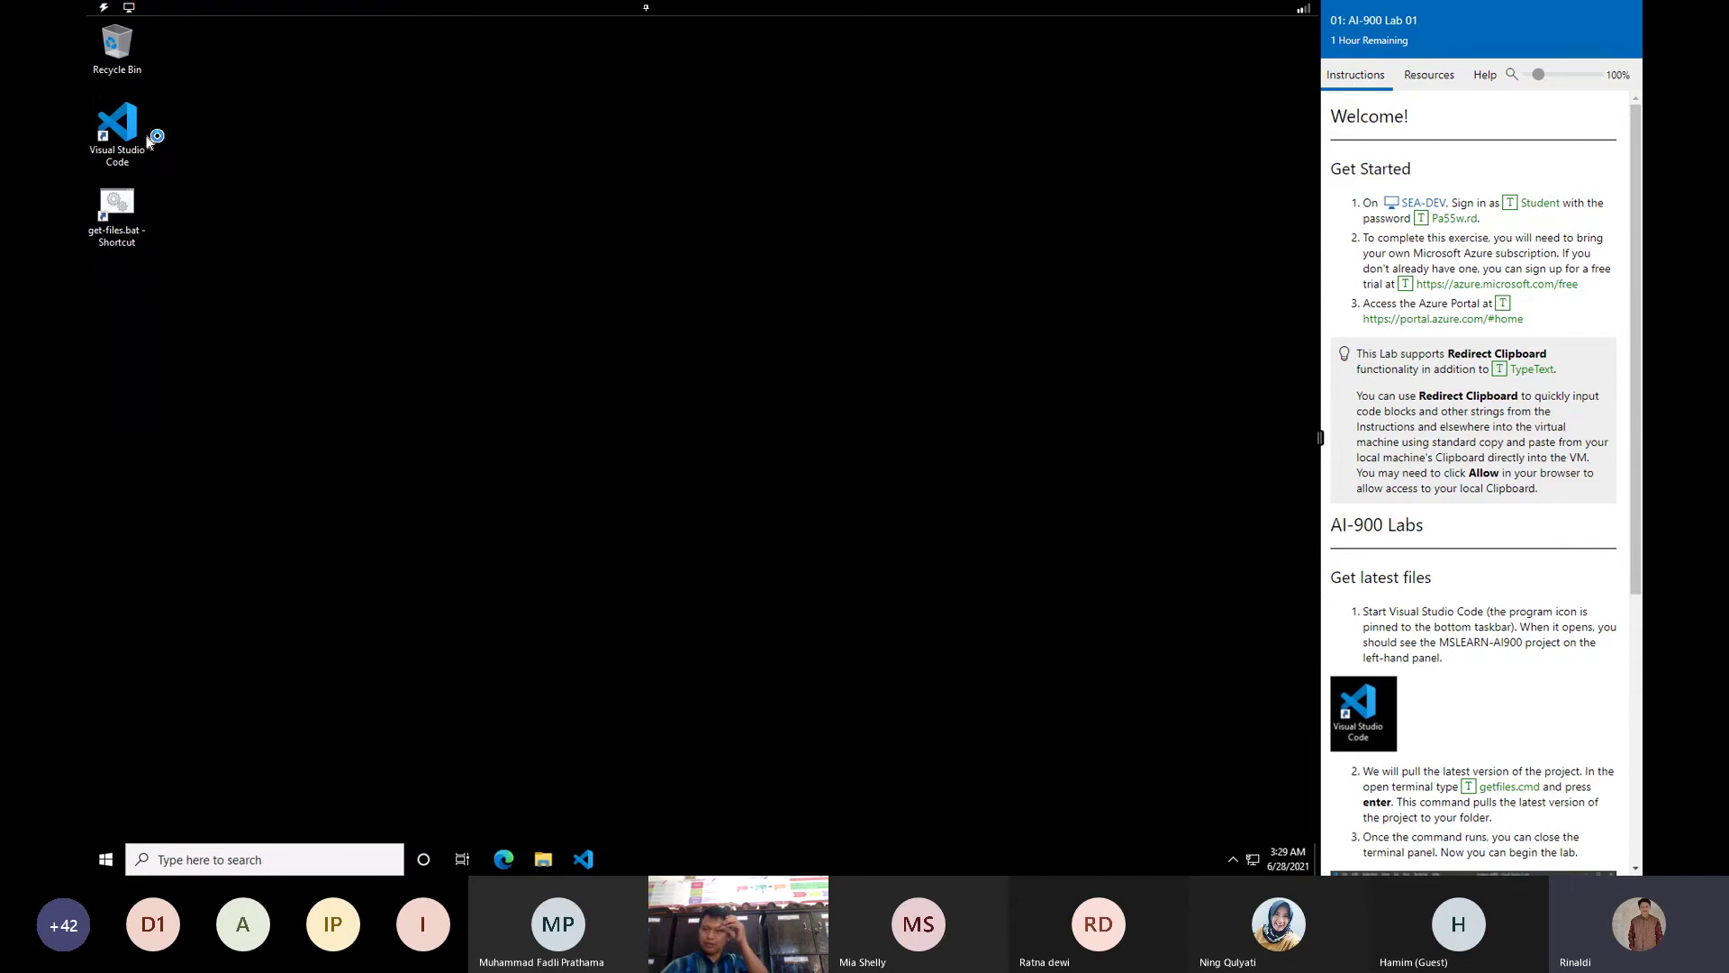
{"action": "scroll", "coordinate": [1348, 457], "scroll_direction": "down", "scroll_amount": 5}
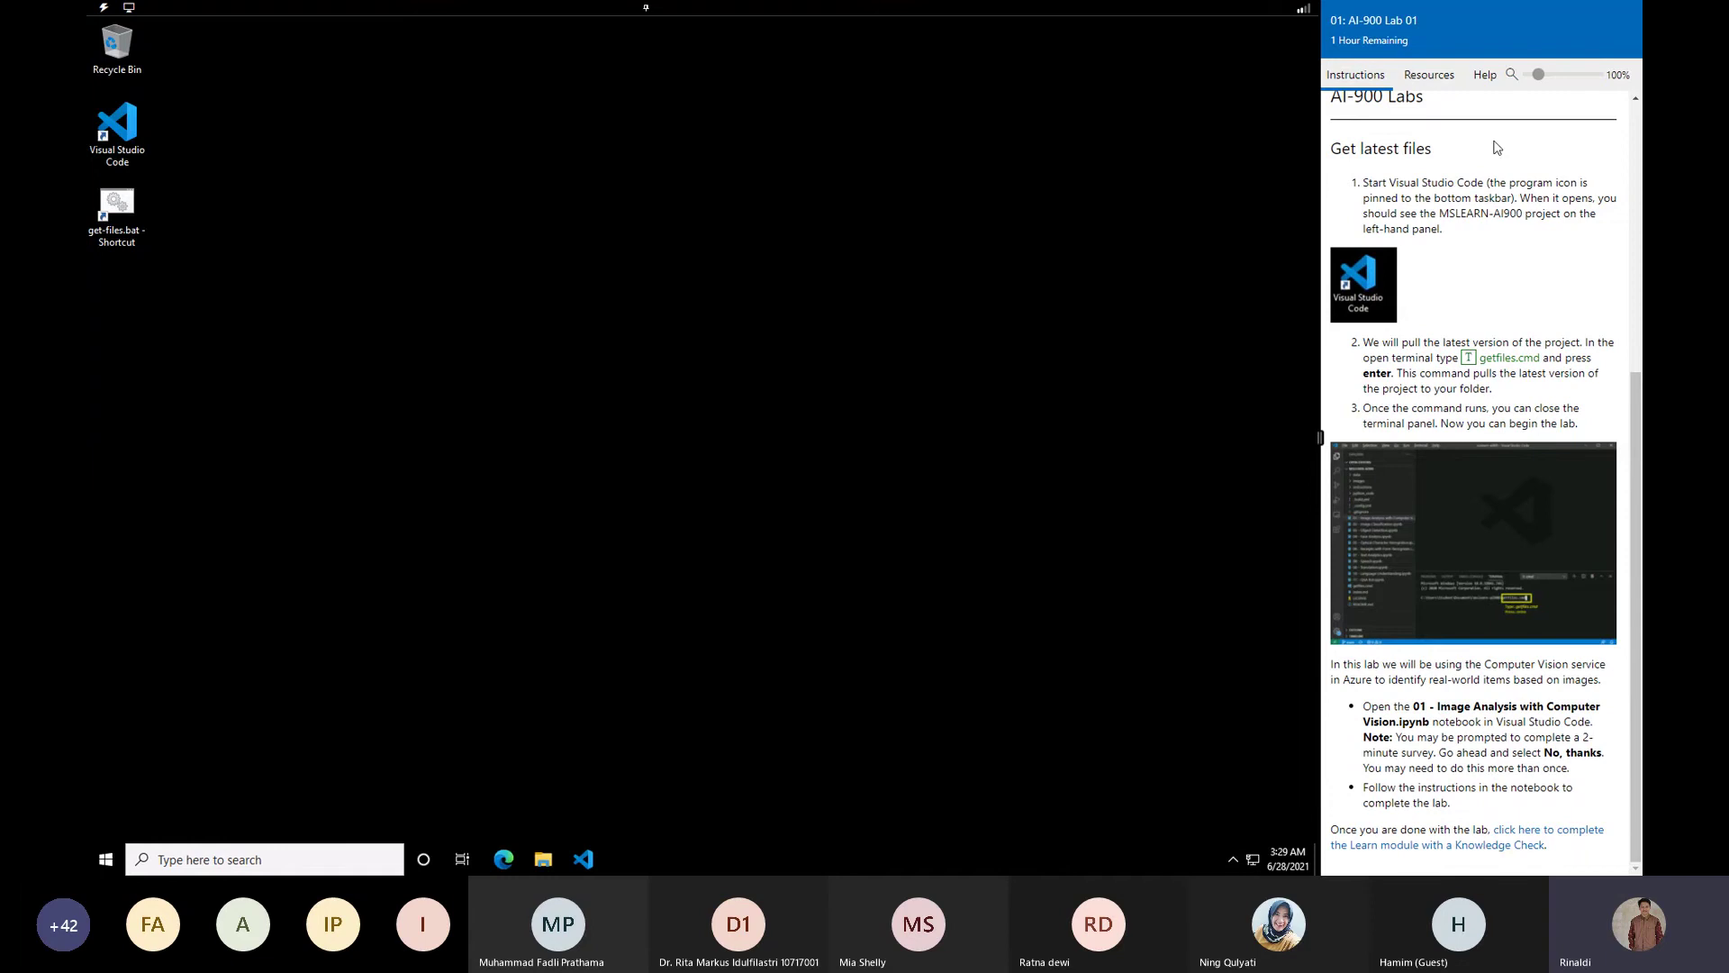
{"action": "left_click", "coordinate": [865, 57]}
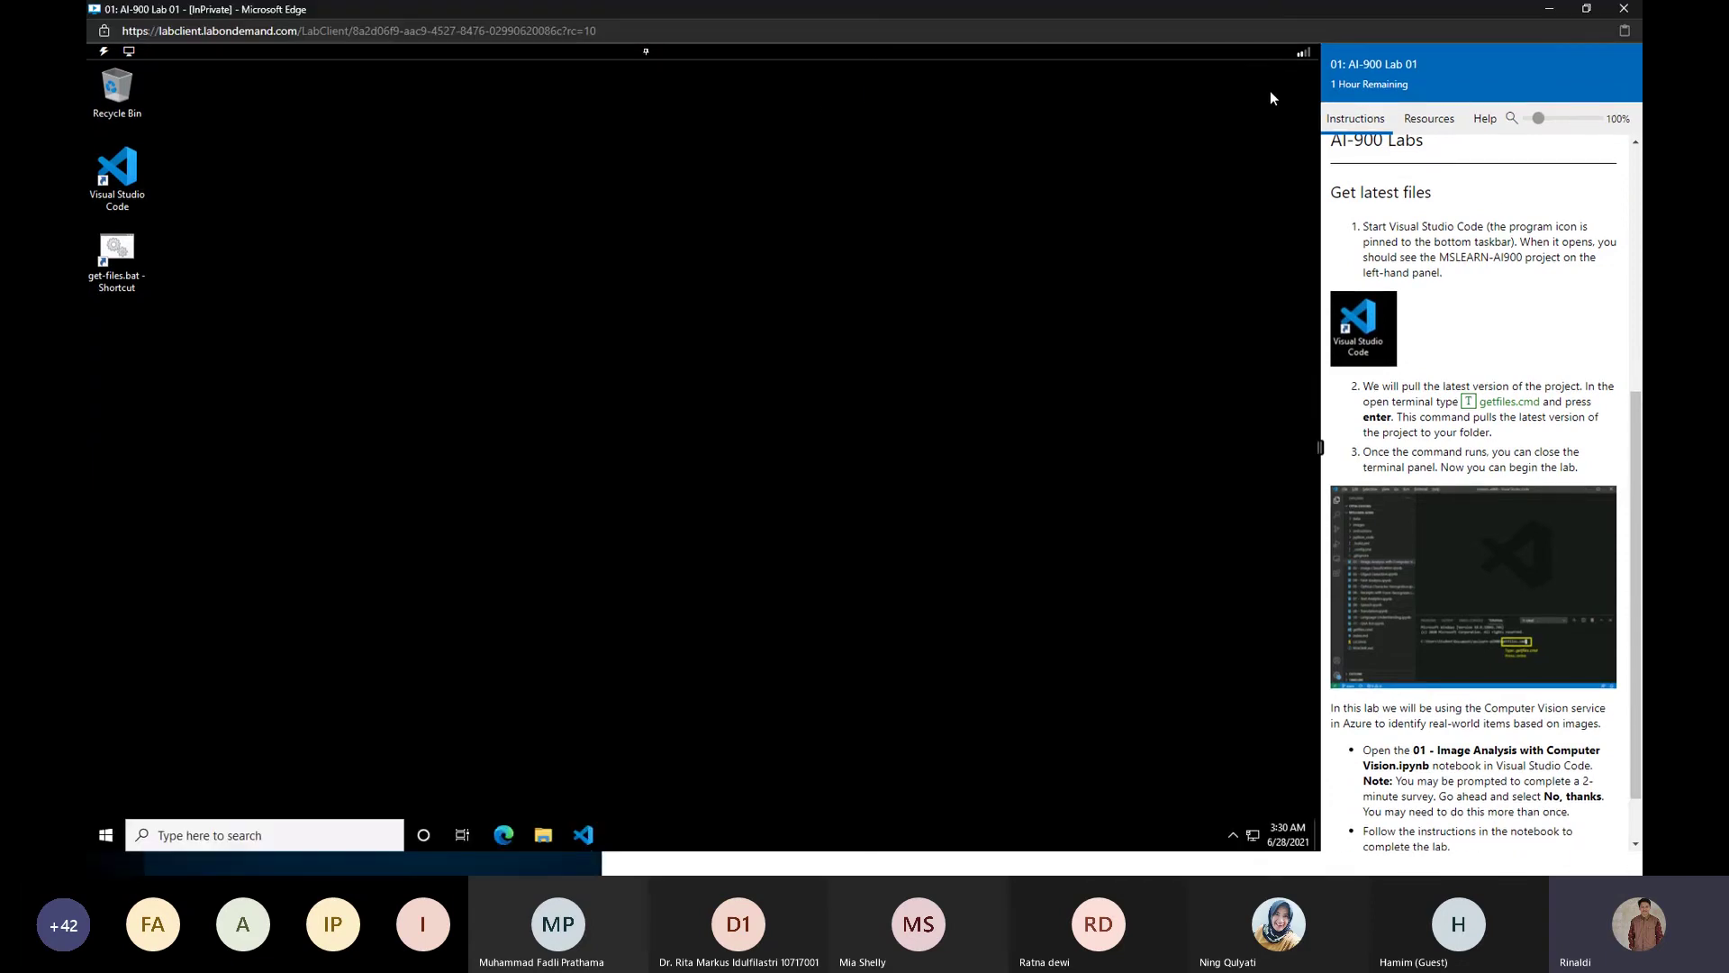
- Close the lab window, confirm Leave, and check the sandbox activated notice and time limit
{"action": "left_click", "coordinate": [1624, 8]}
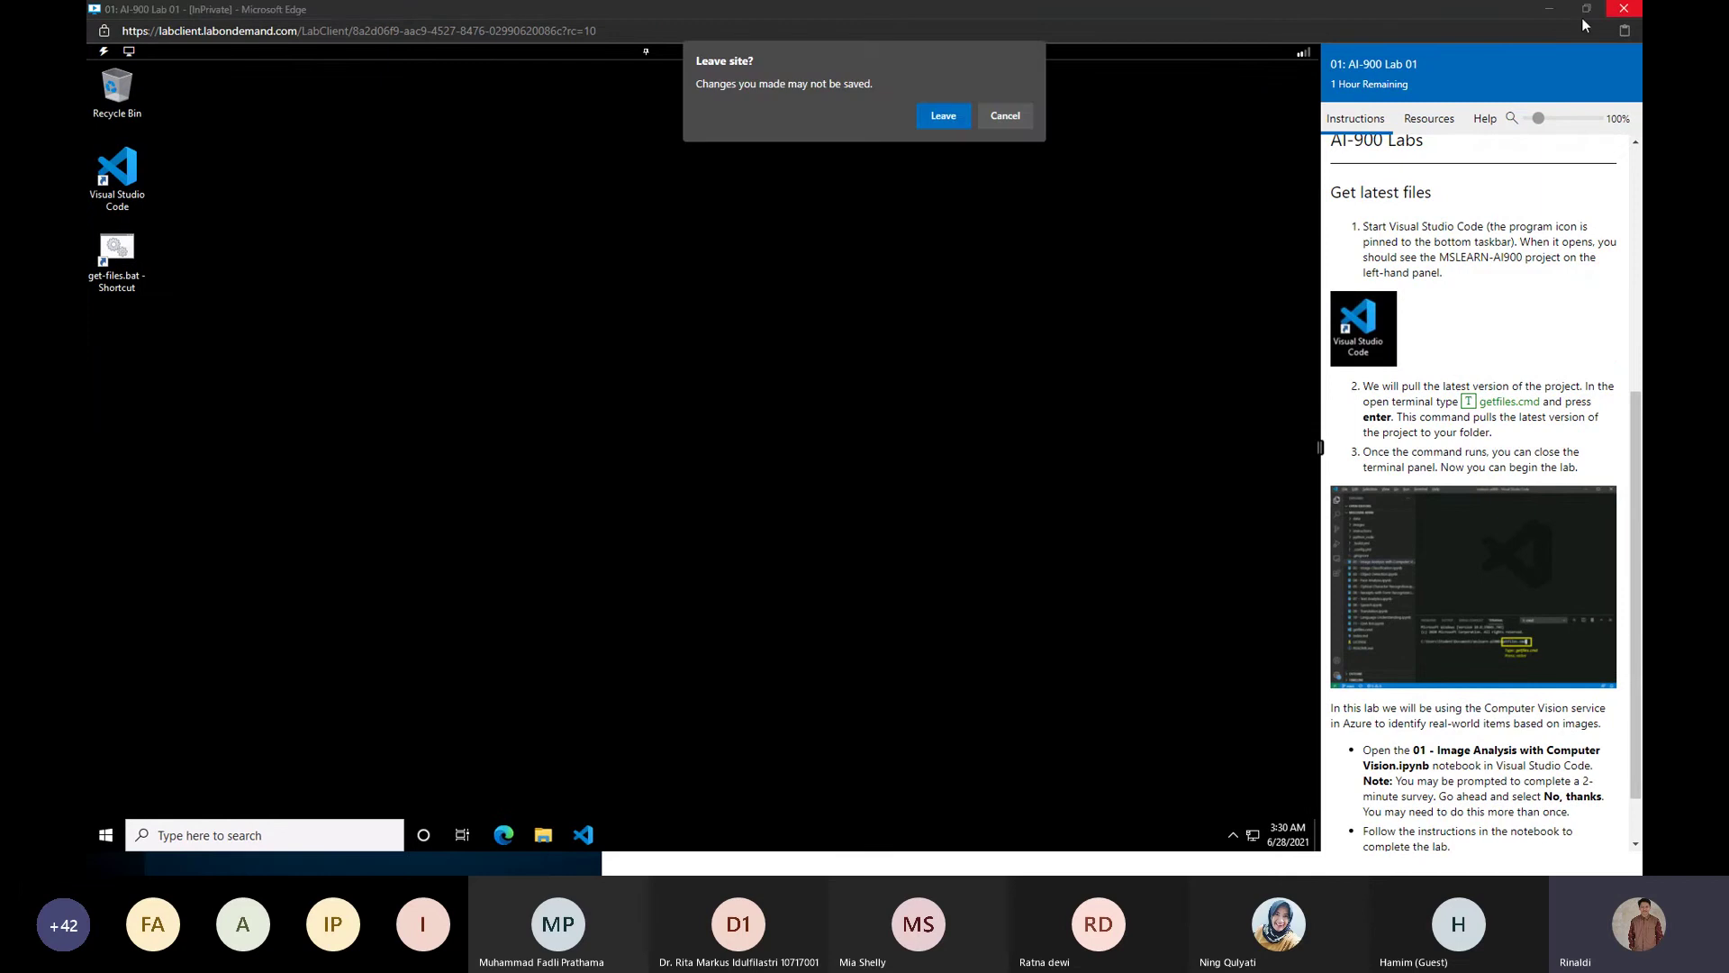
{"action": "left_click", "coordinate": [943, 114]}
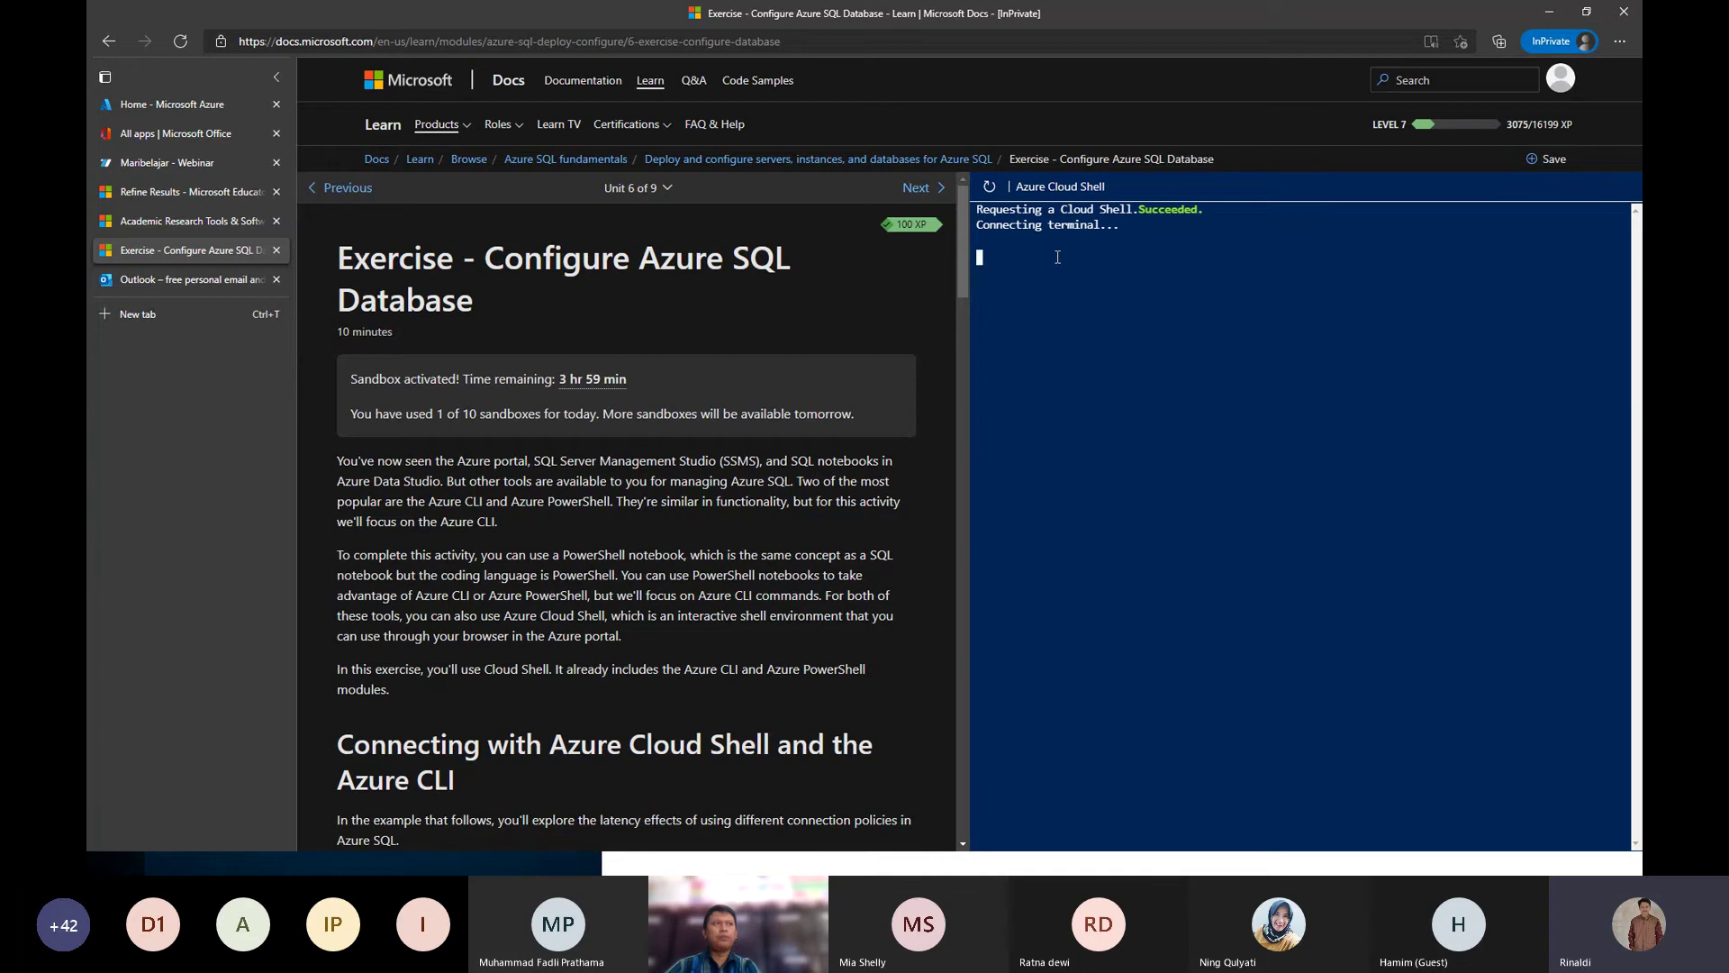
{"action": "scroll", "coordinate": [516, 375], "scroll_direction": "down", "scroll_amount": 1}
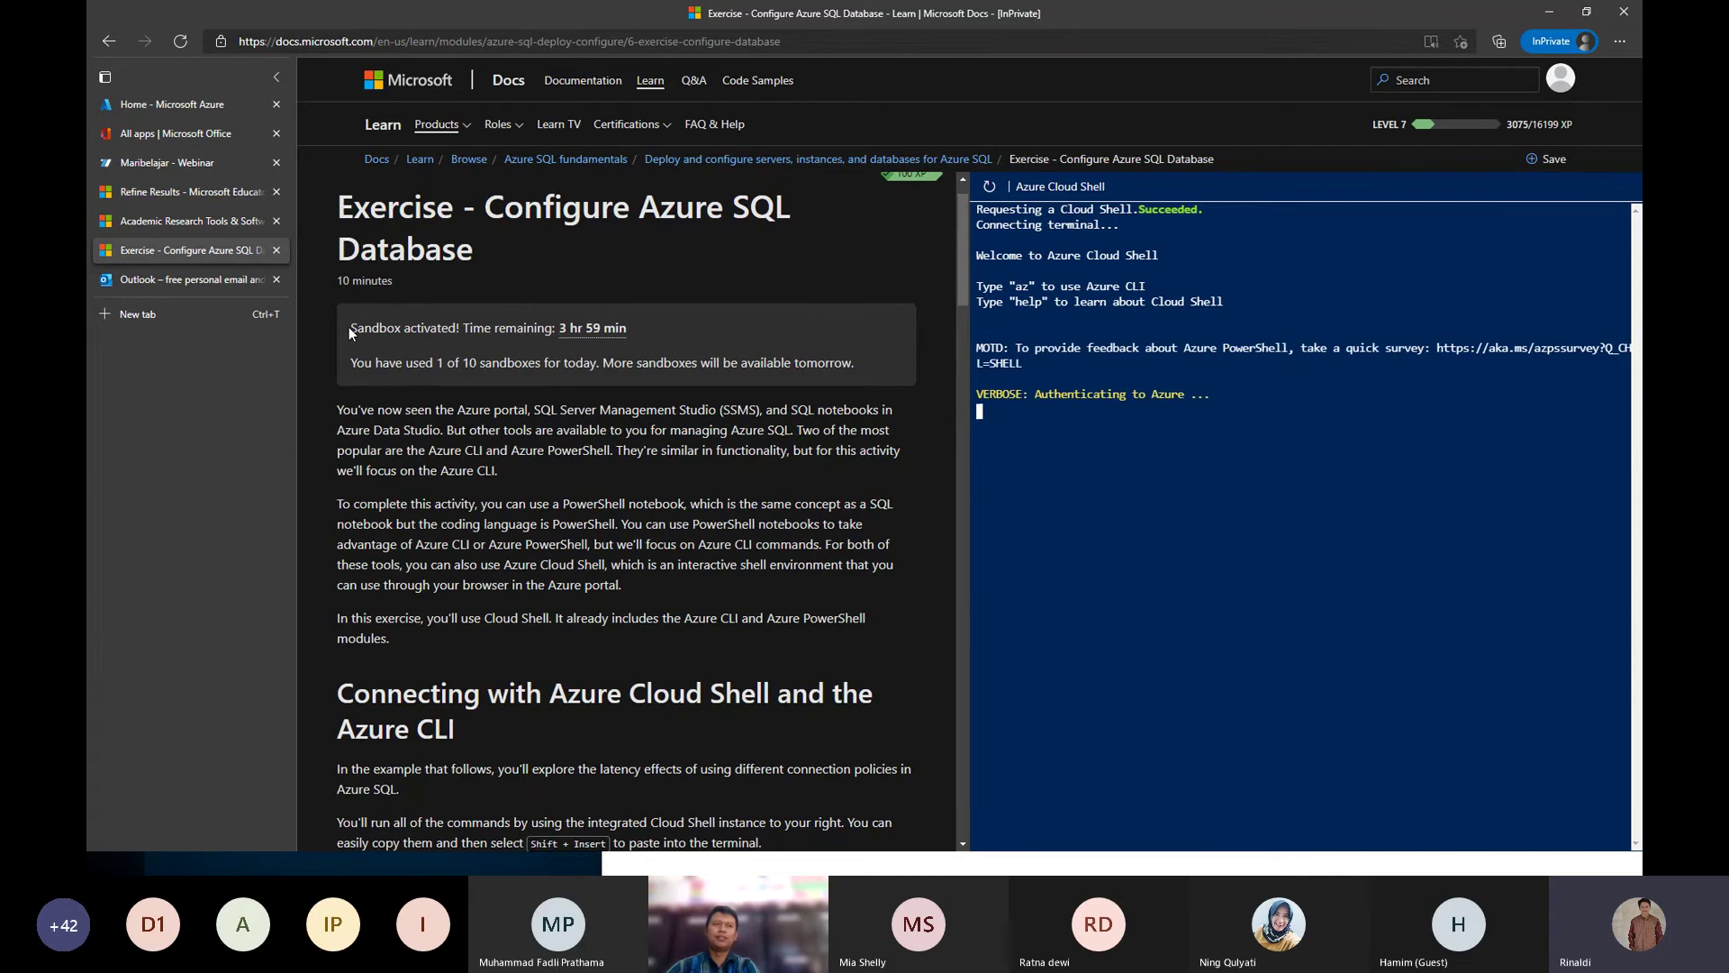
{"action": "left_click_drag", "start_coordinate": [351, 326], "coordinate": [589, 337]}
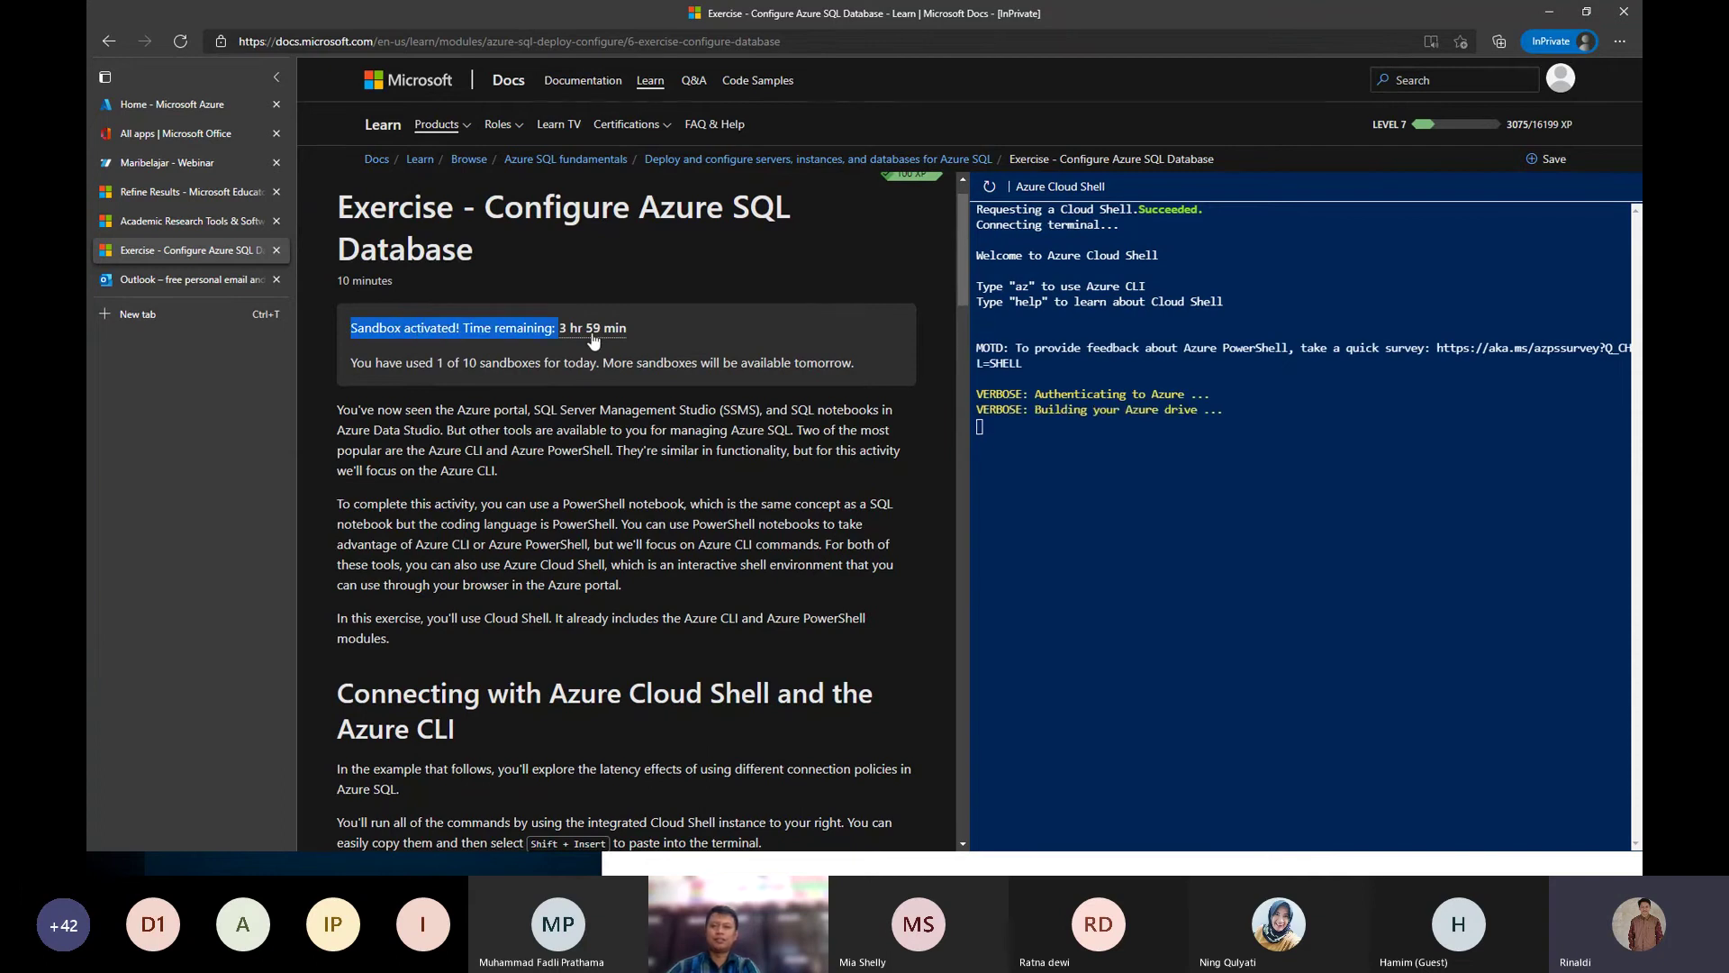
{"action": "left_click", "coordinate": [585, 337]}
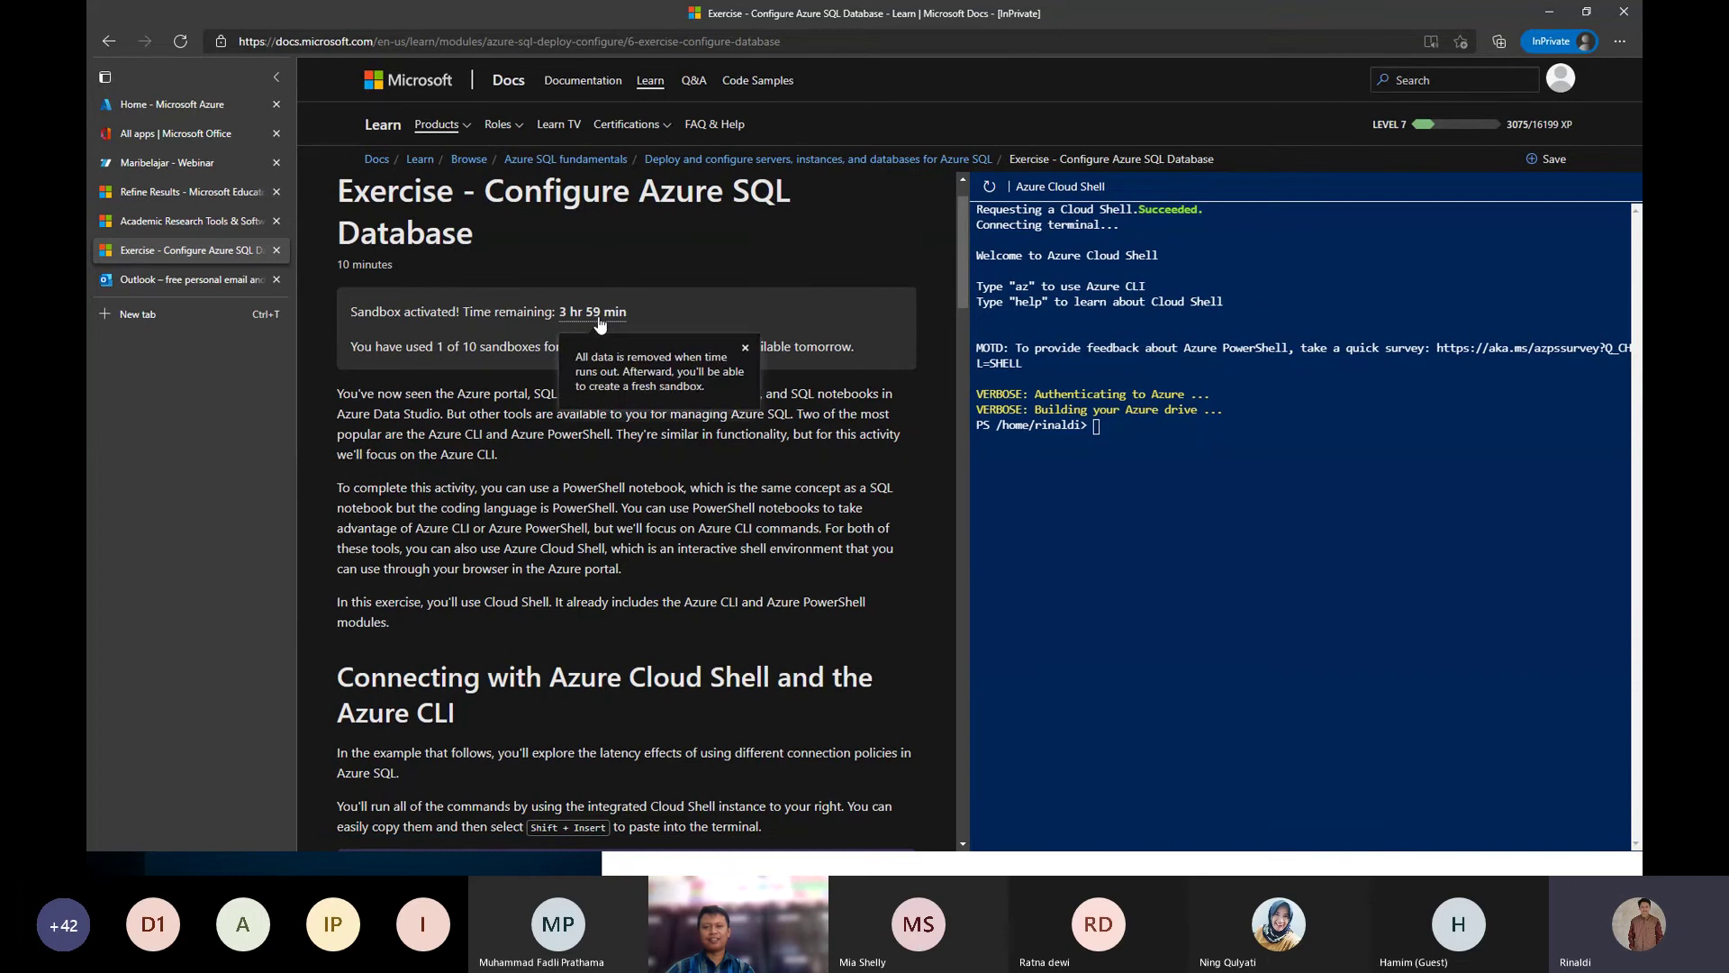
- Read through the exercise steps, highlighting 'CLI', and focus the Cloud Shell terminal
{"action": "scroll", "coordinate": [603, 322], "scroll_direction": "down", "scroll_amount": 2}
{"action": "scroll", "coordinate": [599, 317], "scroll_direction": "down", "scroll_amount": 1}
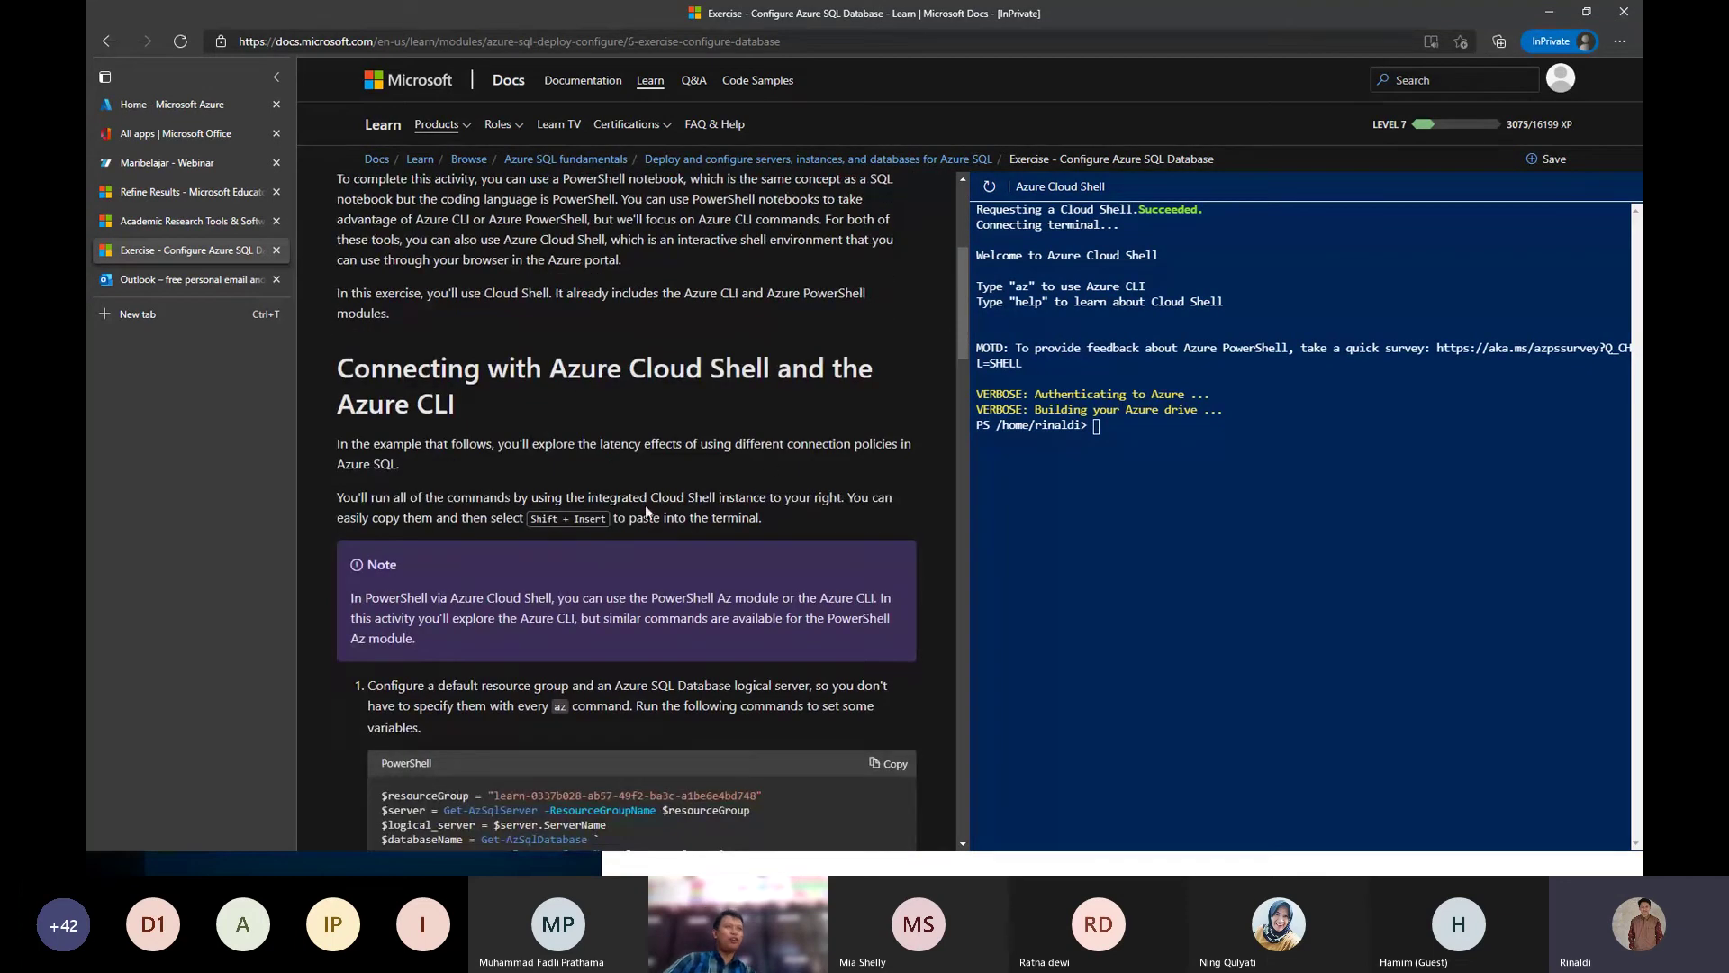
{"action": "scroll", "coordinate": [645, 510], "scroll_direction": "down", "scroll_amount": 1}
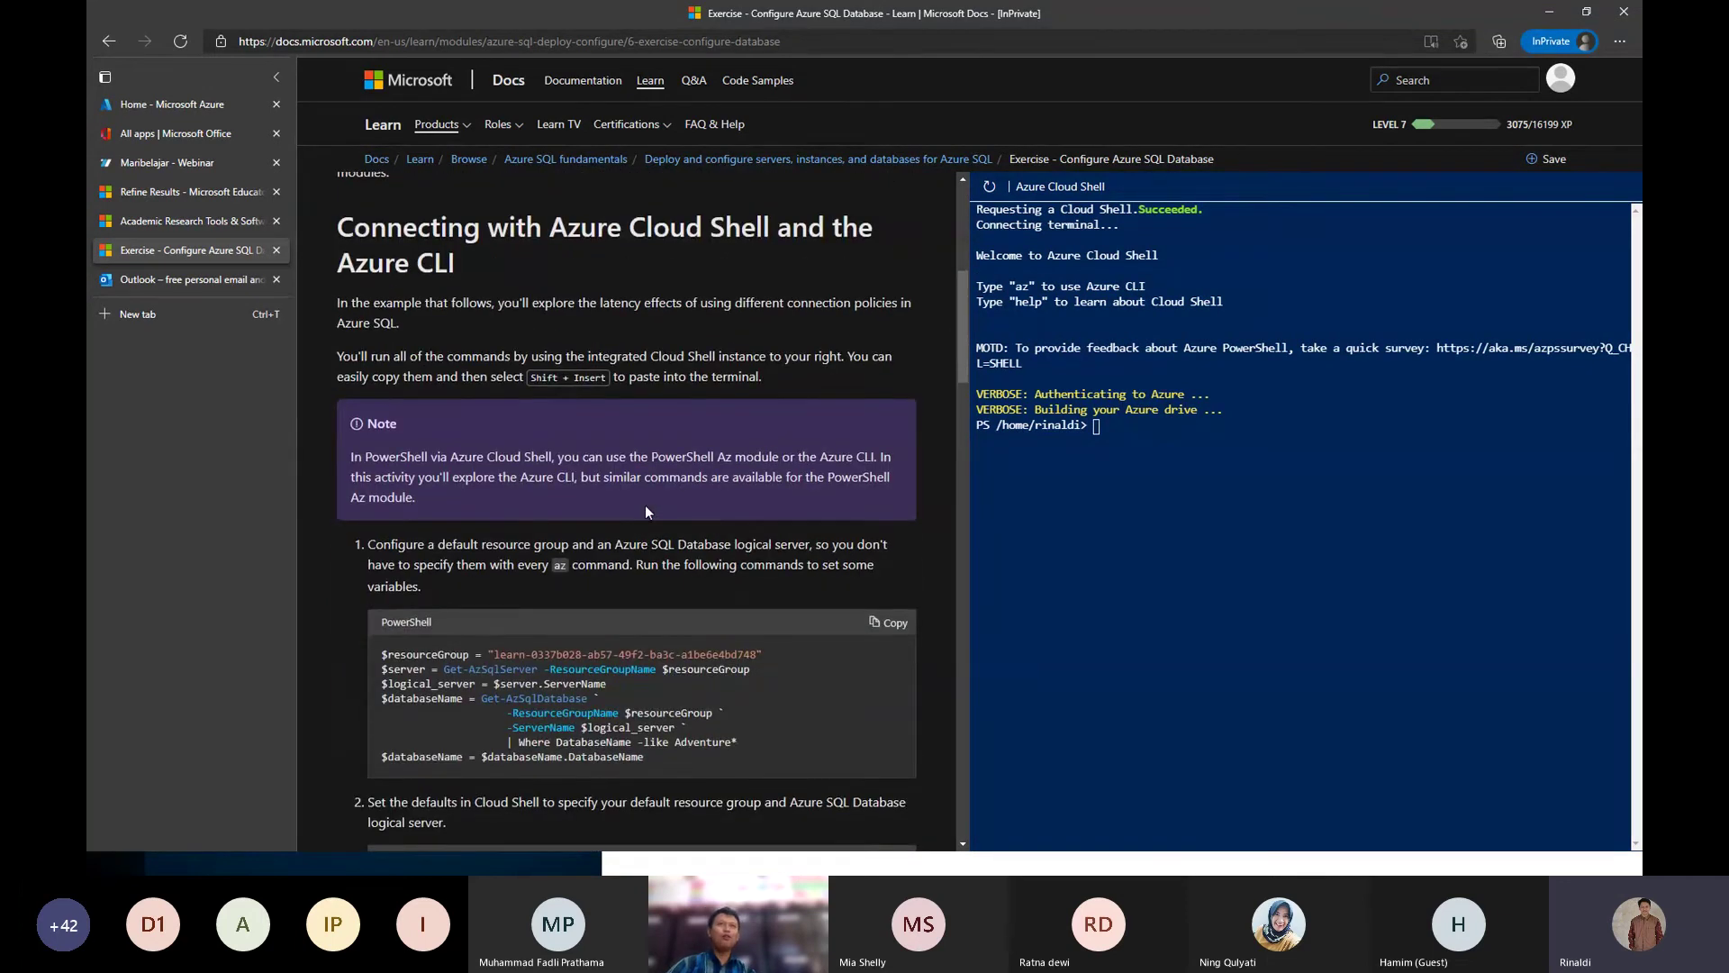
{"action": "scroll", "coordinate": [645, 512], "scroll_direction": "up", "scroll_amount": 4}
{"action": "scroll", "coordinate": [645, 506], "scroll_direction": "down", "scroll_amount": 1}
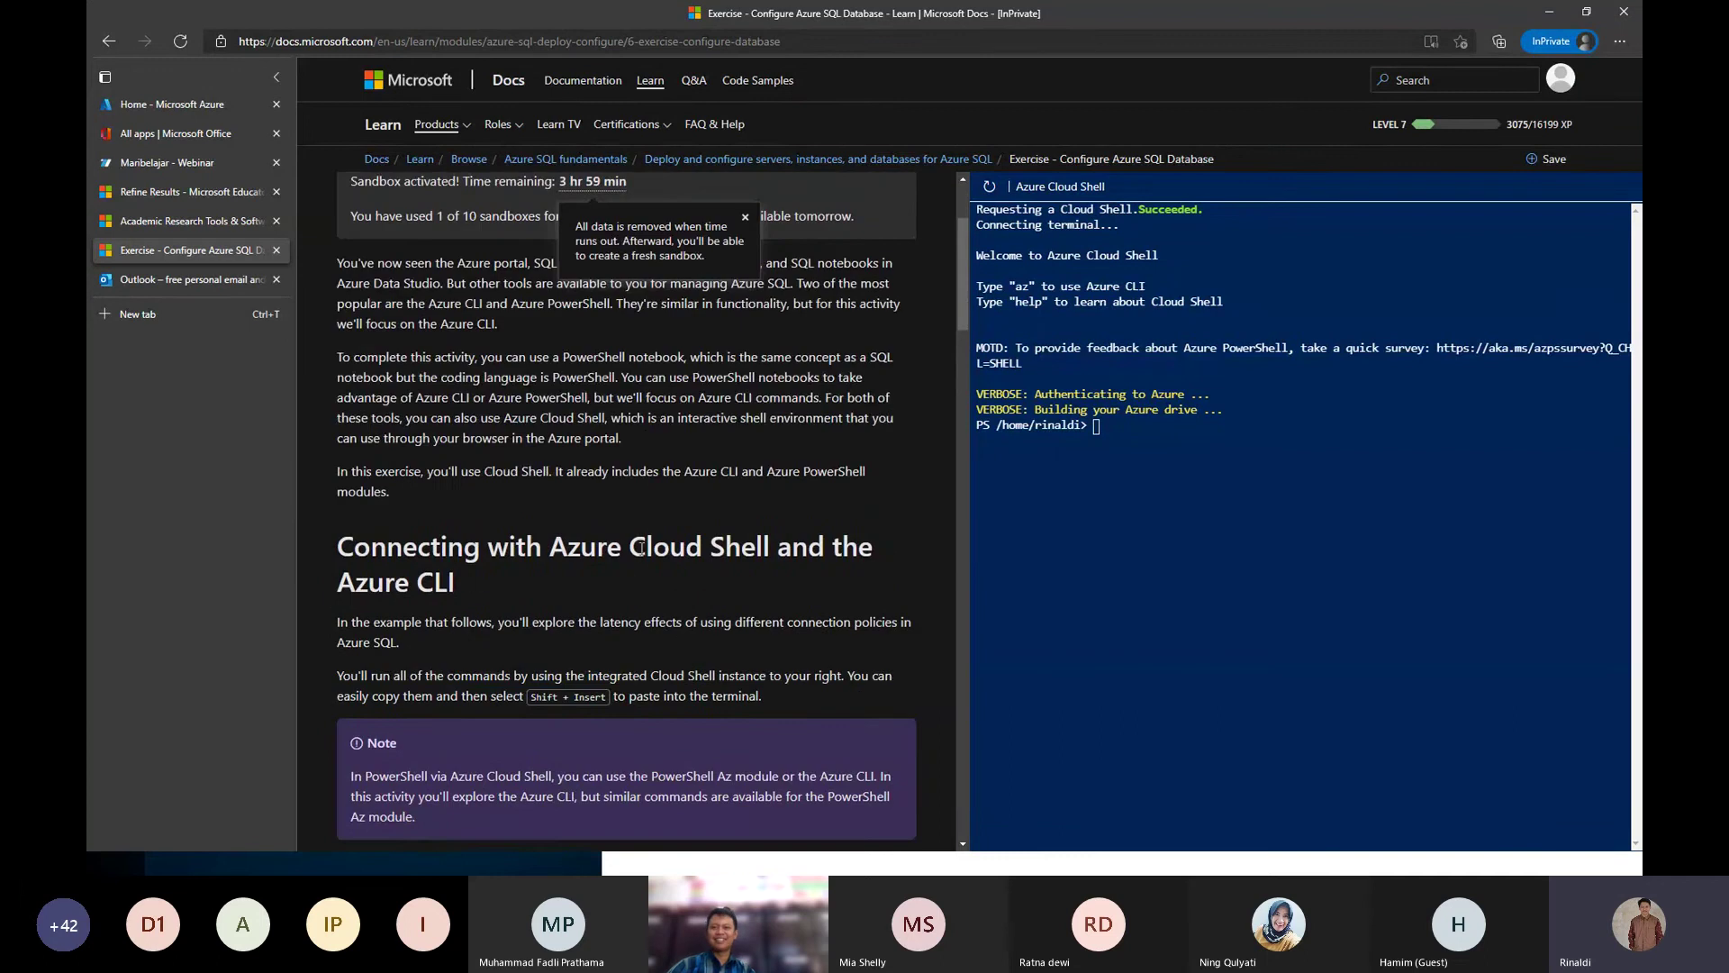
{"action": "scroll", "coordinate": [637, 548], "scroll_direction": "down", "scroll_amount": 3}
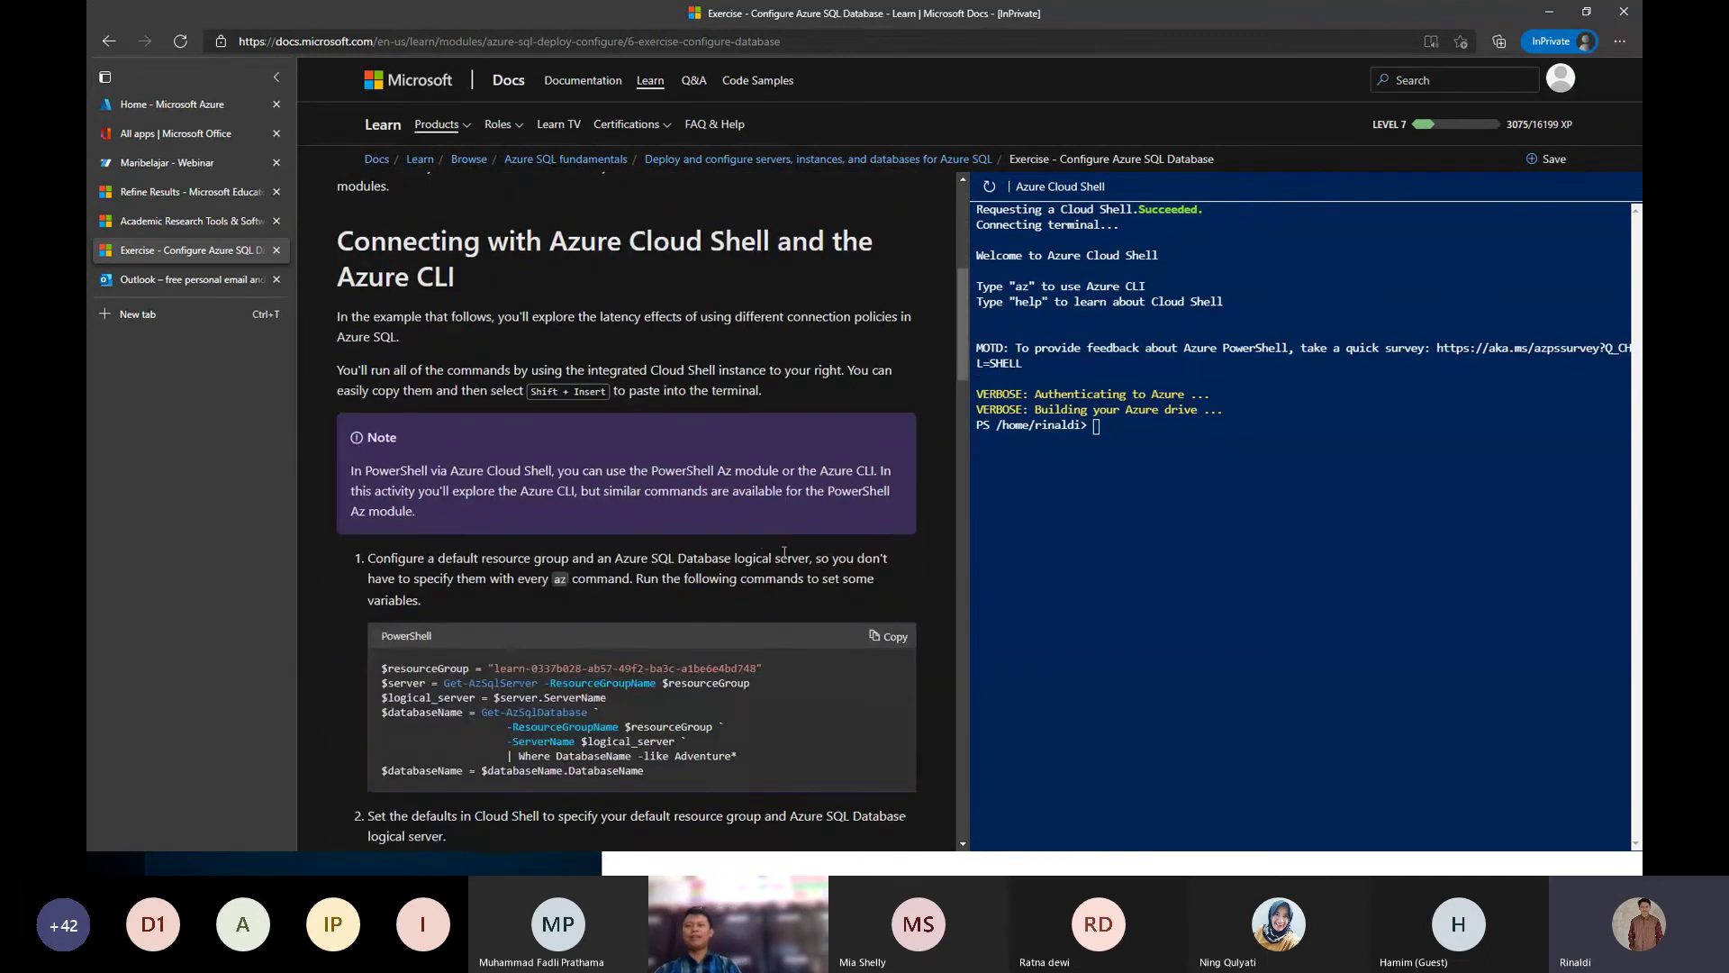
{"action": "double_click", "coordinate": [422, 275]}
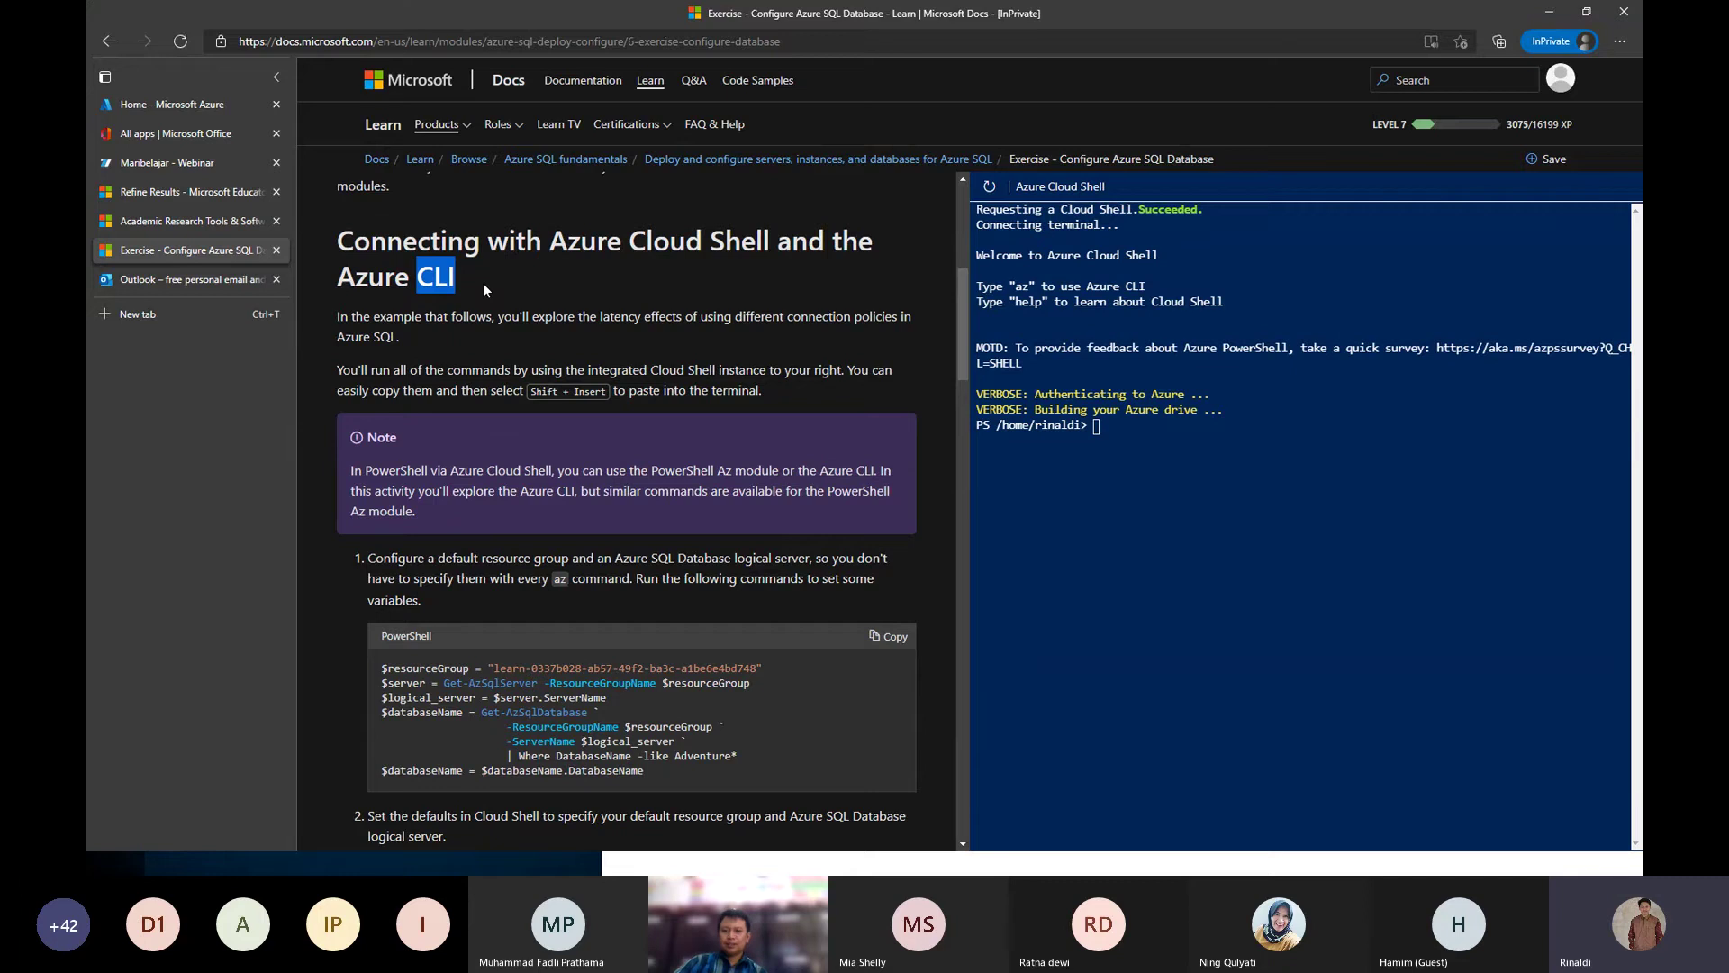
{"action": "scroll", "coordinate": [476, 479], "scroll_direction": "down", "scroll_amount": 2}
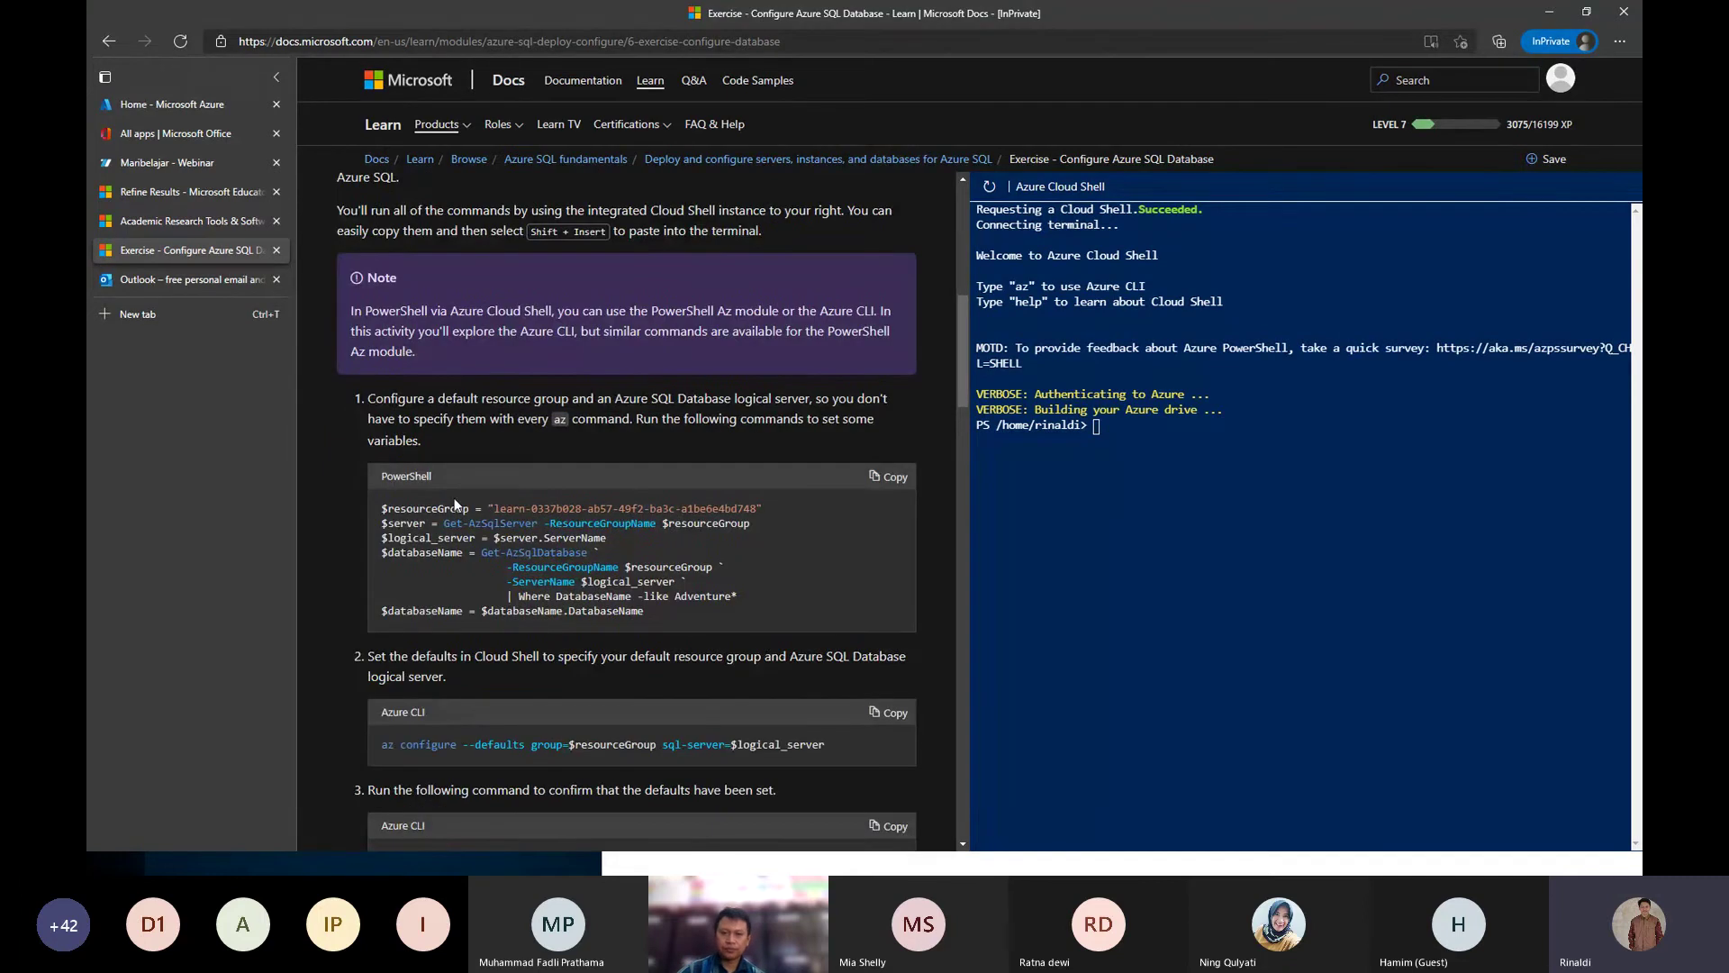
{"action": "scroll", "coordinate": [455, 505], "scroll_direction": "down", "scroll_amount": 1}
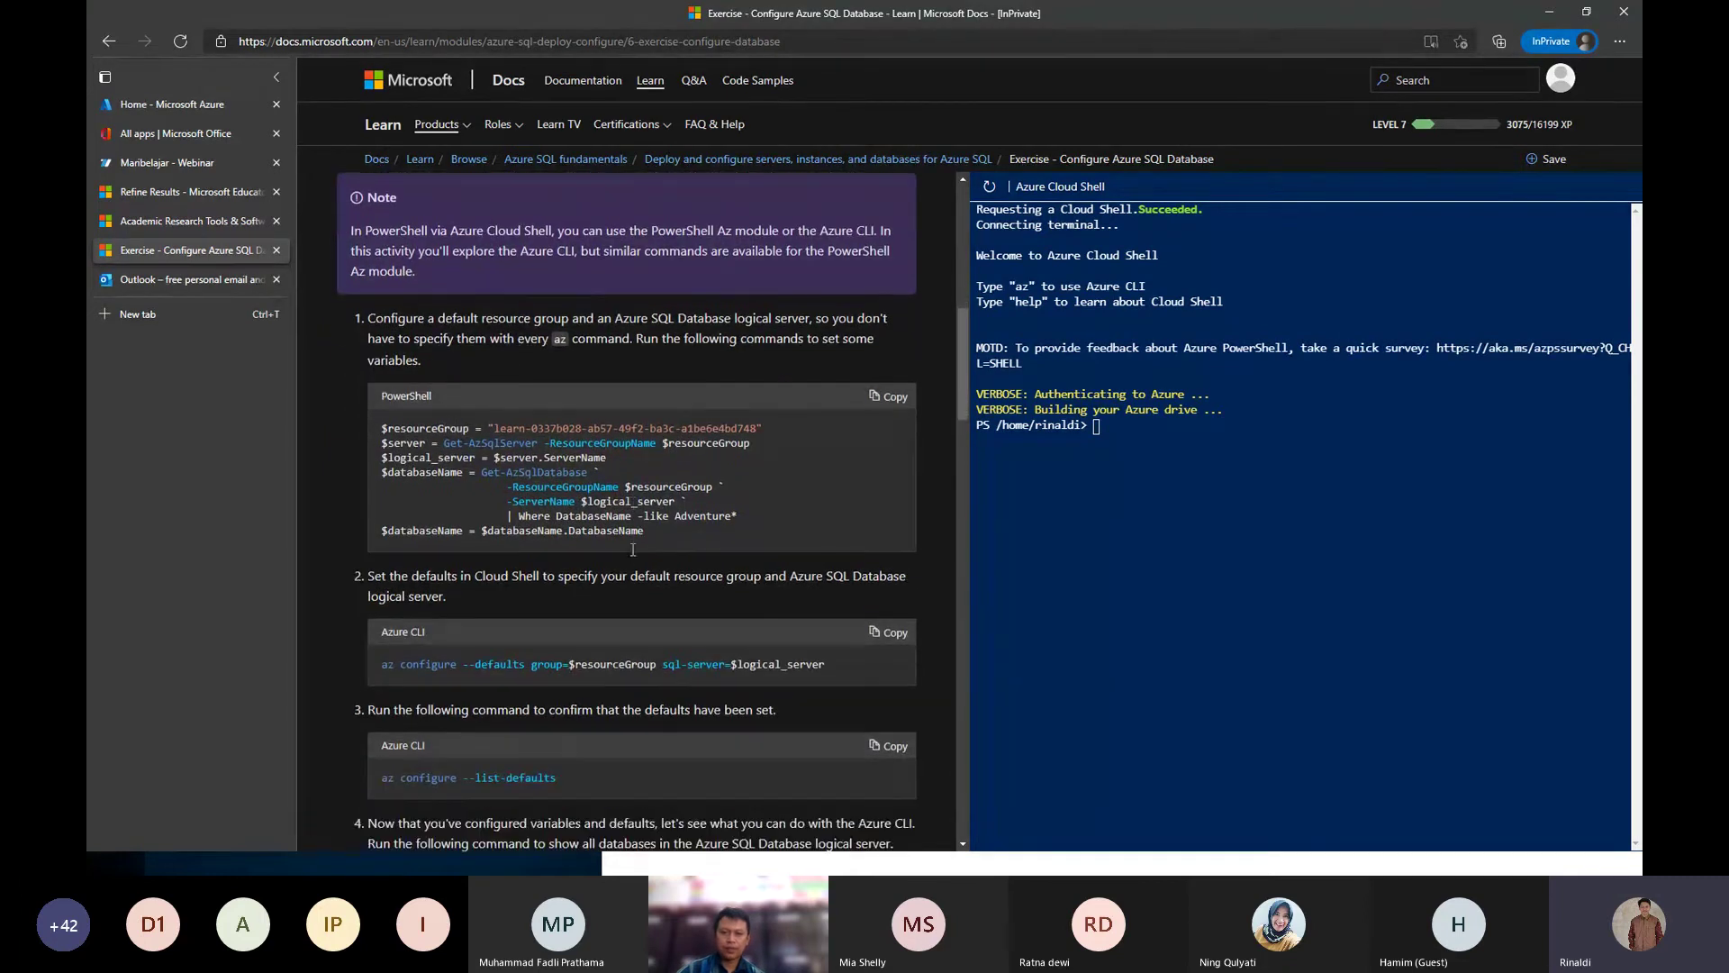
{"action": "left_click", "coordinate": [1127, 419]}
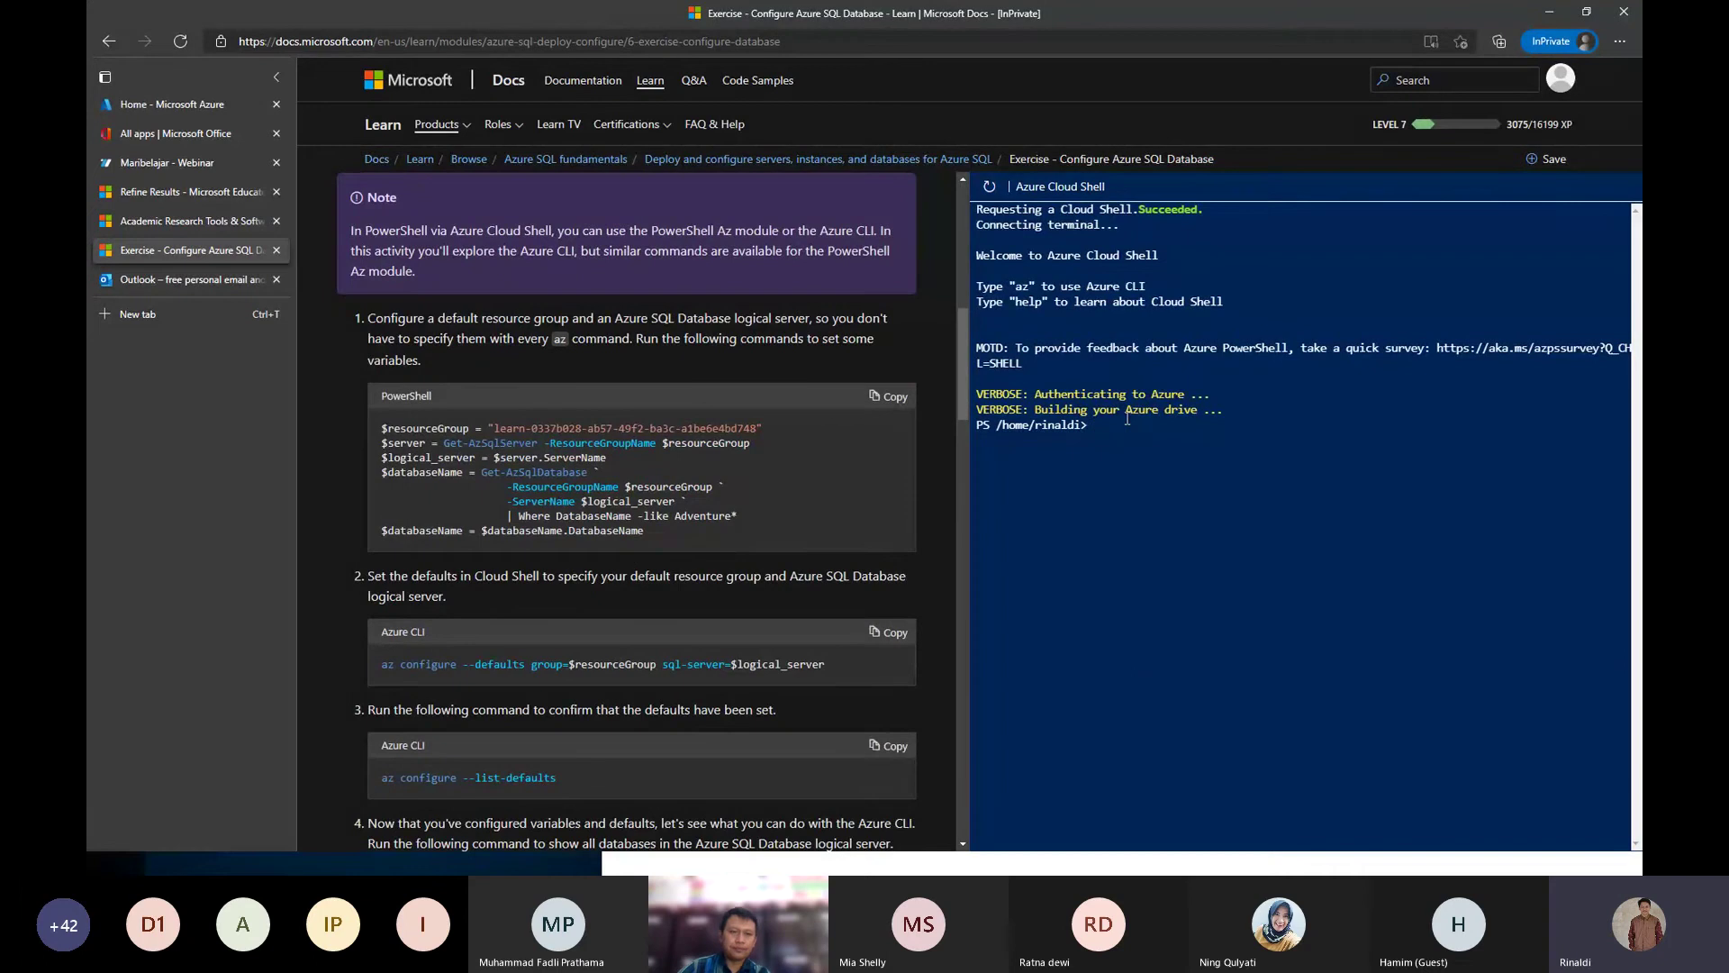
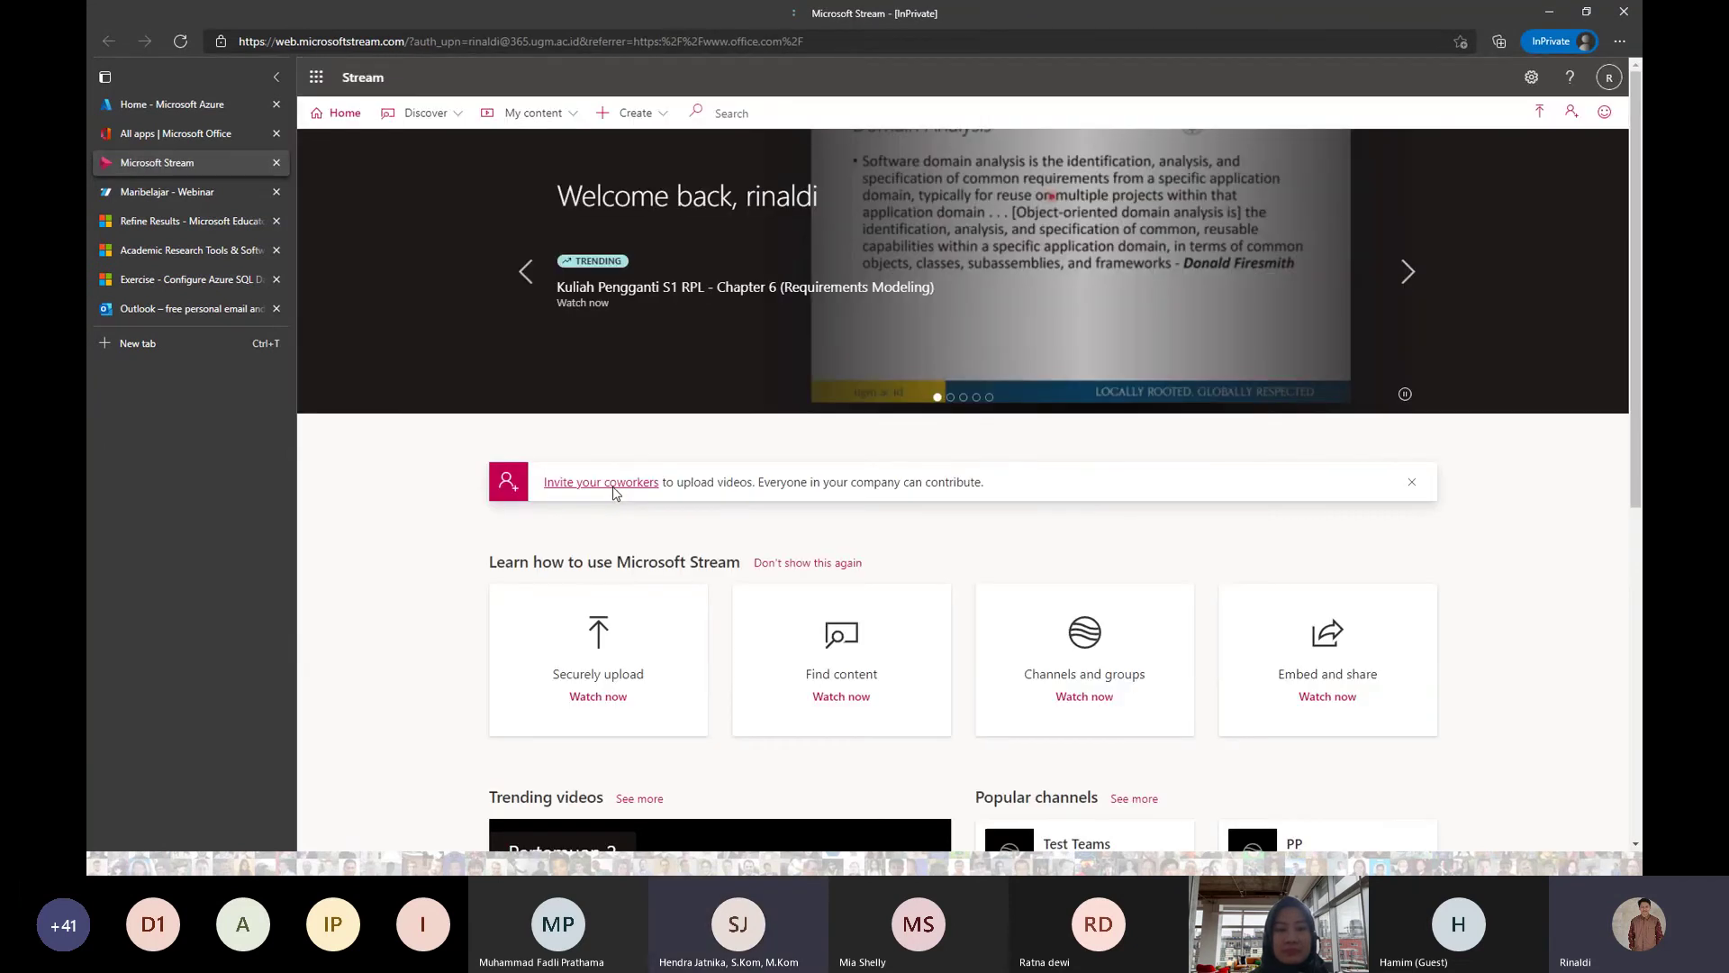
- Scroll through Stream's trending videos and channels, then switch to the 'Home - Microsoft Azure' tab
{"action": "scroll", "coordinate": [695, 430], "scroll_direction": "down", "scroll_amount": 3}
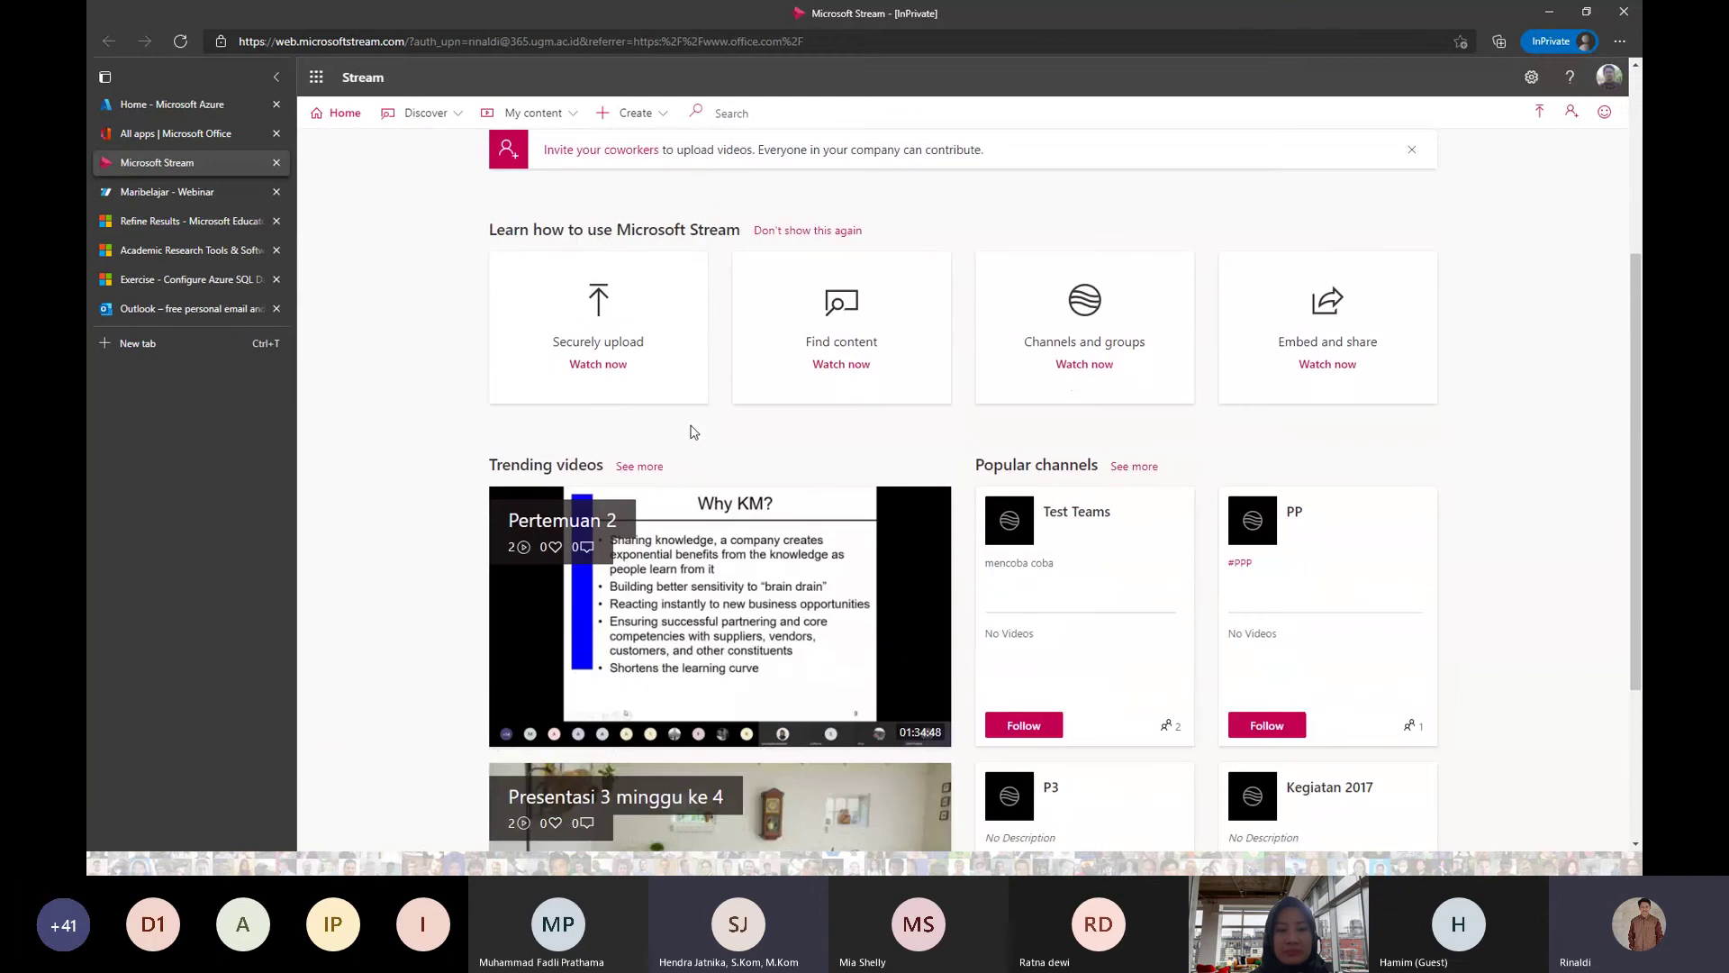
{"action": "scroll", "coordinate": [695, 432], "scroll_direction": "down", "scroll_amount": 2}
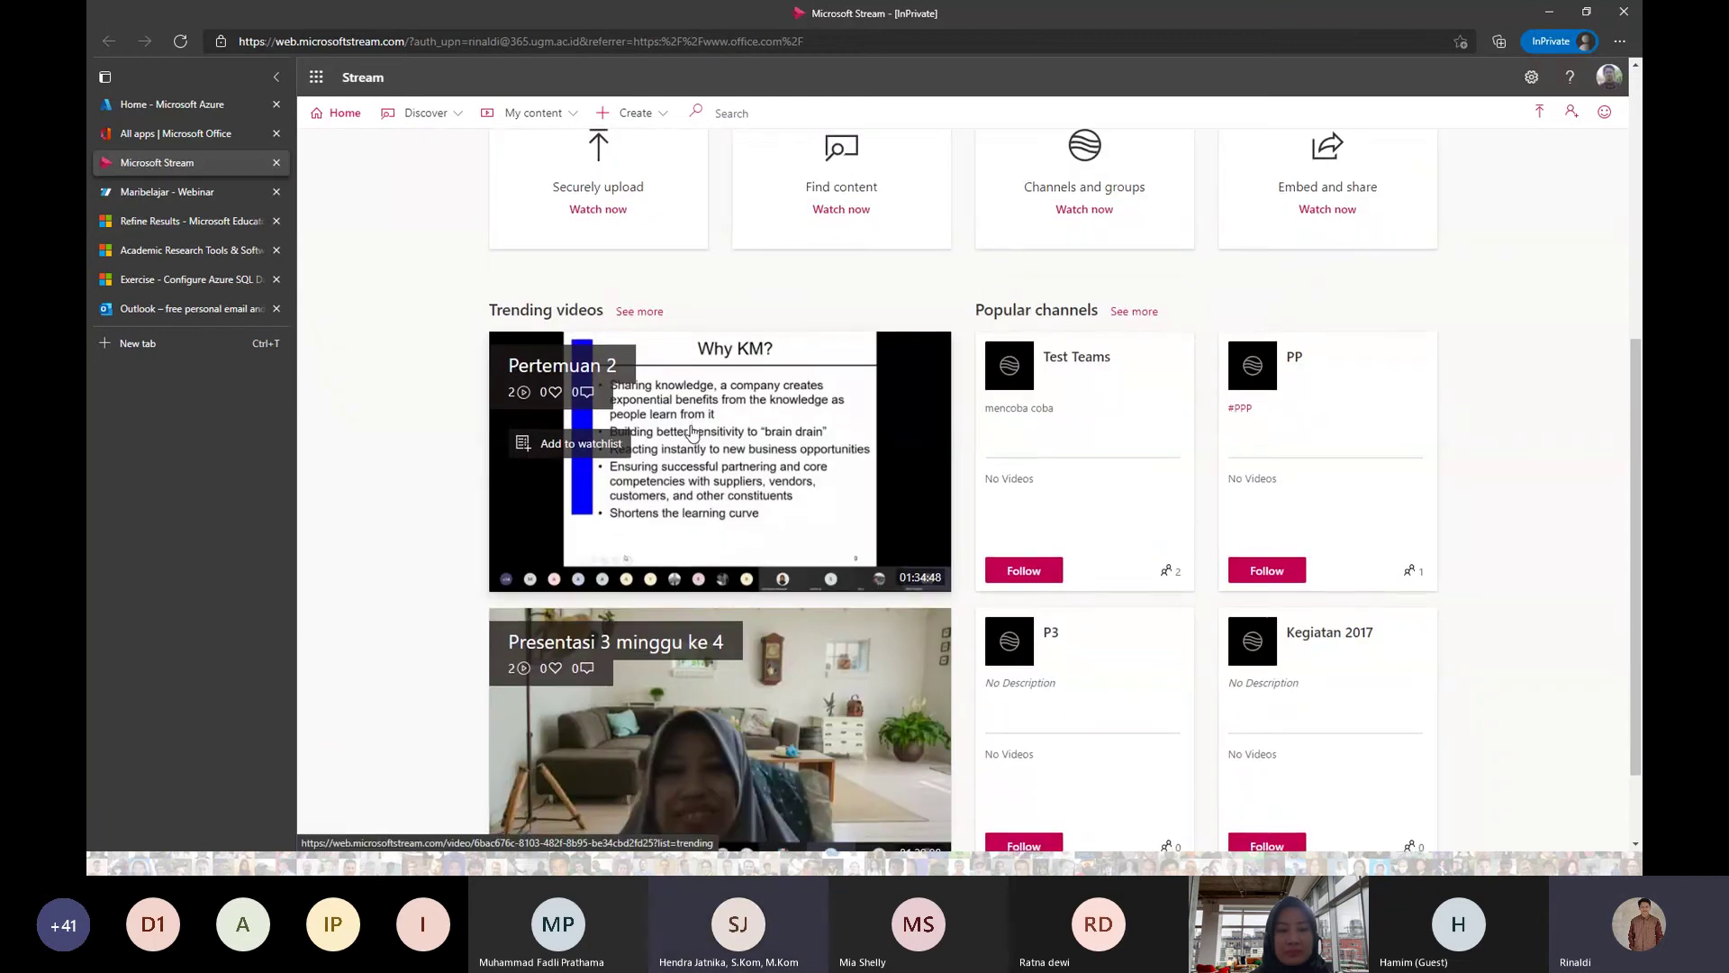
{"action": "scroll", "coordinate": [695, 432], "scroll_direction": "down", "scroll_amount": 1}
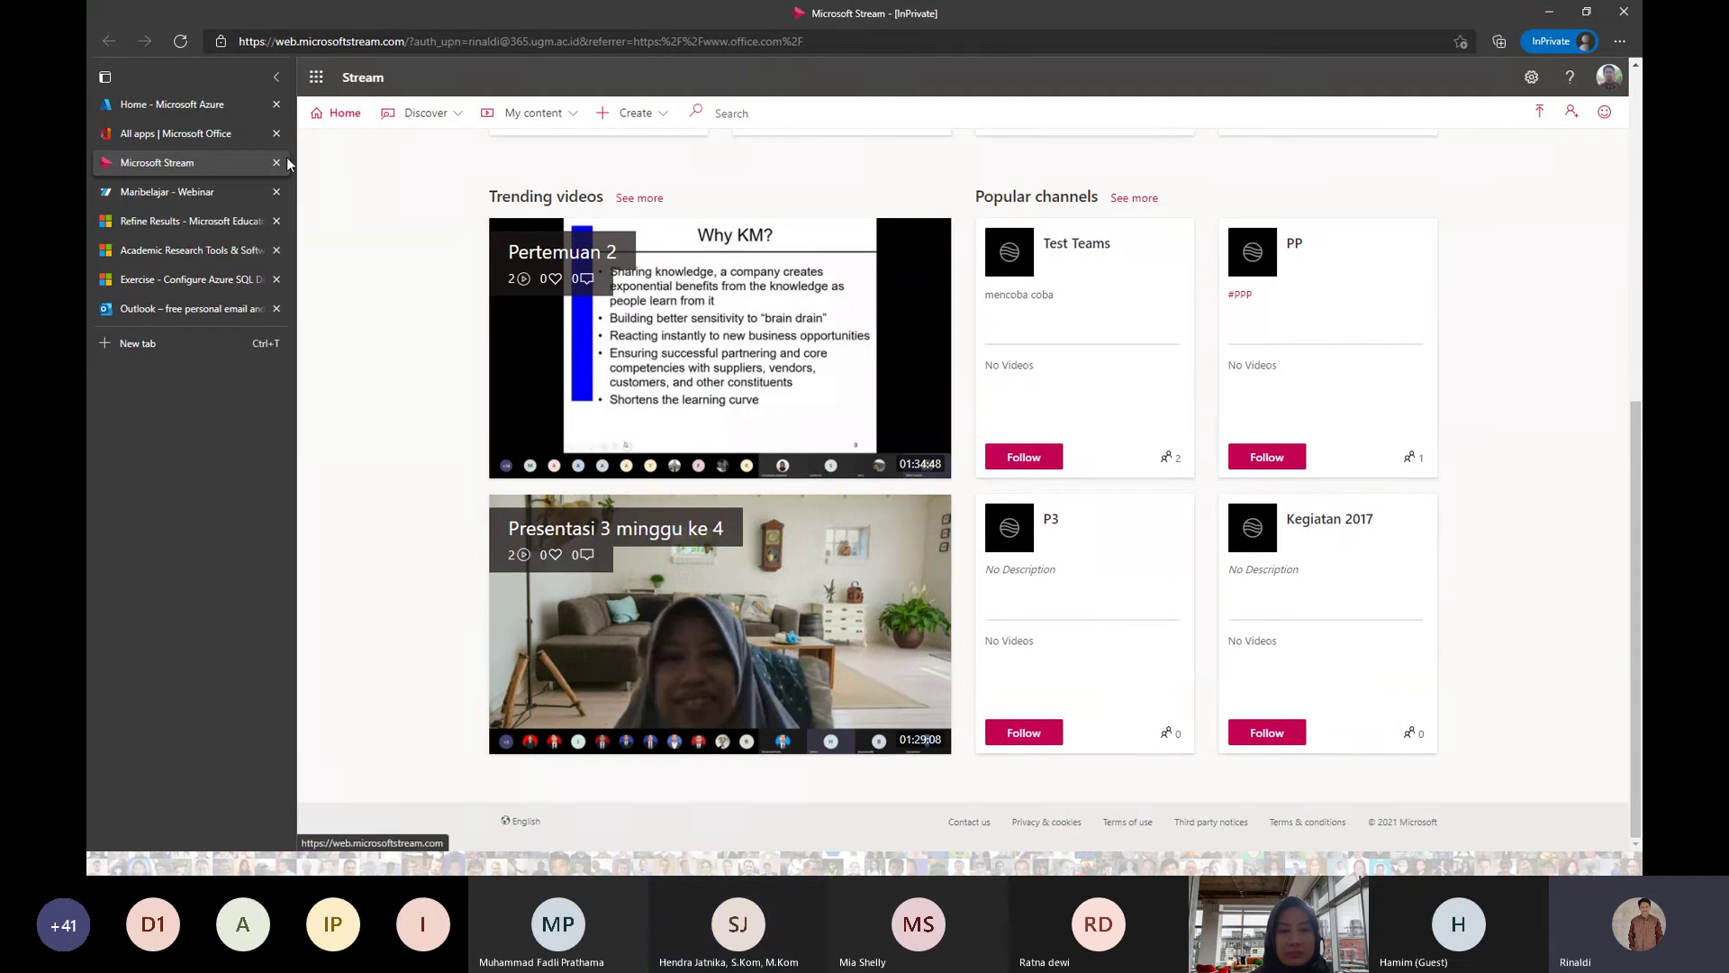
{"action": "left_click", "coordinate": [159, 107]}
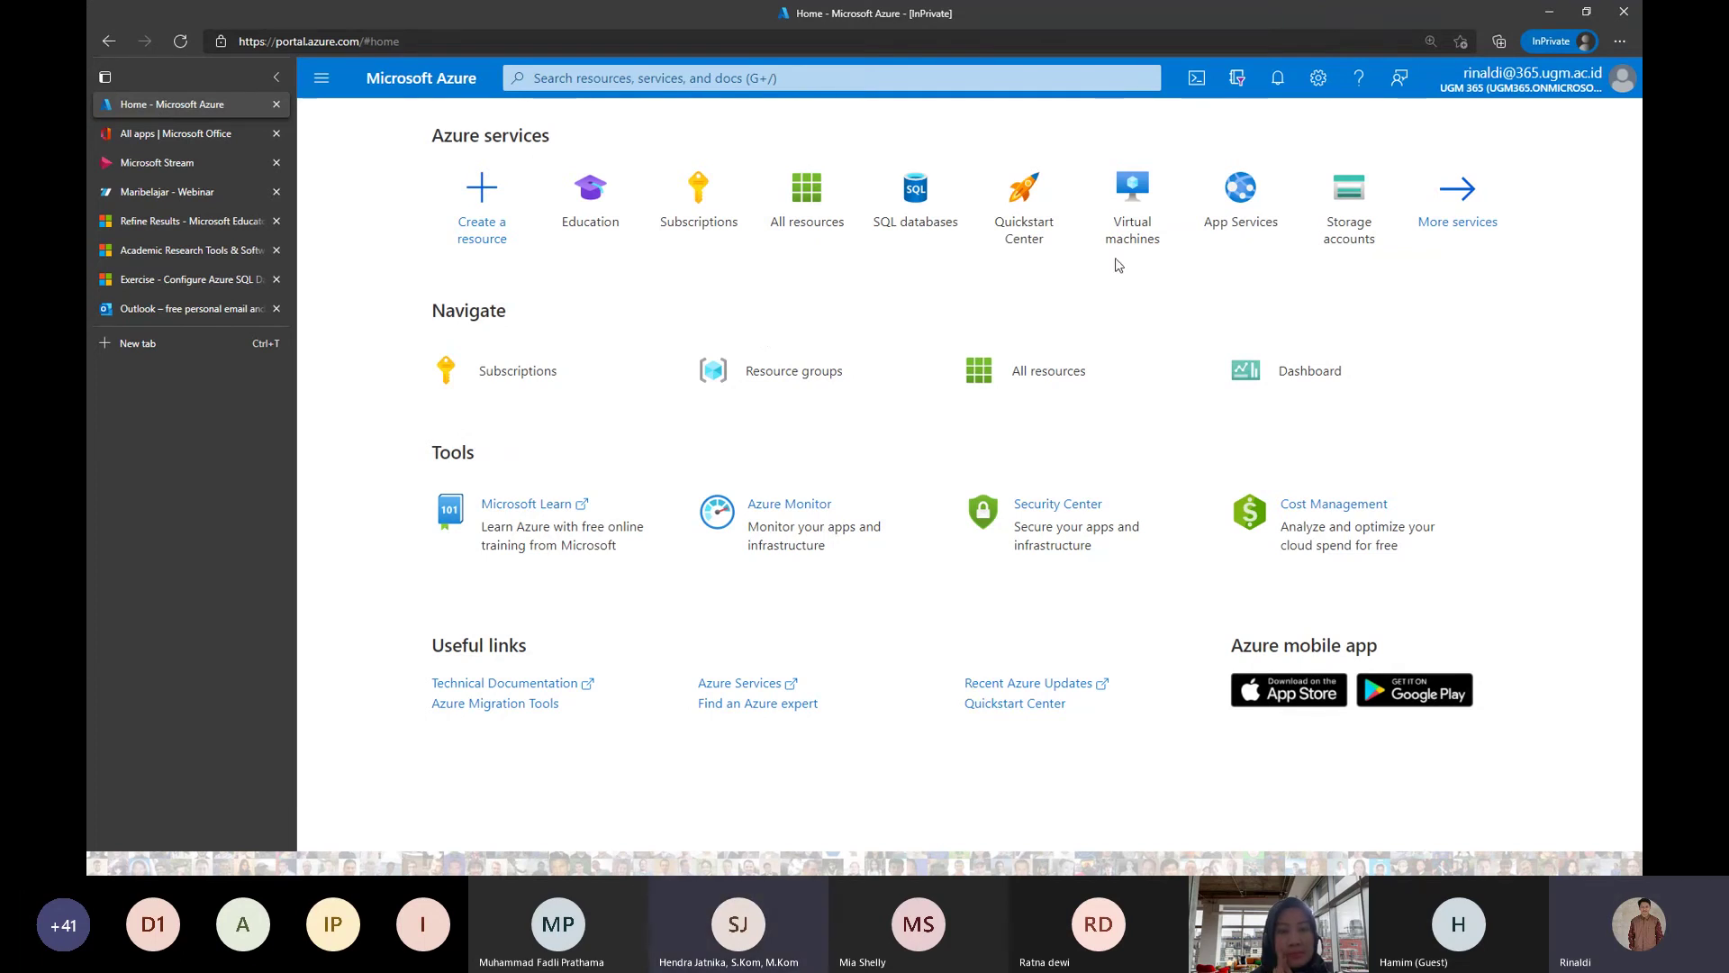
- Open the All services list from Azure Home, then finish on the Microsoft Stream tab
{"action": "left_click", "coordinate": [1466, 202]}
{"action": "mouse_move", "coordinate": [866, 257]}
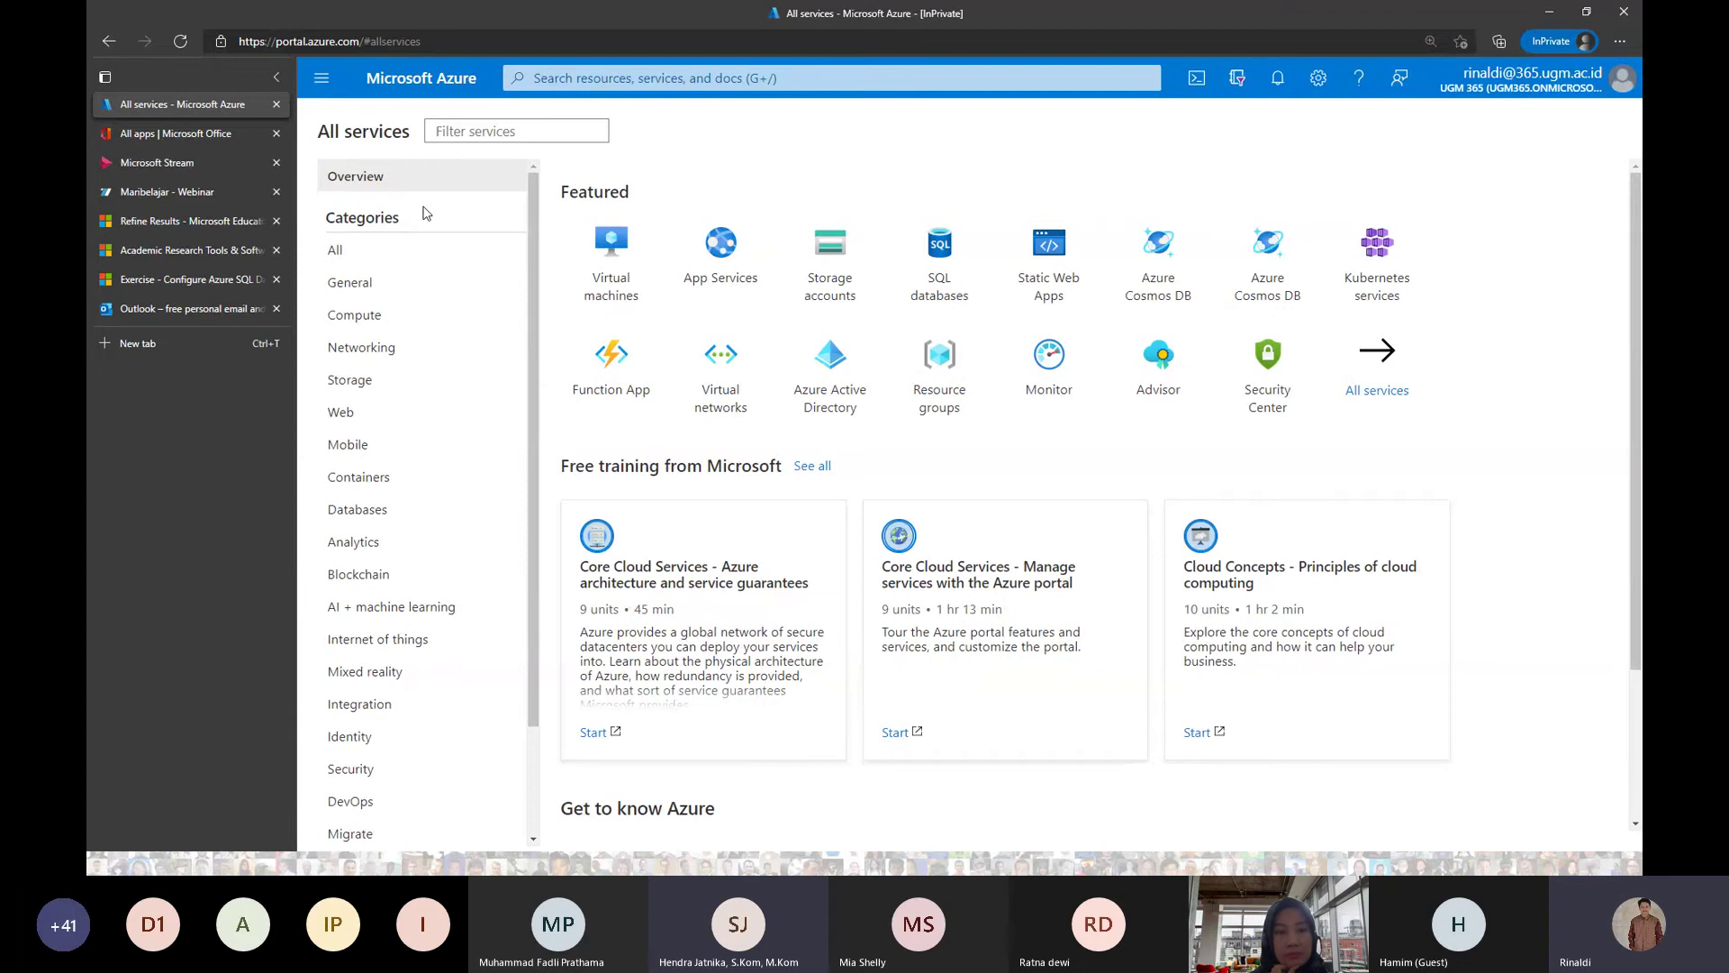
{"action": "left_click", "coordinate": [202, 169]}
{"action": "left_click", "coordinate": [227, 101]}
{"action": "left_click", "coordinate": [176, 134]}
- Advance the Stream banner to the Cortana video, then open the 'Configure Azure SQL Database' exercise
{"action": "left_click", "coordinate": [158, 162]}
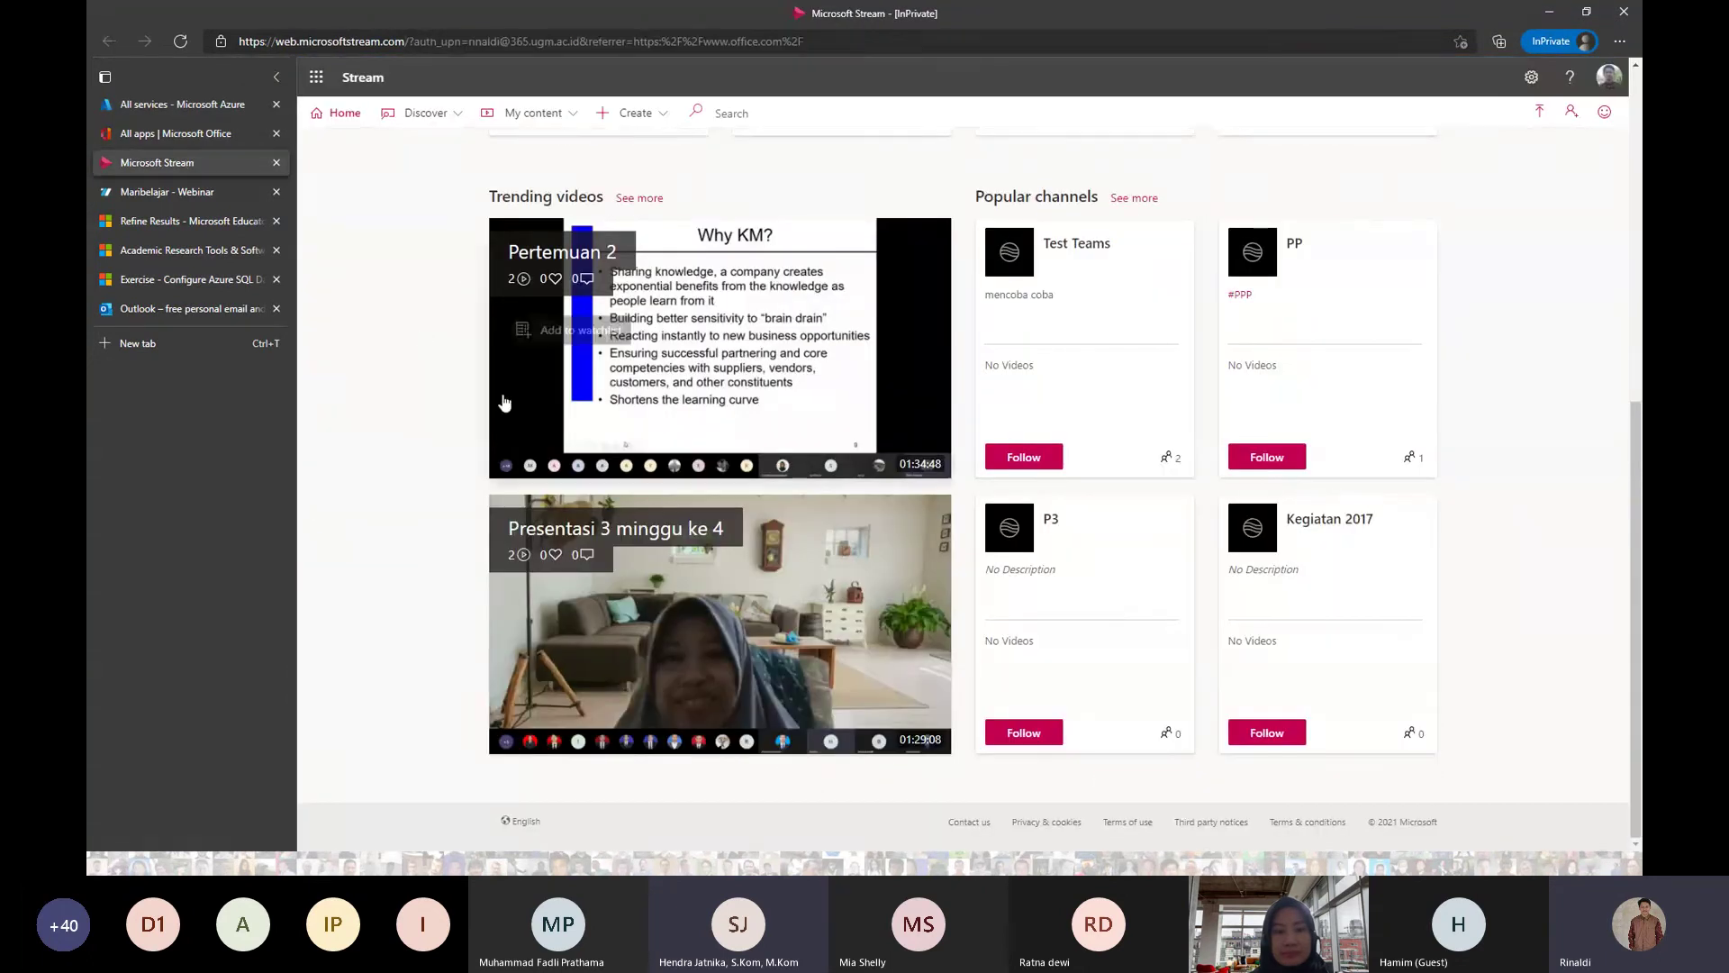
{"action": "scroll", "coordinate": [505, 403], "scroll_direction": "up", "scroll_amount": 7}
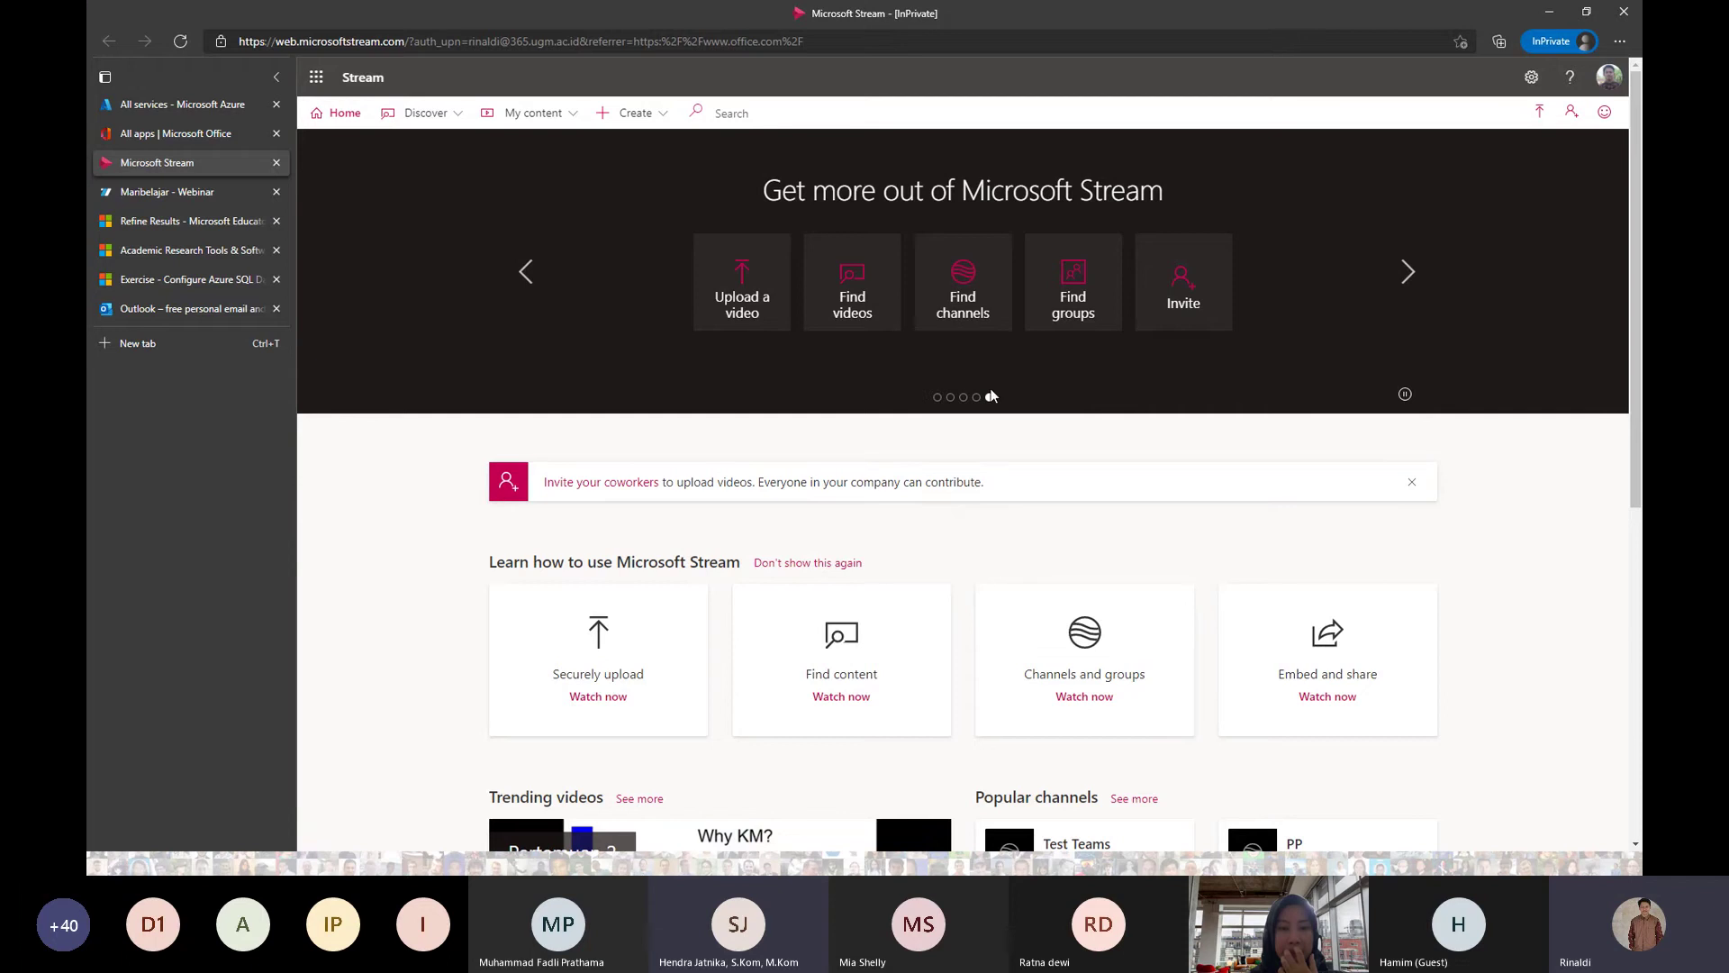
{"action": "left_click", "coordinate": [1409, 273]}
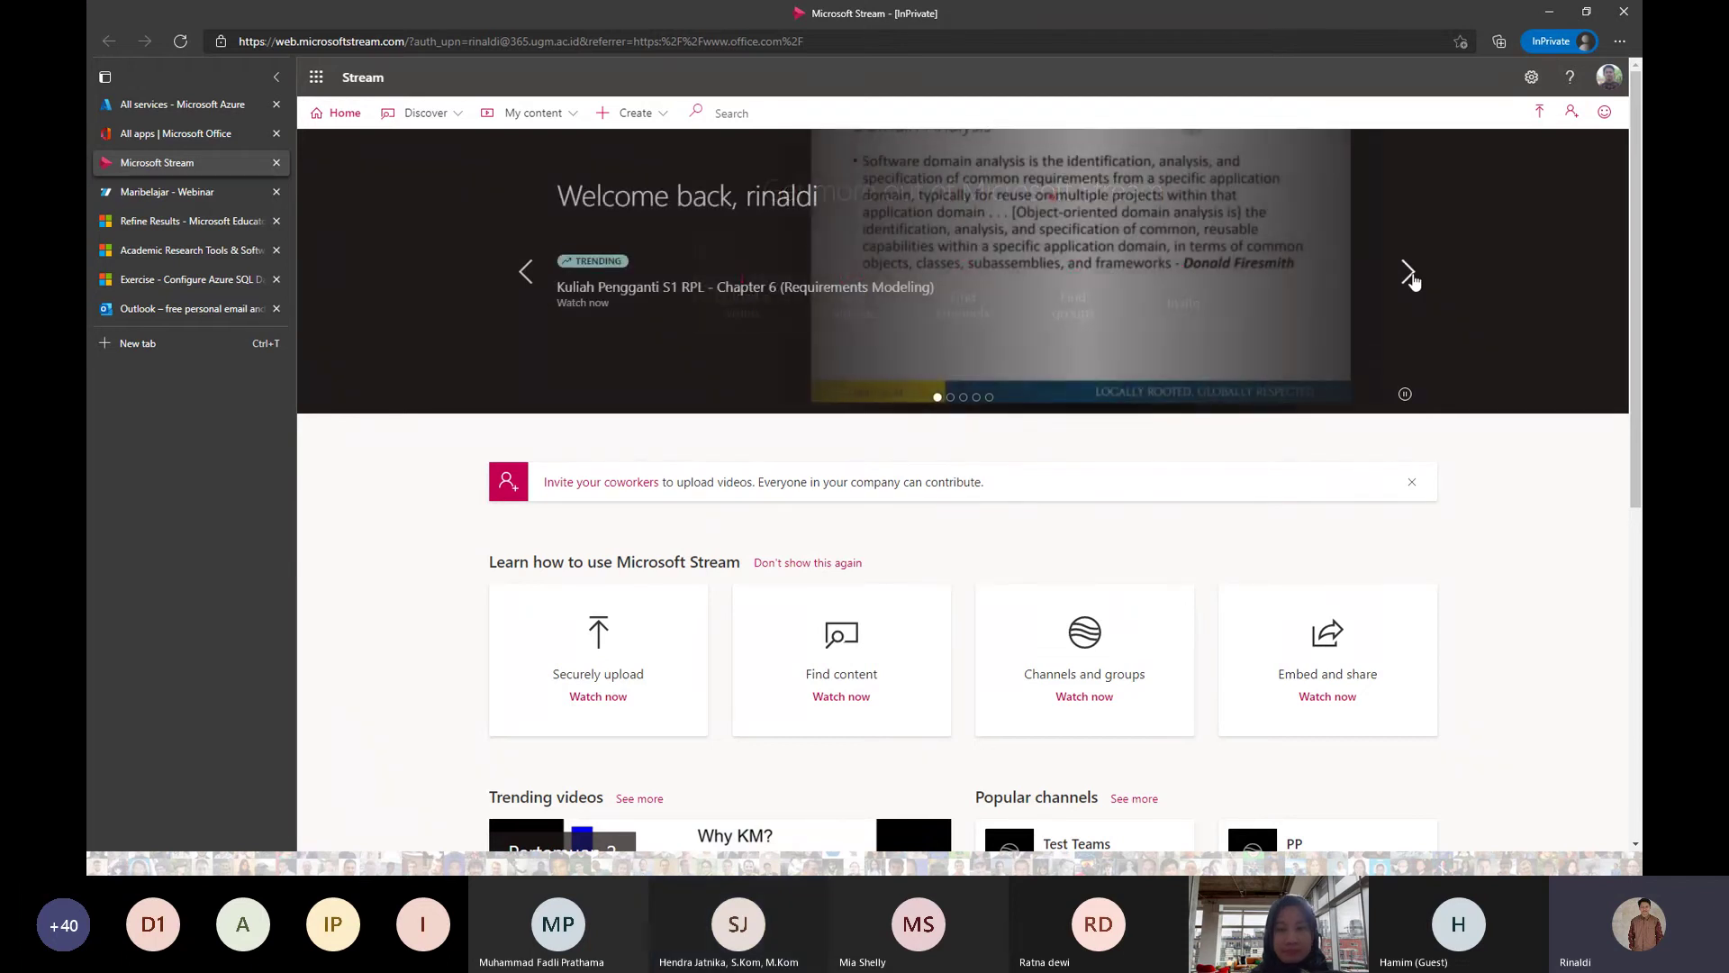
{"action": "left_click", "coordinate": [1410, 276]}
{"action": "left_click", "coordinate": [1409, 273]}
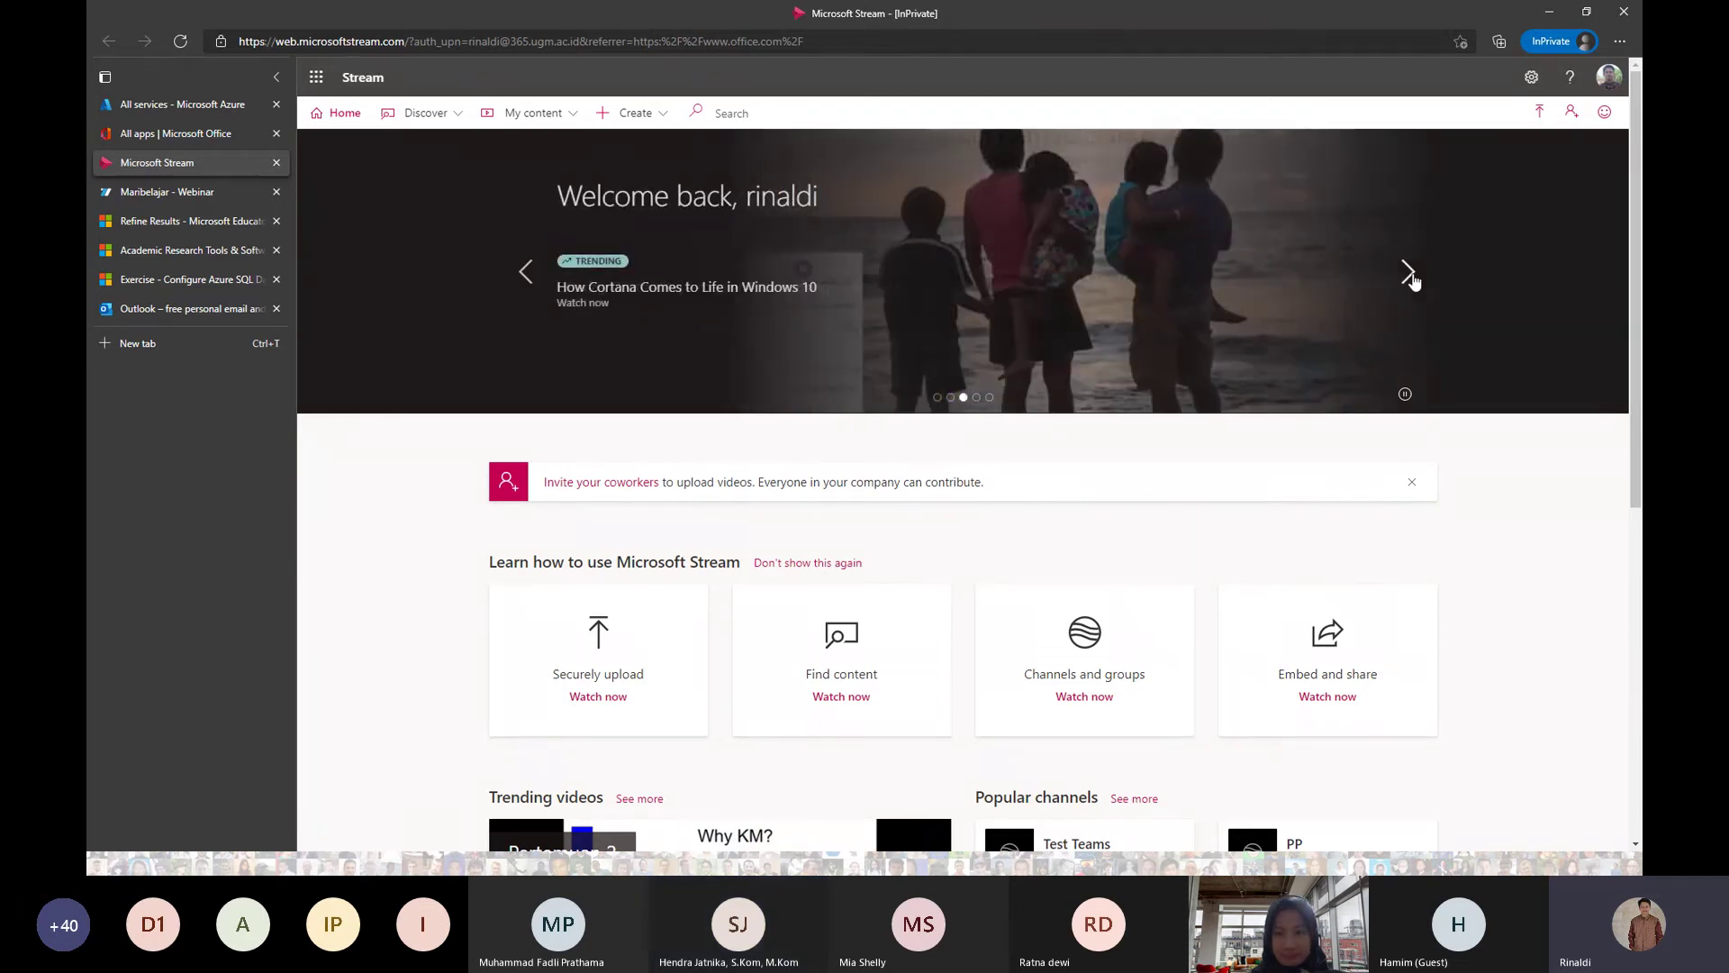
{"action": "left_click", "coordinate": [185, 281]}
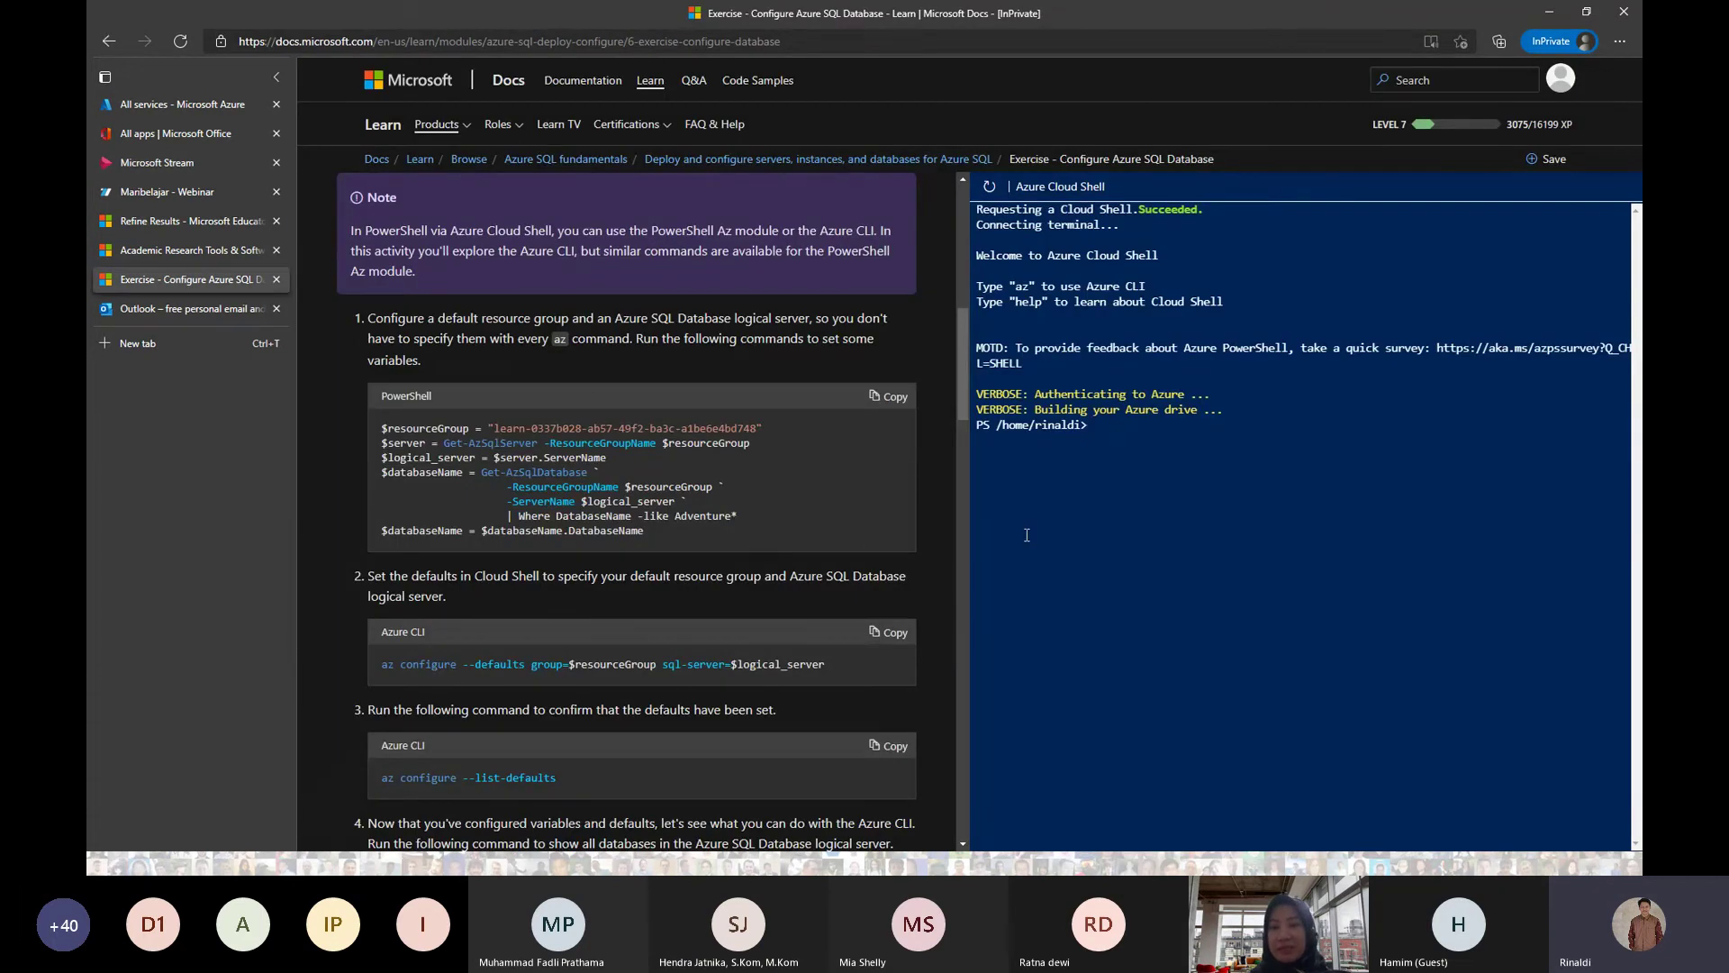
- Run 'ping detik.com' in Cloud Shell, then return to the Azure portal Home page
{"action": "type", "text": "ping detik.com"}
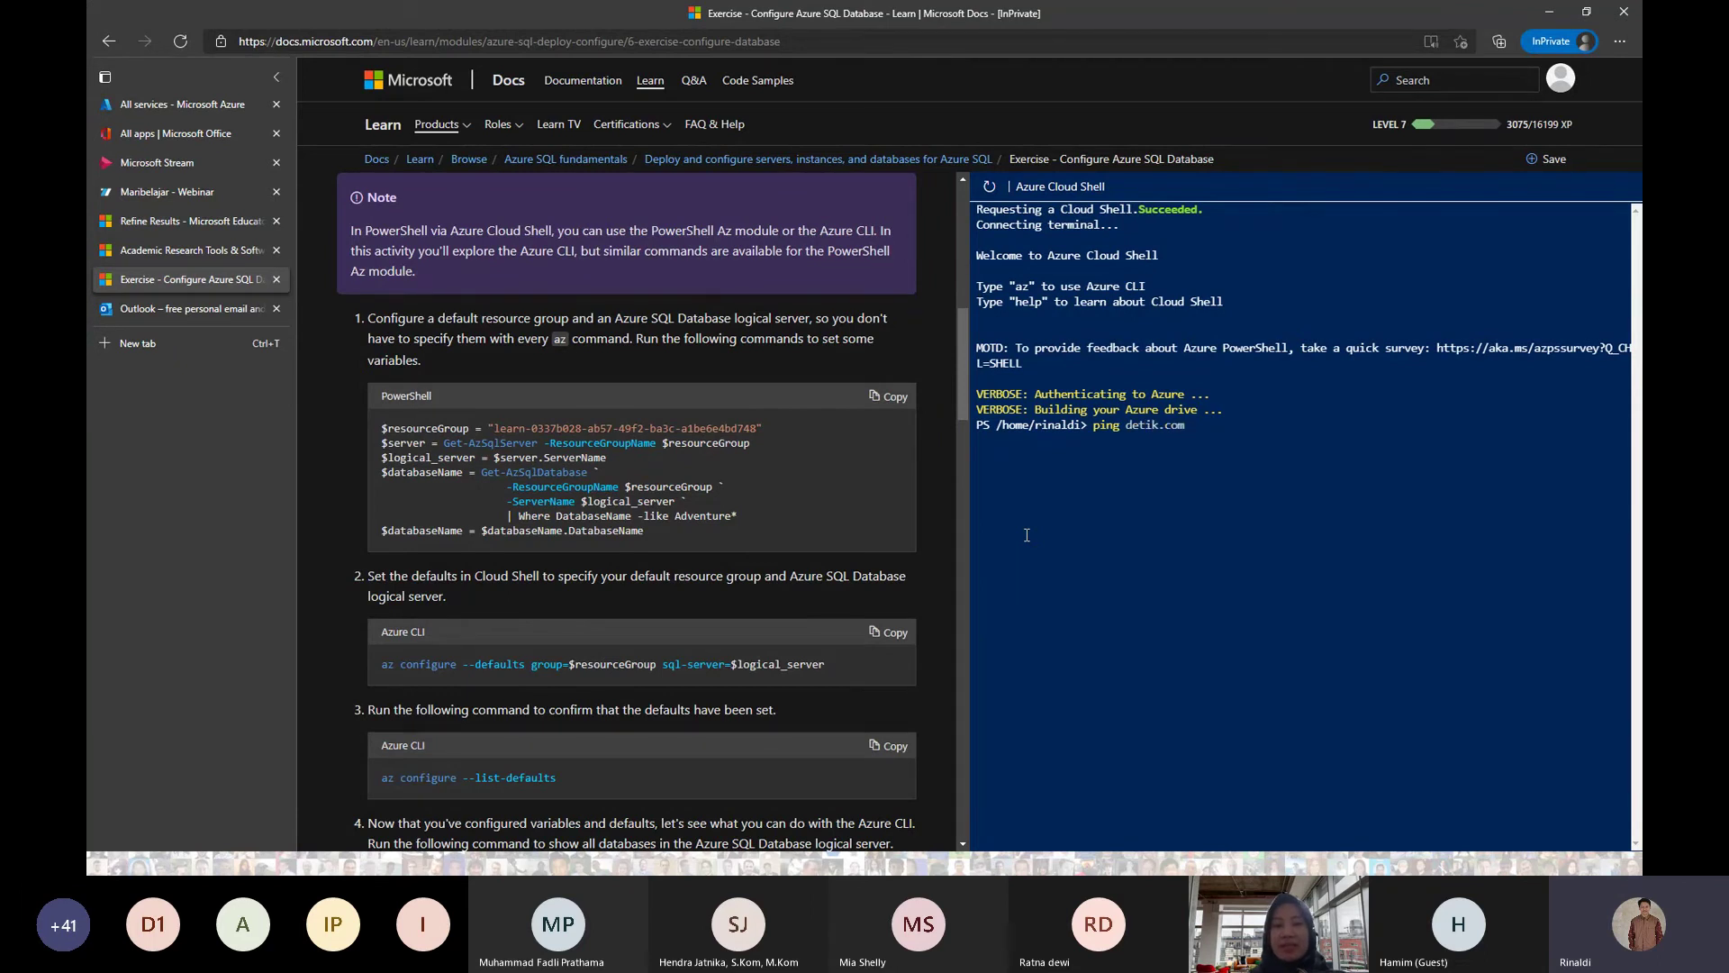
{"action": "key", "text": "Return"}
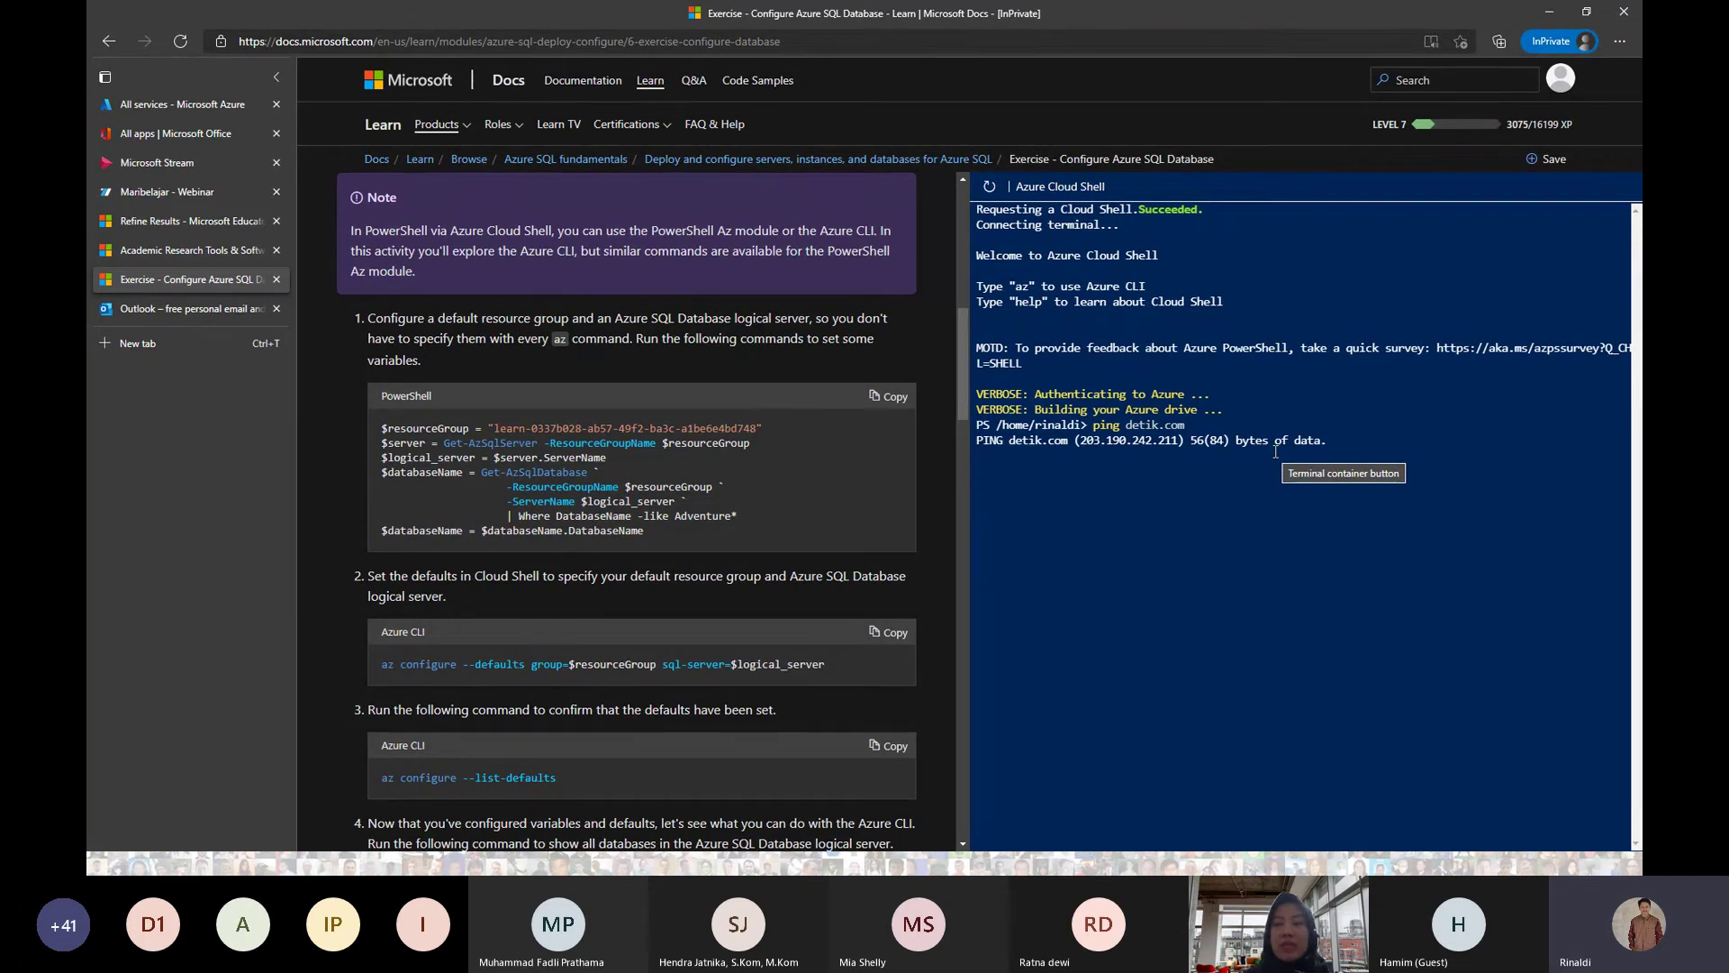
{"action": "left_click", "coordinate": [197, 105]}
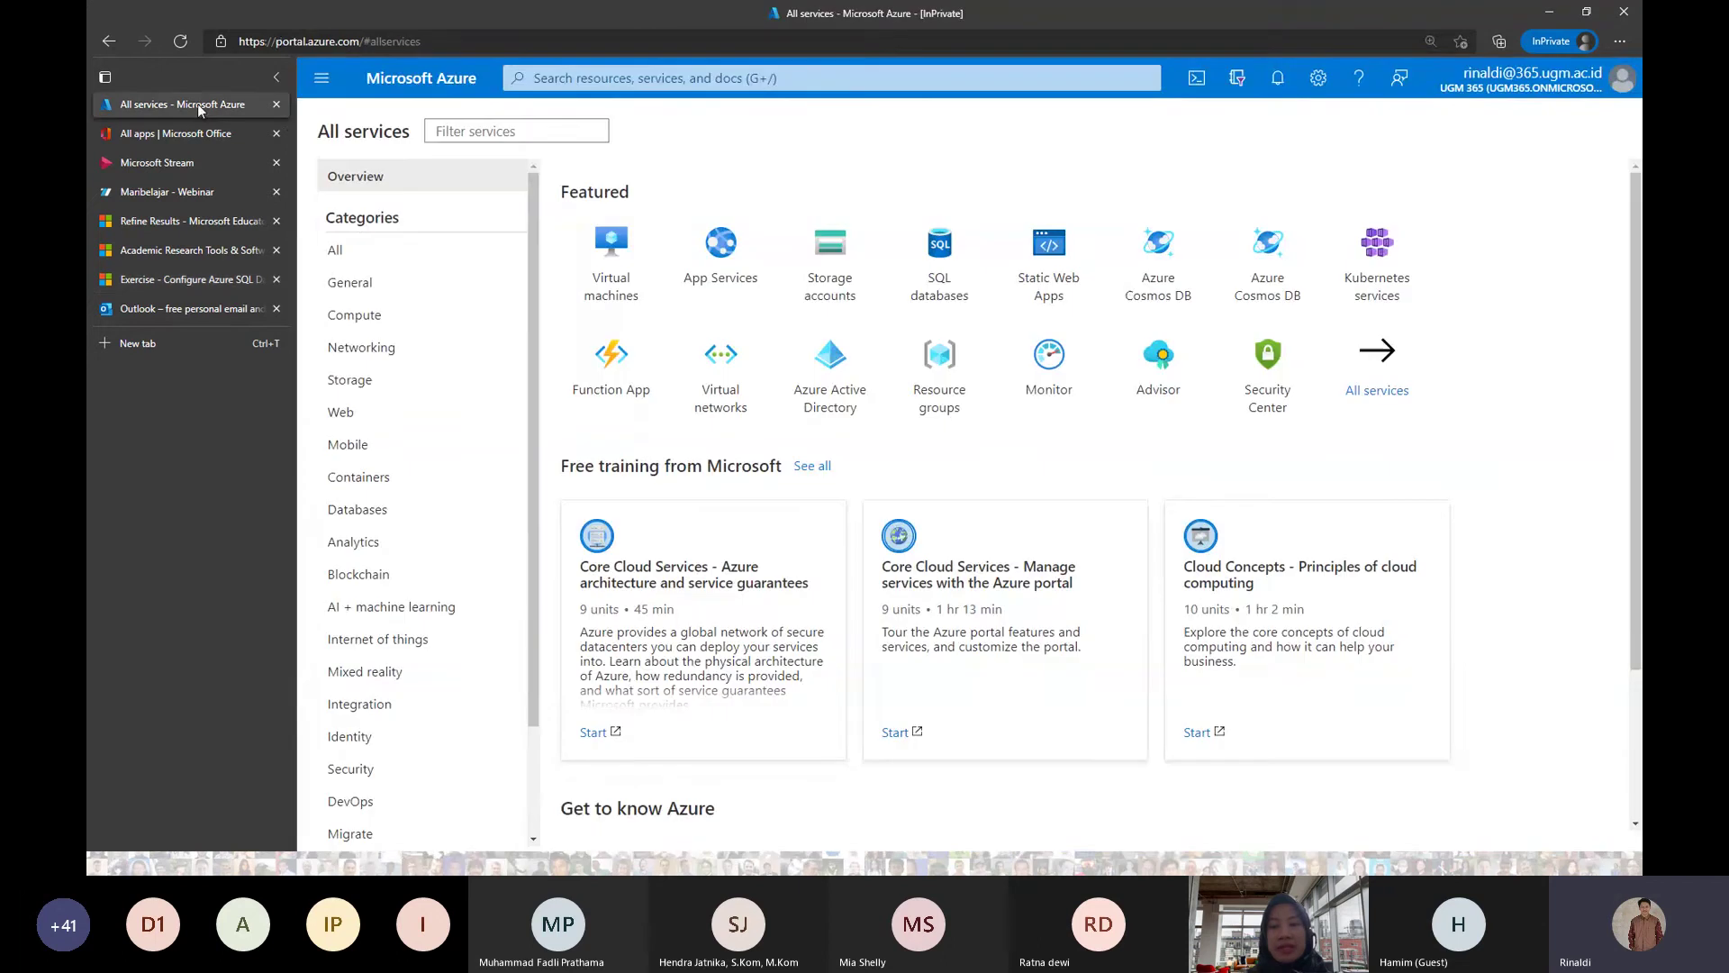
{"action": "key", "text": "ctrl+7"}
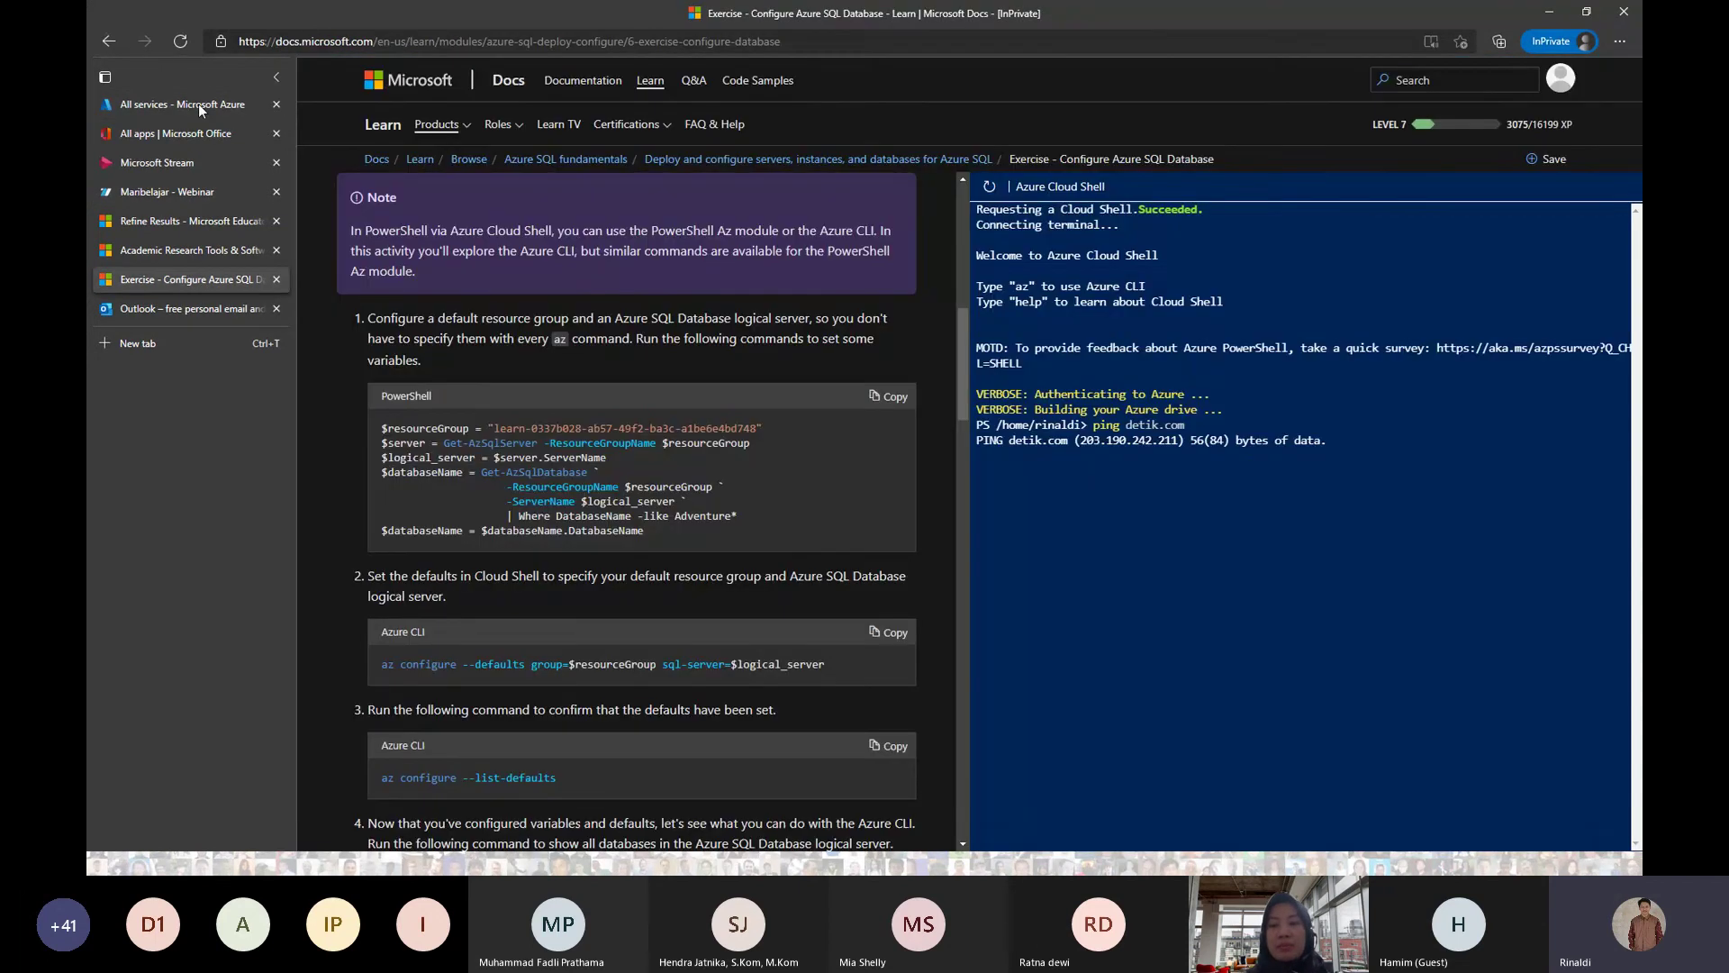
{"action": "left_click", "coordinate": [198, 105]}
{"action": "left_click", "coordinate": [395, 87]}
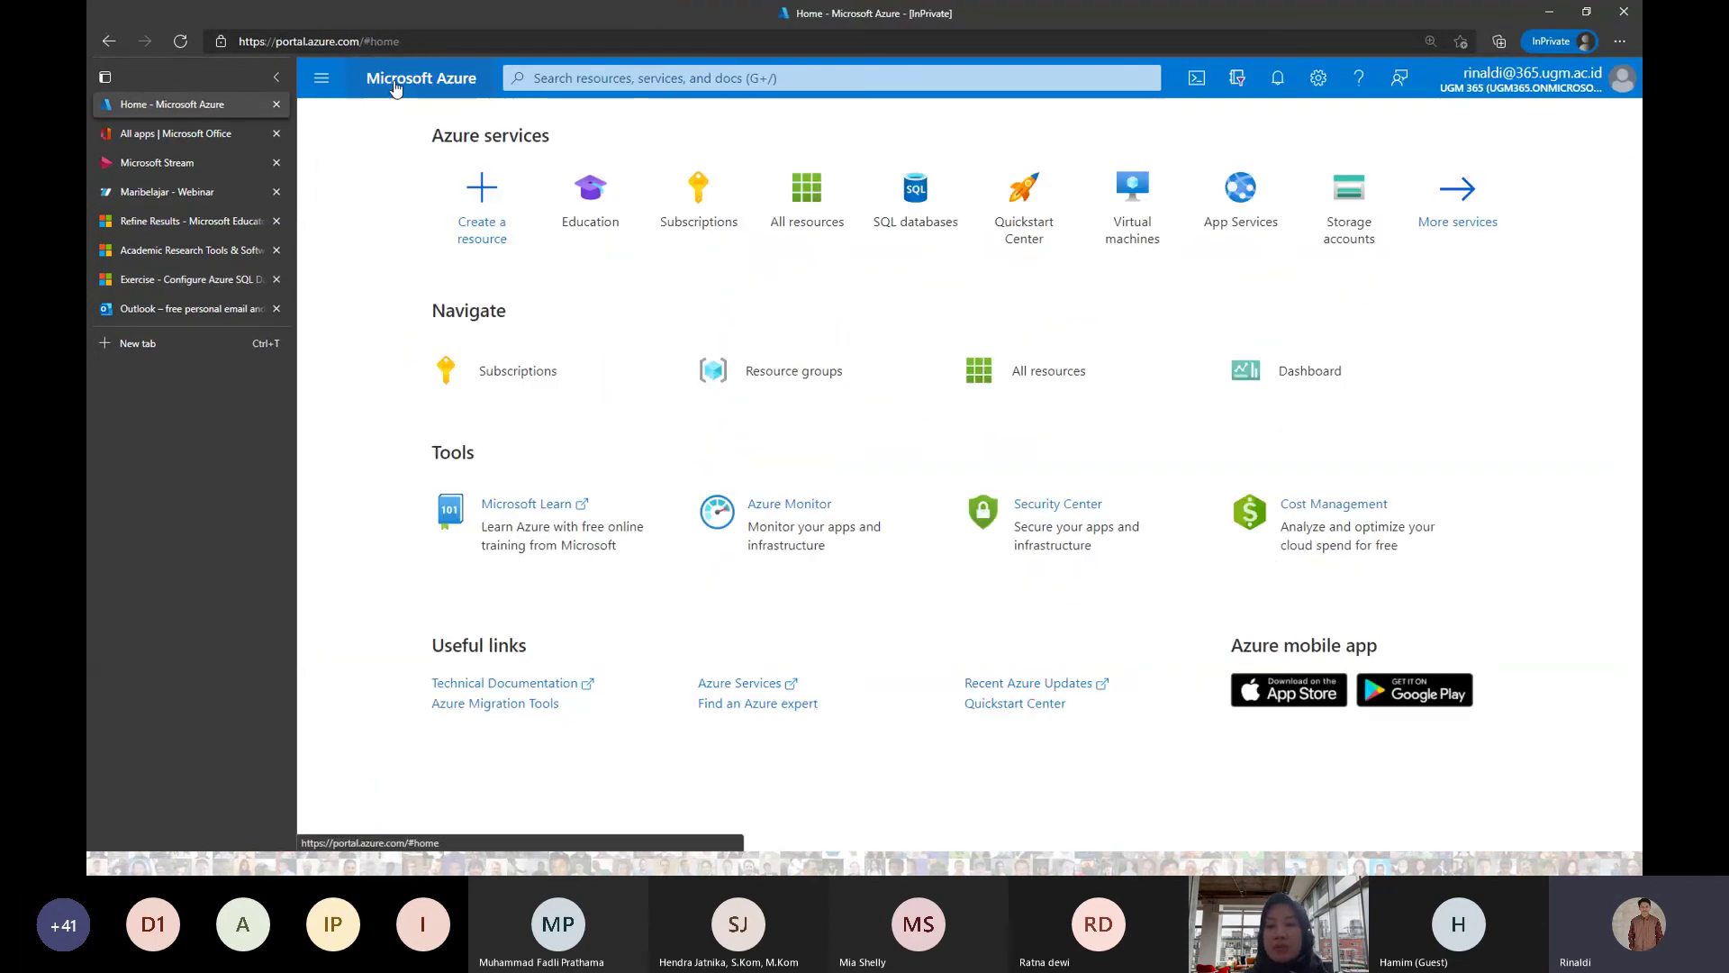
{"action": "left_click", "coordinate": [482, 226]}
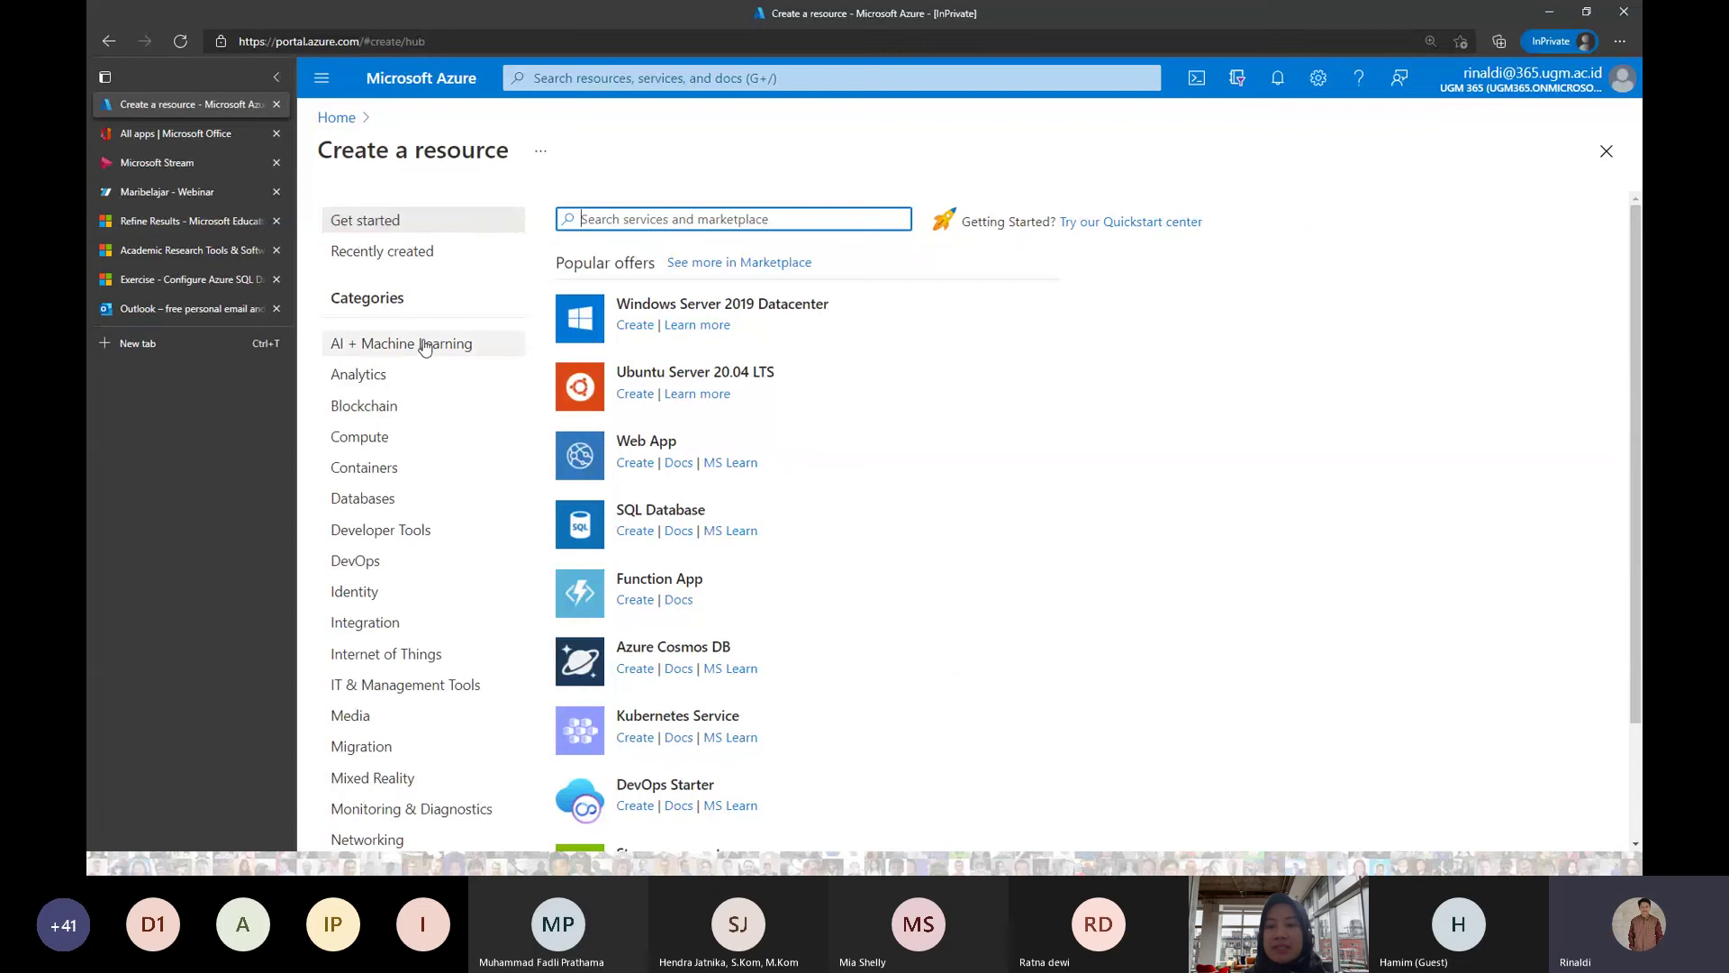
{"action": "left_click", "coordinate": [427, 342]}
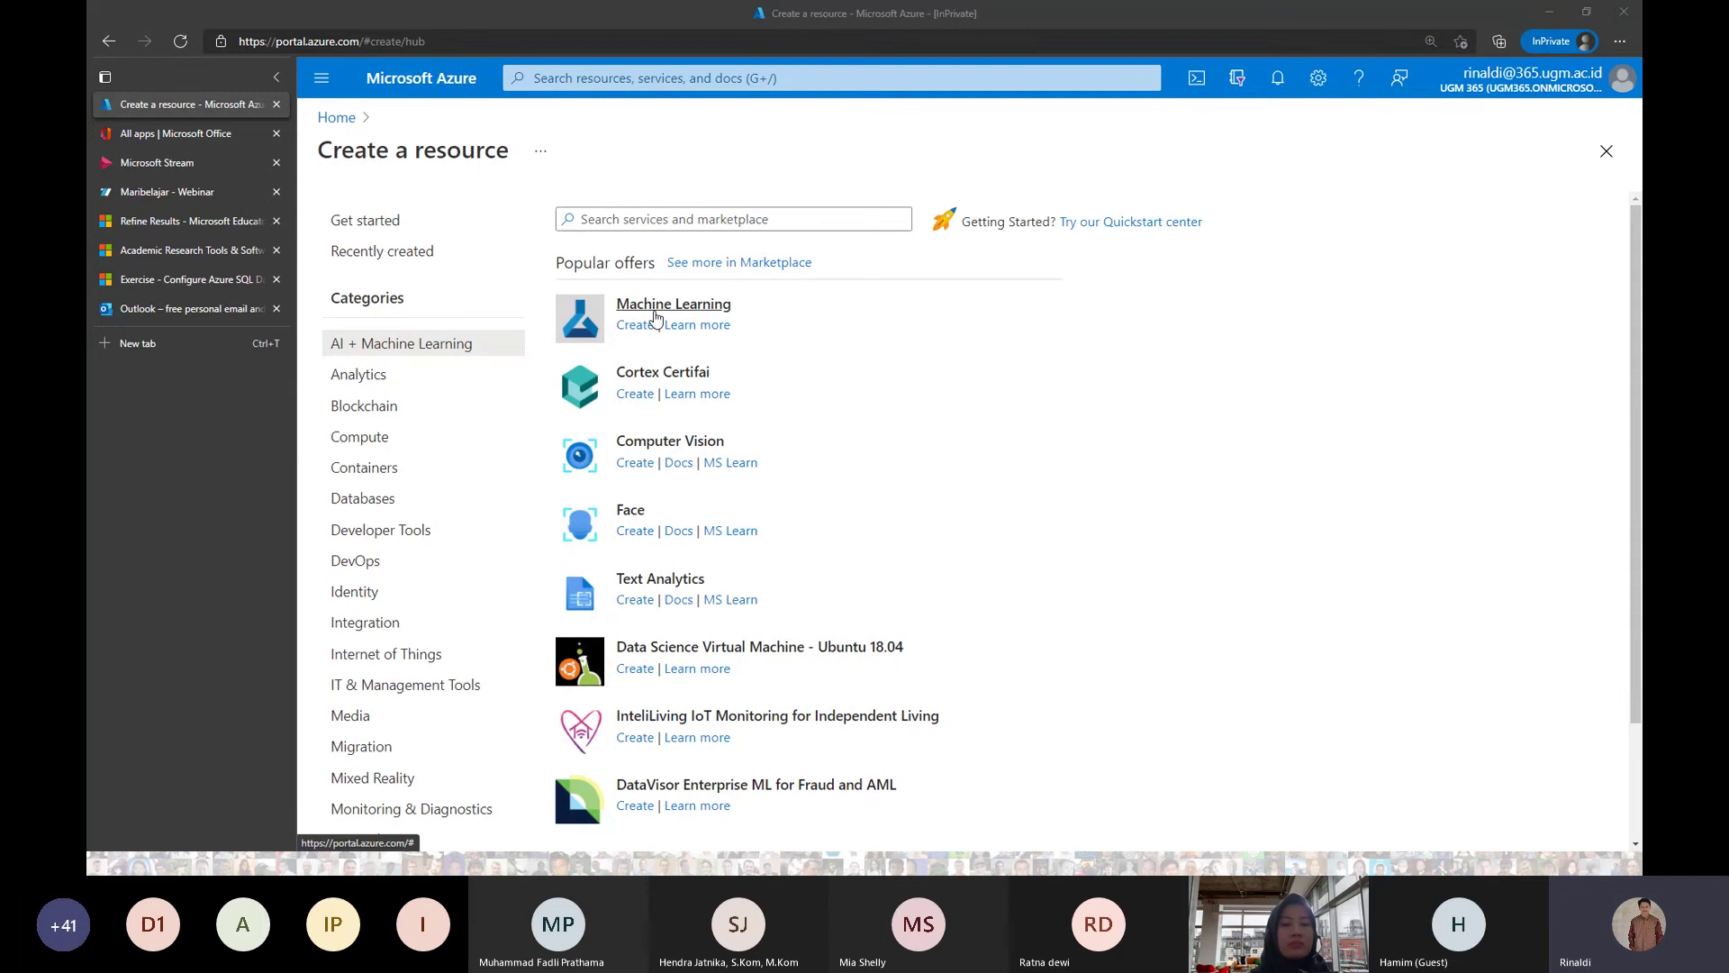
{"action": "left_click", "coordinate": [342, 122]}
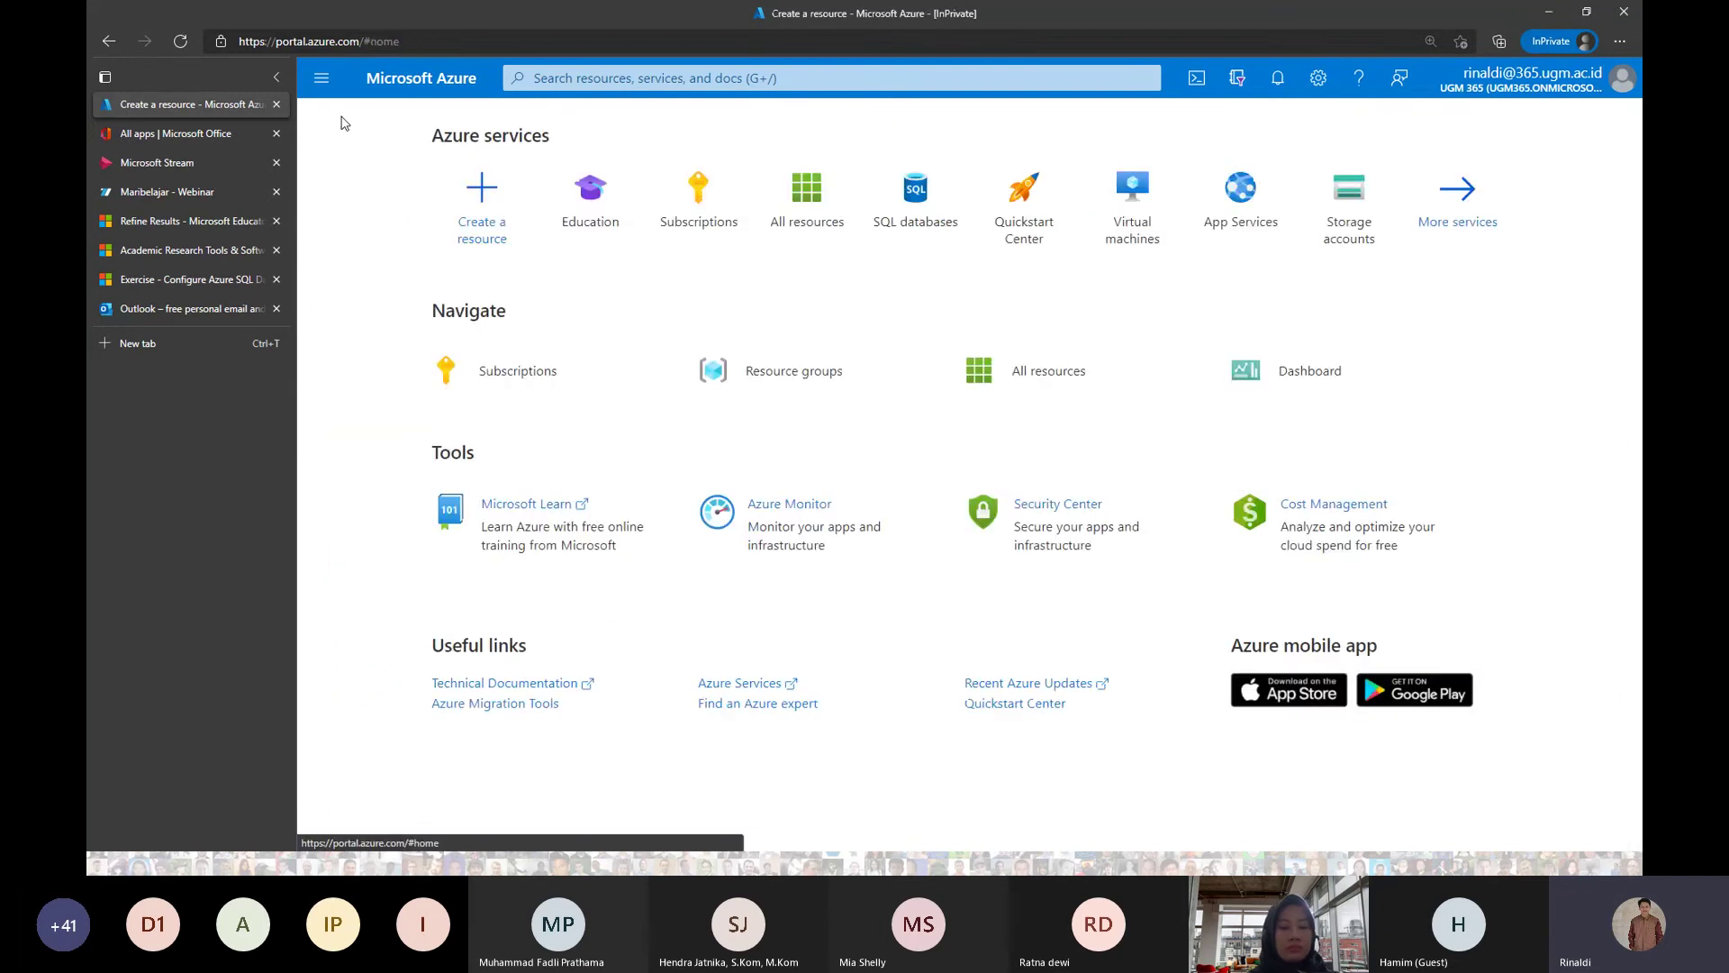
- Select 'Azure' in the services heading, then open the empty Pay-As-You-Go All resources list
{"action": "triple_click", "coordinate": [436, 134]}
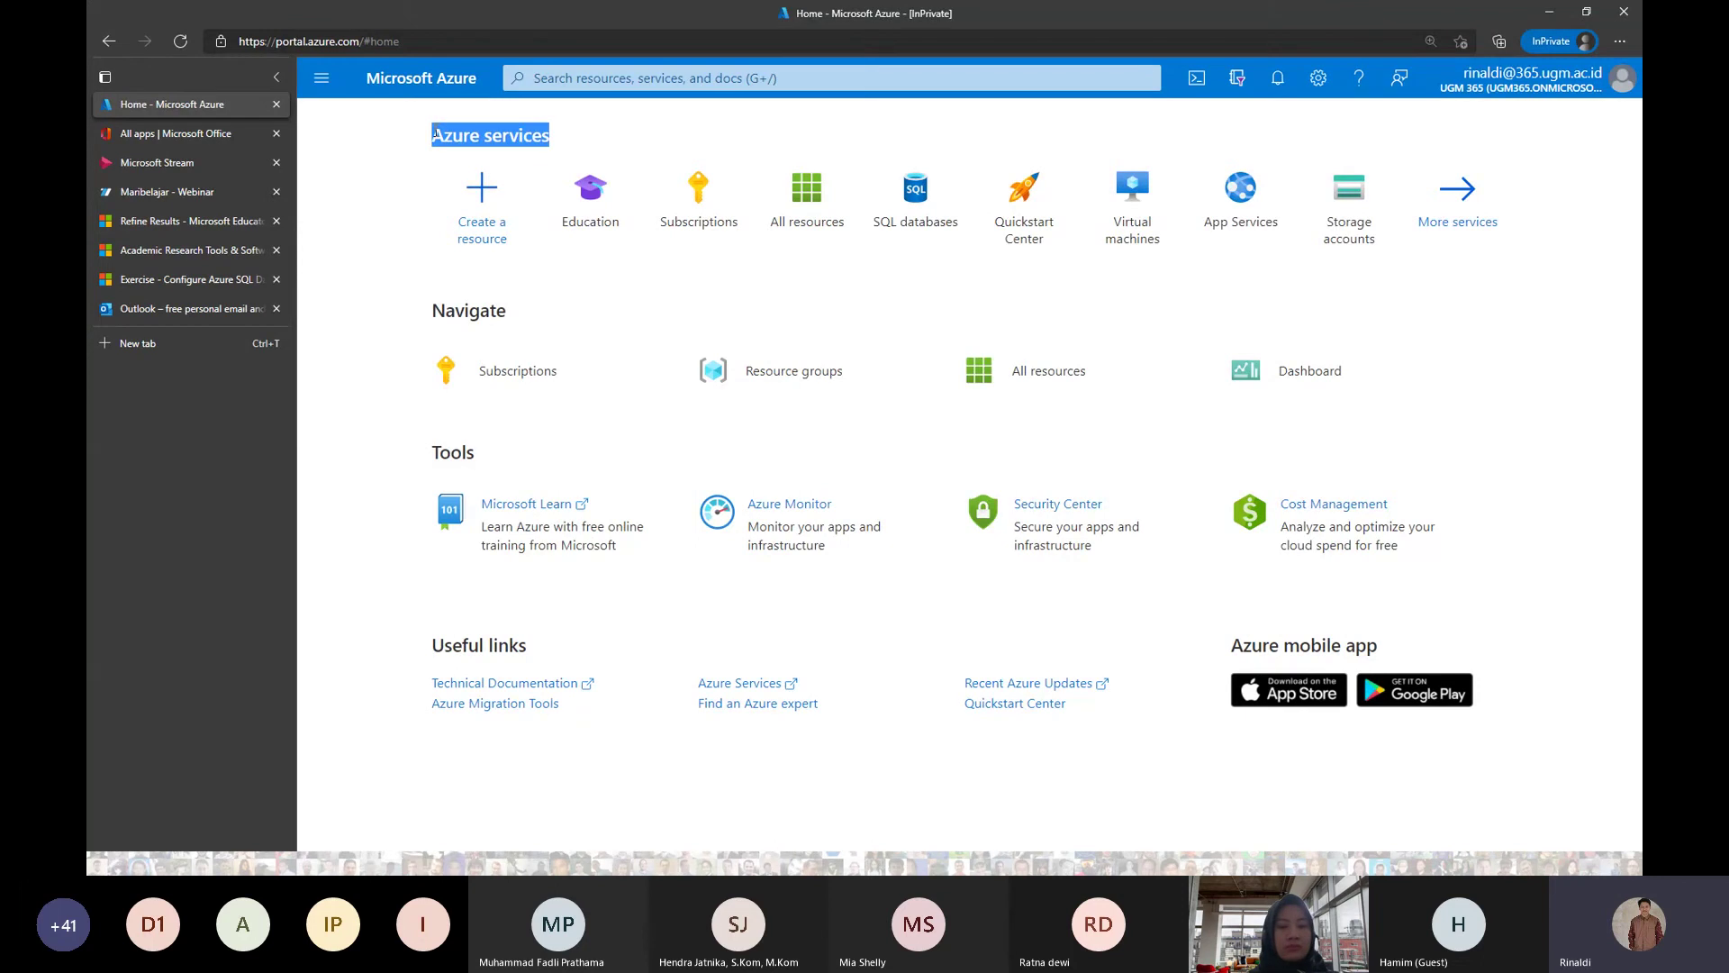
{"action": "double_click", "coordinate": [436, 133]}
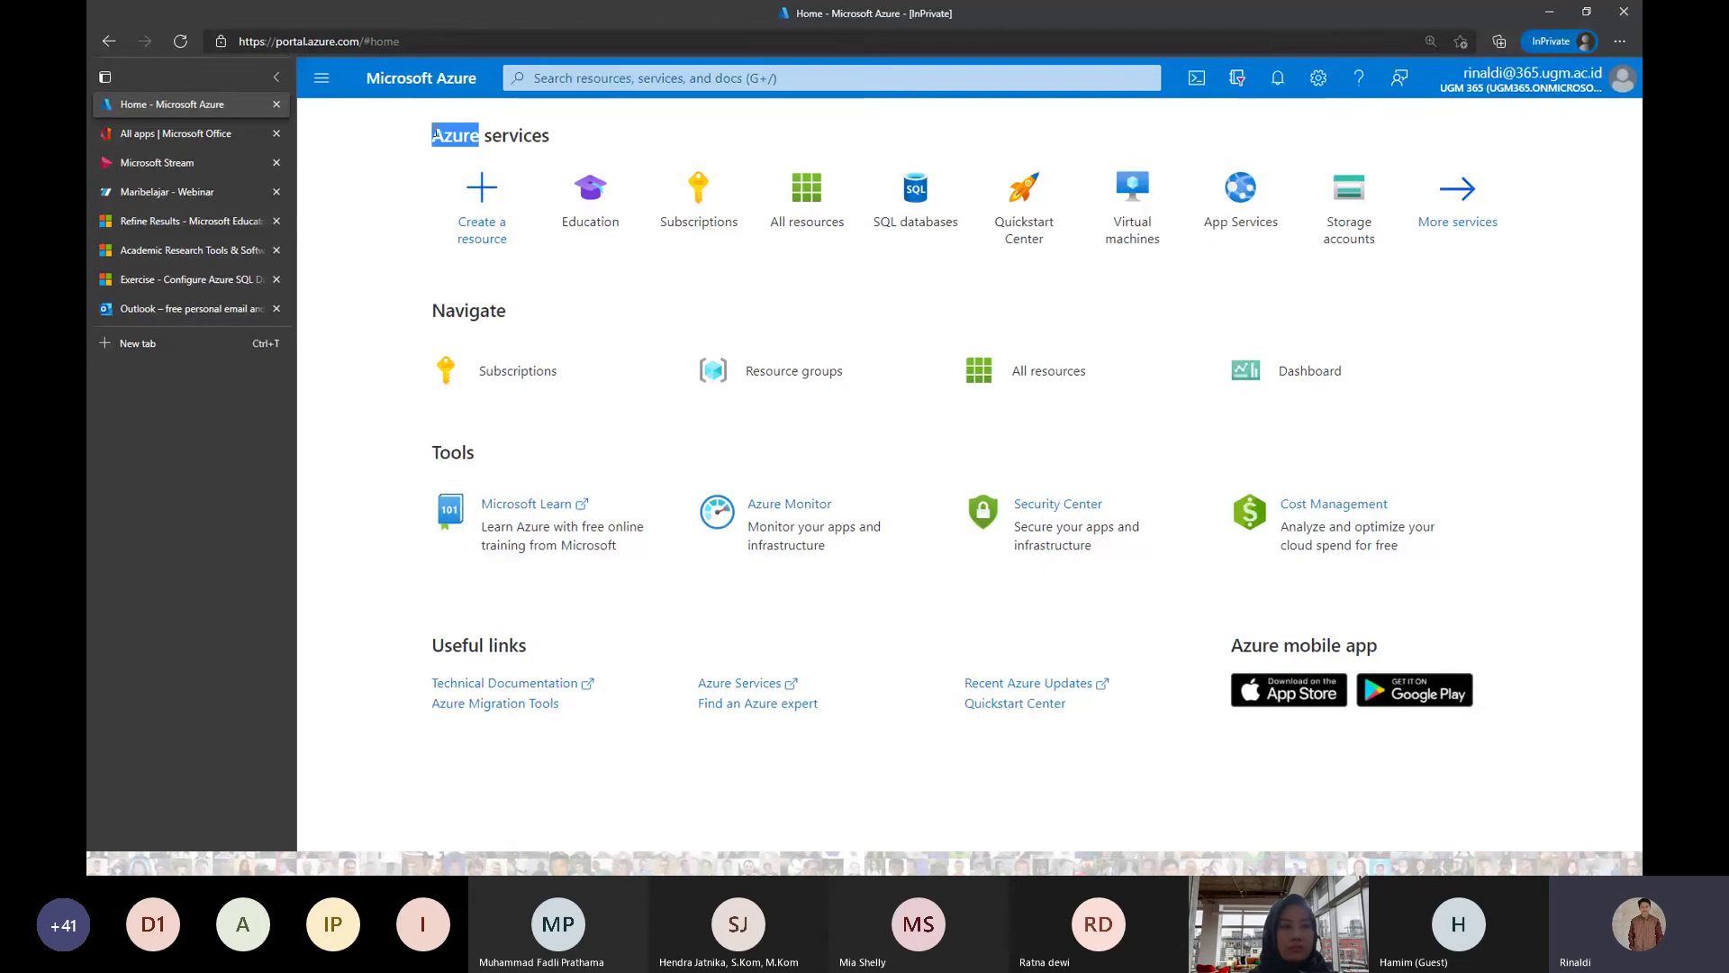
{"action": "left_click", "coordinate": [790, 198]}
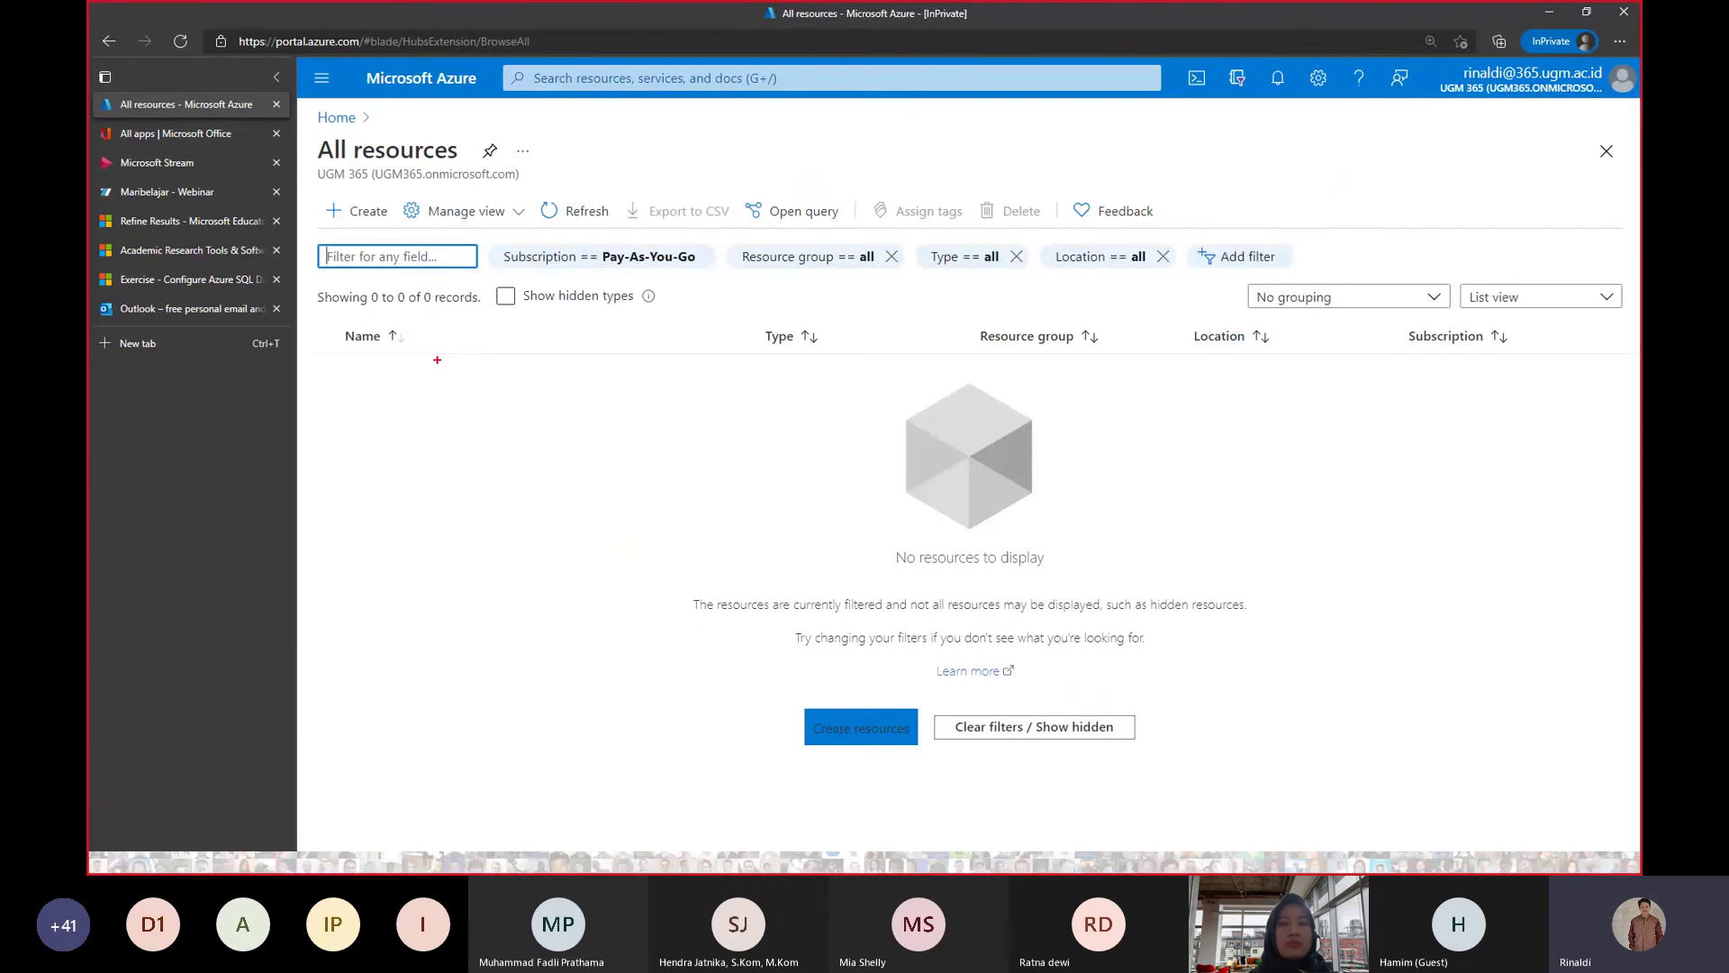
- Go back to Azure Home and open the Subscriptions list
{"action": "left_click", "coordinate": [336, 117]}
{"action": "mouse_move", "coordinate": [778, 218]}
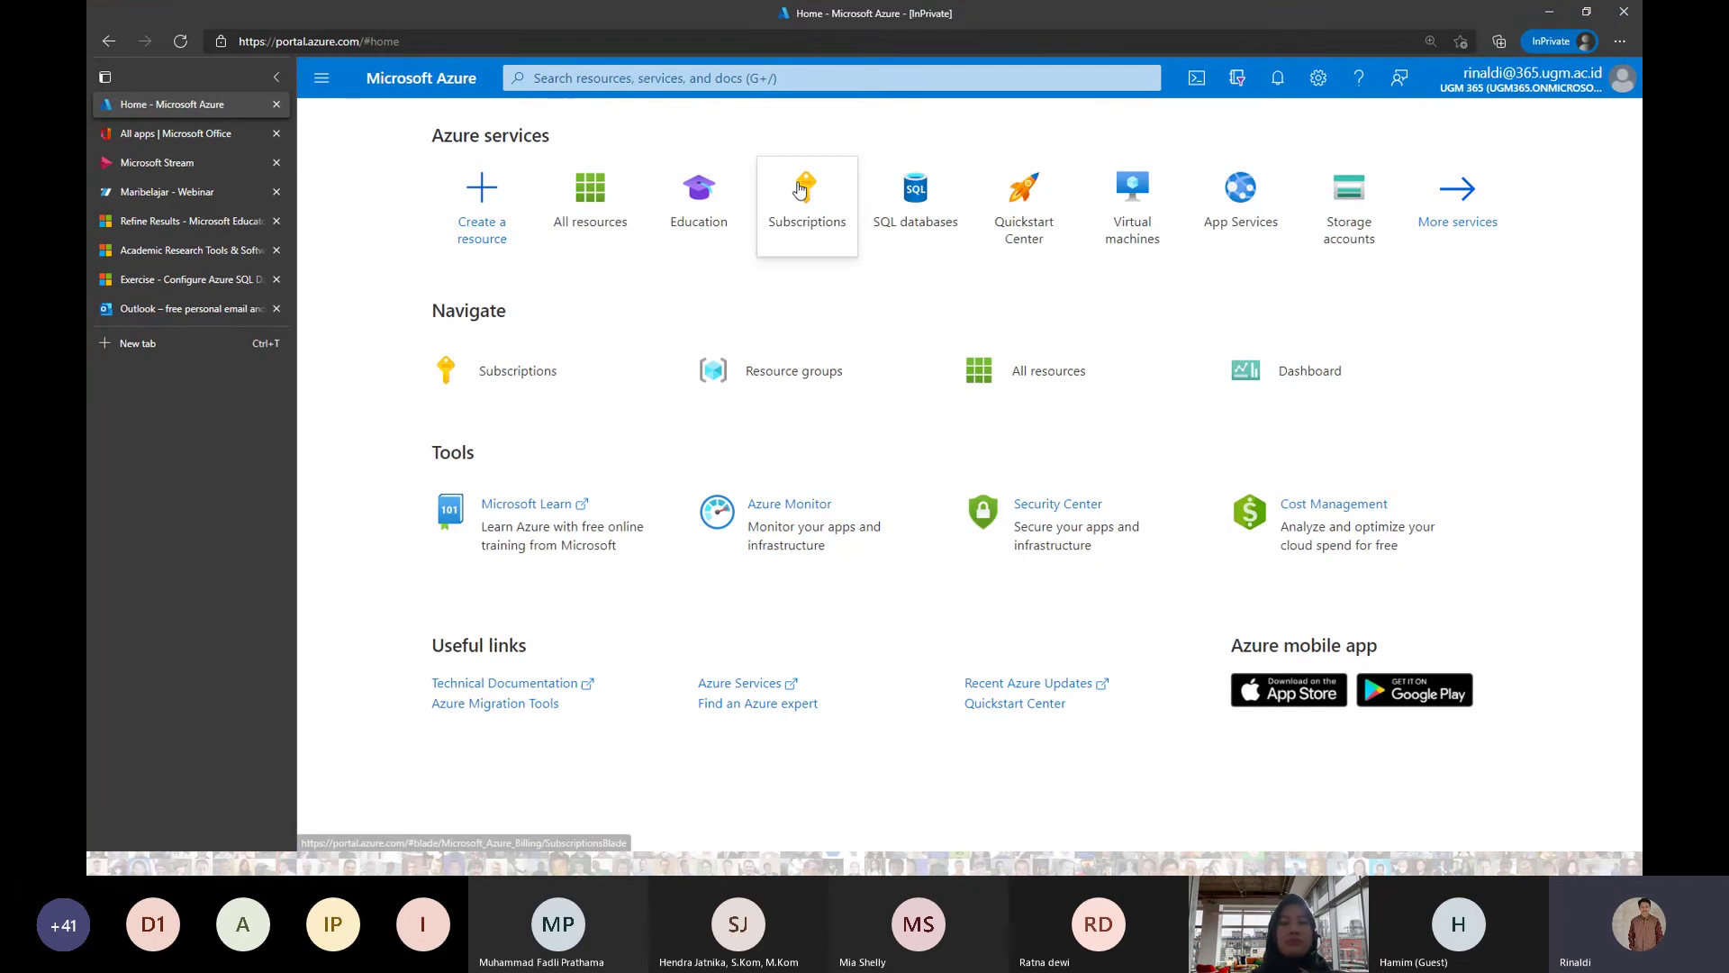
{"action": "left_click", "coordinate": [799, 189]}
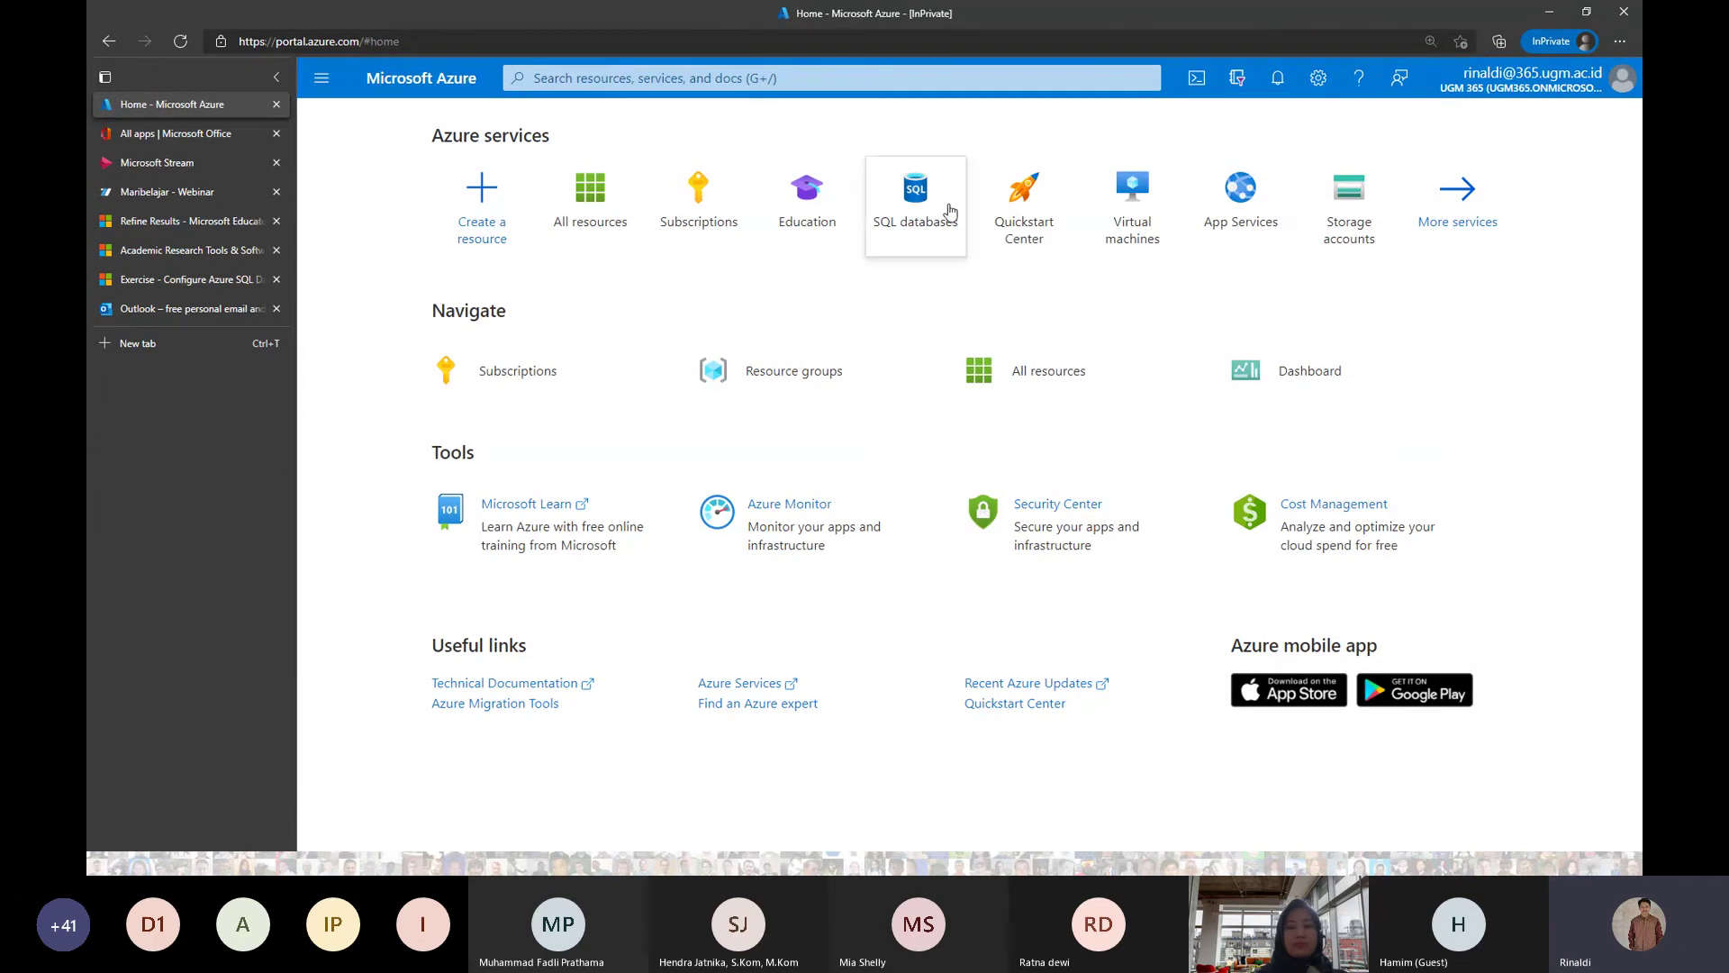
{"action": "left_click", "coordinate": [510, 219]}
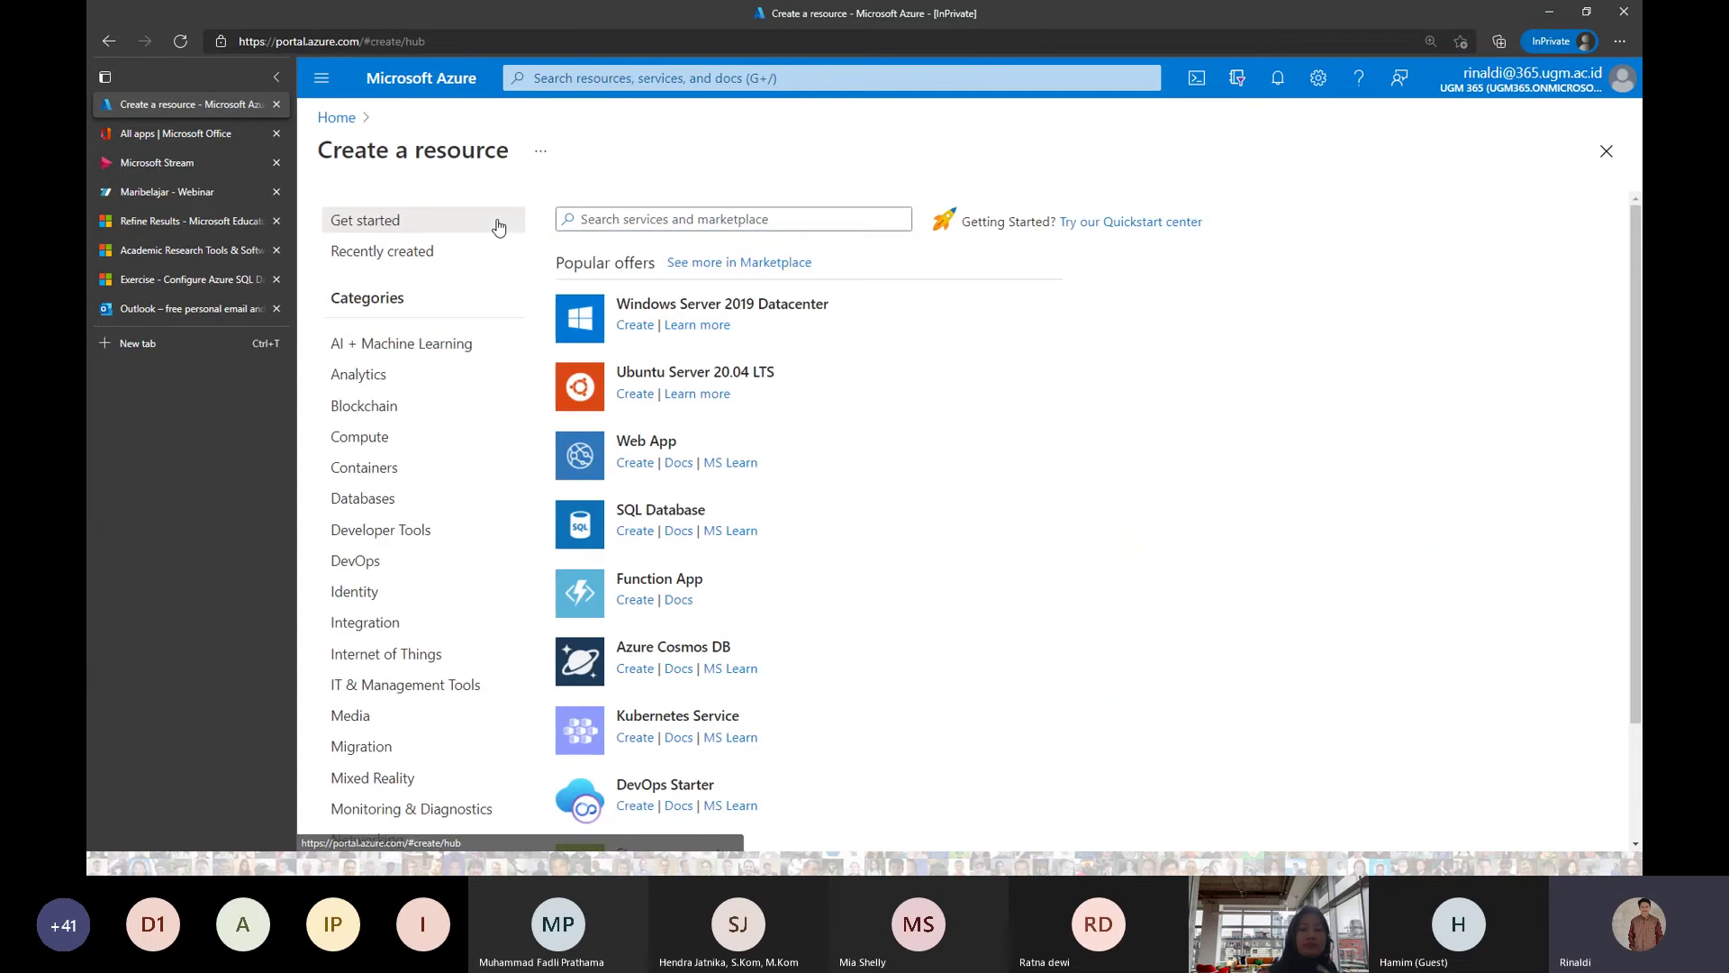
{"action": "left_click", "coordinate": [451, 340]}
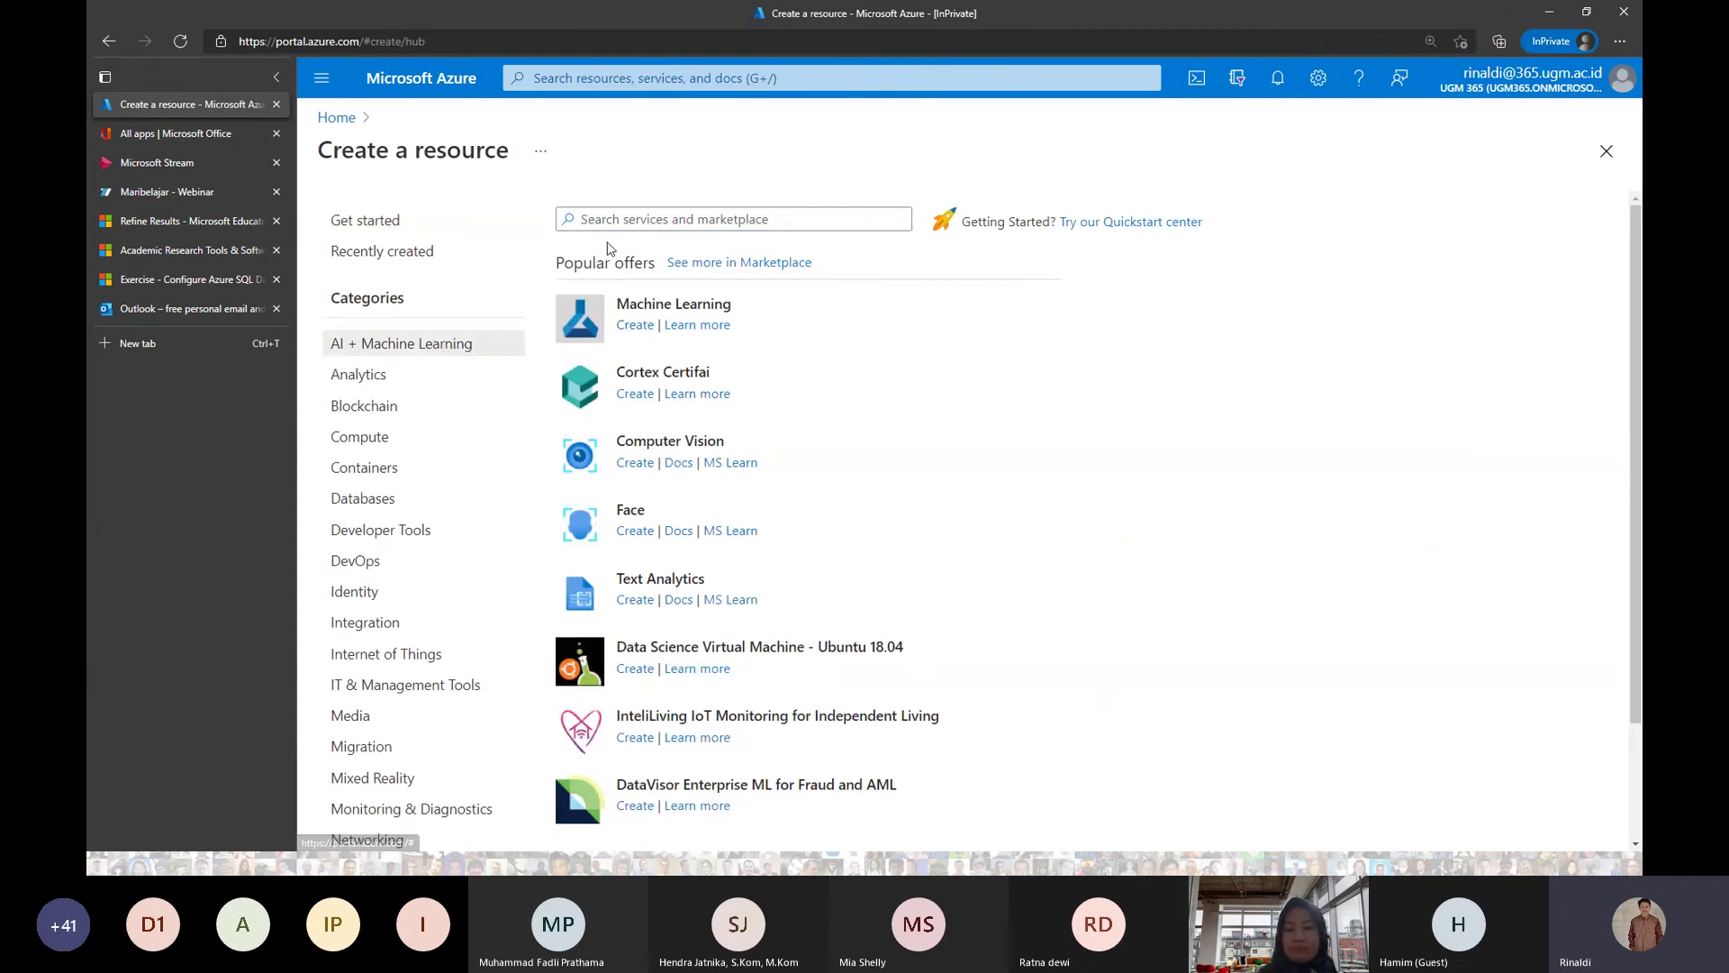
{"action": "left_click", "coordinate": [339, 119]}
{"action": "left_click_drag", "start_coordinate": [422, 135], "coordinate": [577, 144]}
{"action": "left_click", "coordinate": [577, 145]}
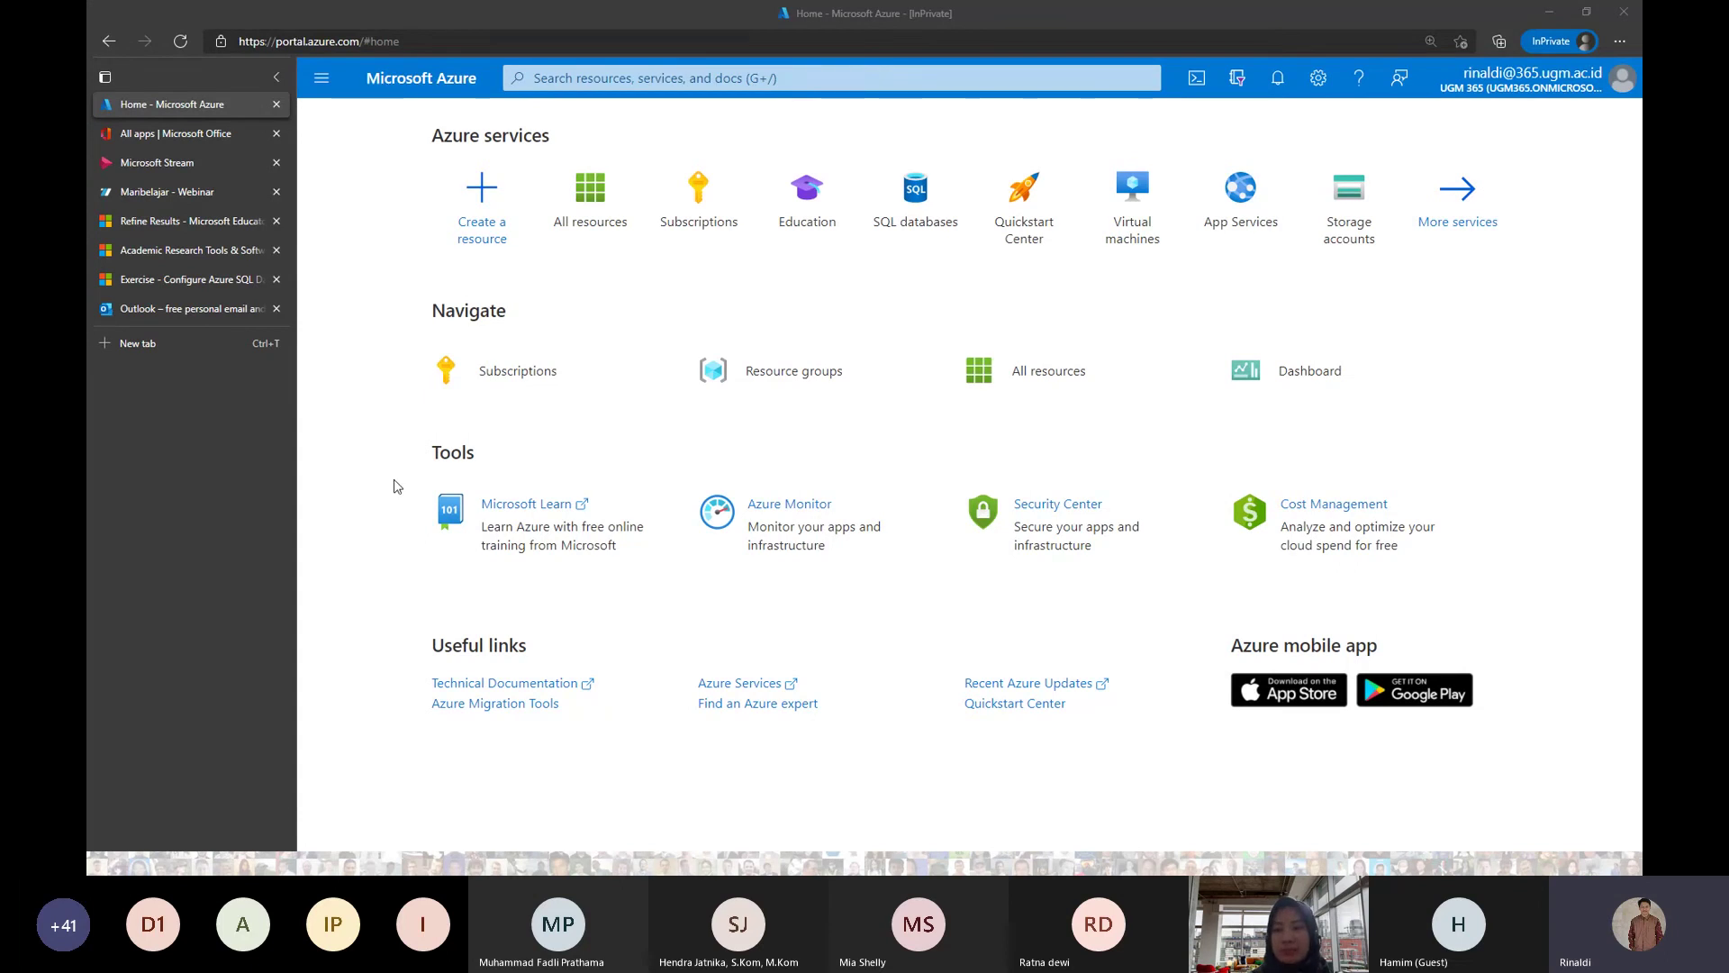
- Open Pay-As-You-Go Cost Management, dismiss the scope notice, then switch to the Educator Center course library
{"action": "left_click_drag", "start_coordinate": [393, 487], "coordinate": [1469, 586]}
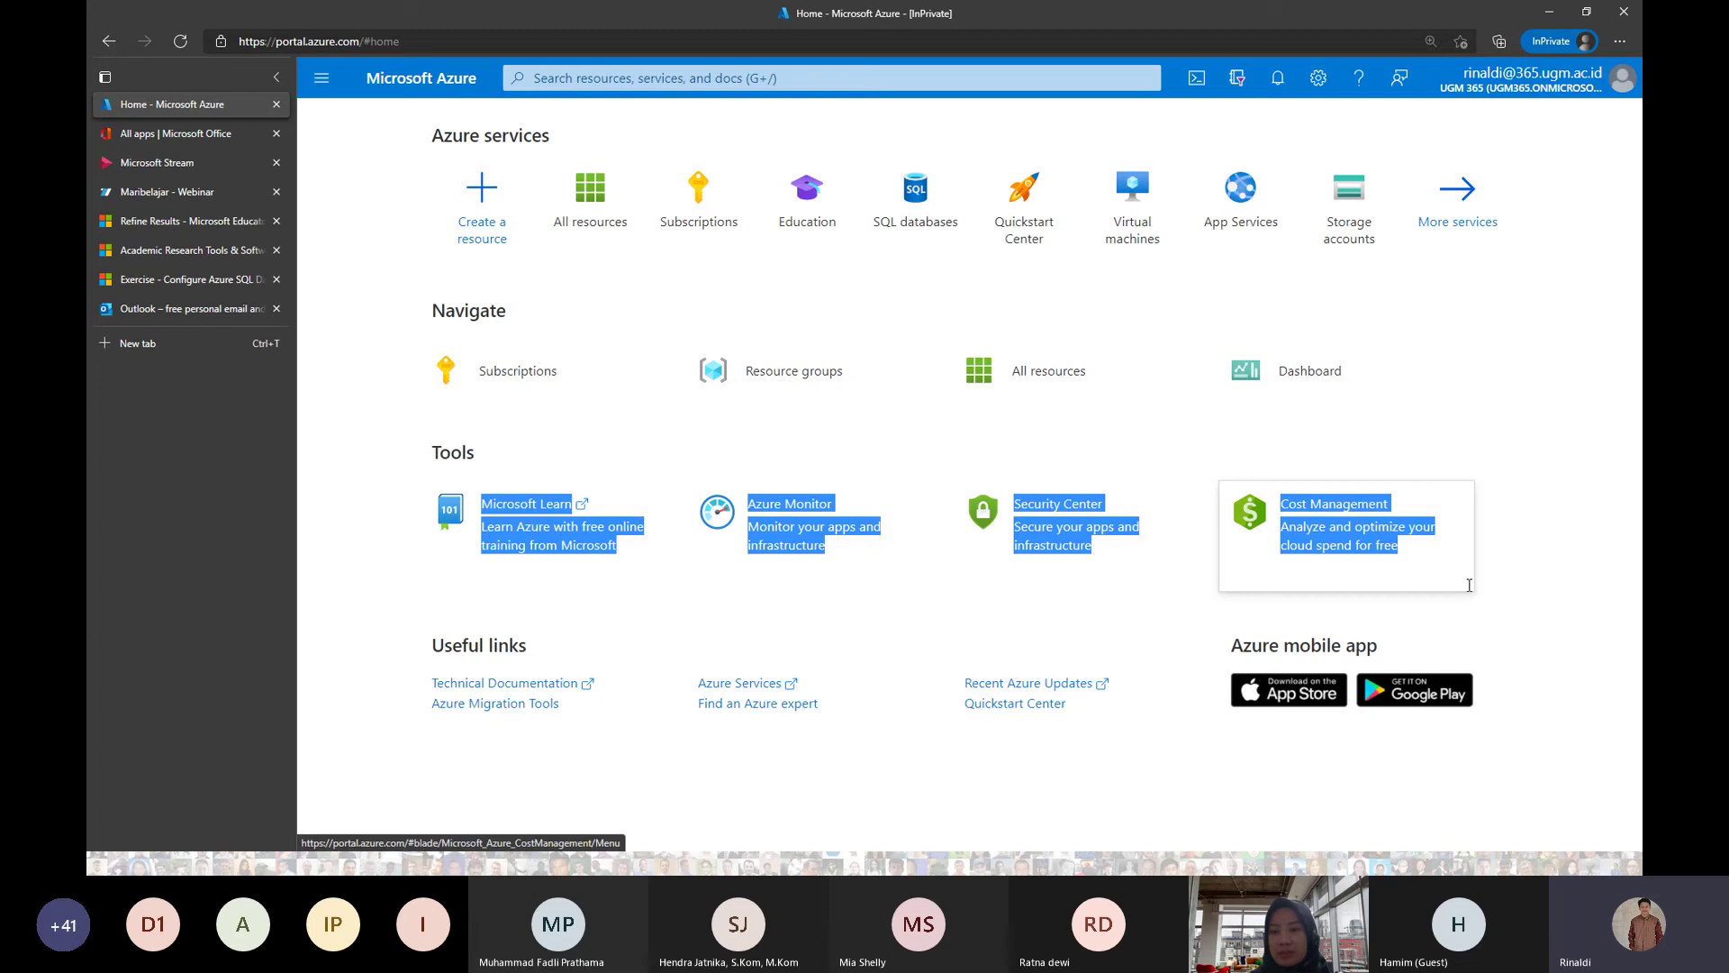
{"action": "left_click", "coordinate": [1470, 586]}
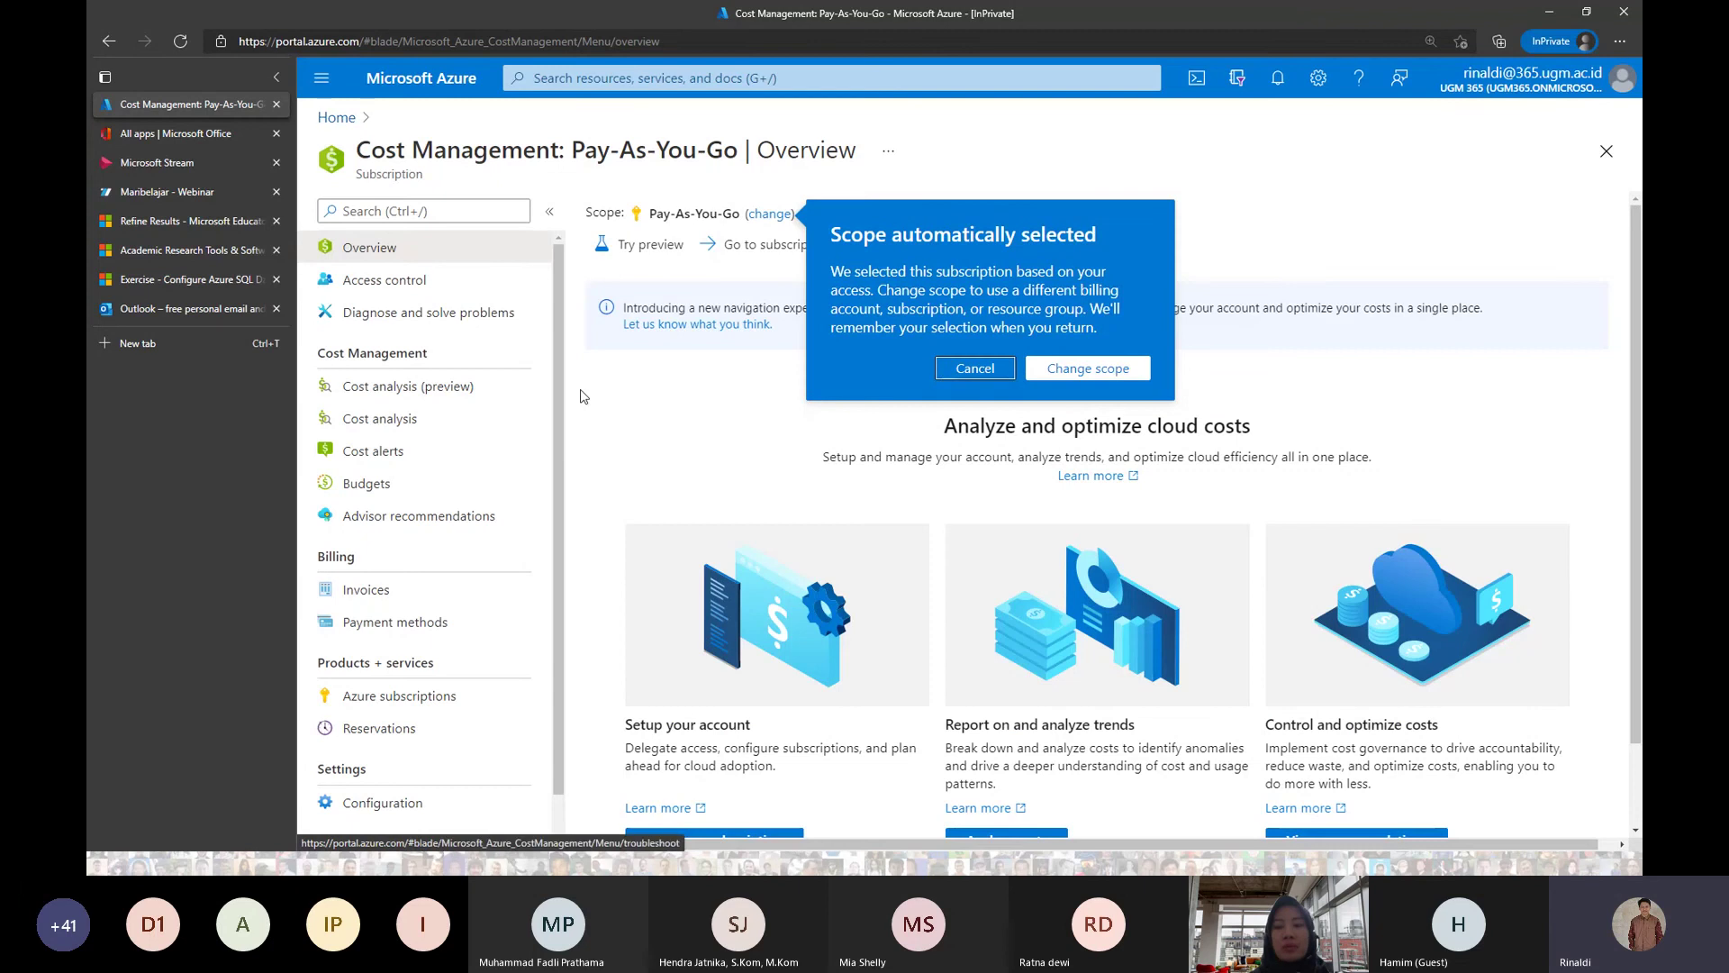
{"action": "left_click", "coordinate": [1010, 372]}
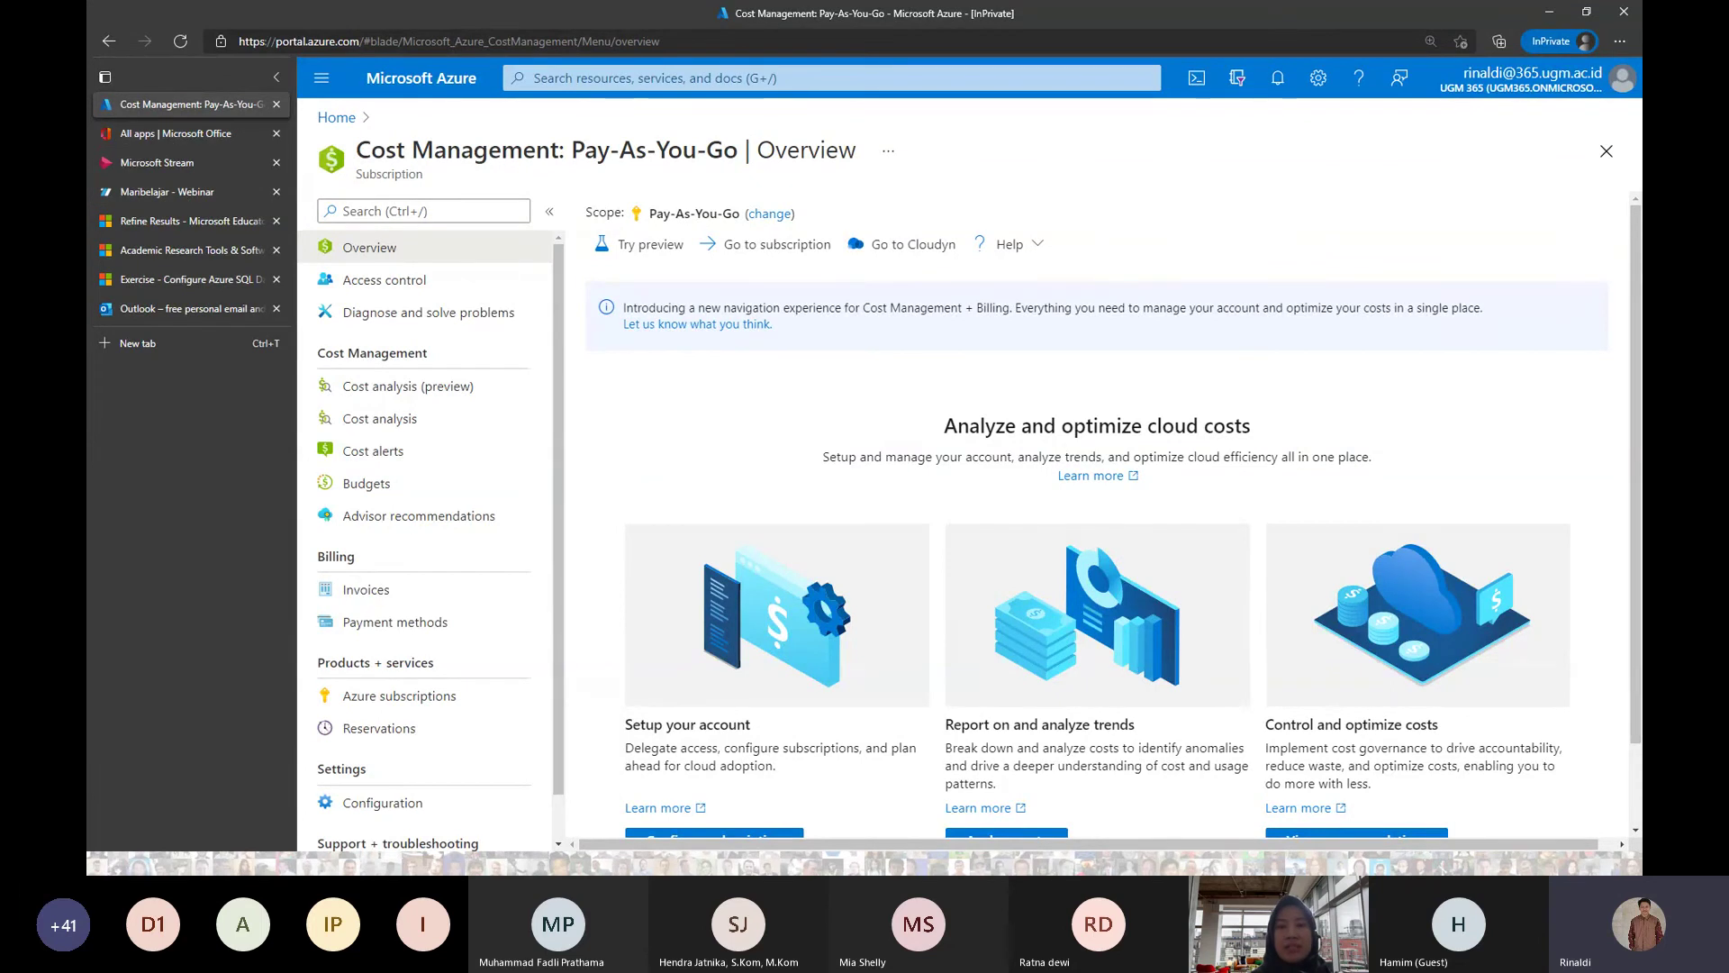
{"action": "left_click", "coordinate": [196, 225]}
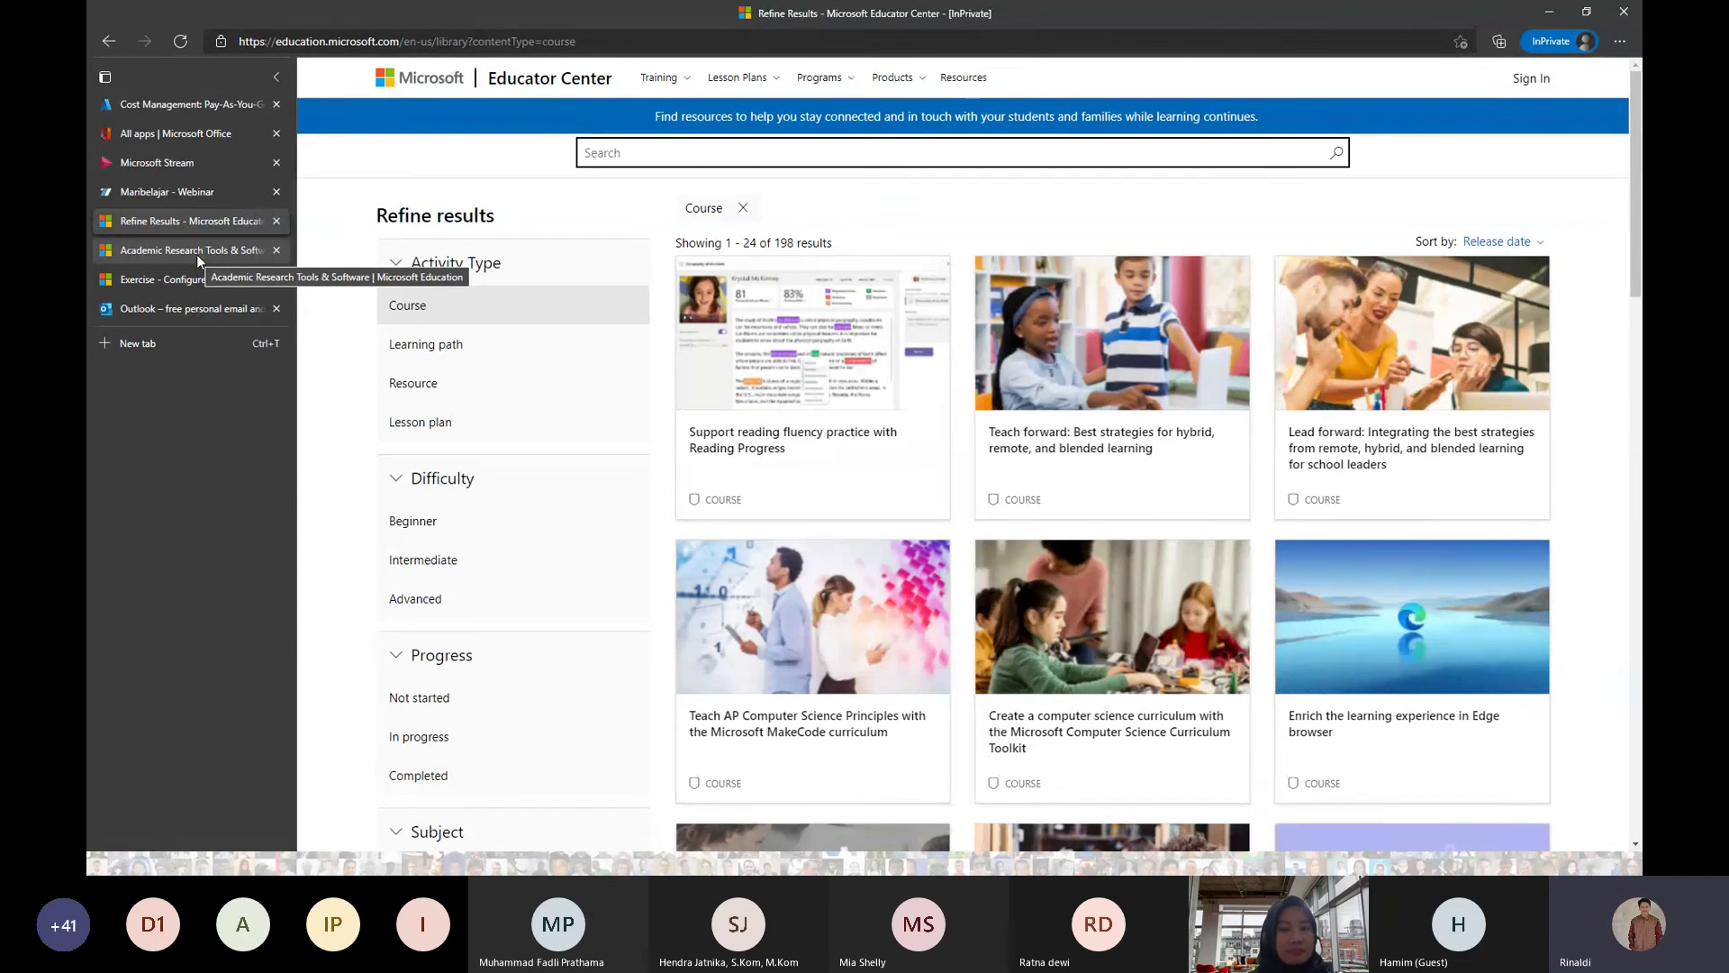
- Visit the Academic research page and course library, then return through Cost Management to Azure Home
{"action": "left_click", "coordinate": [198, 256]}
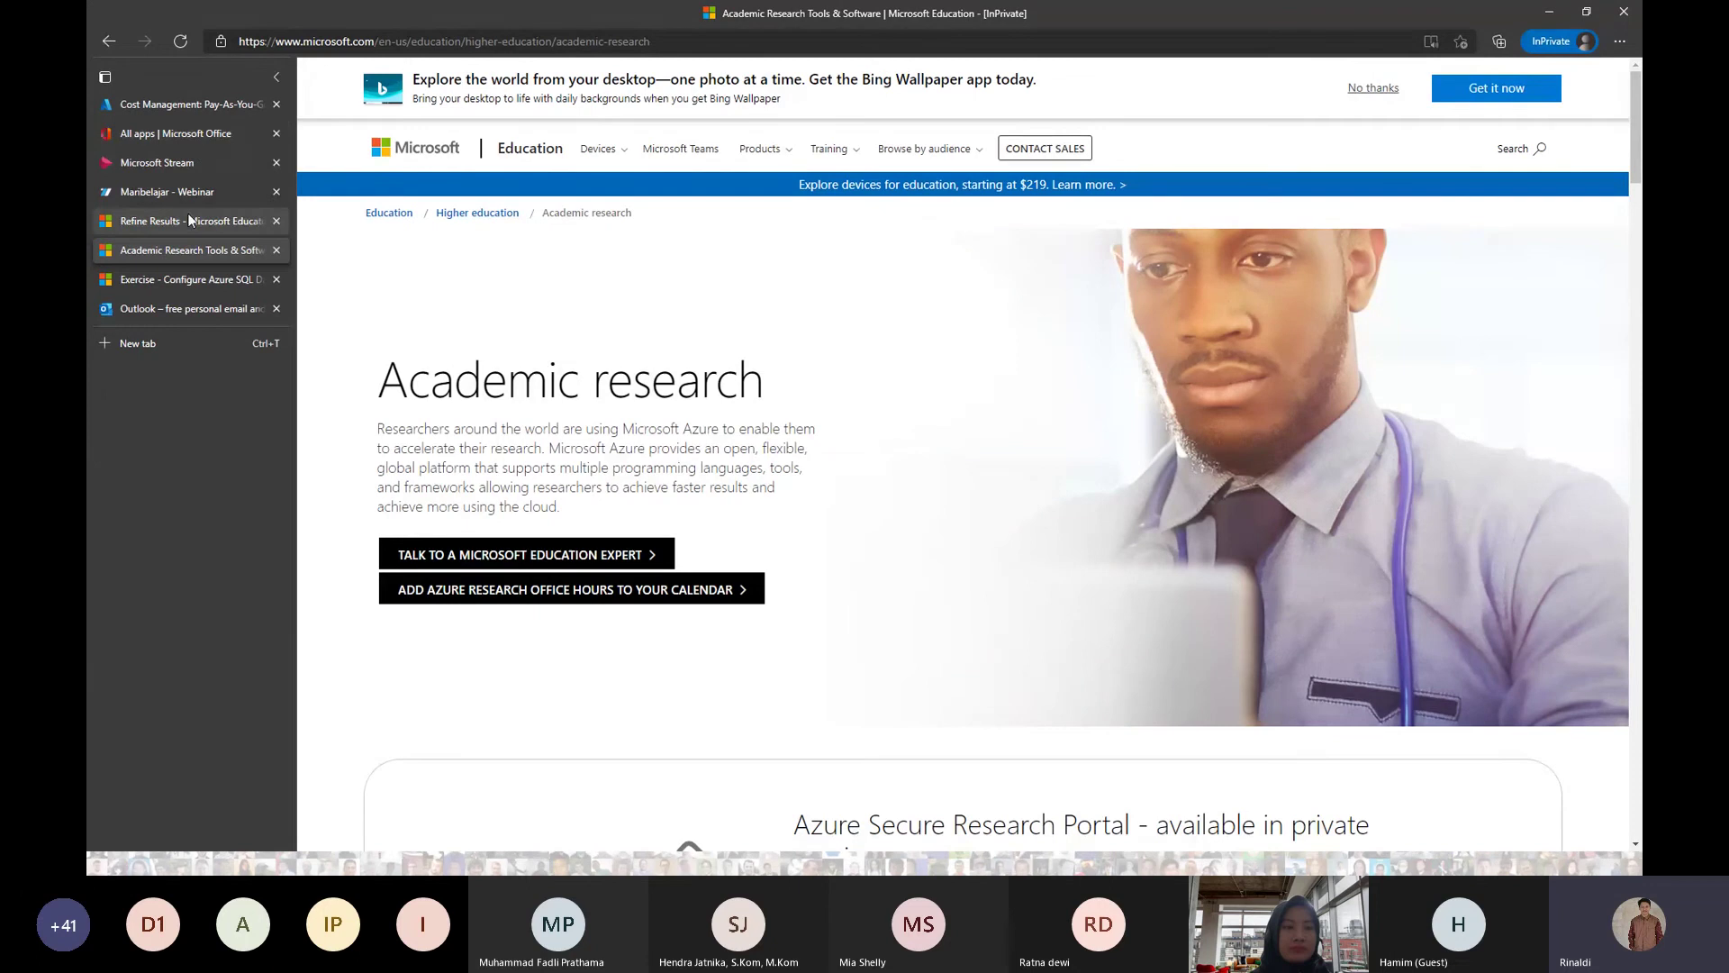
{"action": "left_click", "coordinate": [188, 216]}
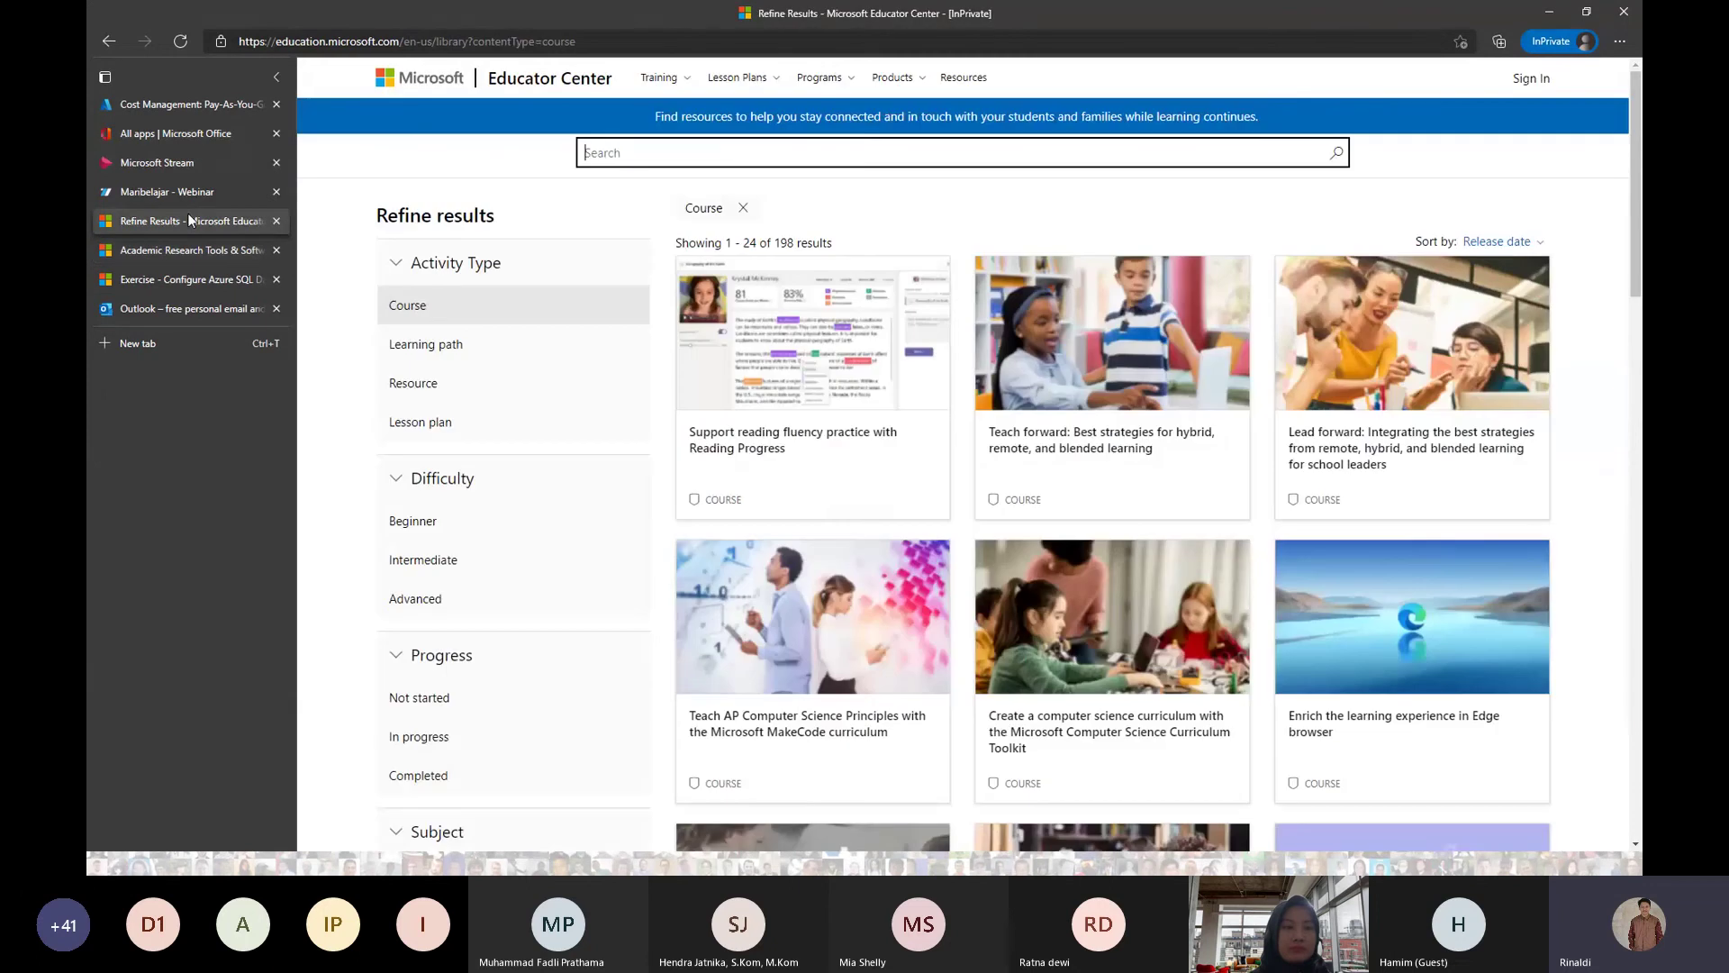
{"action": "left_click", "coordinate": [188, 107]}
{"action": "left_click", "coordinate": [336, 118]}
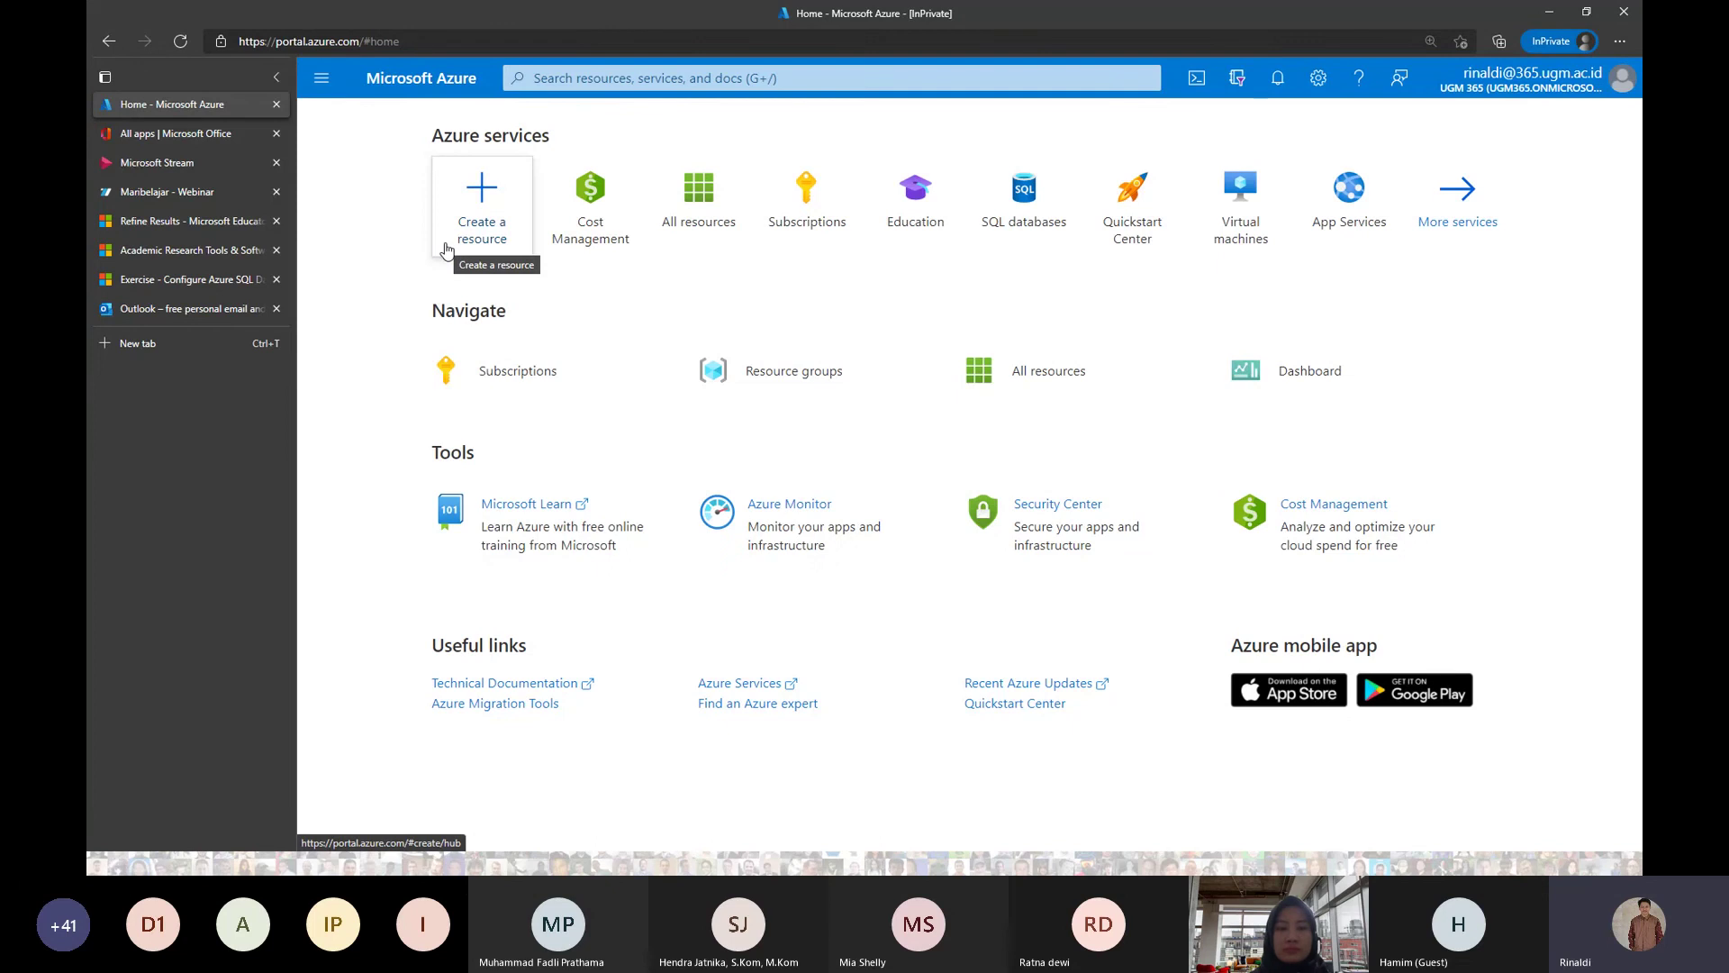
{"action": "left_click", "coordinate": [245, 223]}
{"action": "left_click", "coordinate": [231, 252]}
{"action": "left_click", "coordinate": [230, 282]}
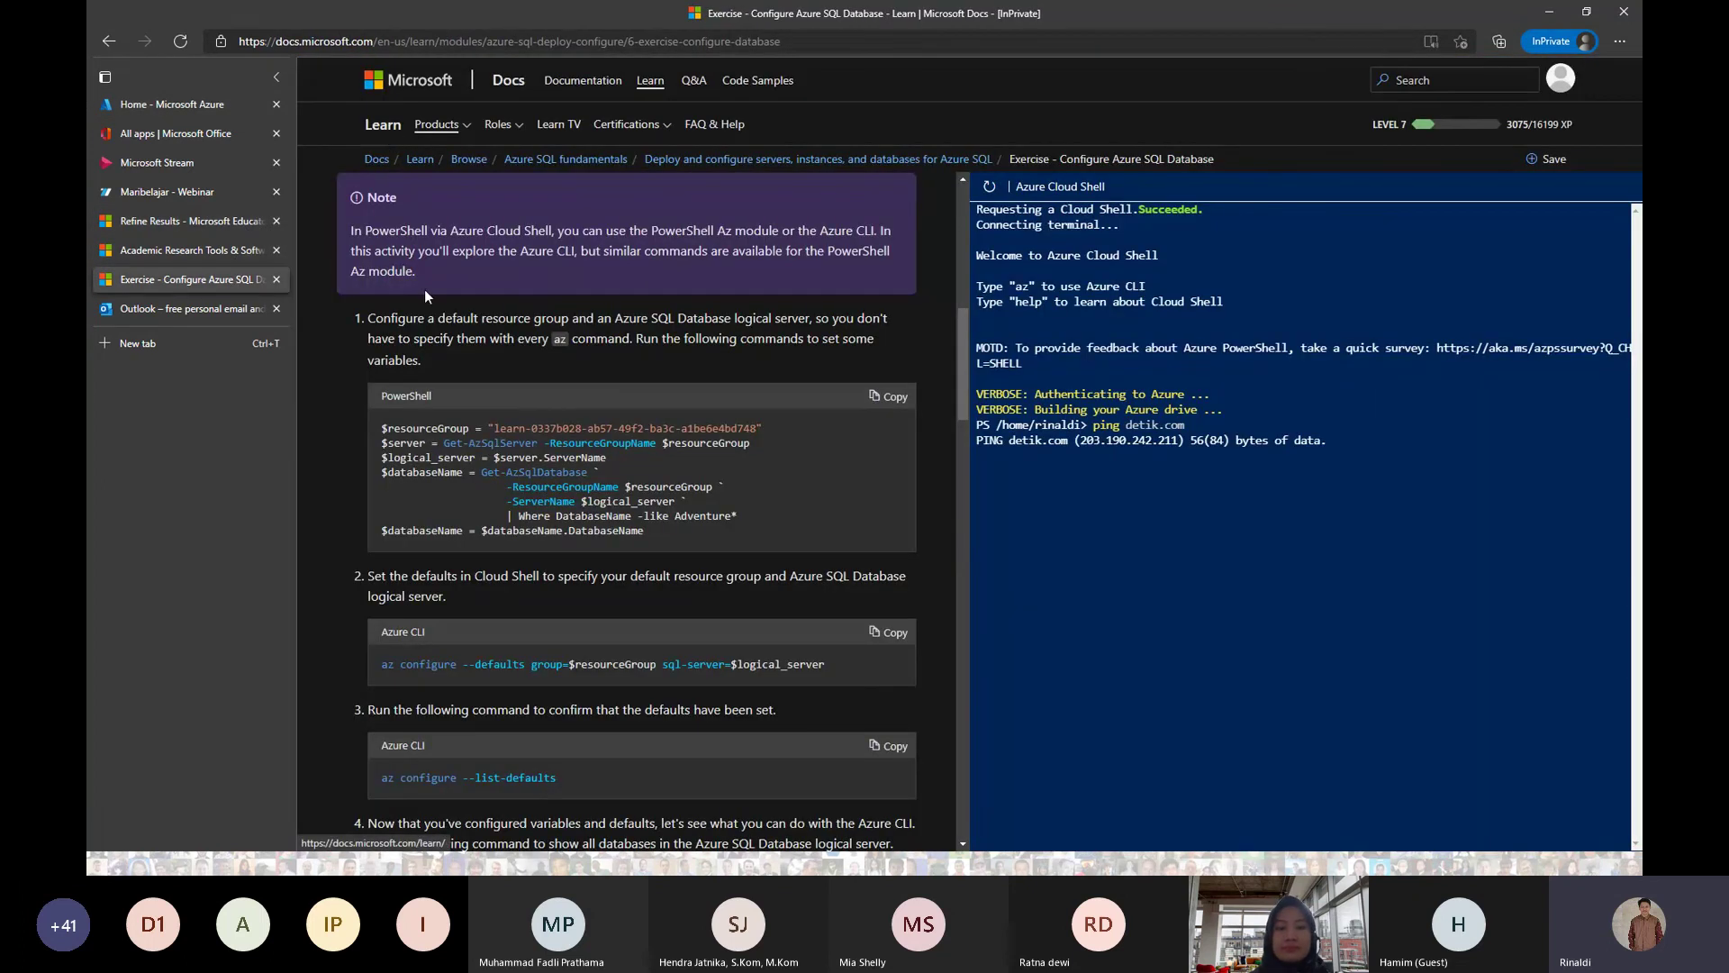
{"action": "scroll", "coordinate": [527, 281], "scroll_direction": "up", "scroll_amount": 10}
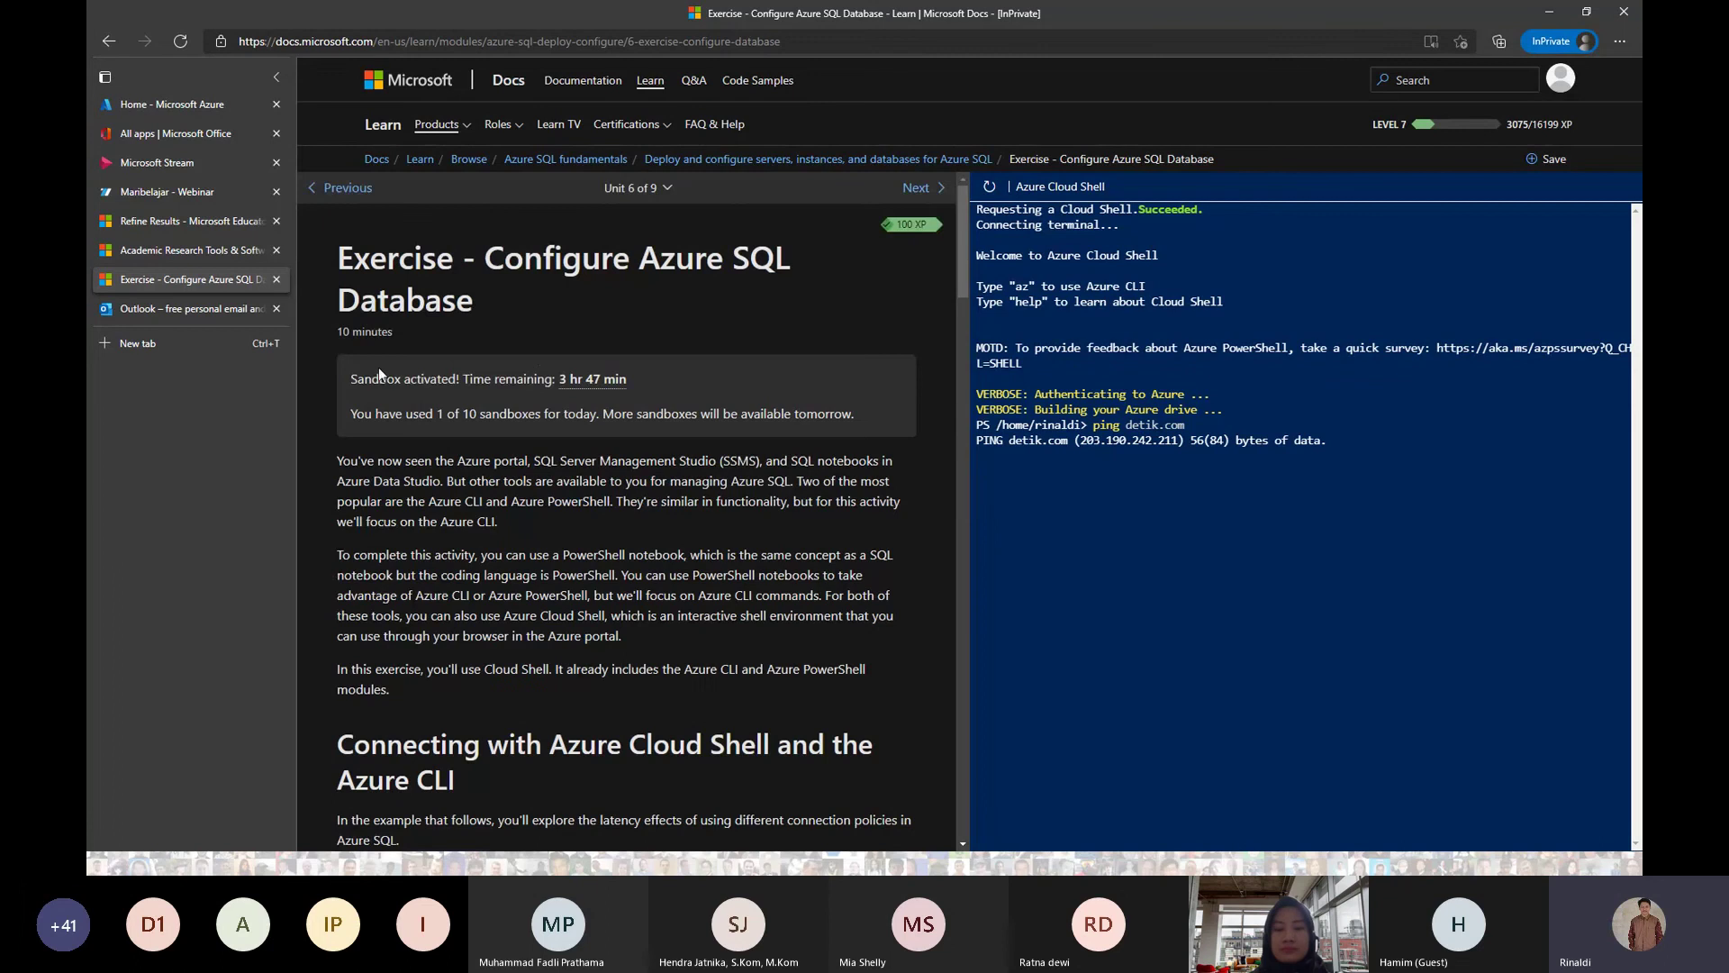
{"action": "left_click_drag", "start_coordinate": [359, 379], "coordinate": [638, 377]}
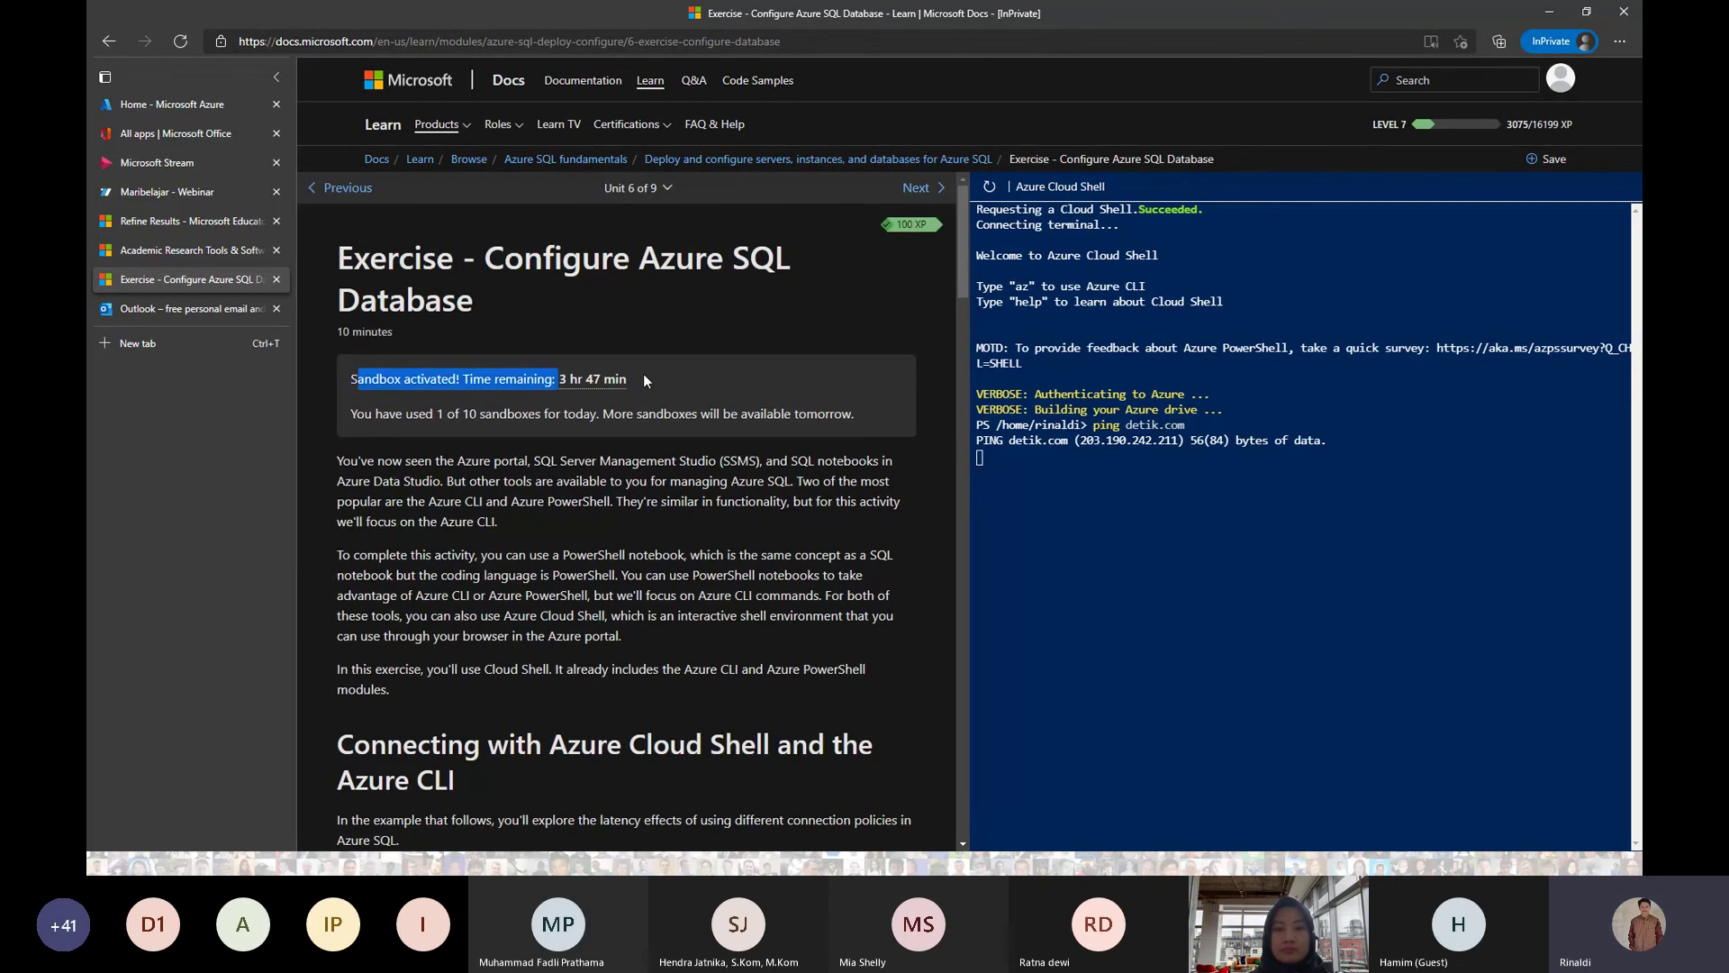
{"action": "left_click", "coordinate": [645, 380]}
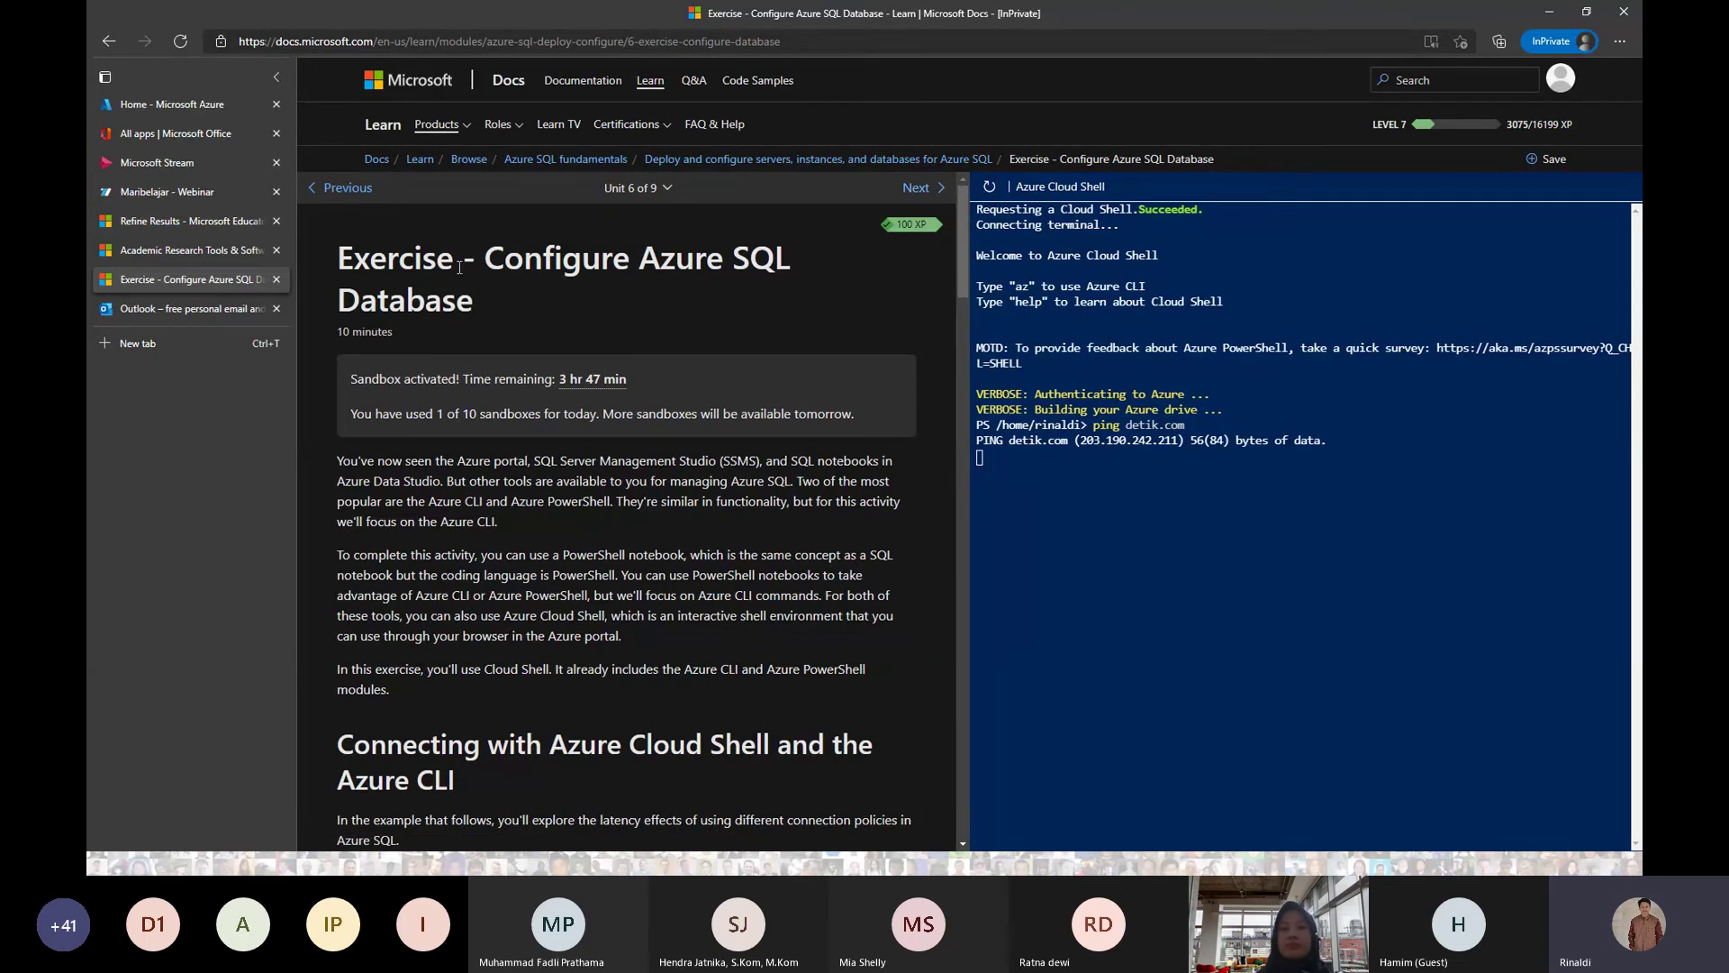
{"action": "left_click", "coordinate": [185, 106]}
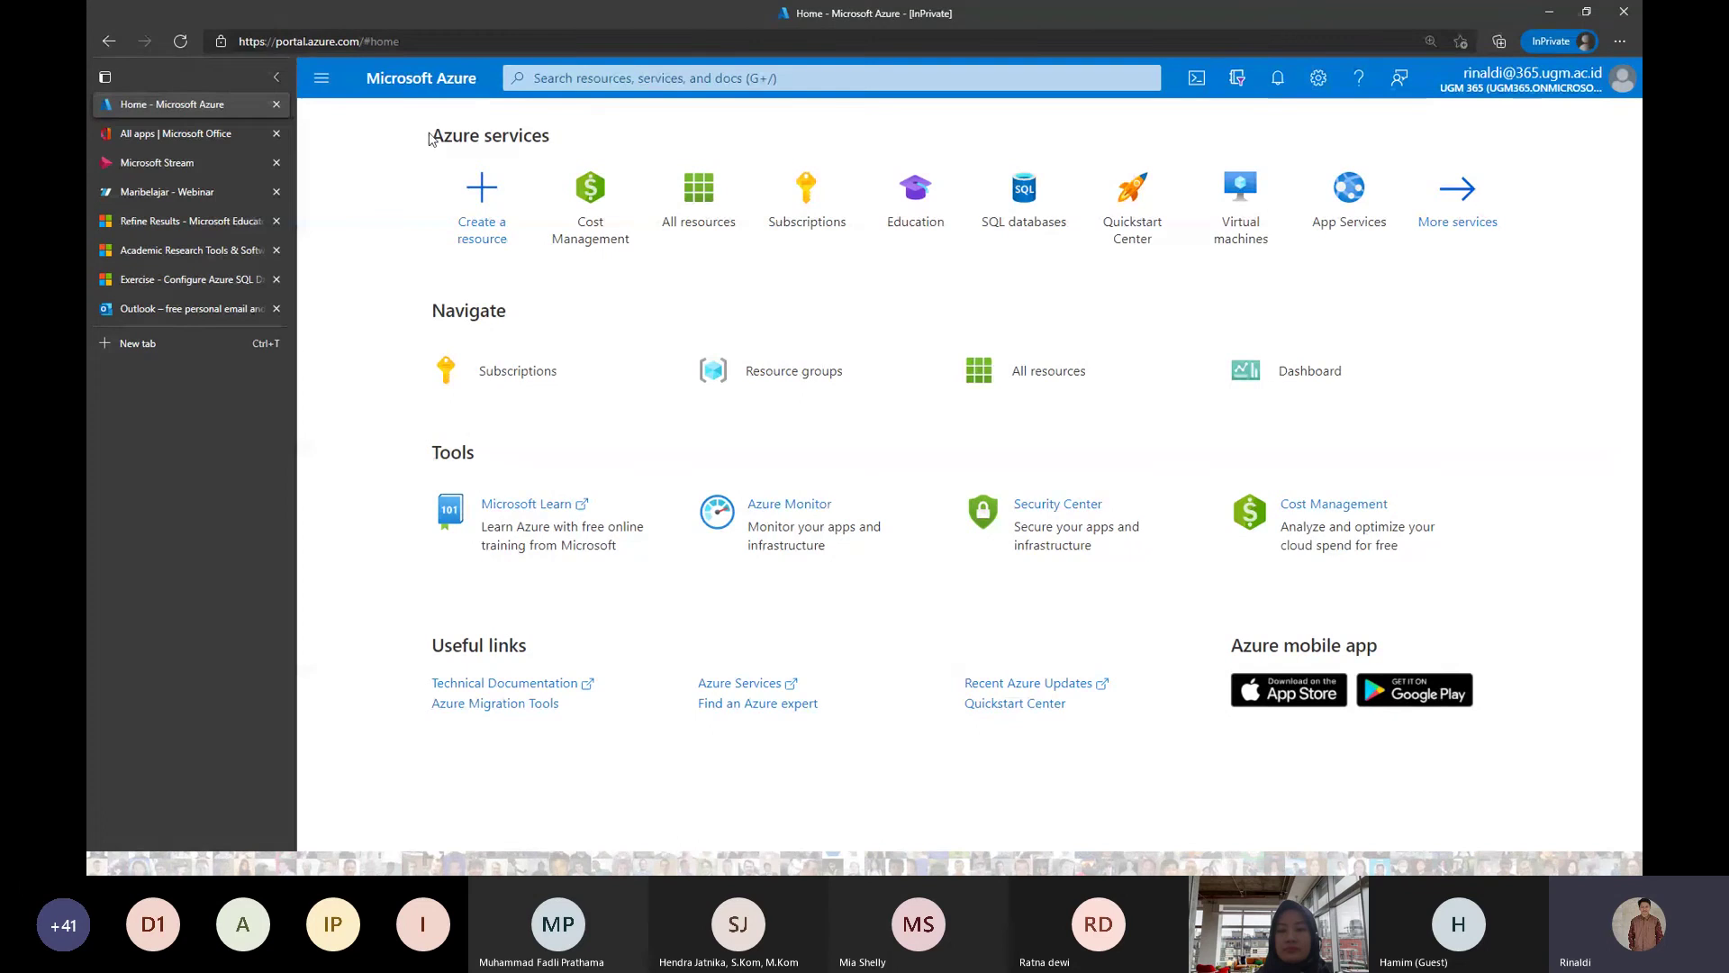
- Highlight the Azure services heading, then move through the Thank you slide to the Micro Credentials help slide
{"action": "left_click_drag", "start_coordinate": [420, 139], "coordinate": [551, 135]}
{"action": "left_click", "coordinate": [561, 128]}
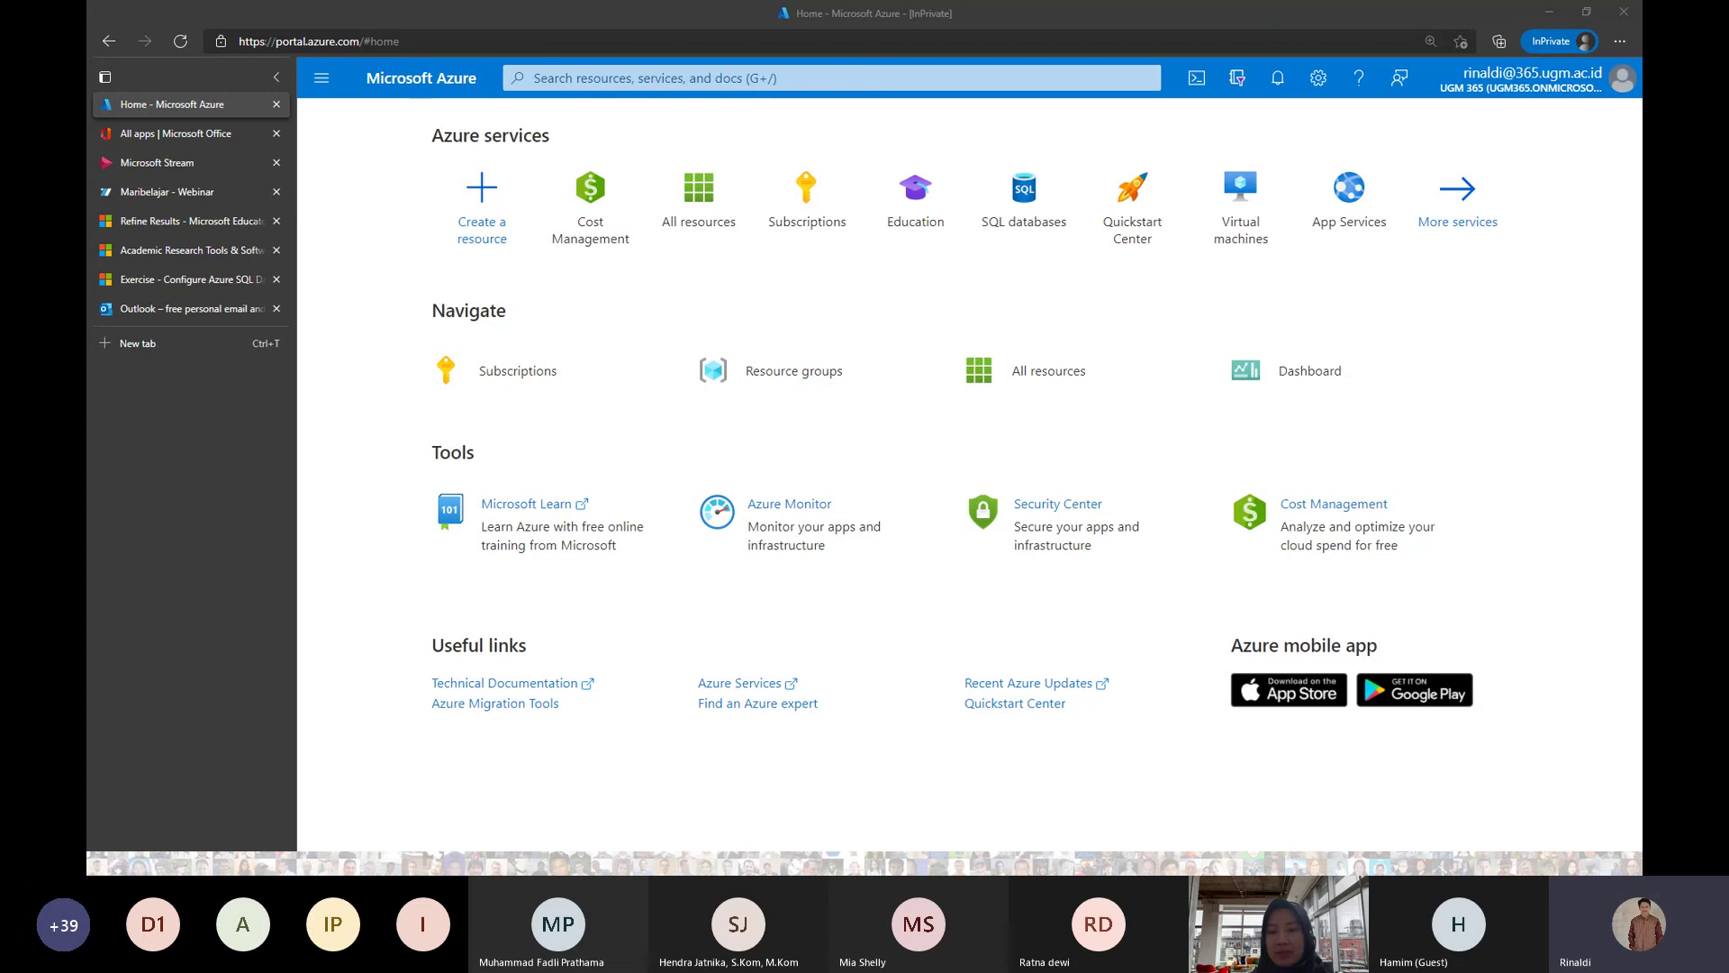
{"action": "key", "text": "alt+Tab"}
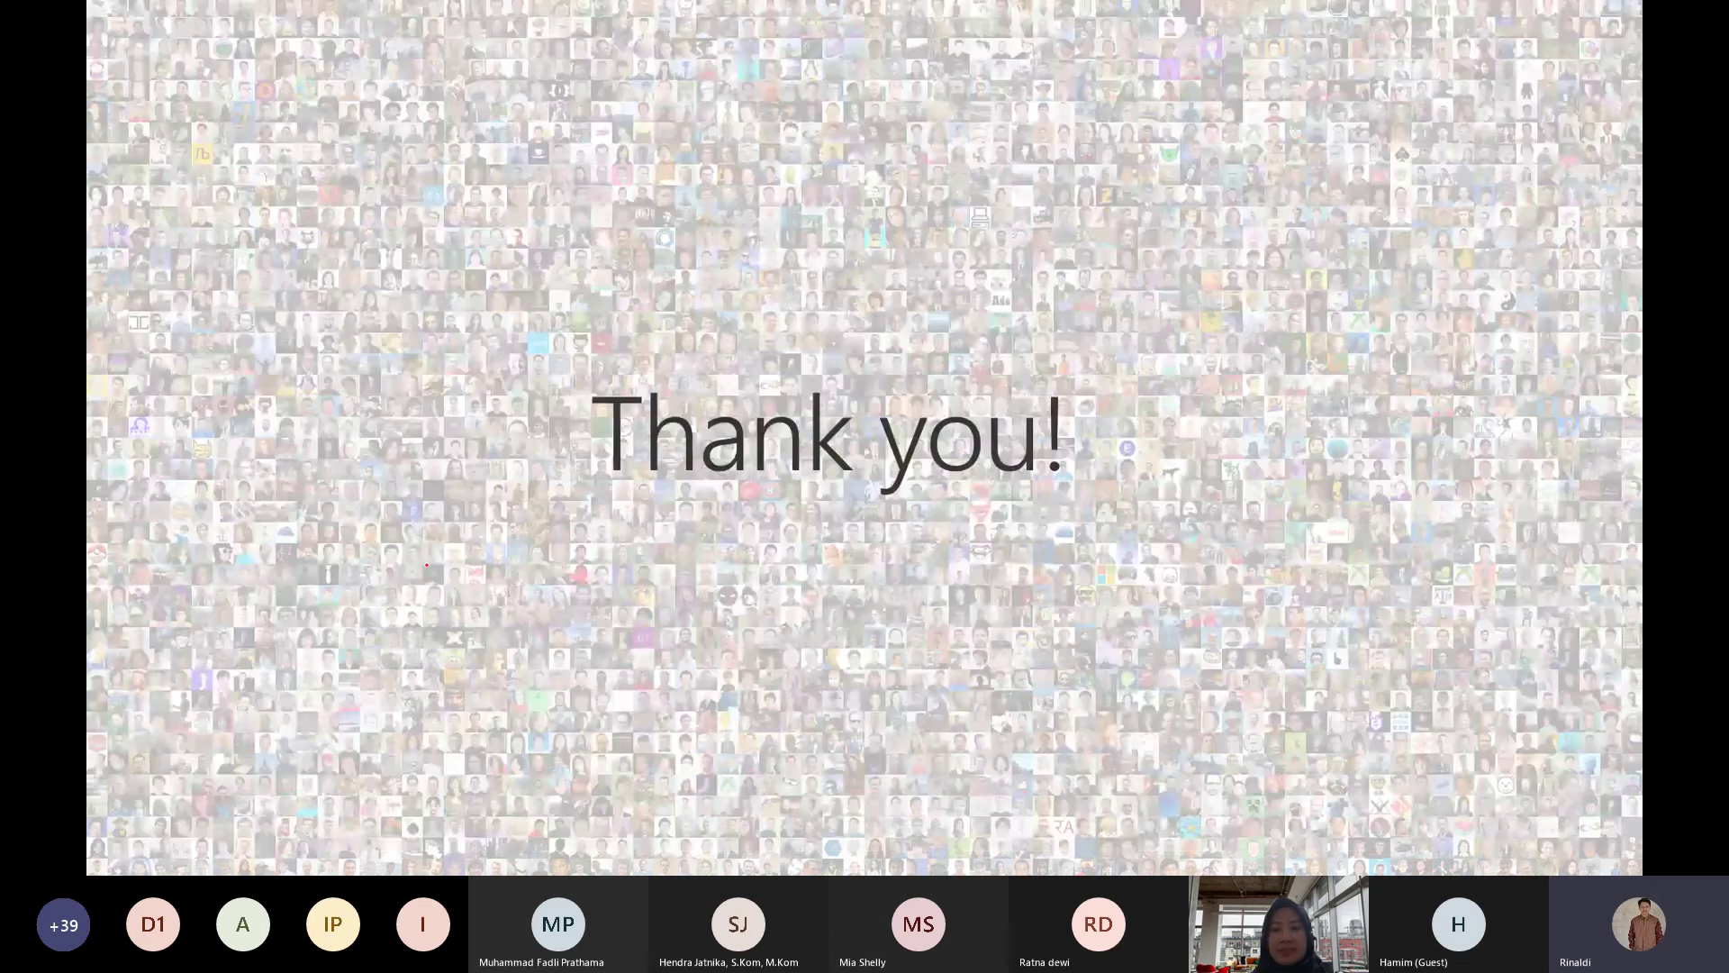
{"action": "key", "text": "Right"}
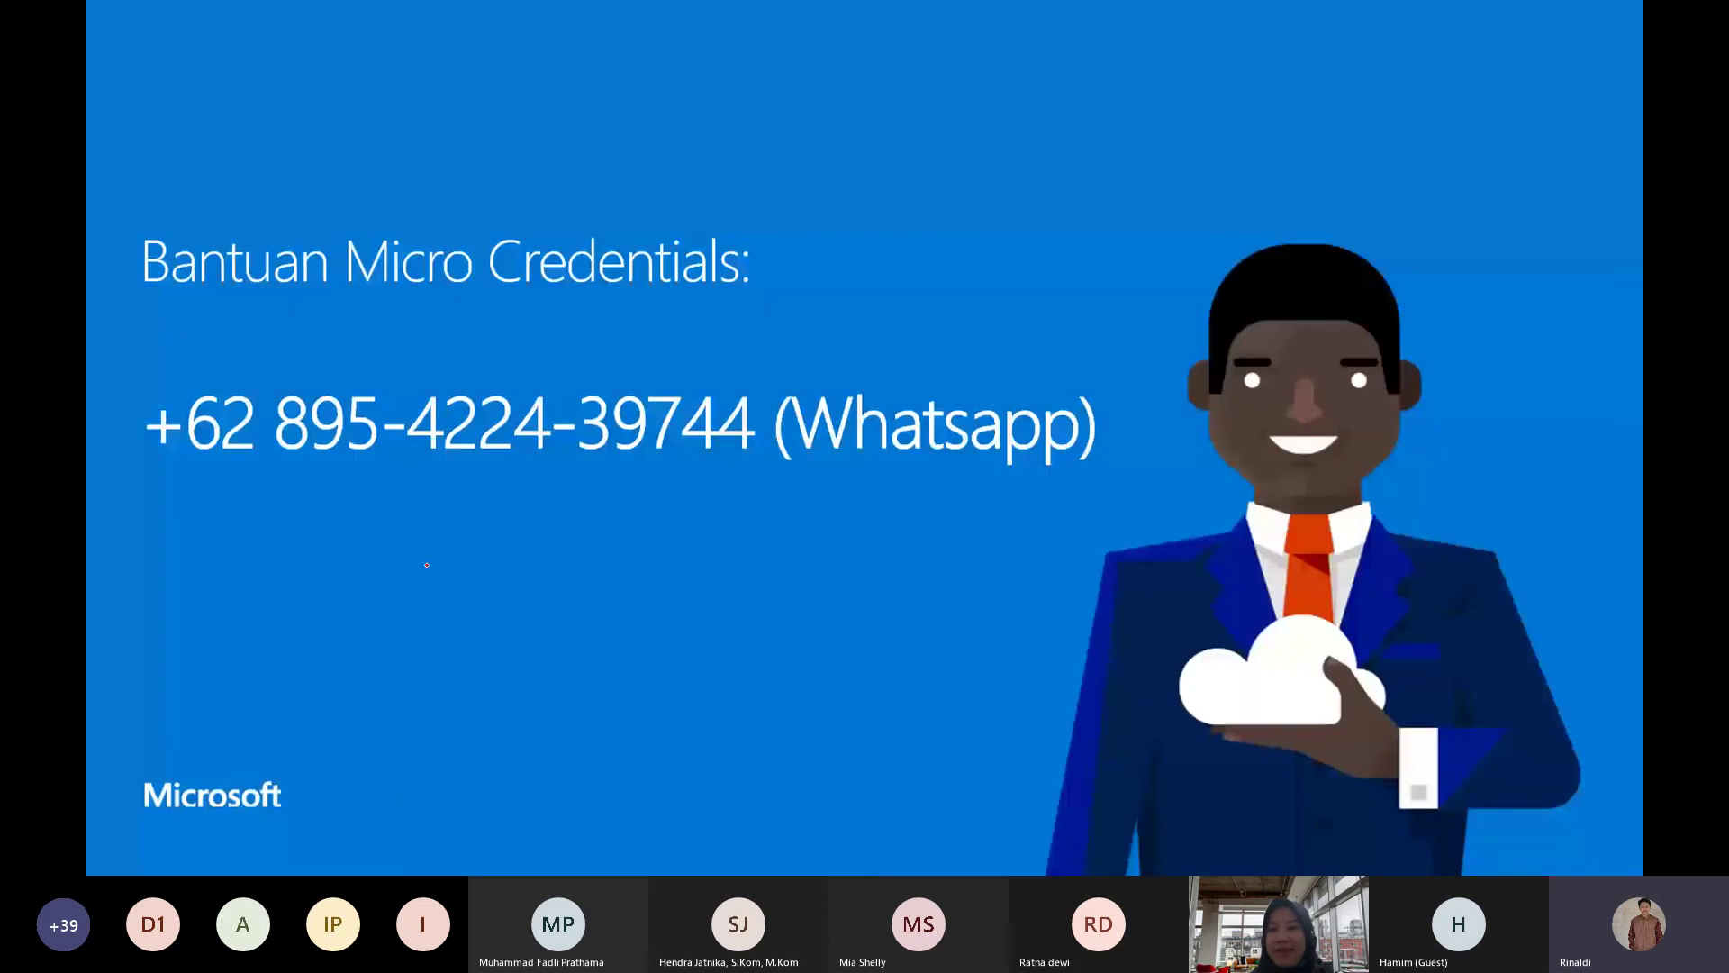